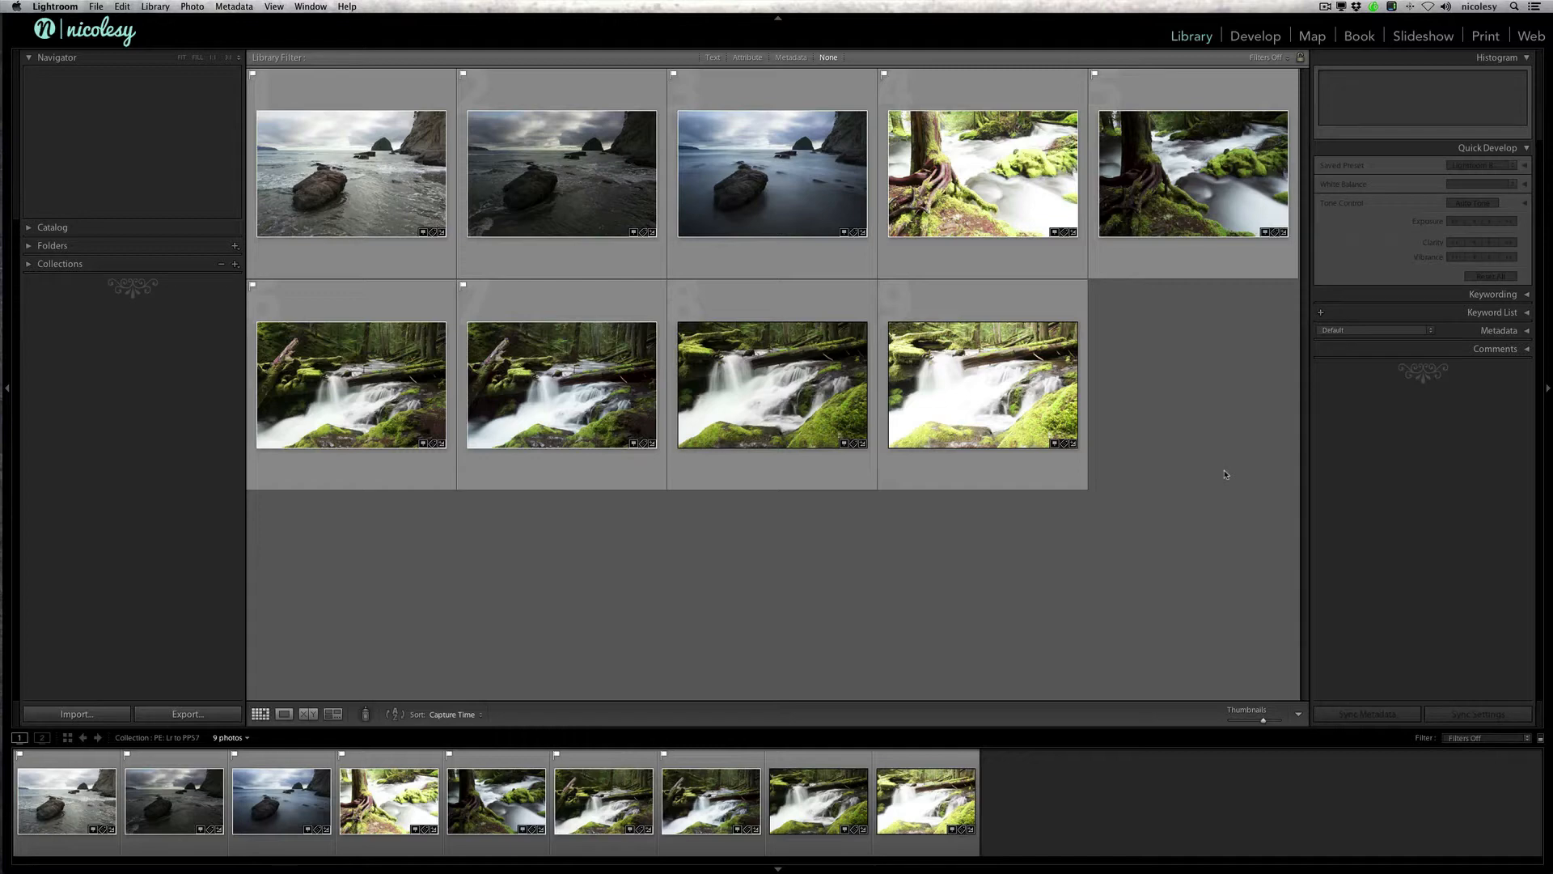
Step: Compare the bright and dark tree-root stream photos side by side in Survey view with the side panels hidden
click(978, 188)
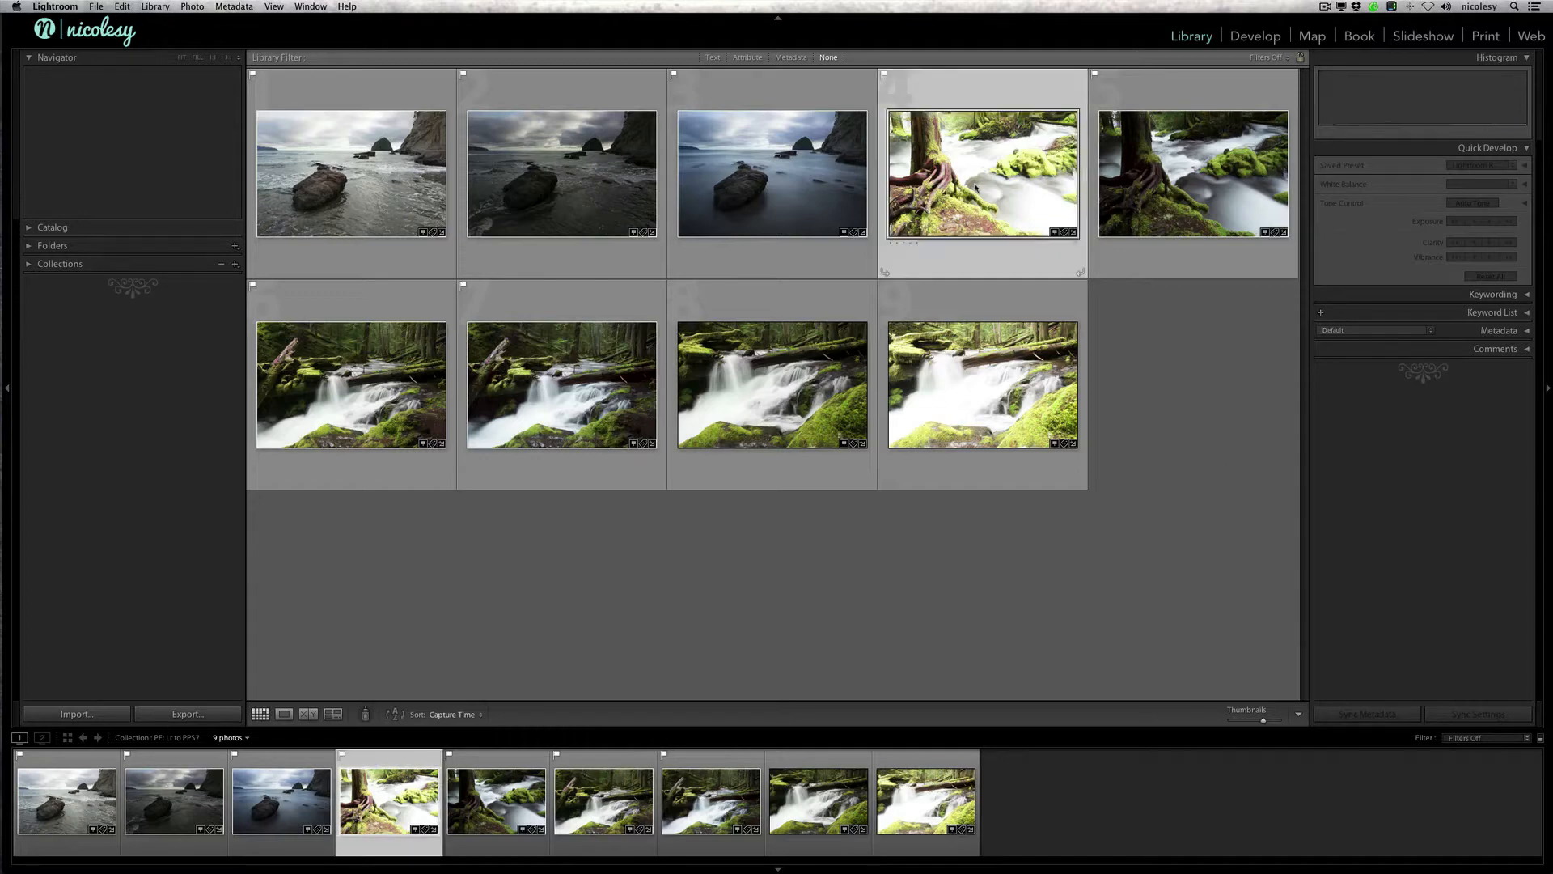
super+click(1182, 185)
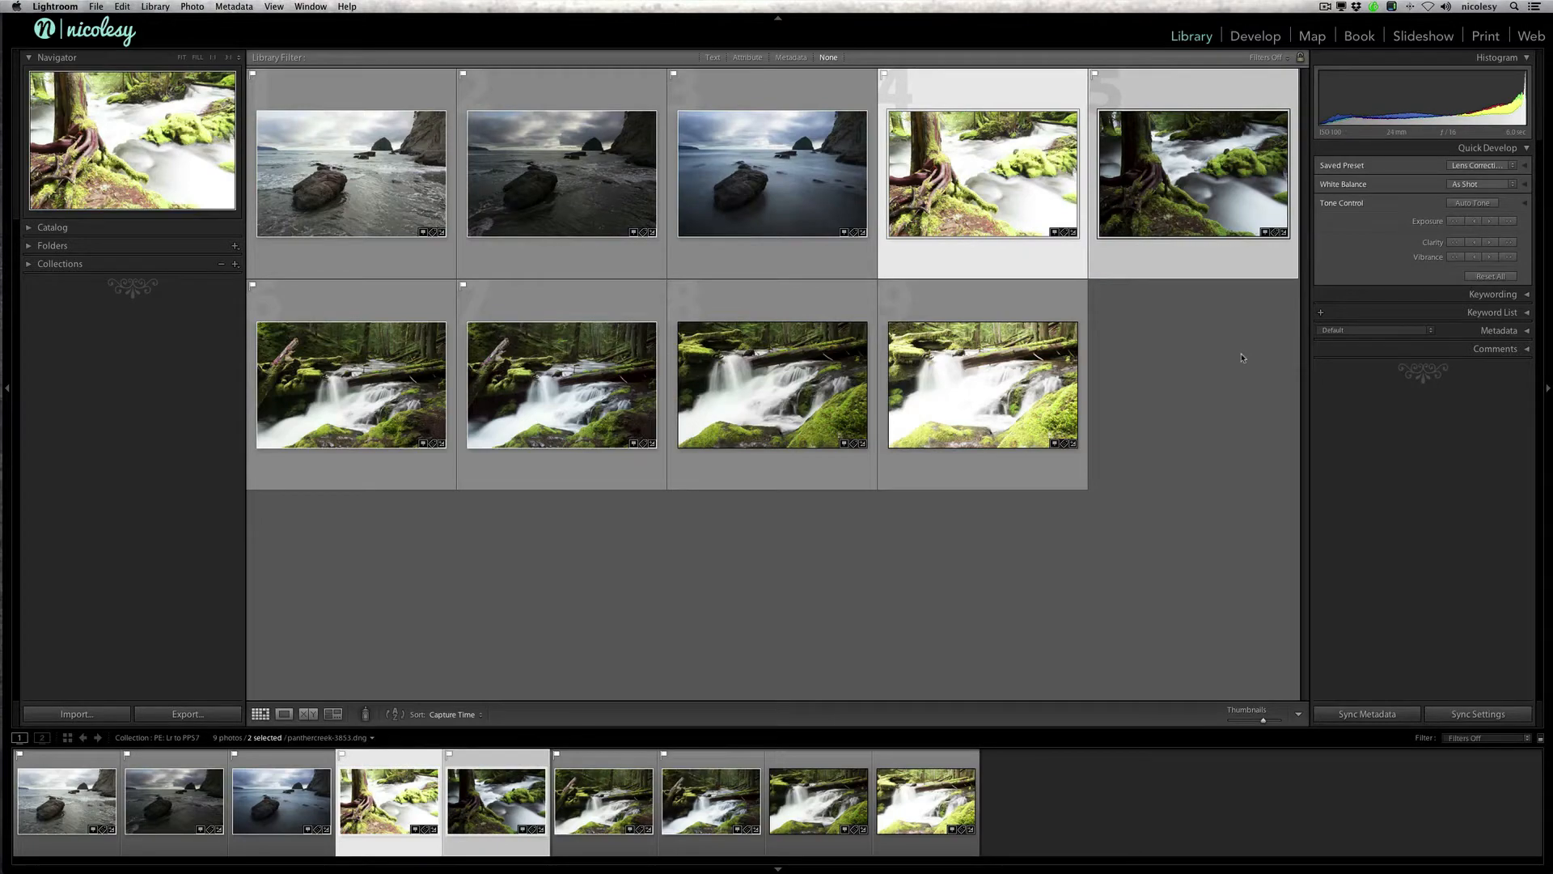
key(n)
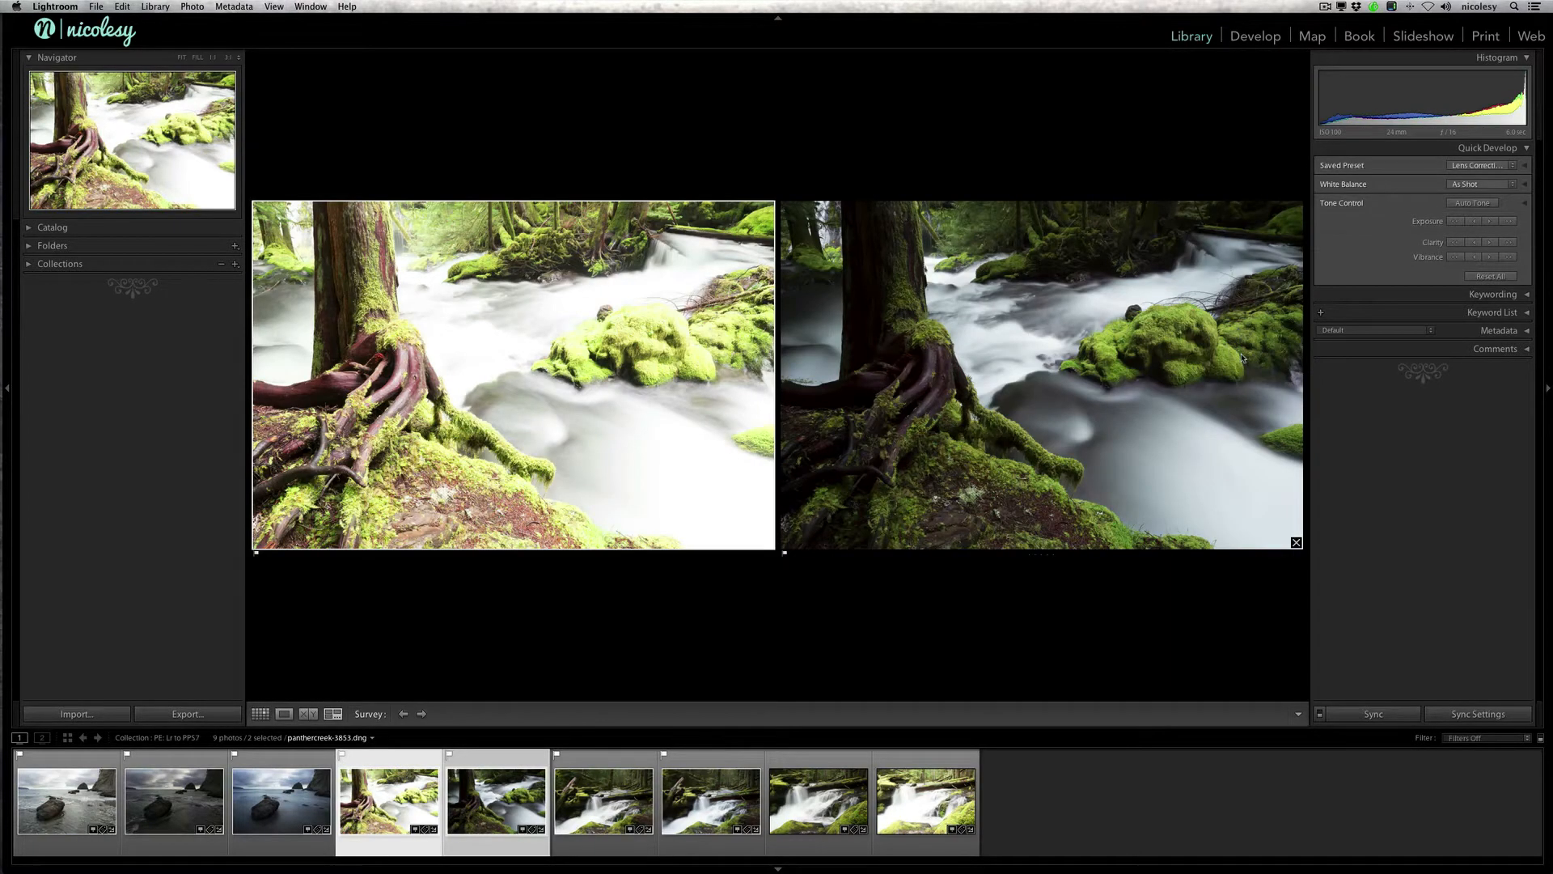
key(Tab)
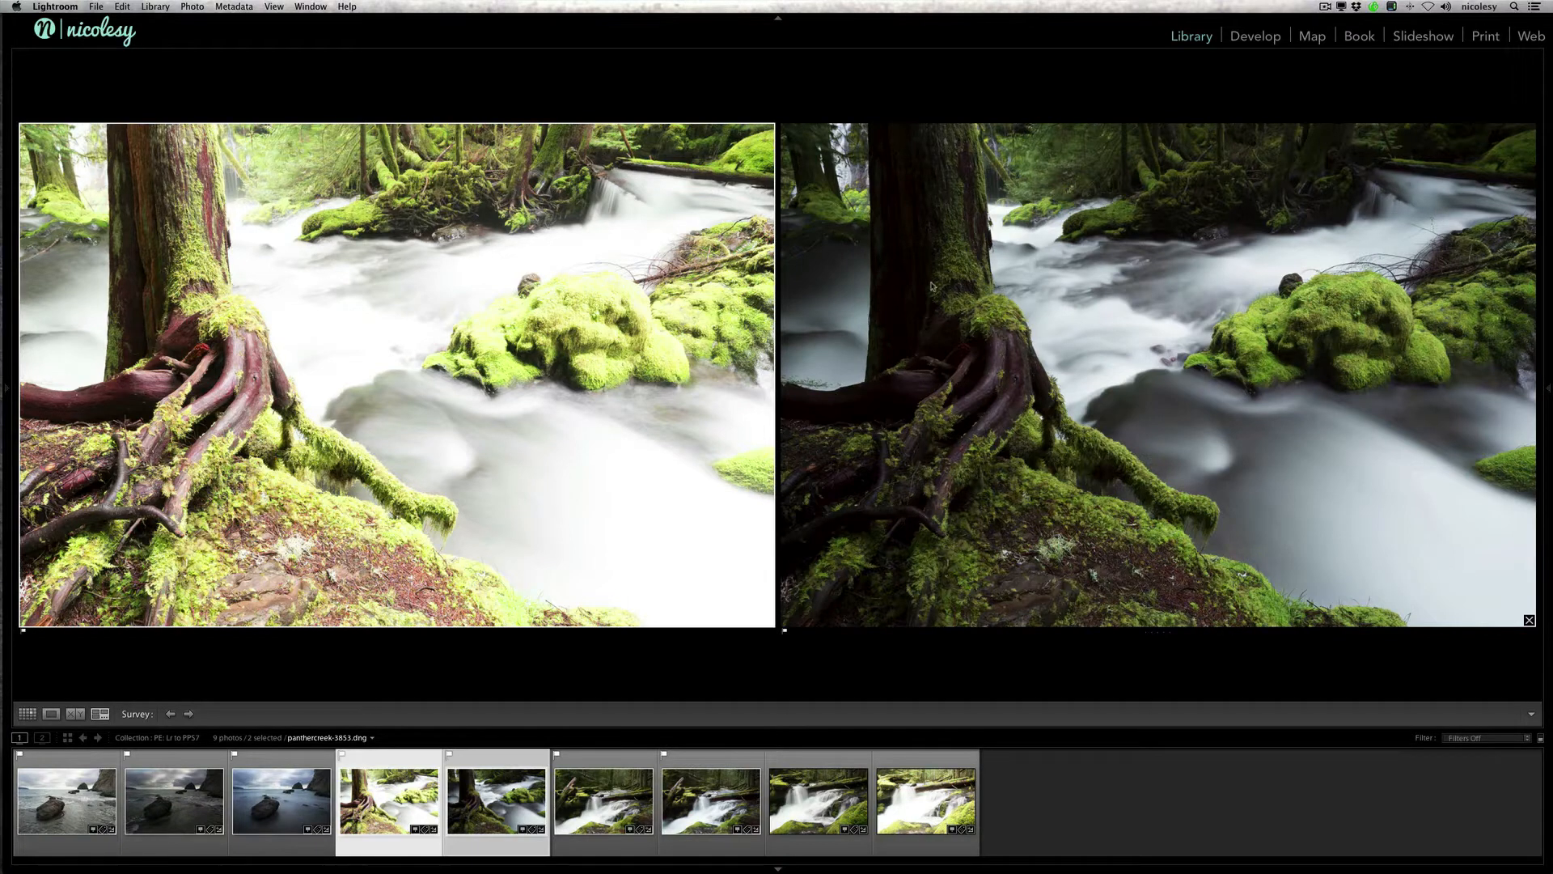
click(1069, 226)
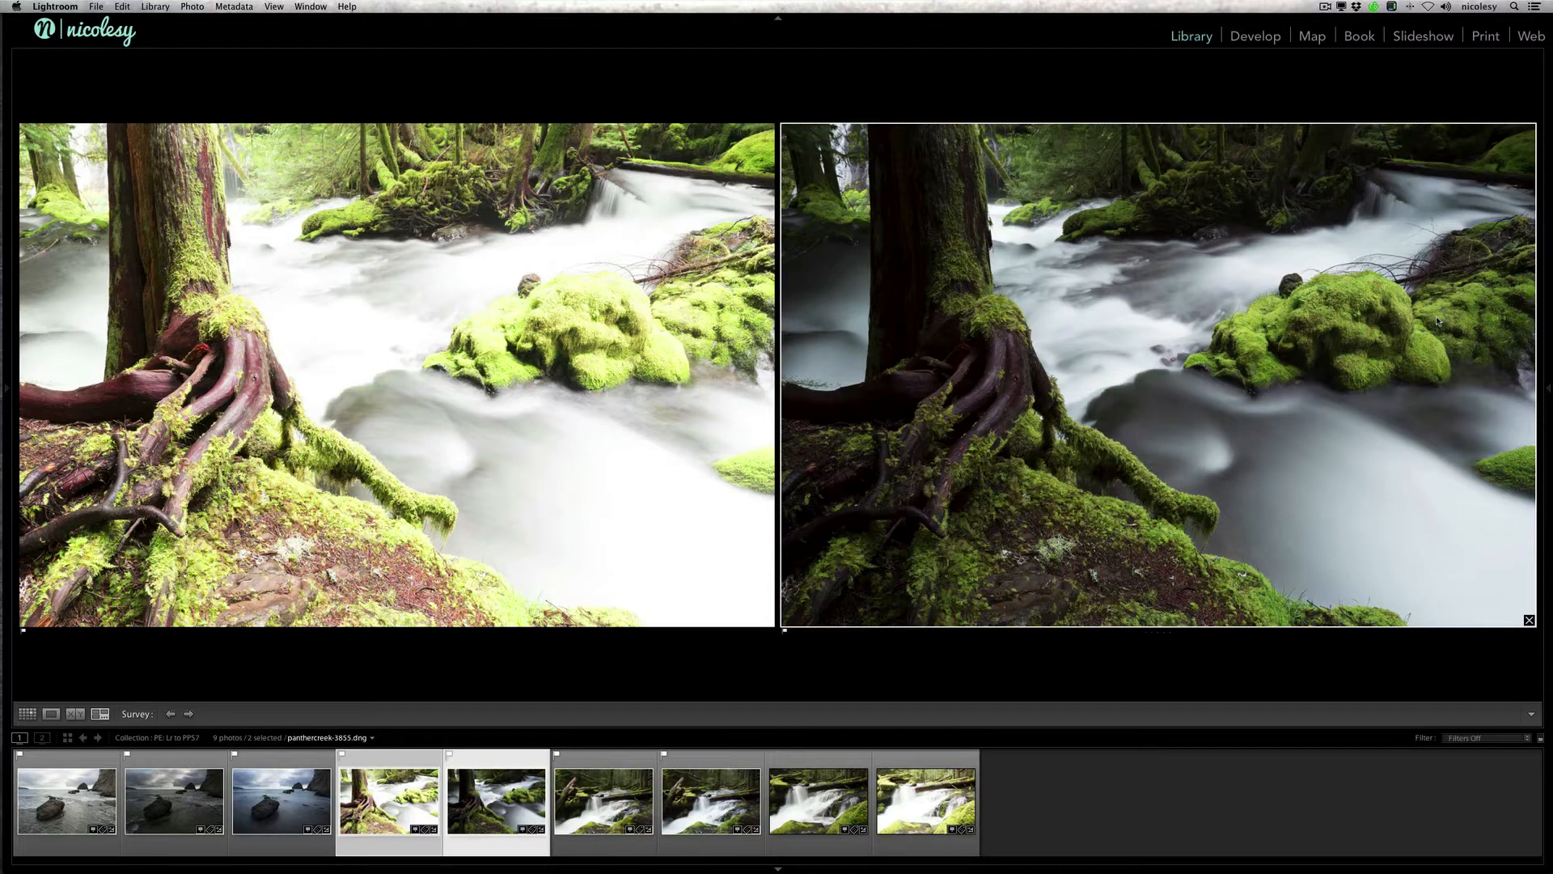
click(604, 273)
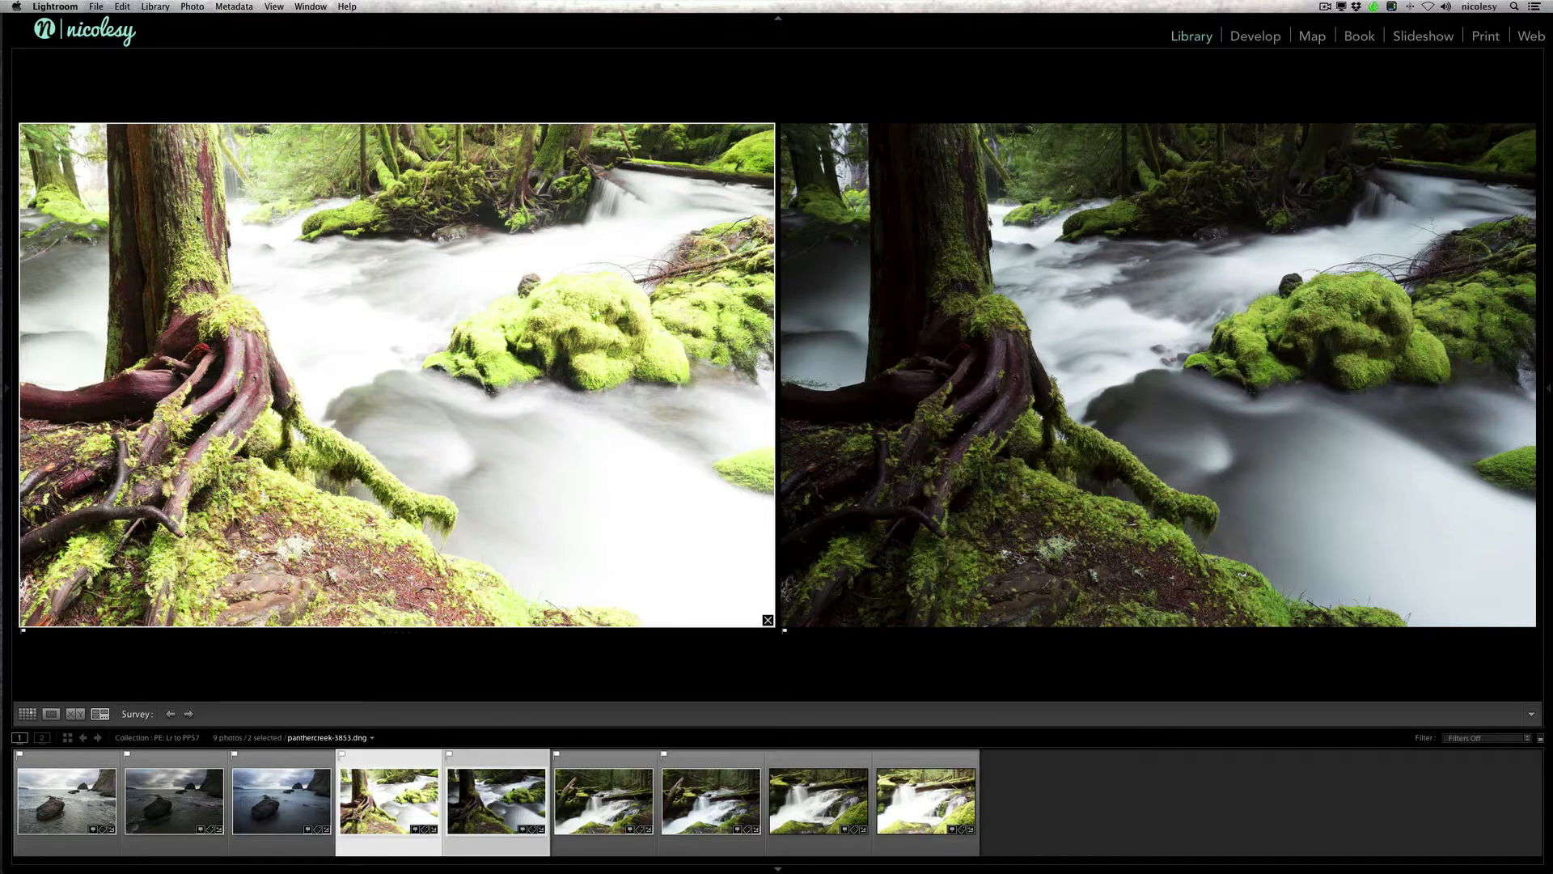
click(1145, 245)
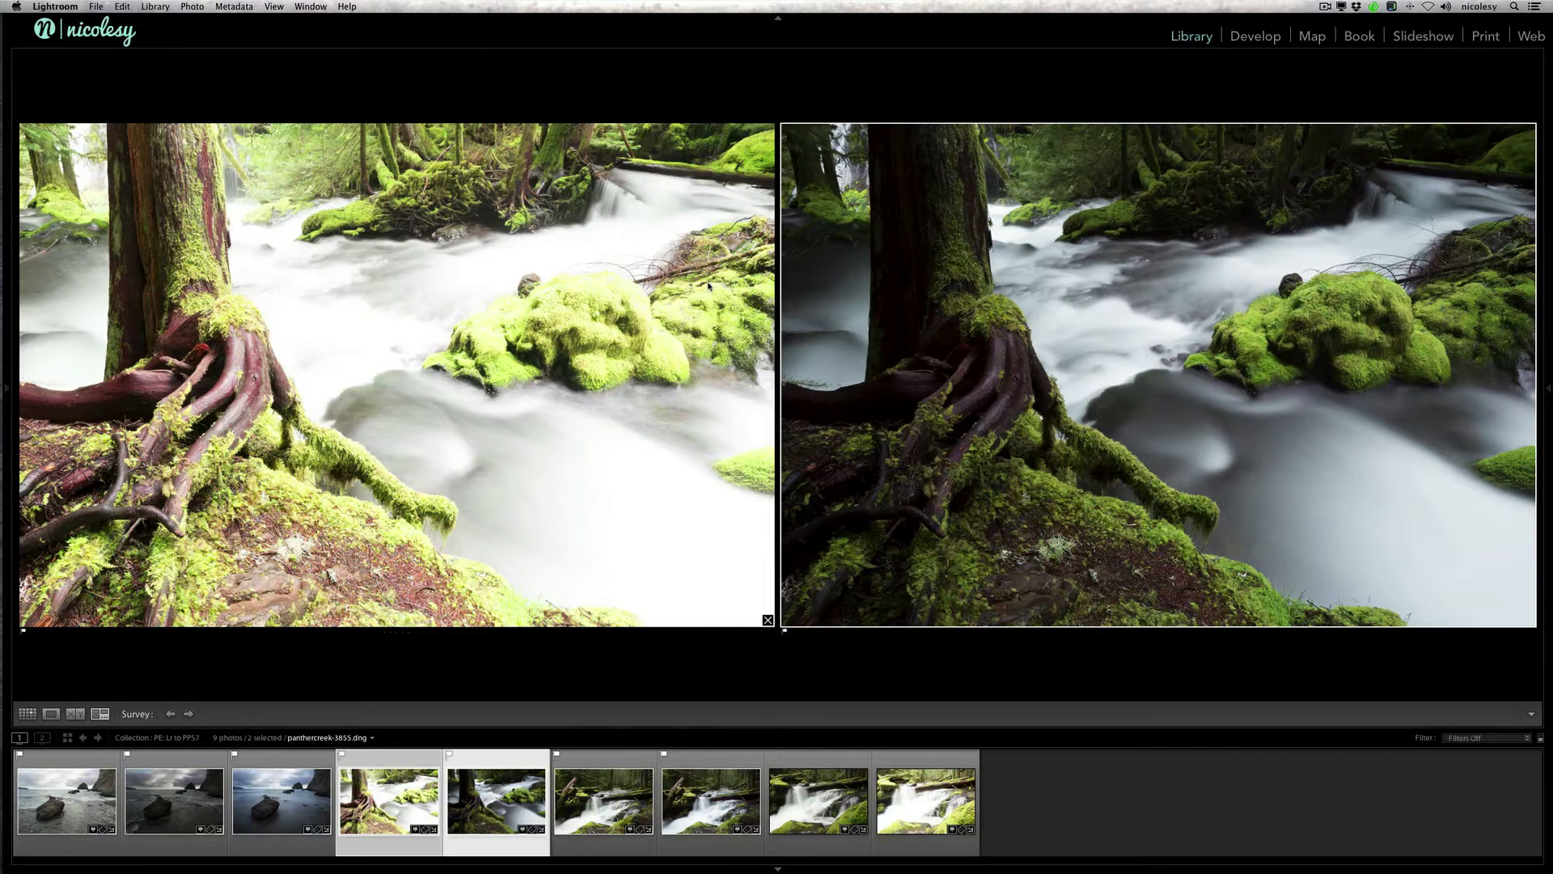
Step: Open the brighter tree-root photo alone in Develop and examine its mossy rocks at close zoom
key(g)
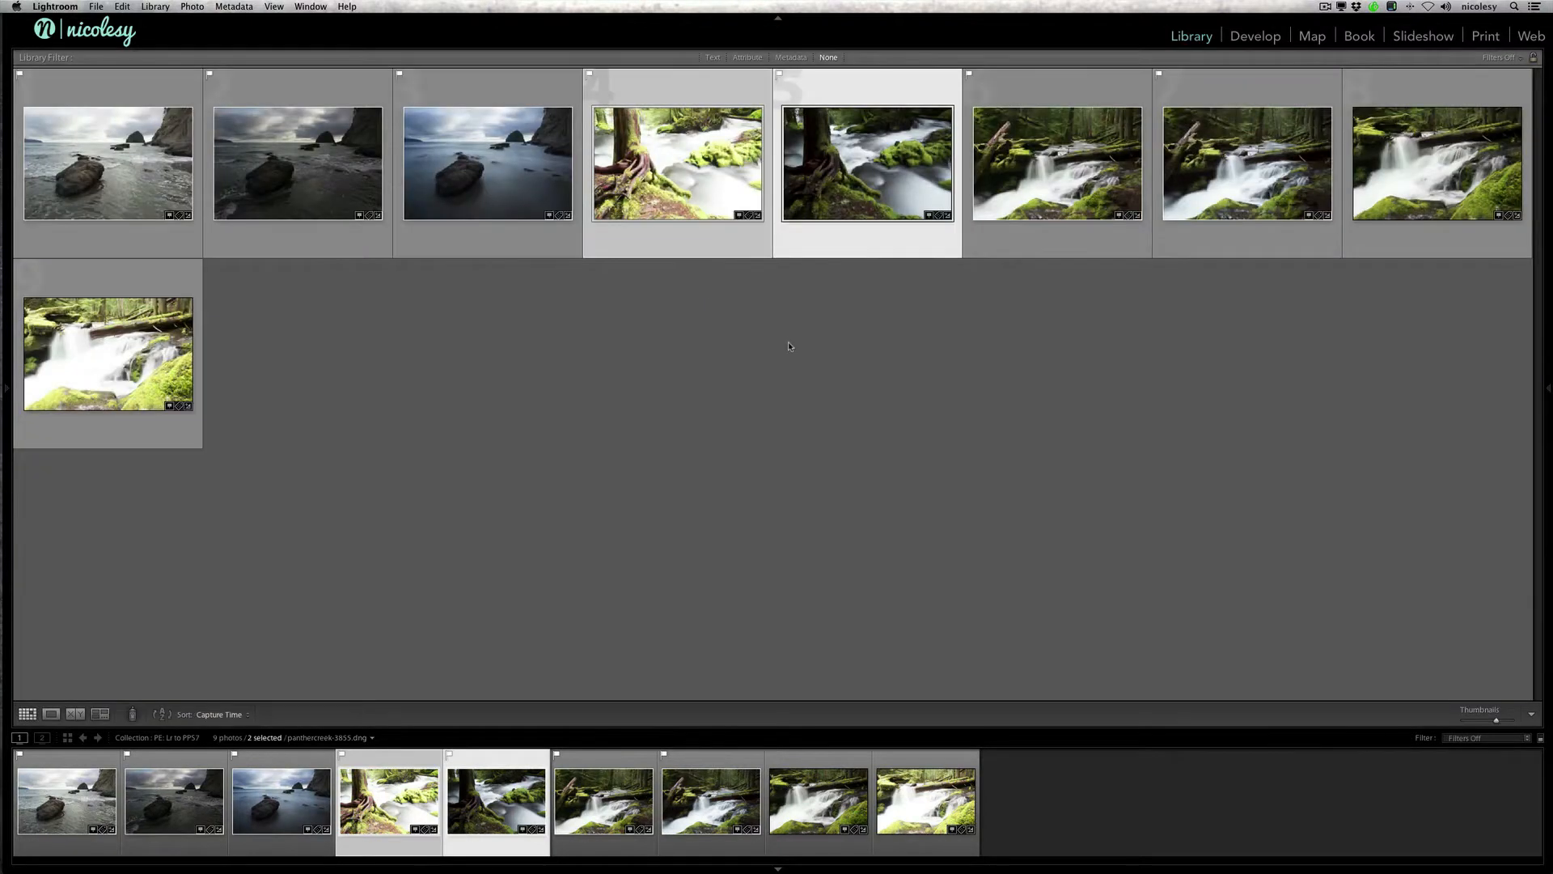
click(789, 346)
click(695, 178)
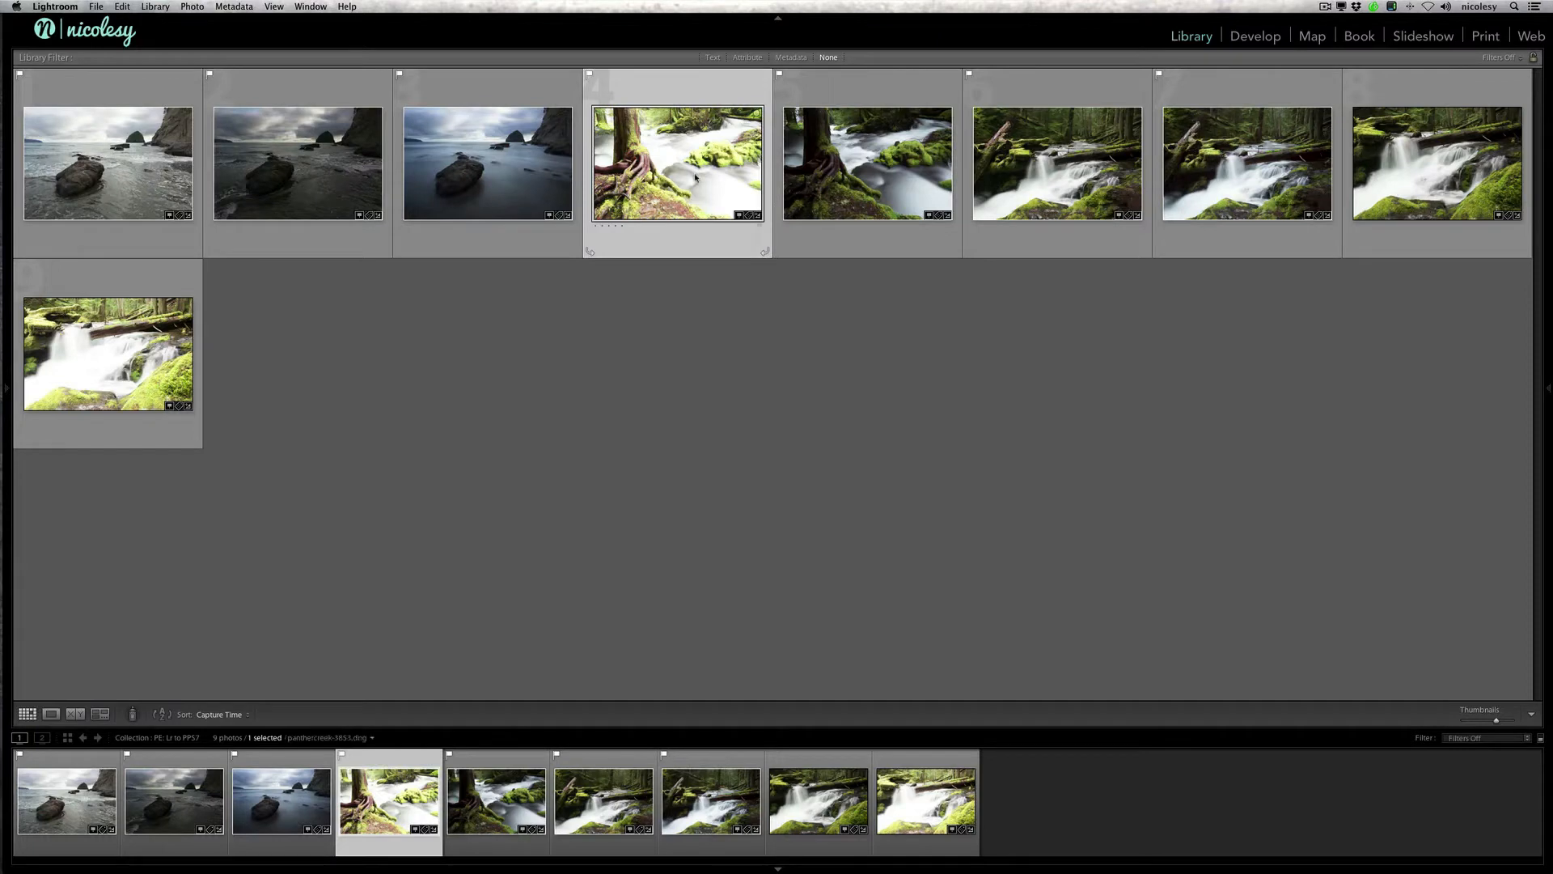
key(d)
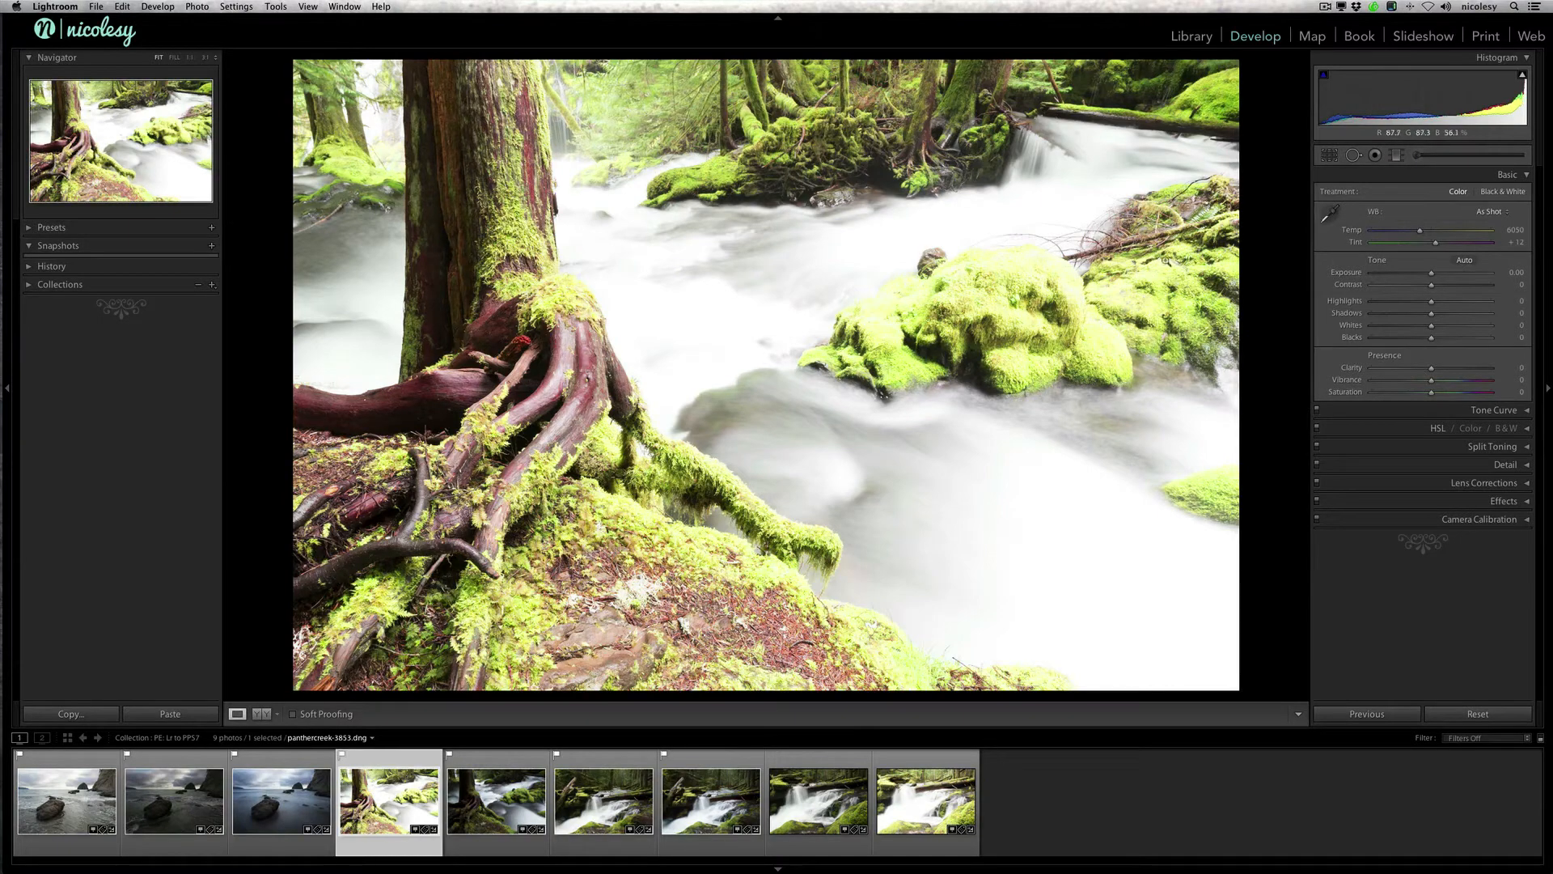
click(1011, 289)
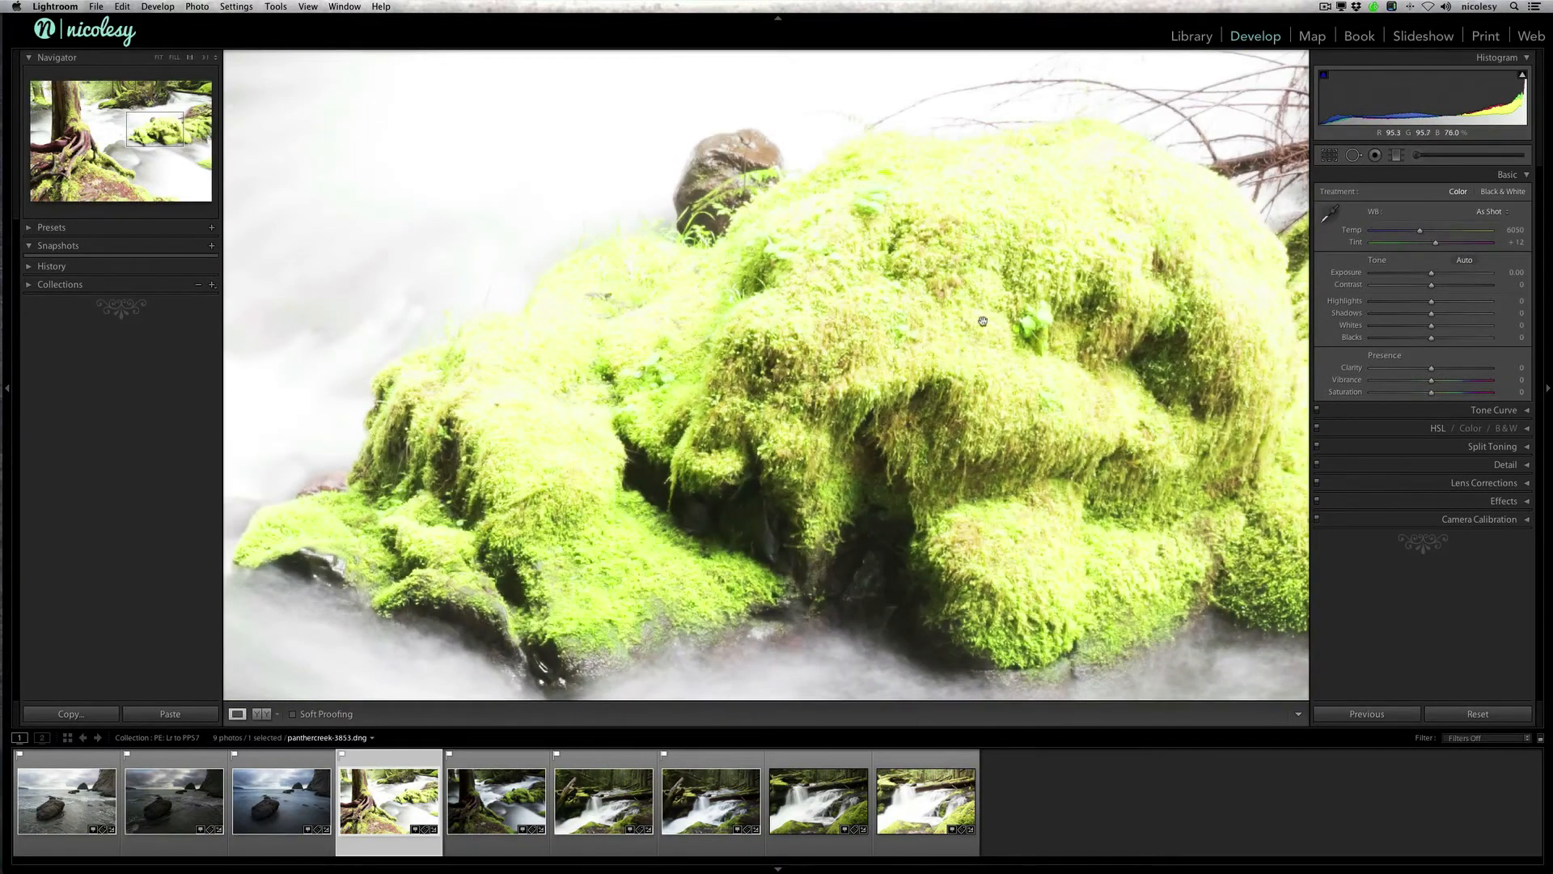
drag(980, 319, 835, 245)
drag(1038, 240, 962, 312)
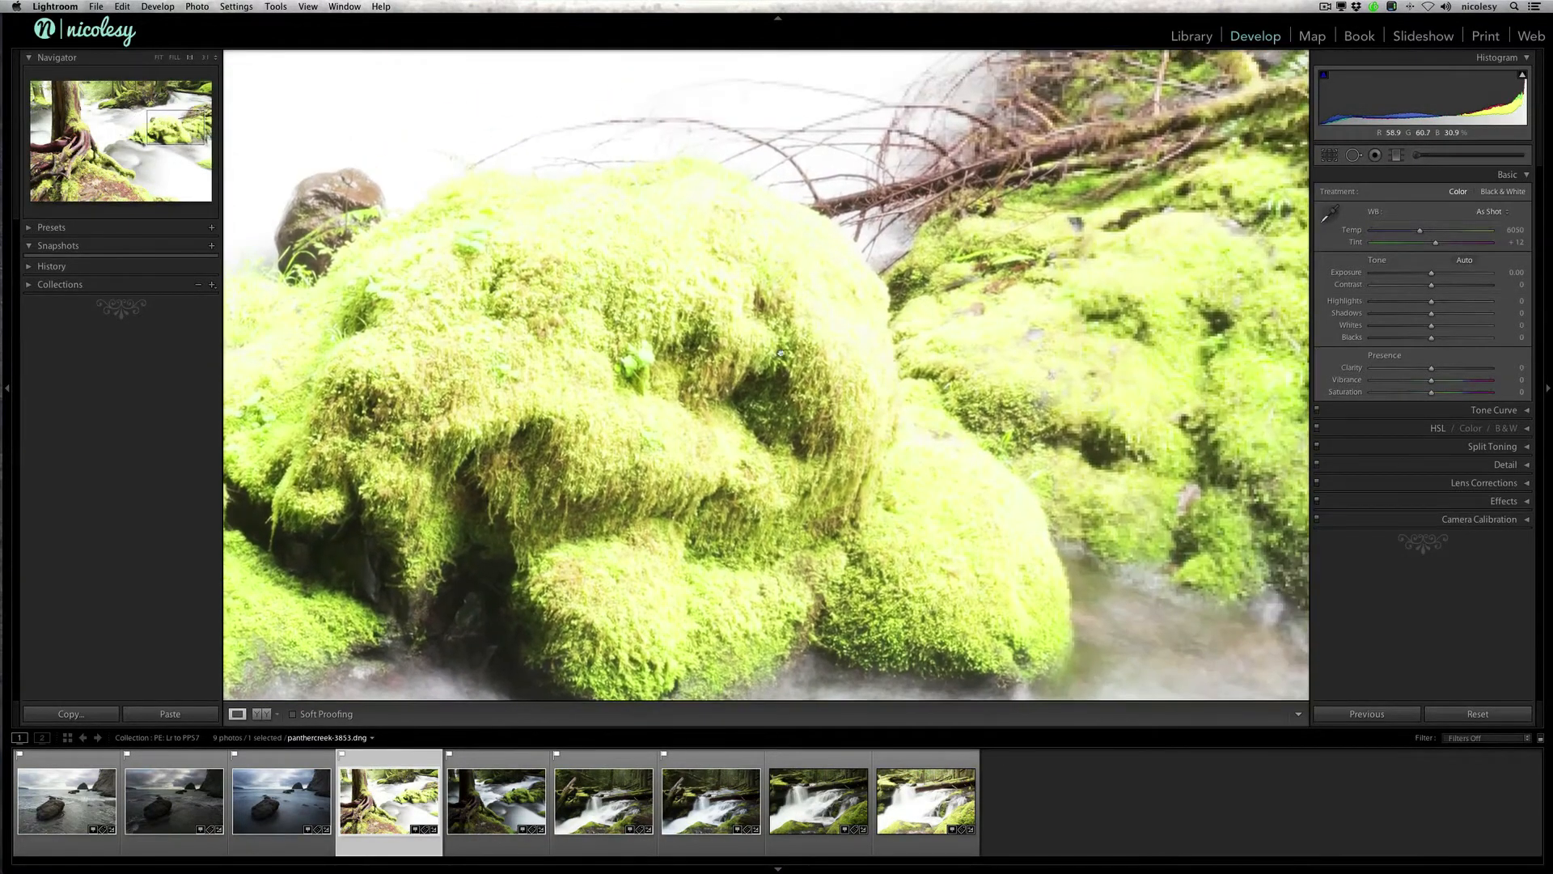
click(1003, 309)
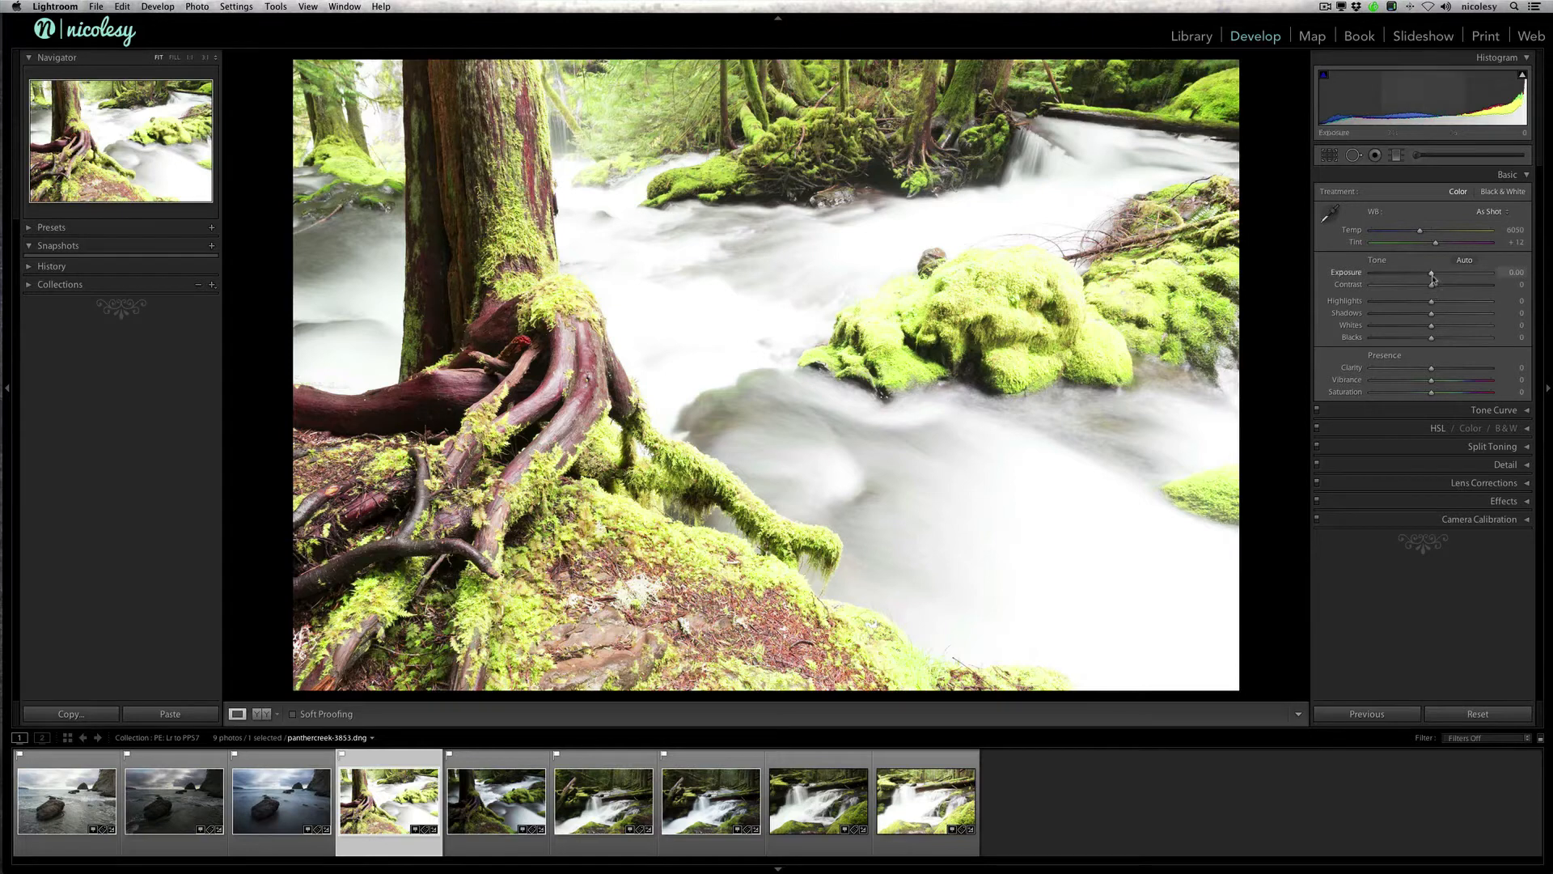
Step: Set the brighter photo's Exposure to -0.80, Contrast to +21, Highlights to -12 and Whites to -19, and compare before and after
mouse_move(1432, 278)
mouse_down()
mouse_move(1420, 328)
mouse_move(1444, 283)
mouse_up()
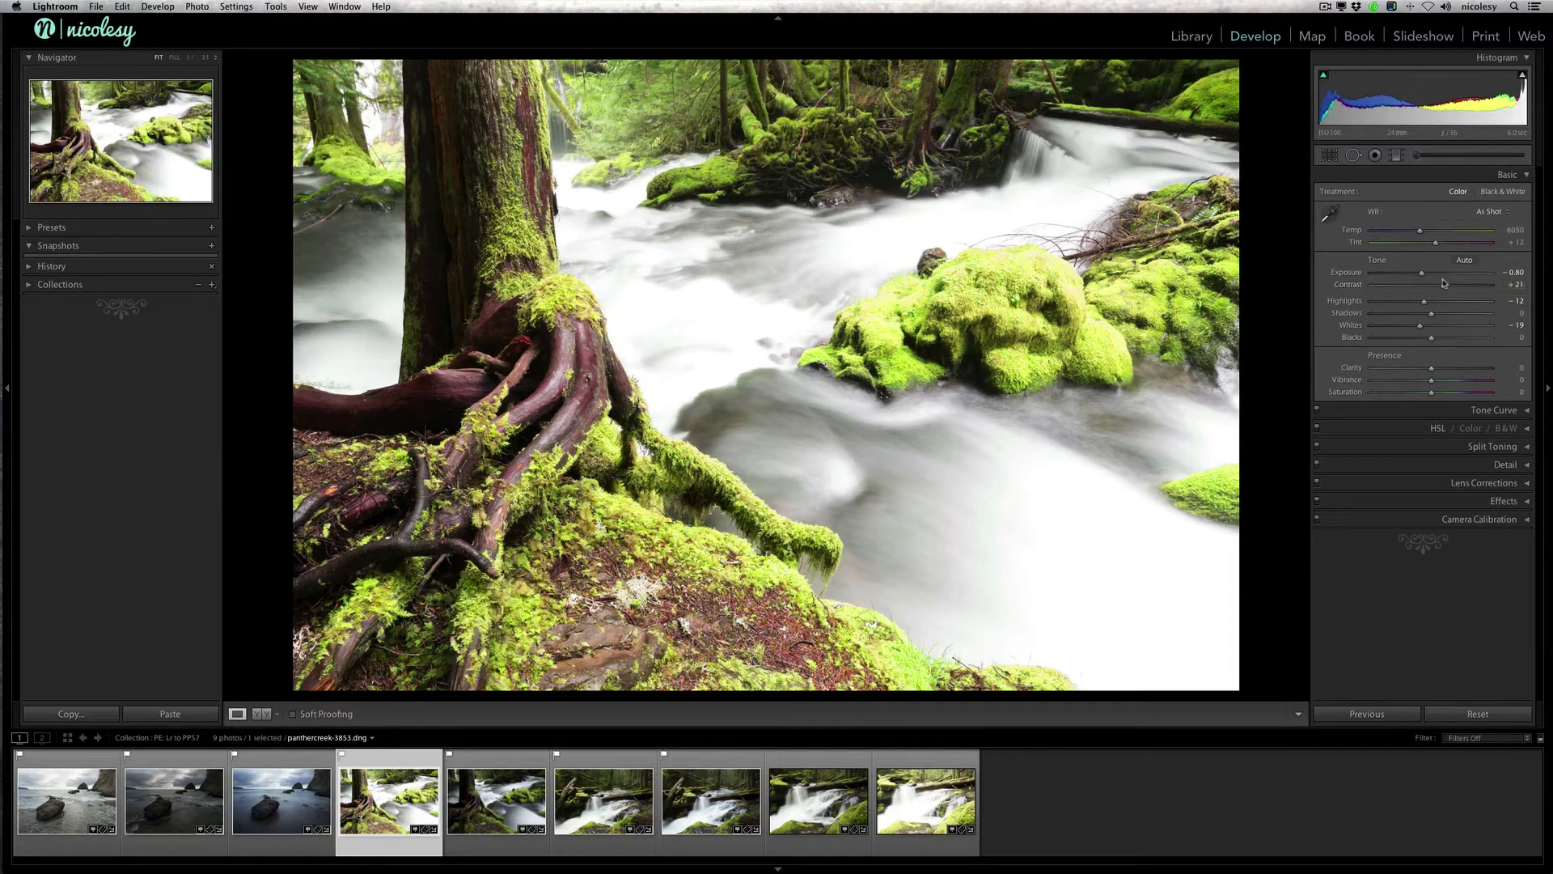
key(backslash)
key(backslash)
Step: Set the darker stream photo's Exposure to +1.10, Highlights to -28 and Whites to -20 with clipping warnings on, and compare before and after
key(Right)
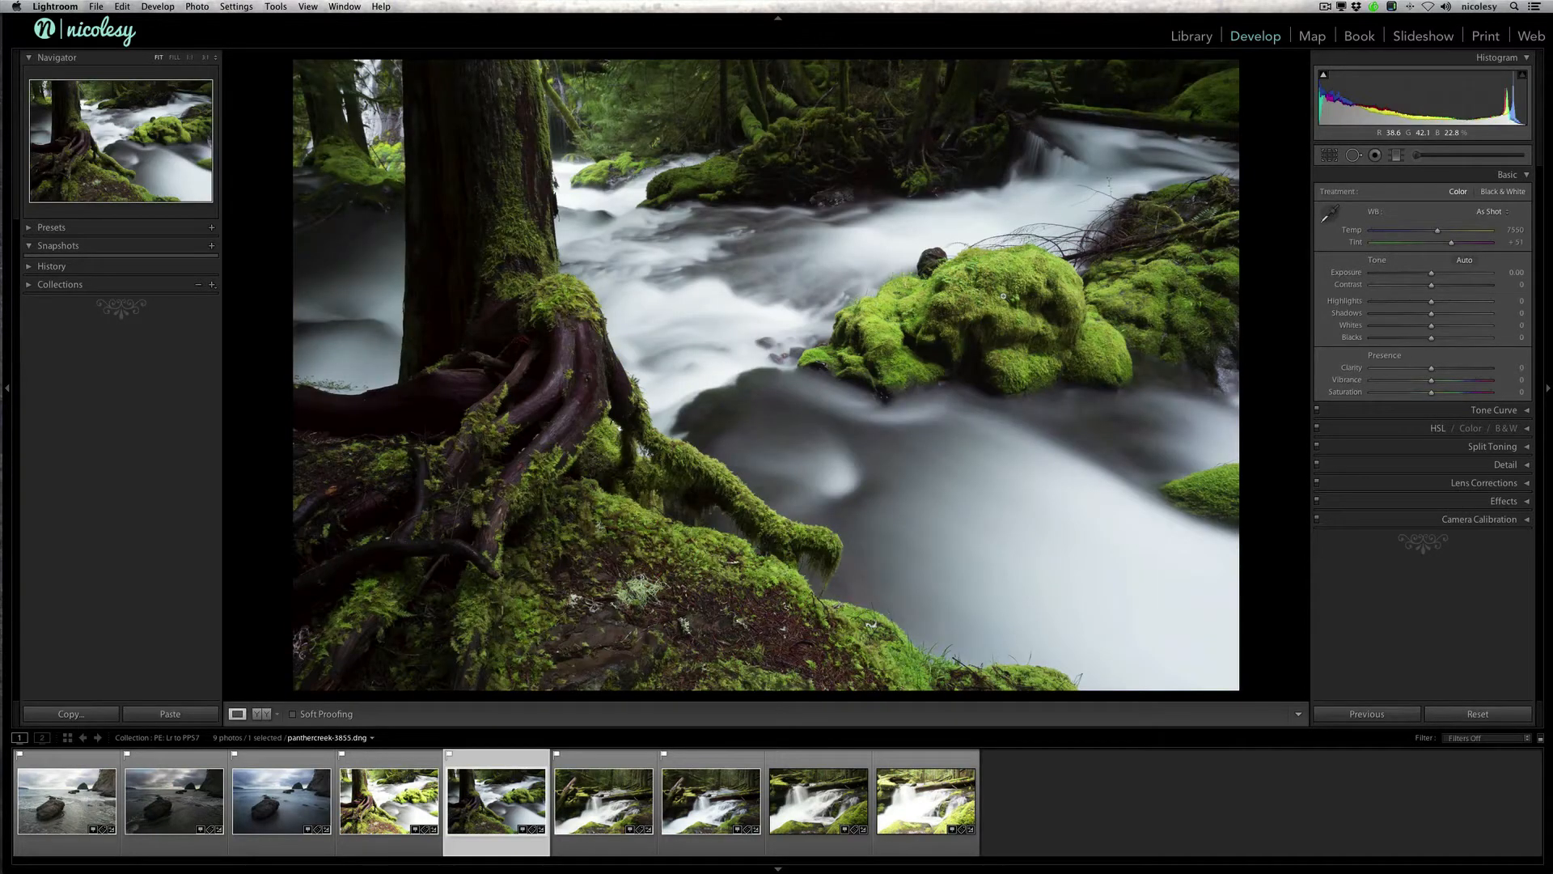
drag(1432, 274, 1443, 276)
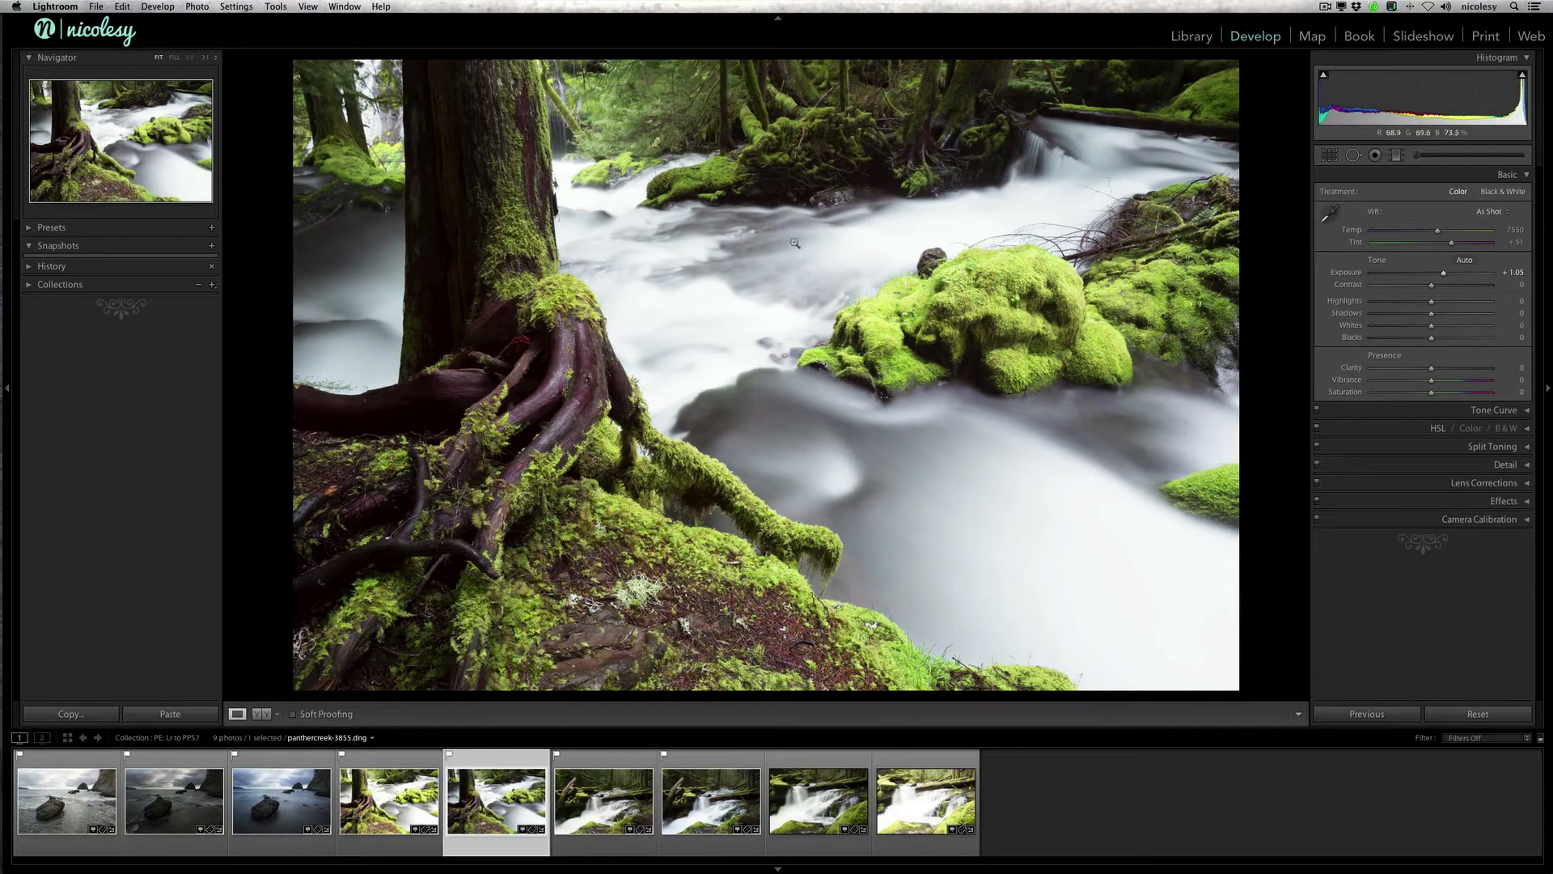
key(j)
drag(1443, 276, 1425, 333)
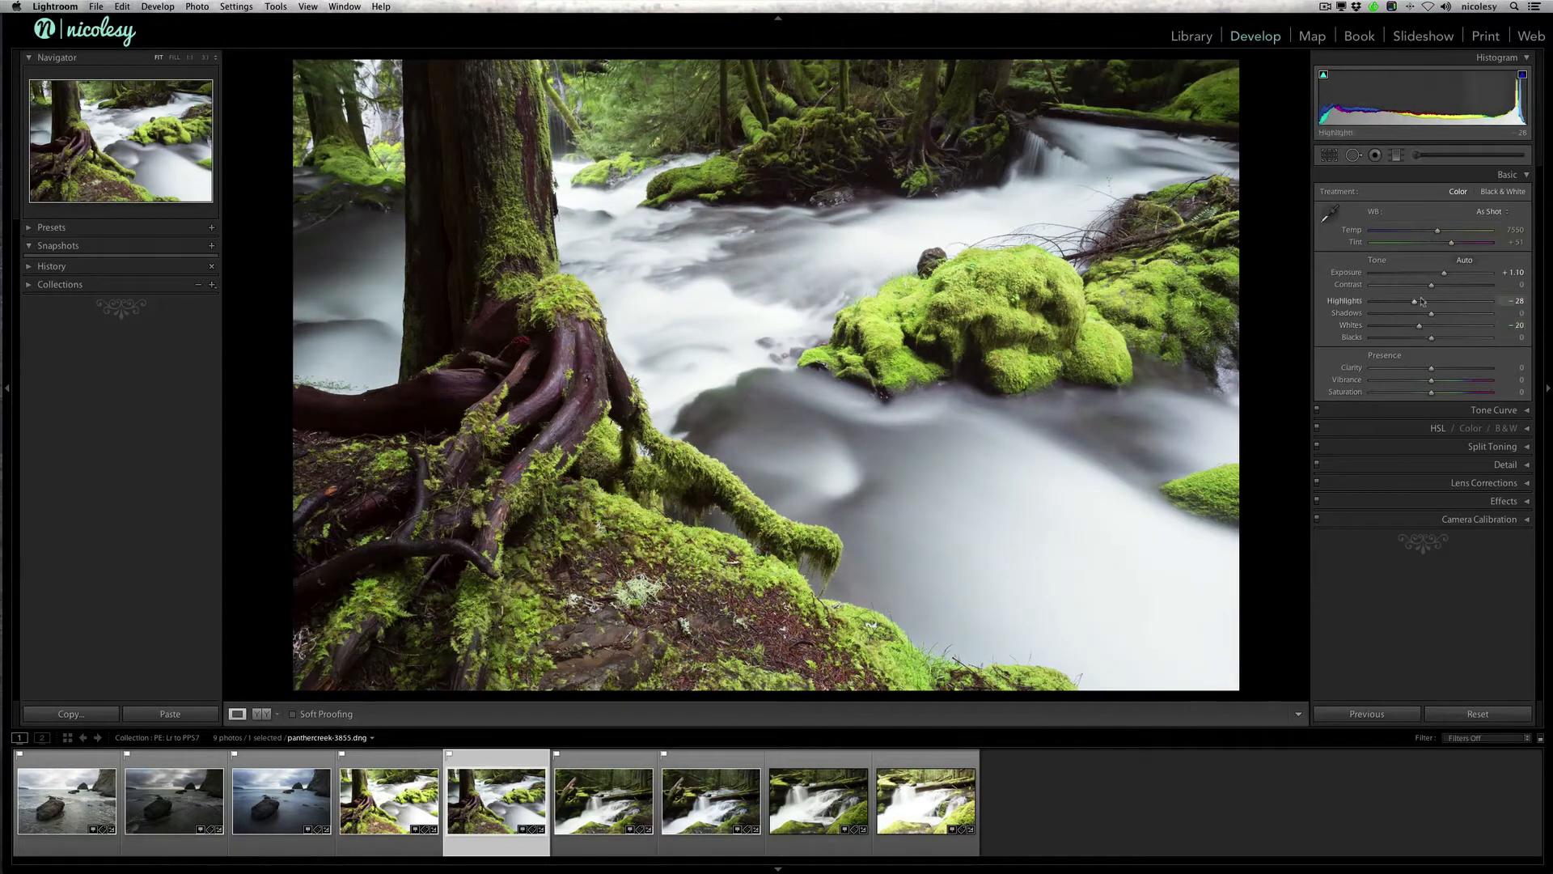
key(backslash)
key(backslash)
Step: Switch back and forth between the two adjusted stream photos to compare their tone and white balance
key(Left)
key(Right)
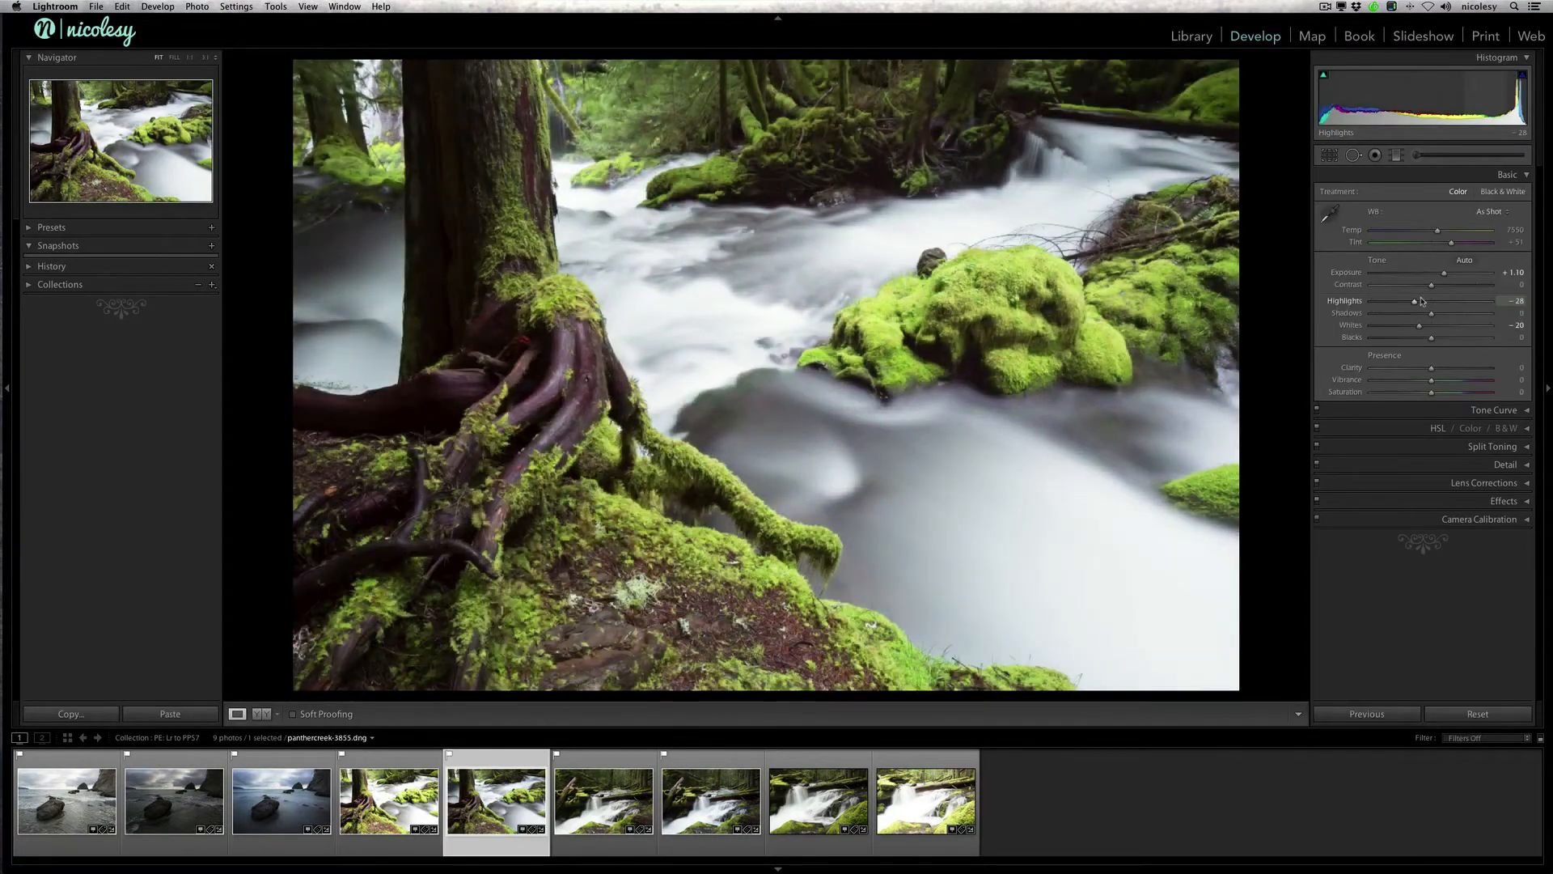
key(Left)
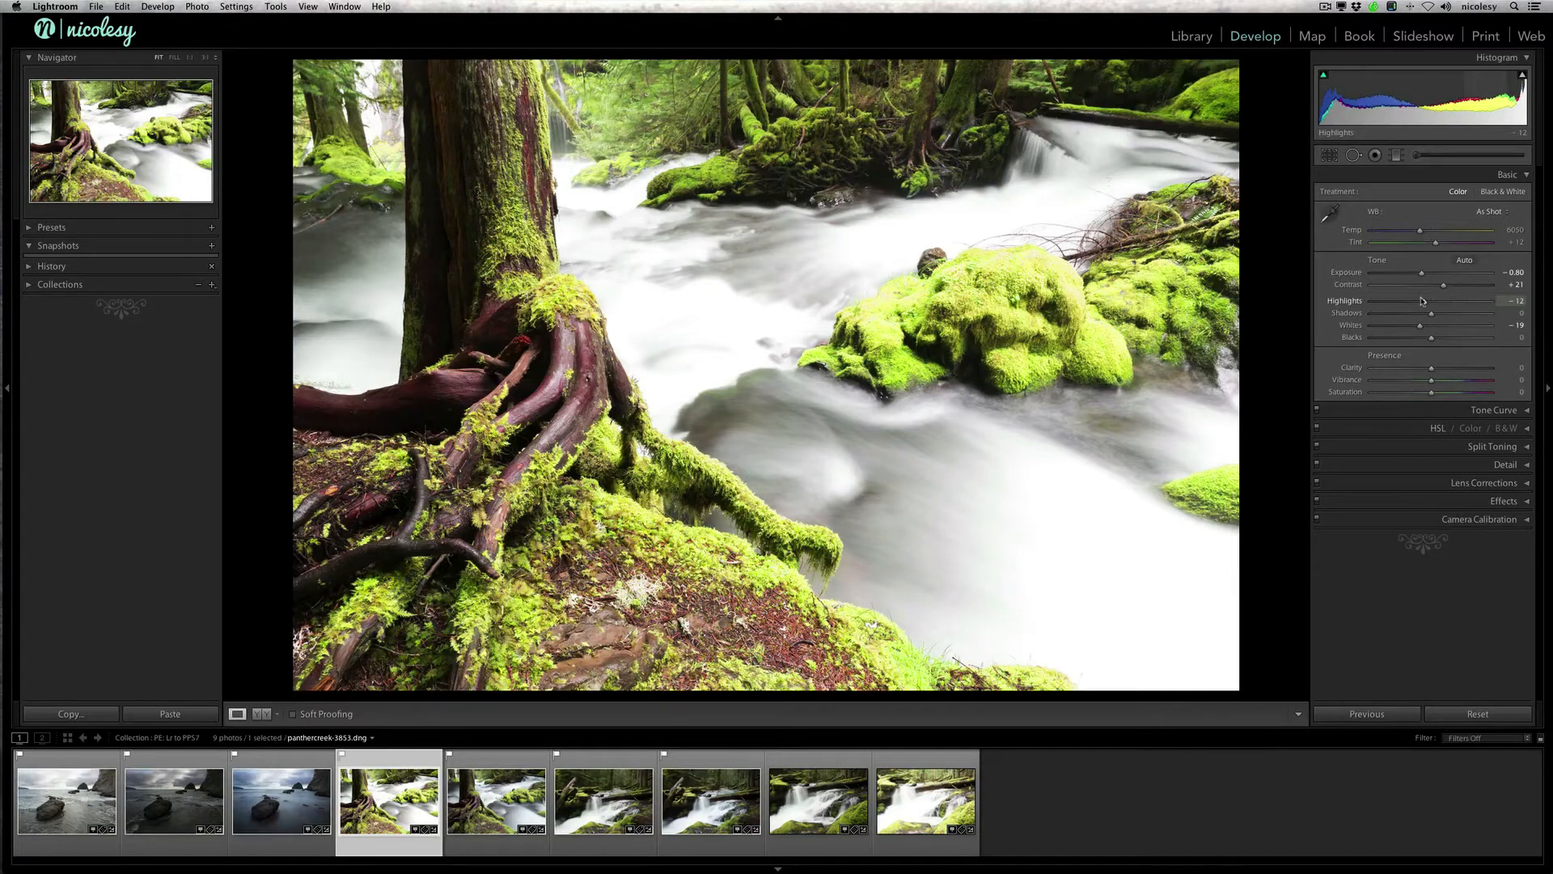
key(Right)
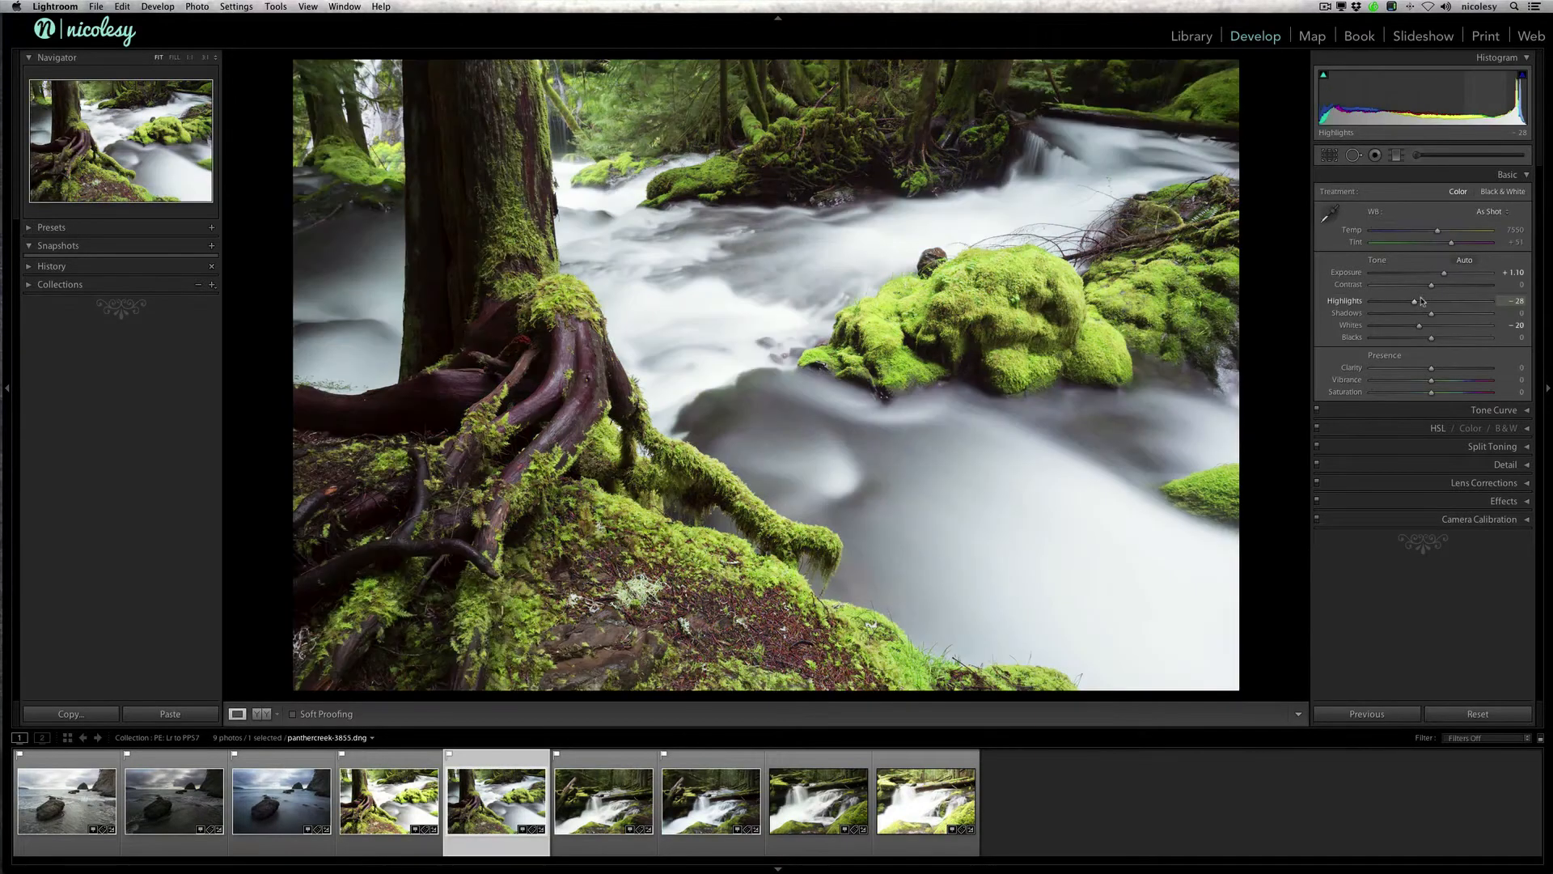
key(Left)
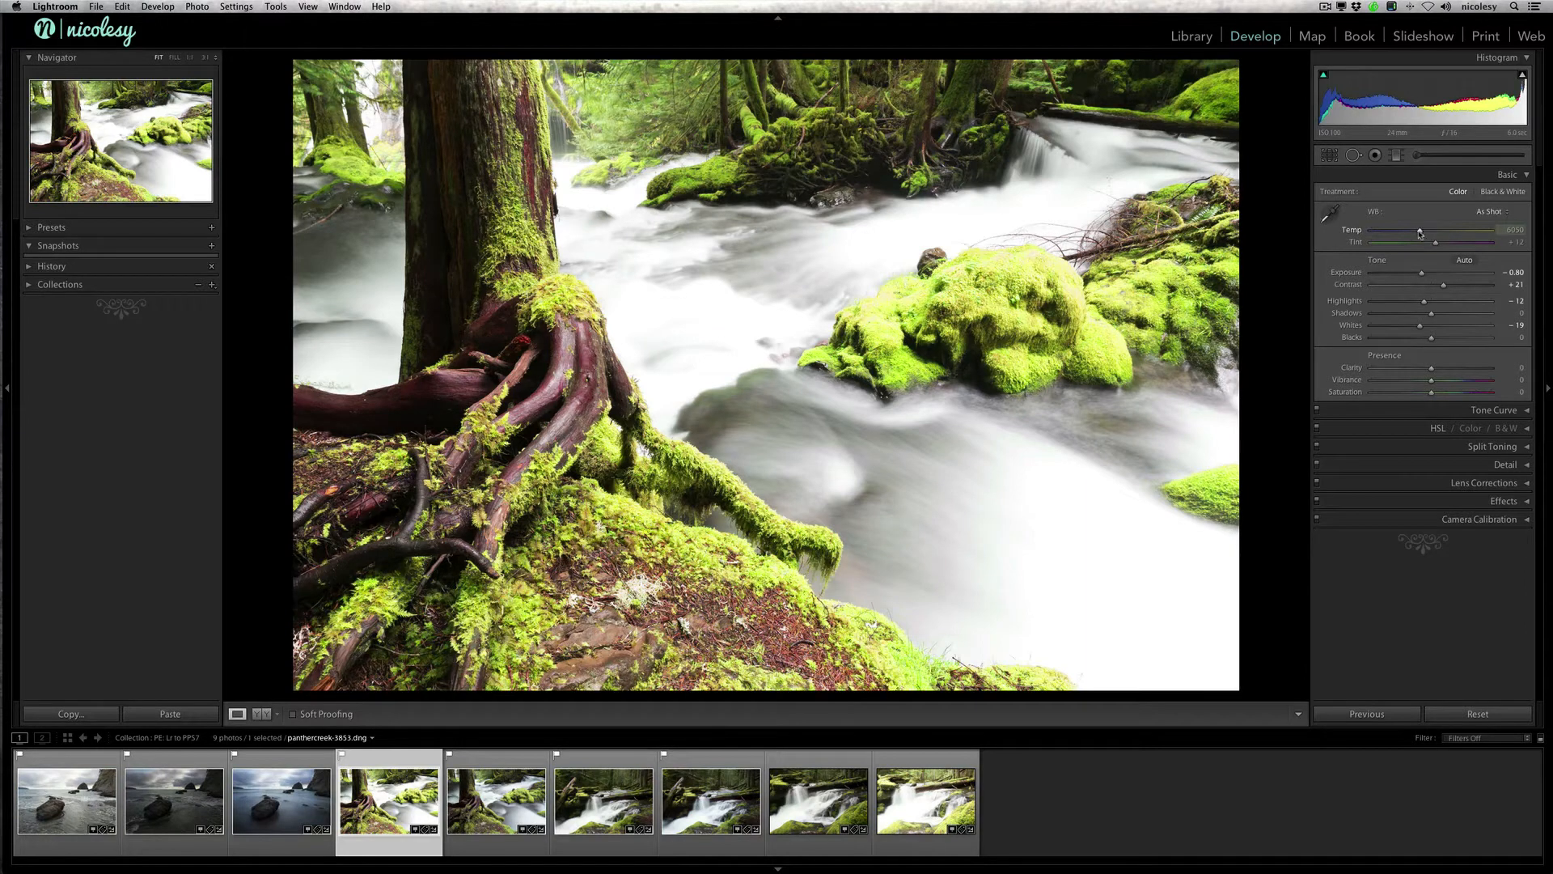
drag(1420, 234, 1448, 243)
key(Right)
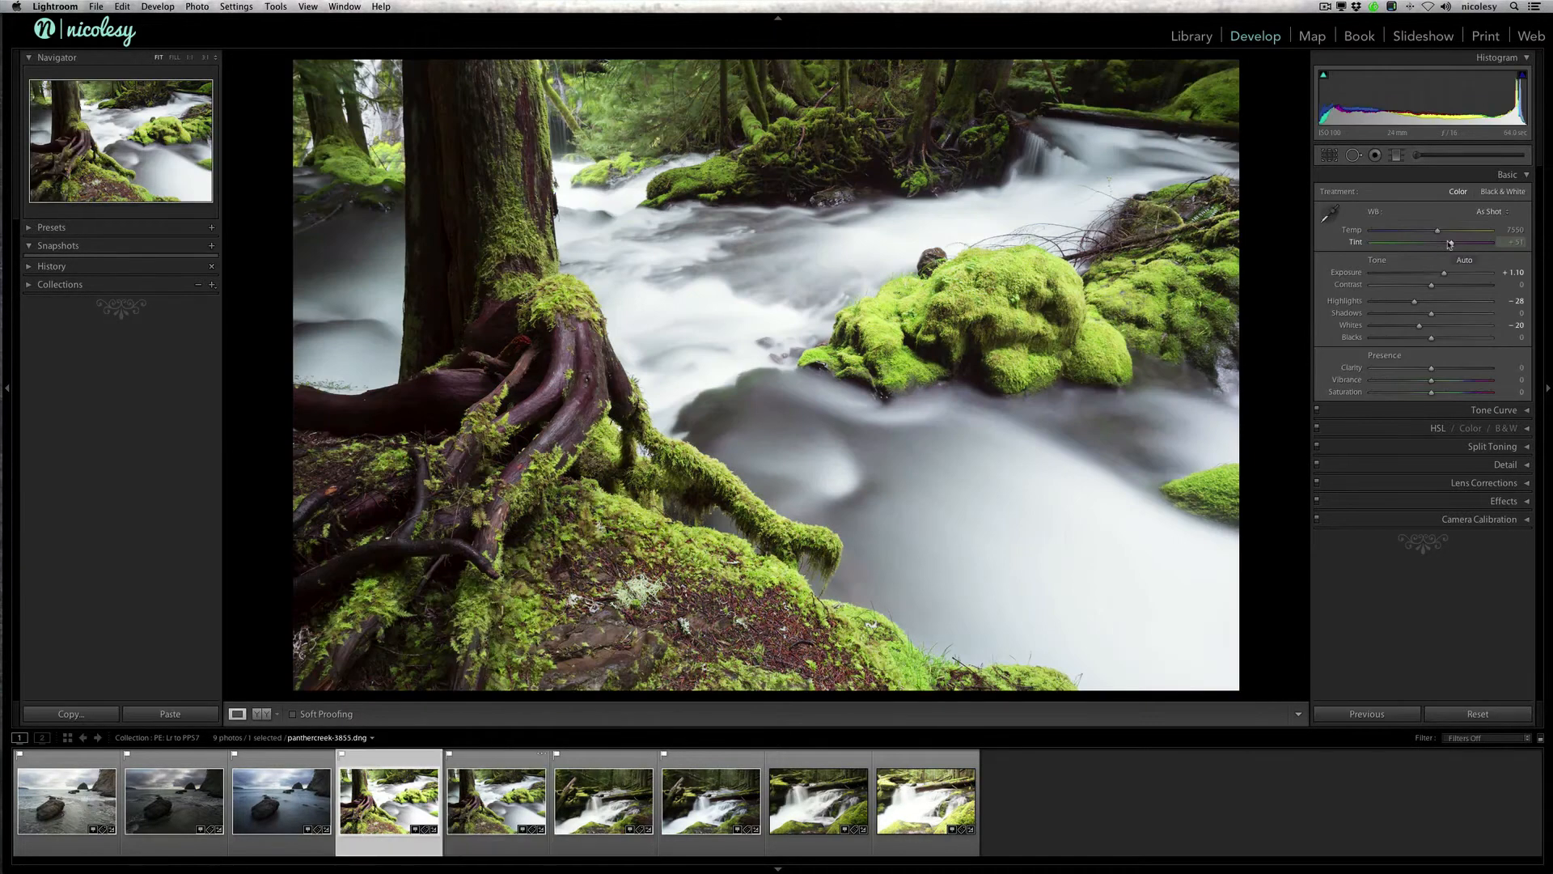
key(Left)
key(Right)
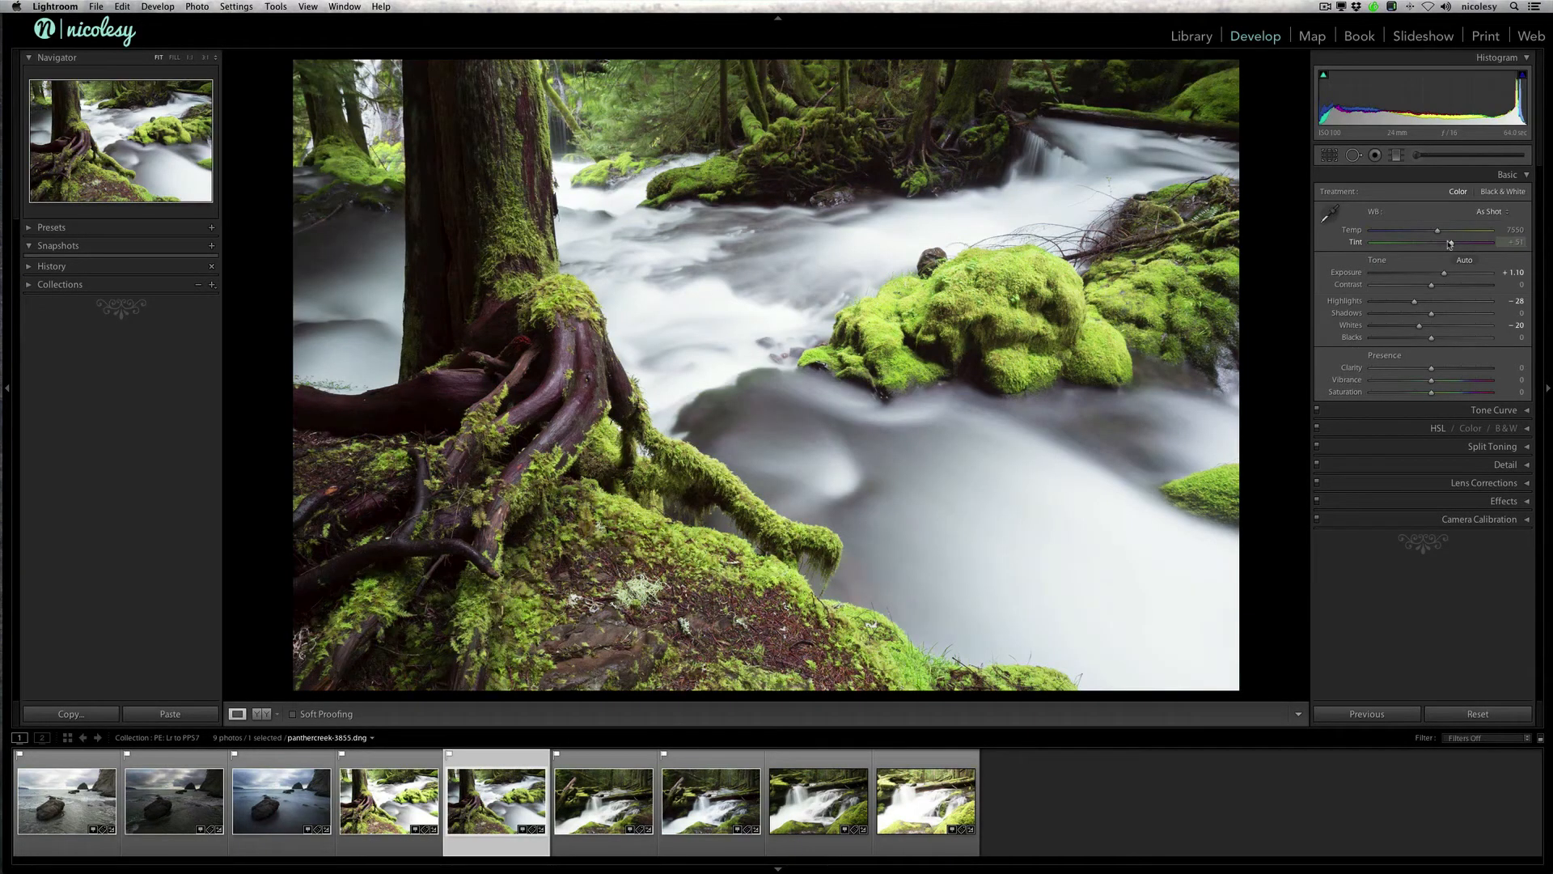
Step: Select both adjusted tree-root photos in the grid and open them together as layers in Perfect Photo Suite 7
key(g)
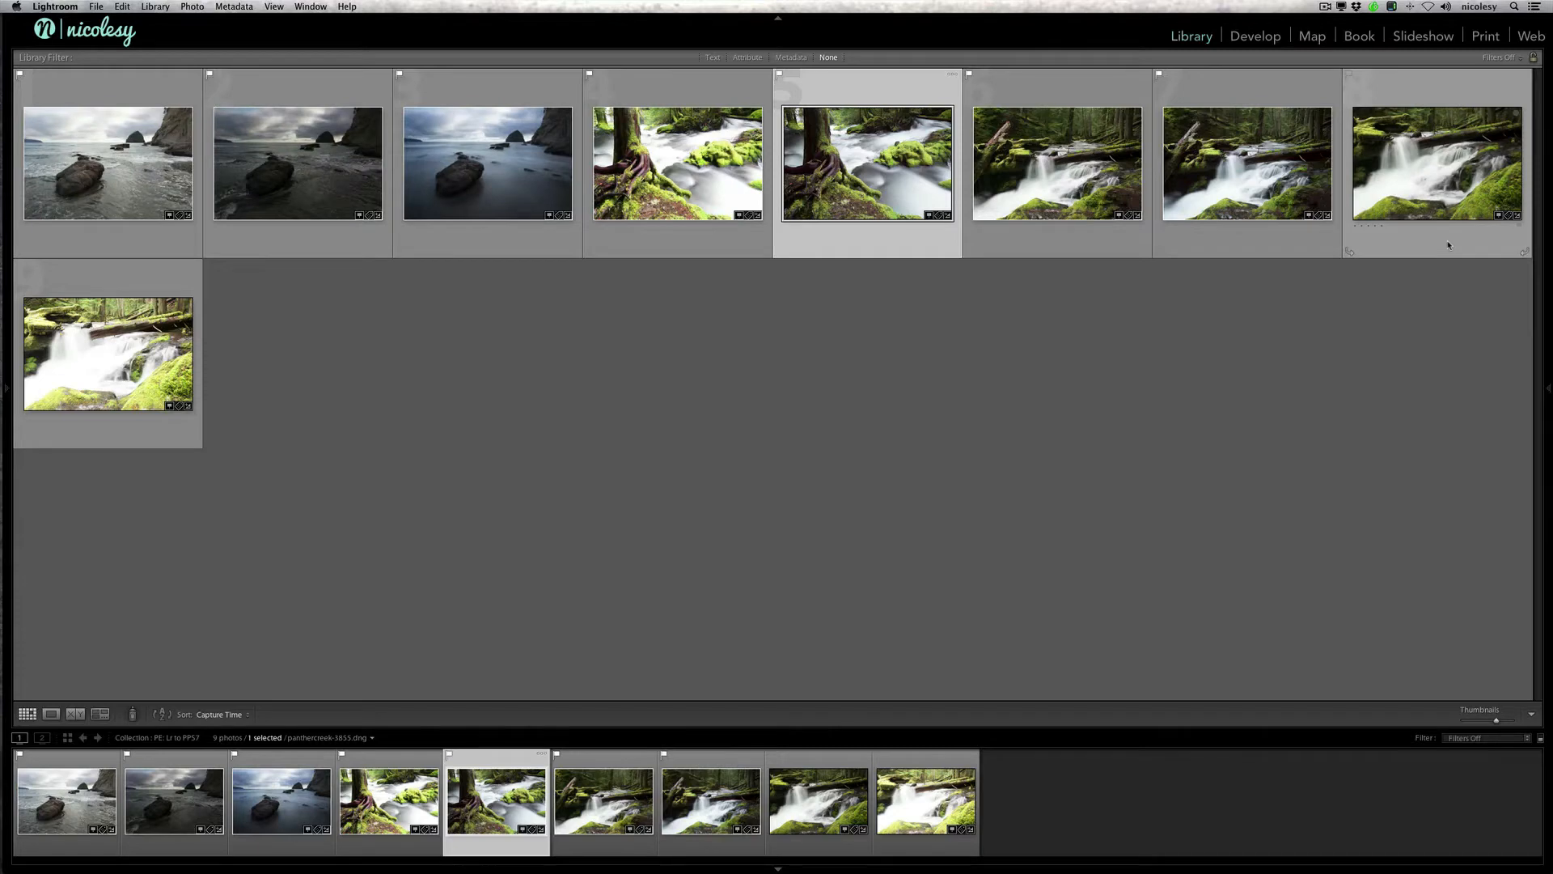
super+click(692, 160)
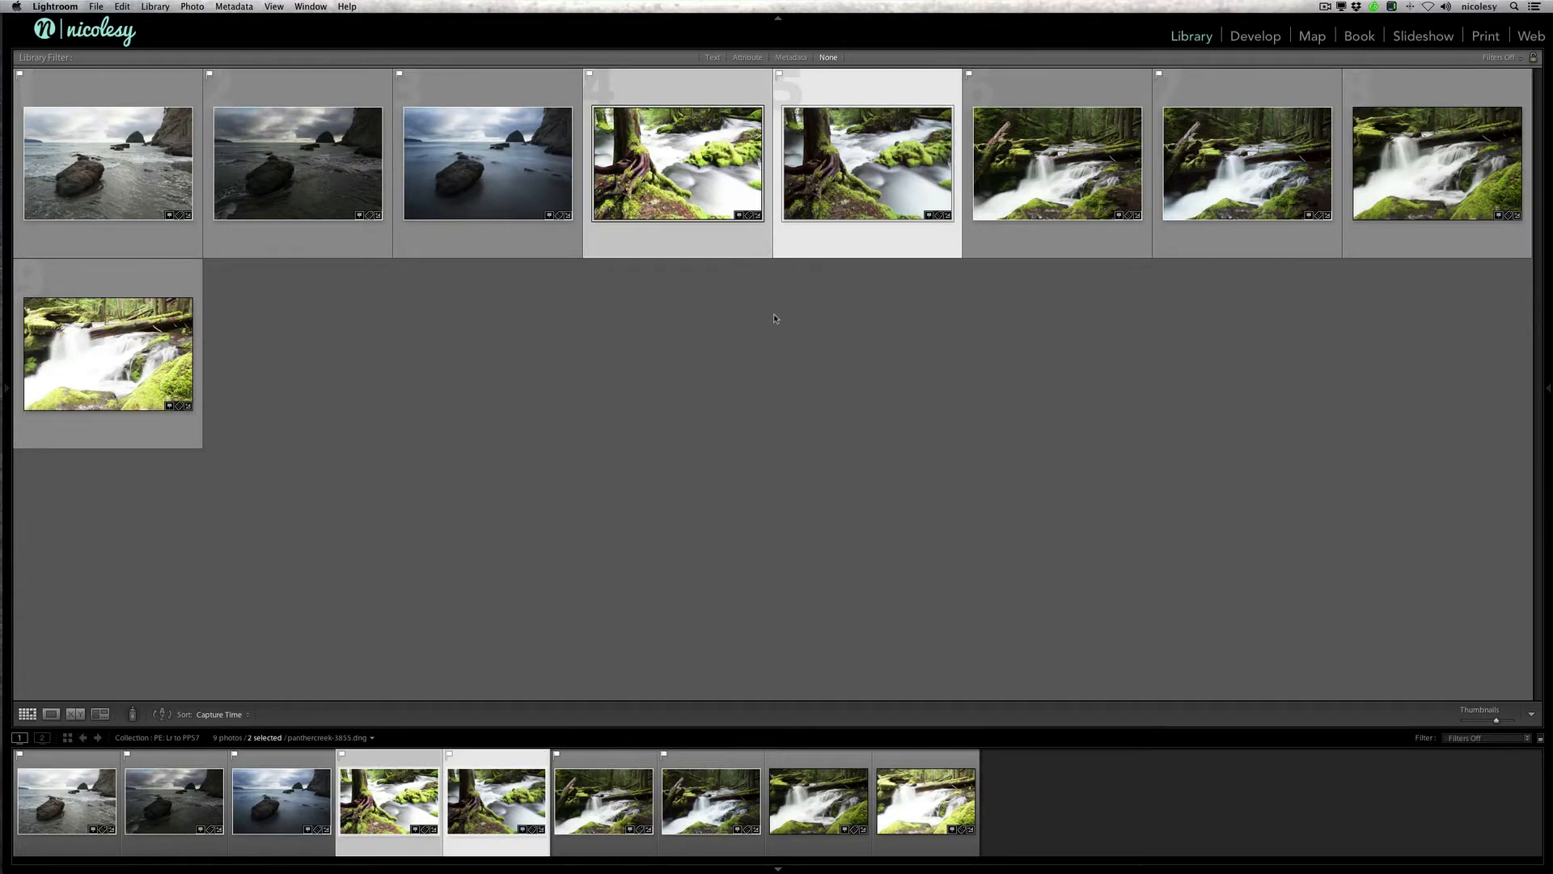
click(96, 7)
mouse_move(206, 229)
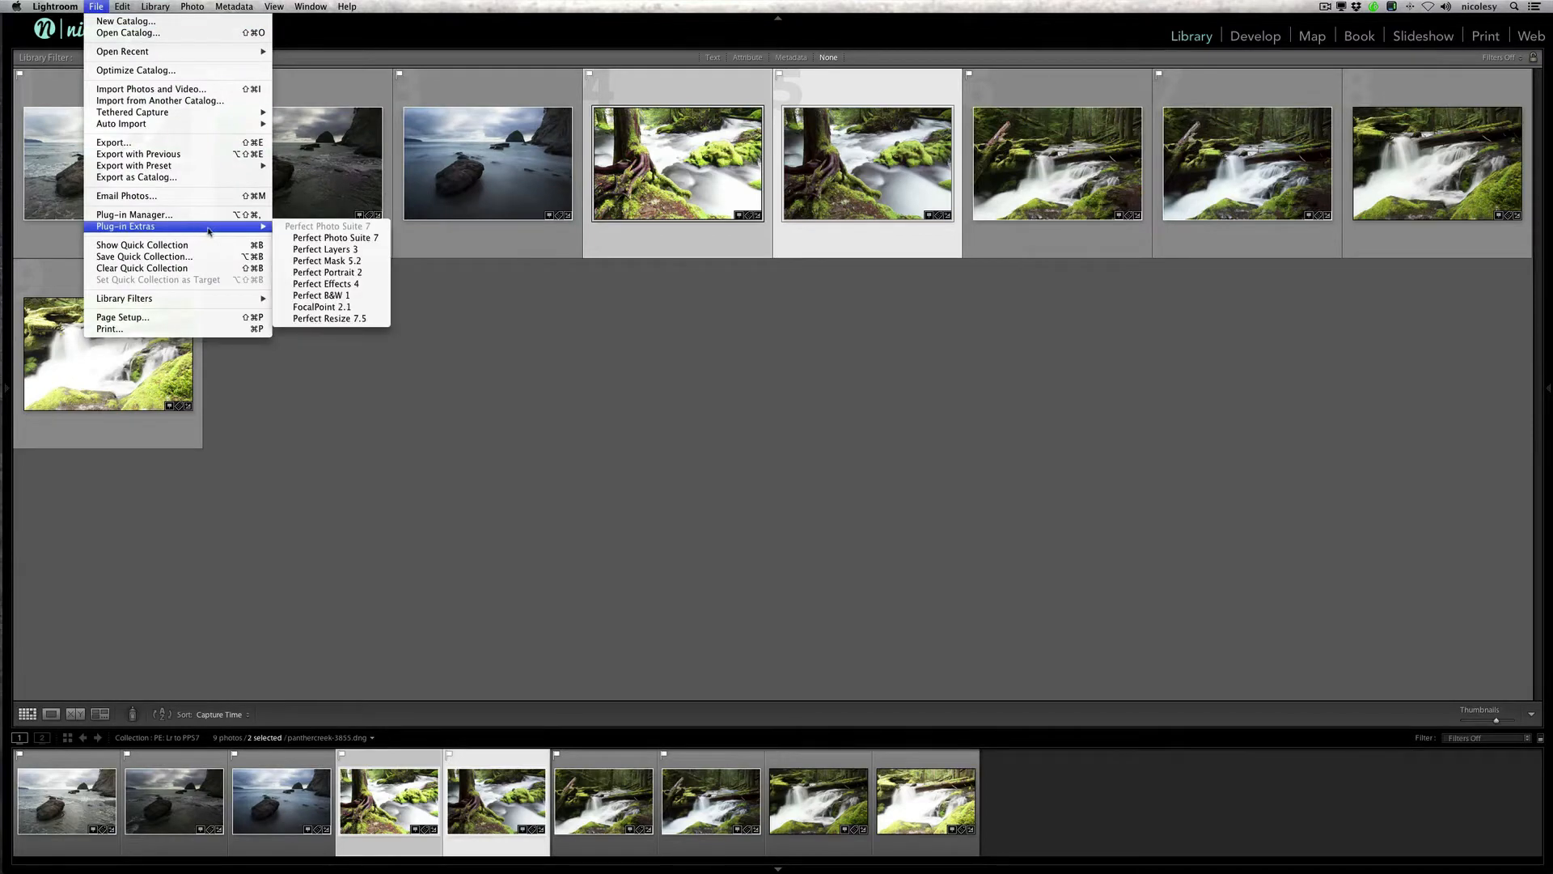
click(374, 241)
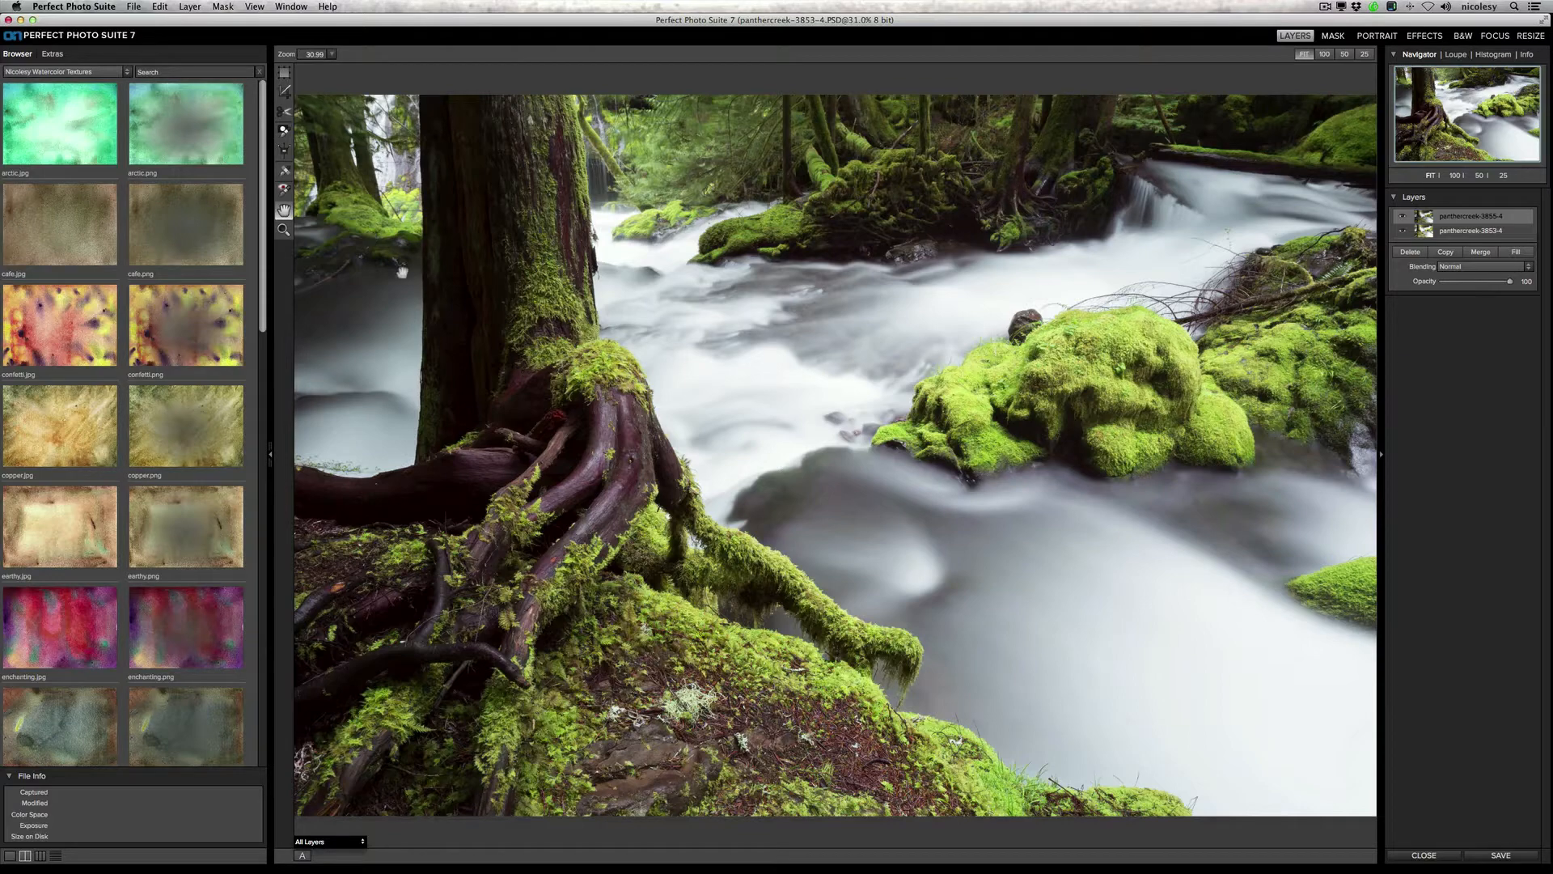
Step: Hide the texture browser, zoom to 25%, and toggle the panthercreek-3855-4 layer off and on to compare the exposures
click(270, 457)
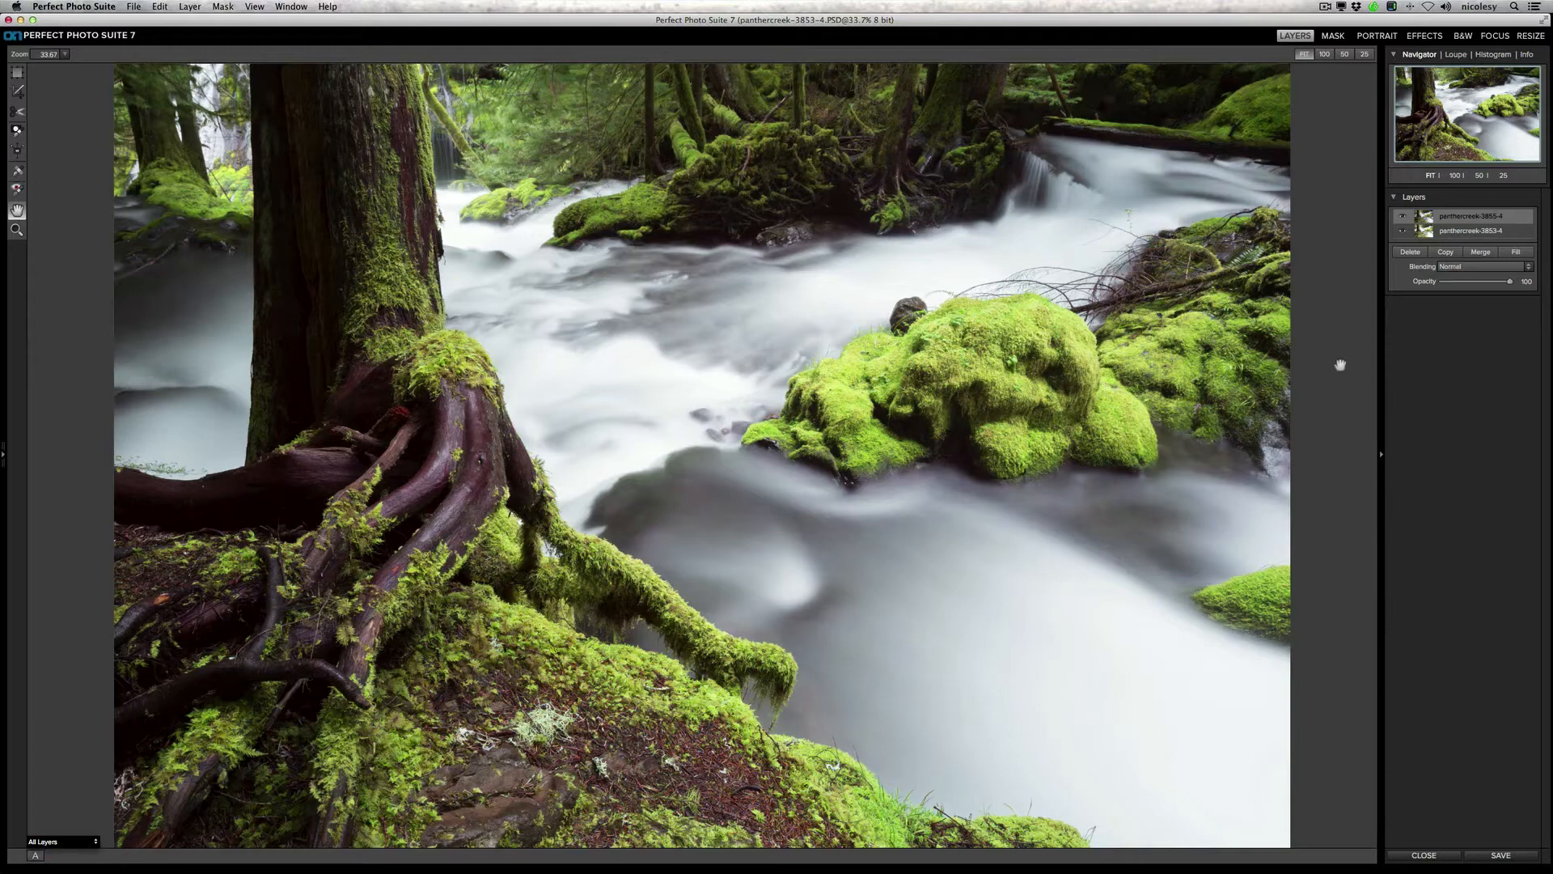
key(super+0)
key(super+minus)
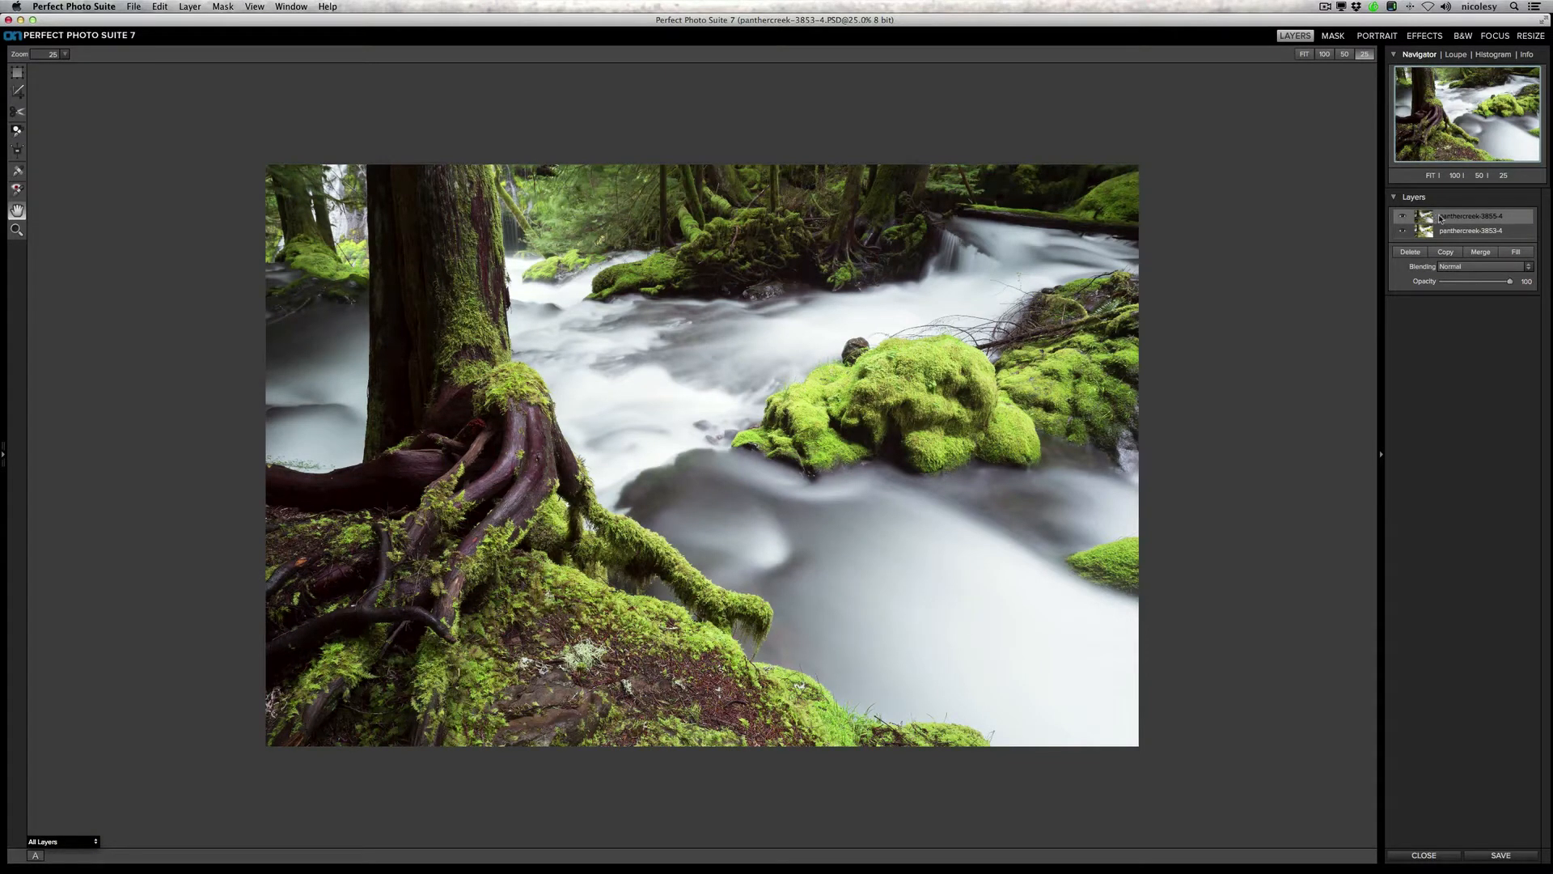
click(1404, 216)
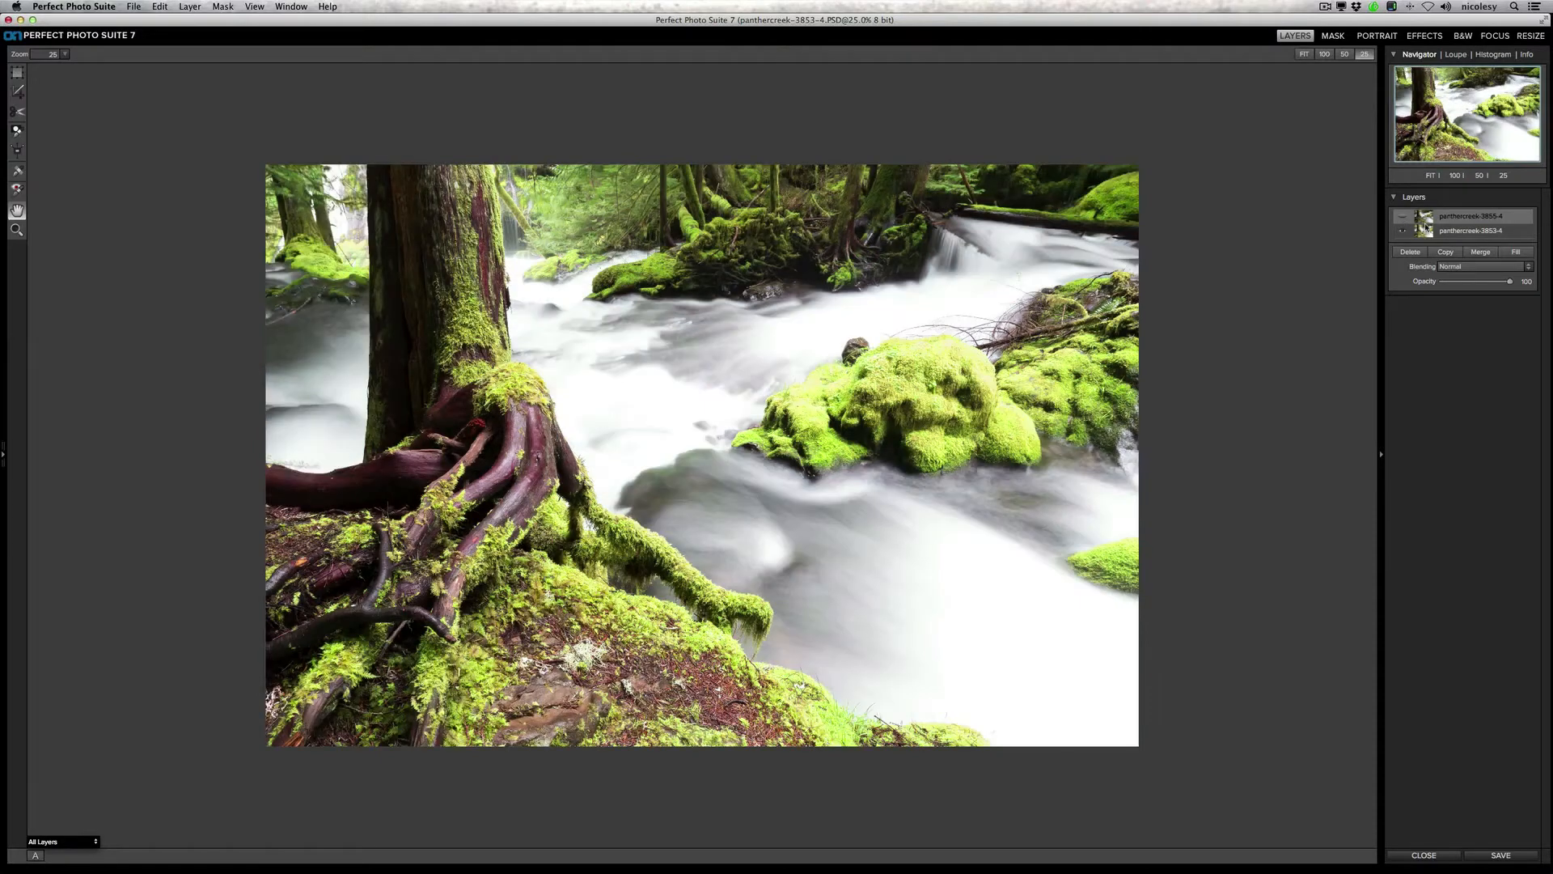
click(1404, 218)
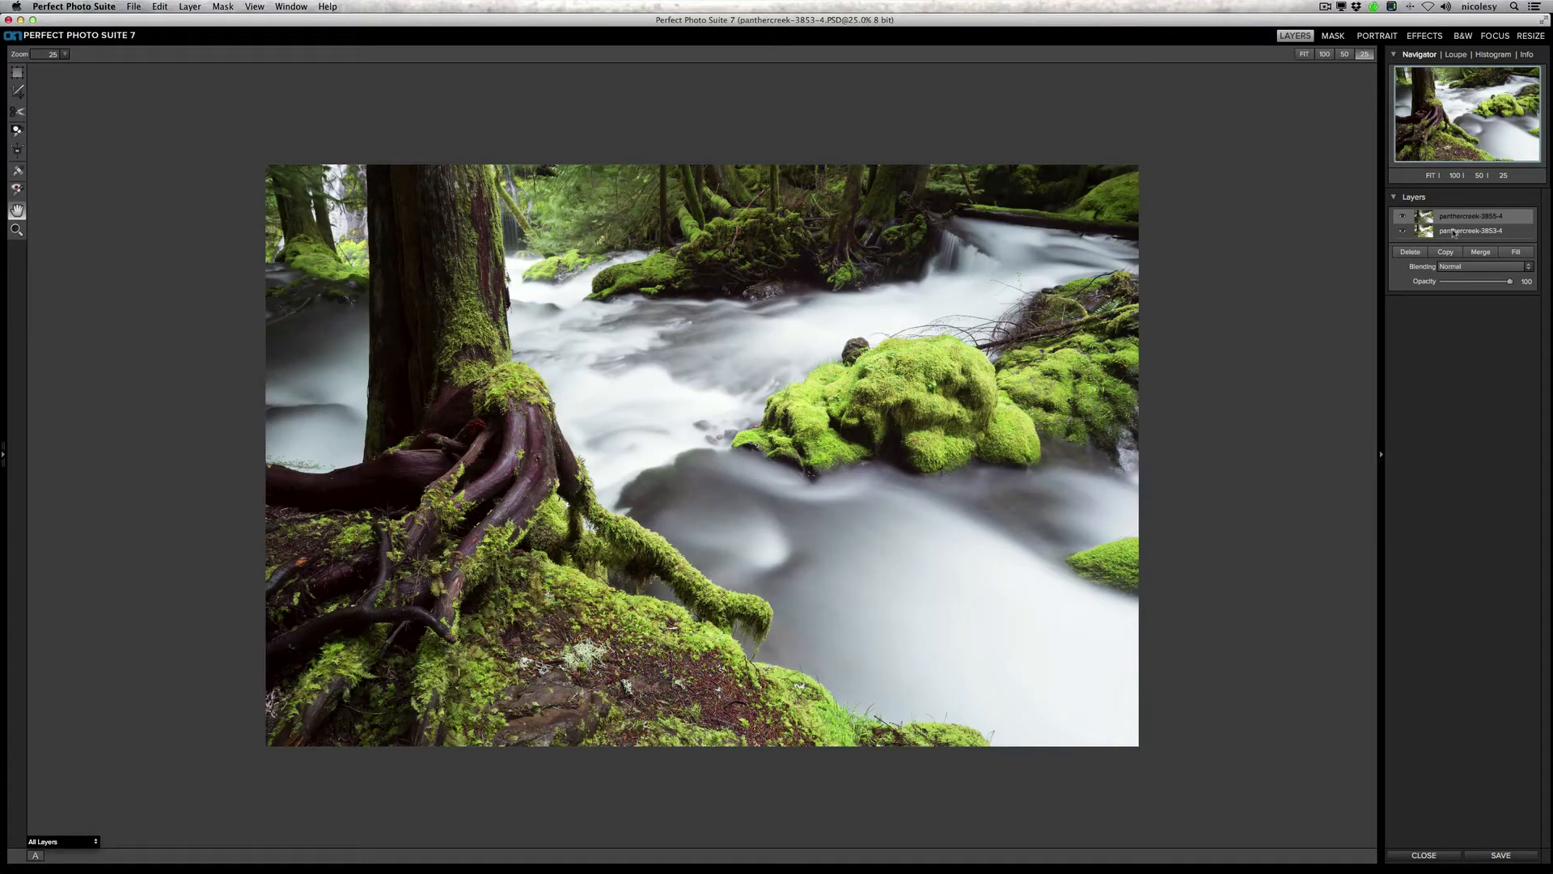
Step: Move the brighter panthercreek-3853-4 layer above the darker one and hide it completely with a black layer mask
click(1454, 232)
mouse_move(1454, 231)
mouse_down()
mouse_move(1450, 217)
mouse_move(1443, 235)
mouse_up()
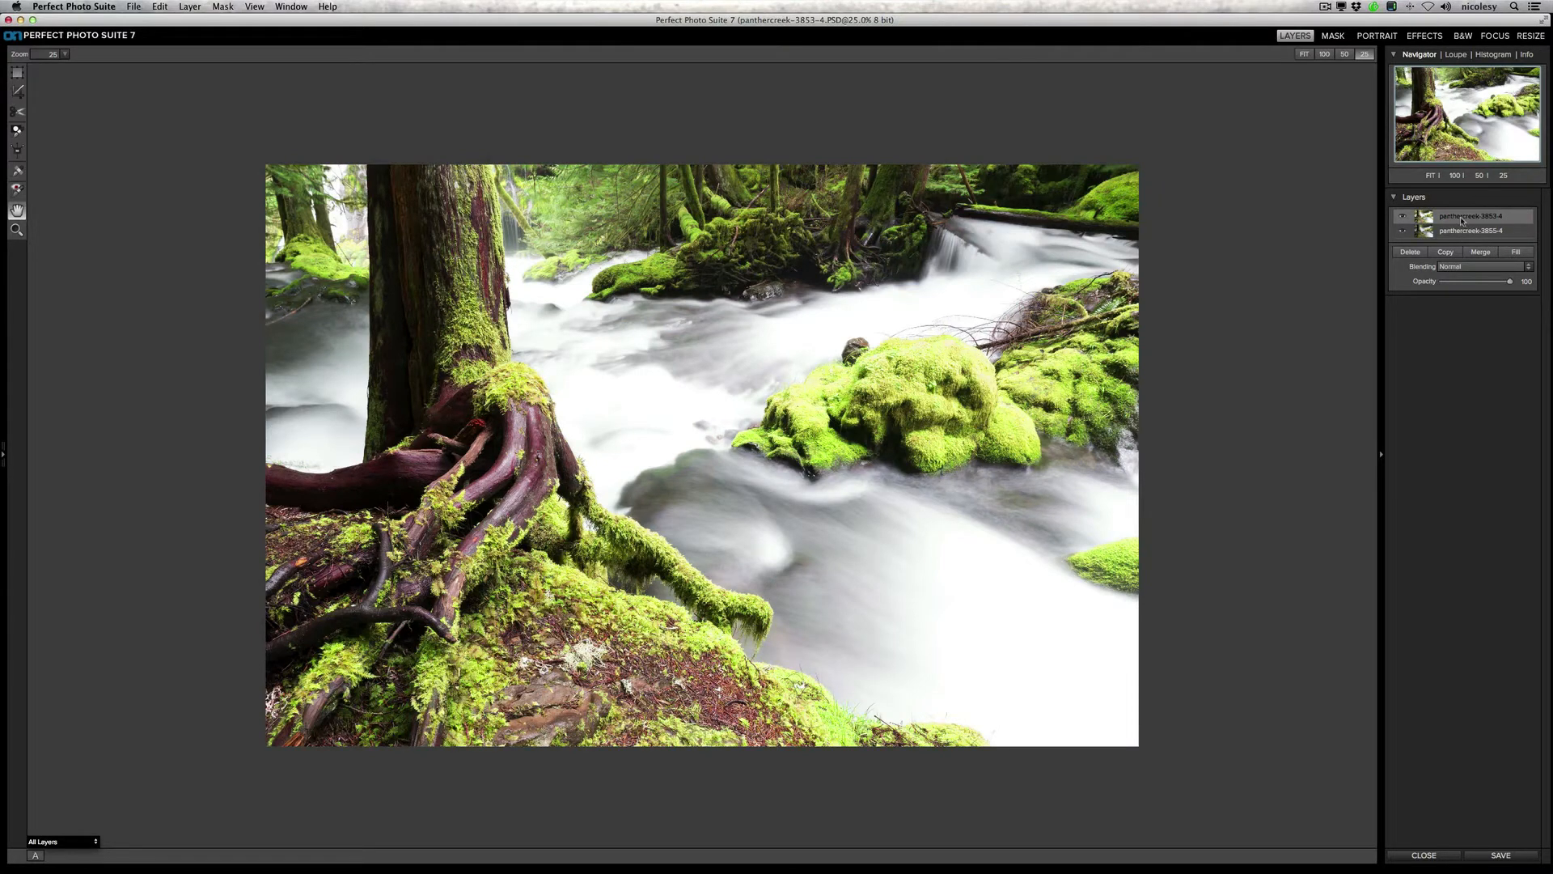
click(1404, 218)
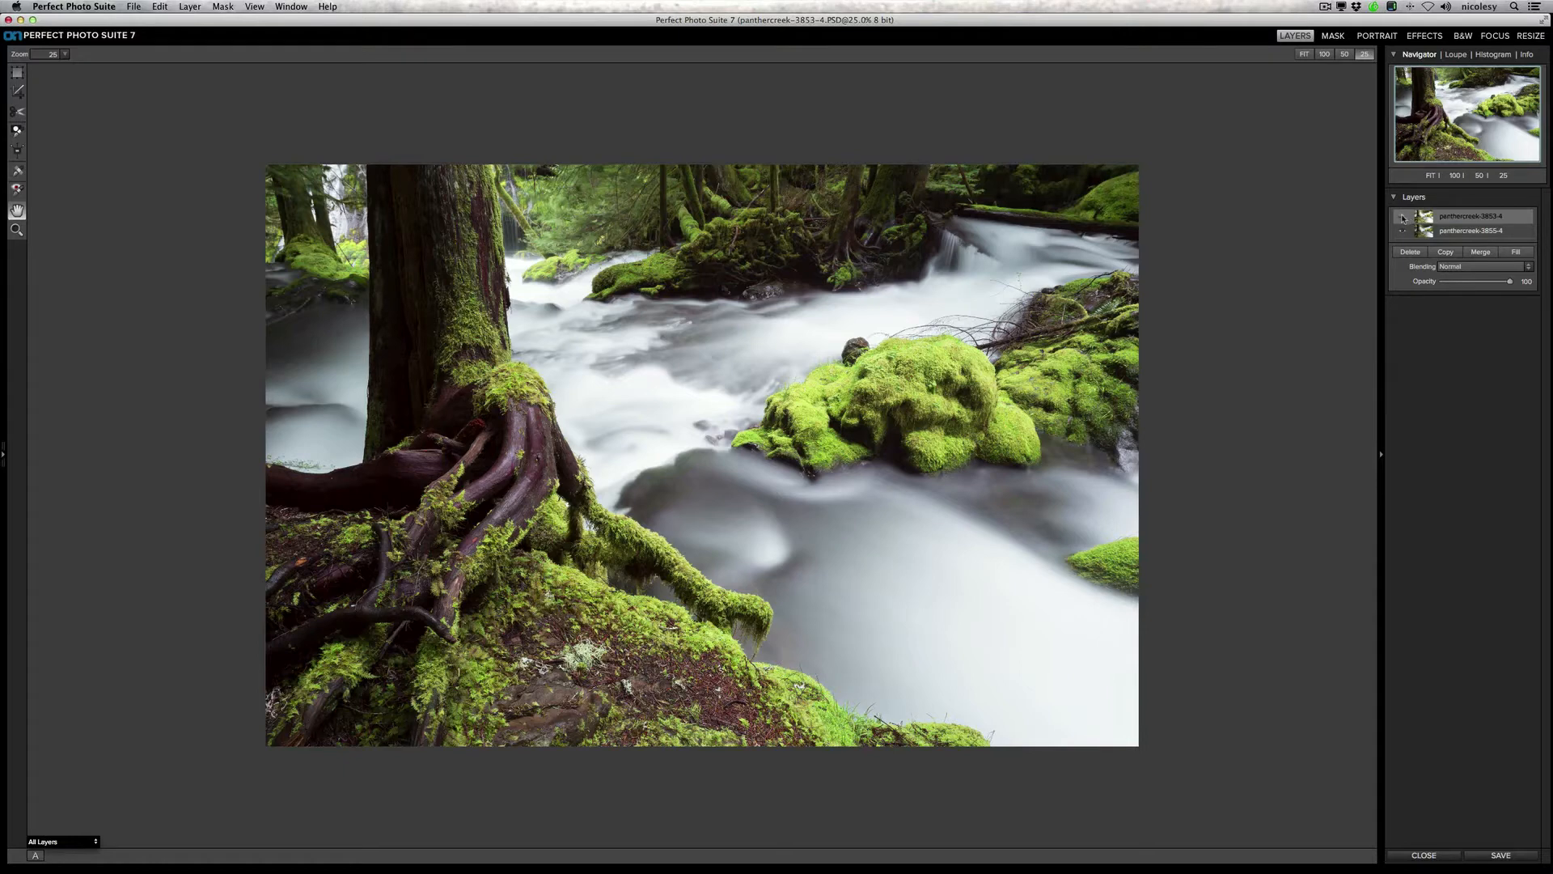
click(1403, 218)
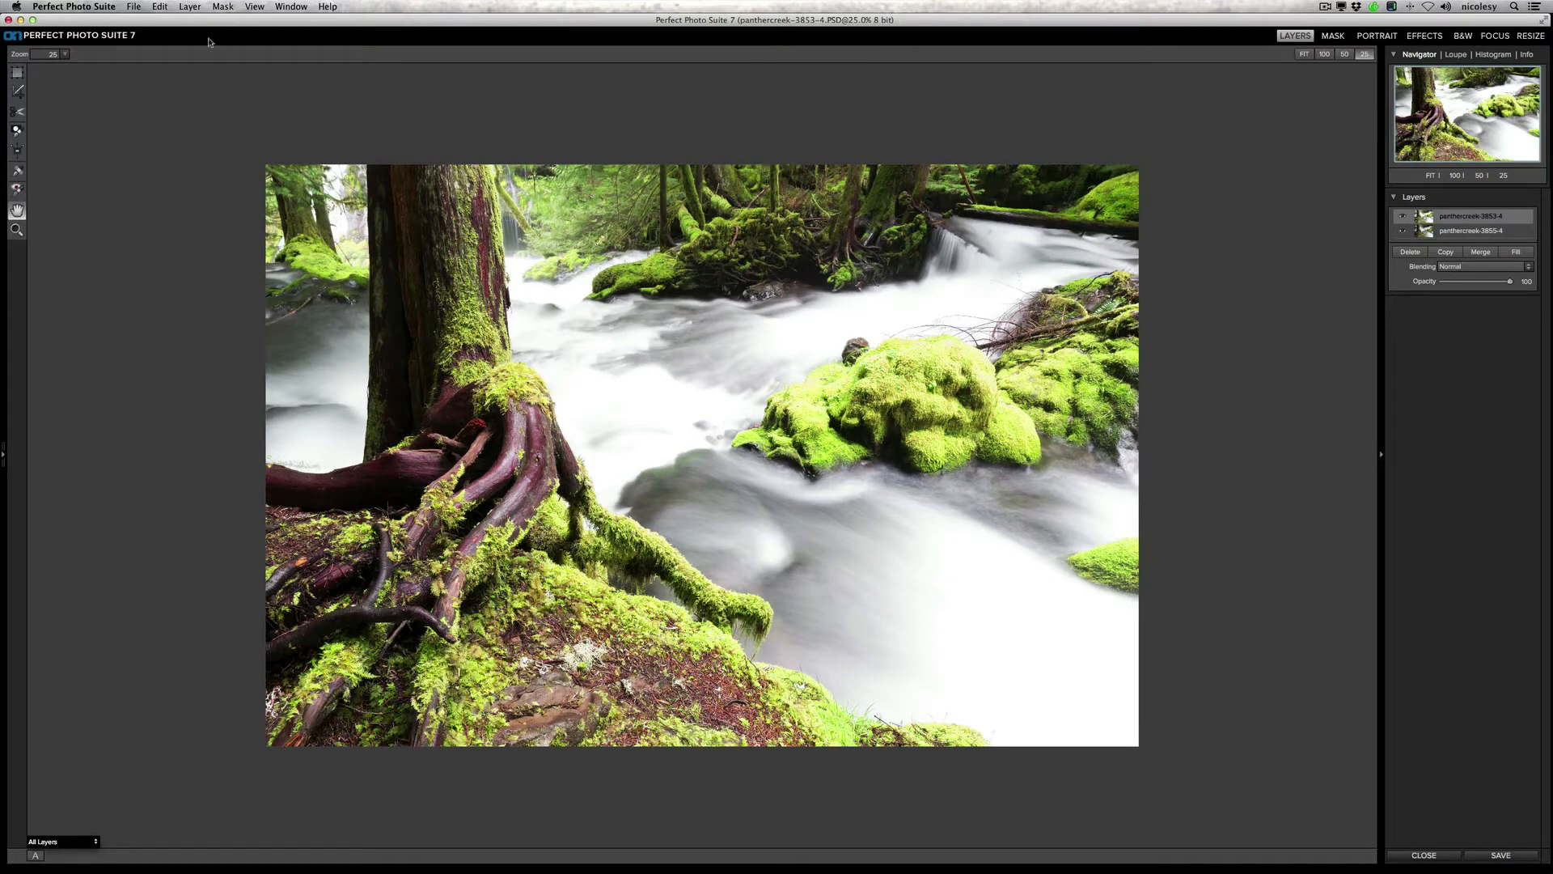
click(217, 6)
click(228, 18)
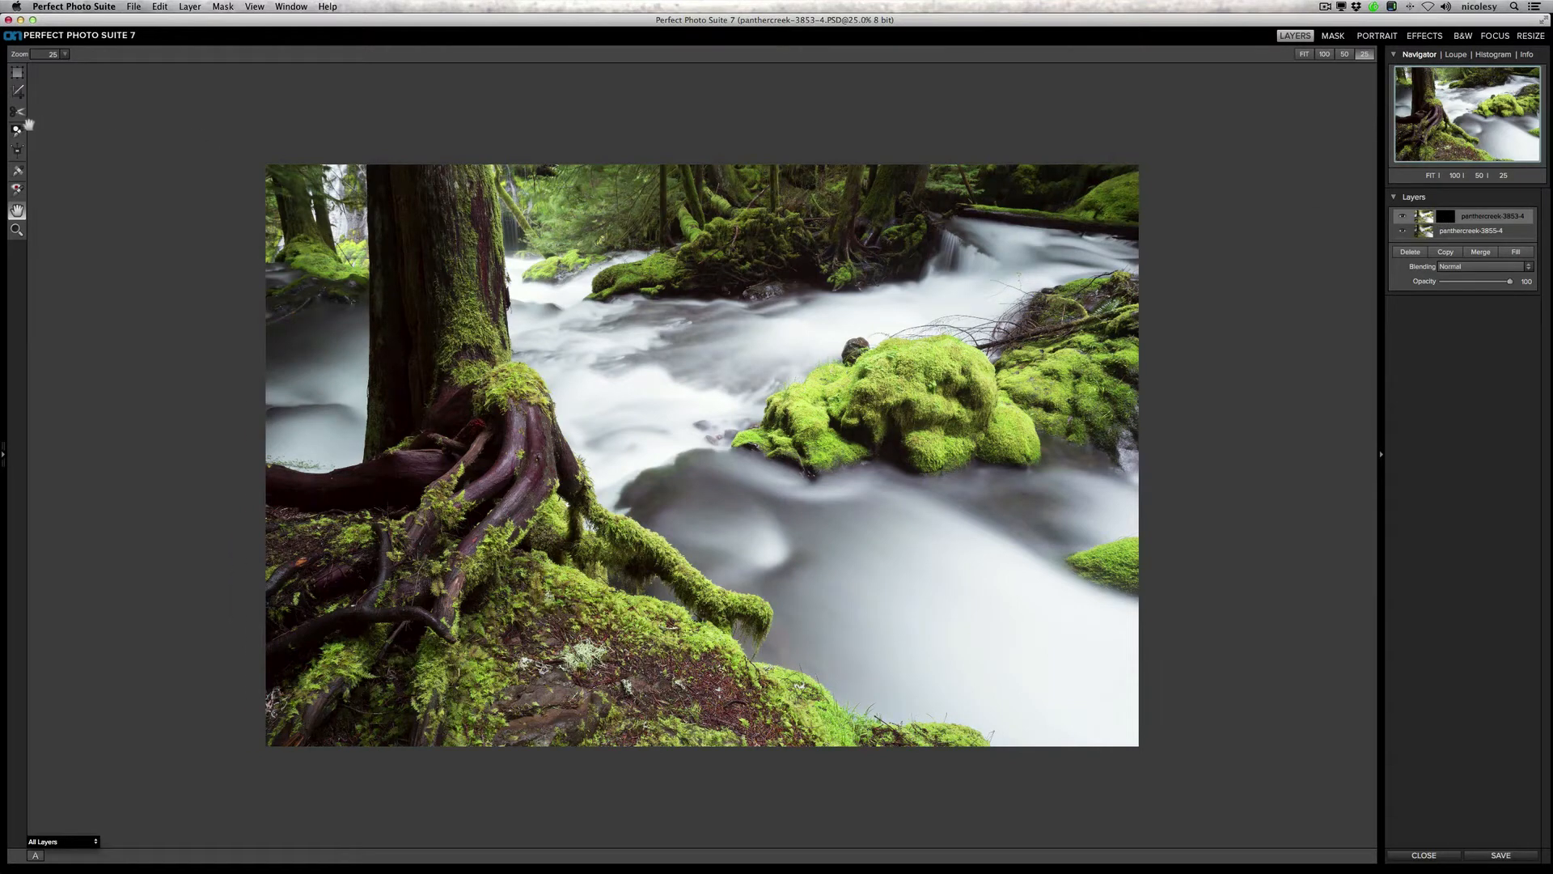
Step: Set the masking brush to Paint In mode with size 400 and feather 100
click(17, 131)
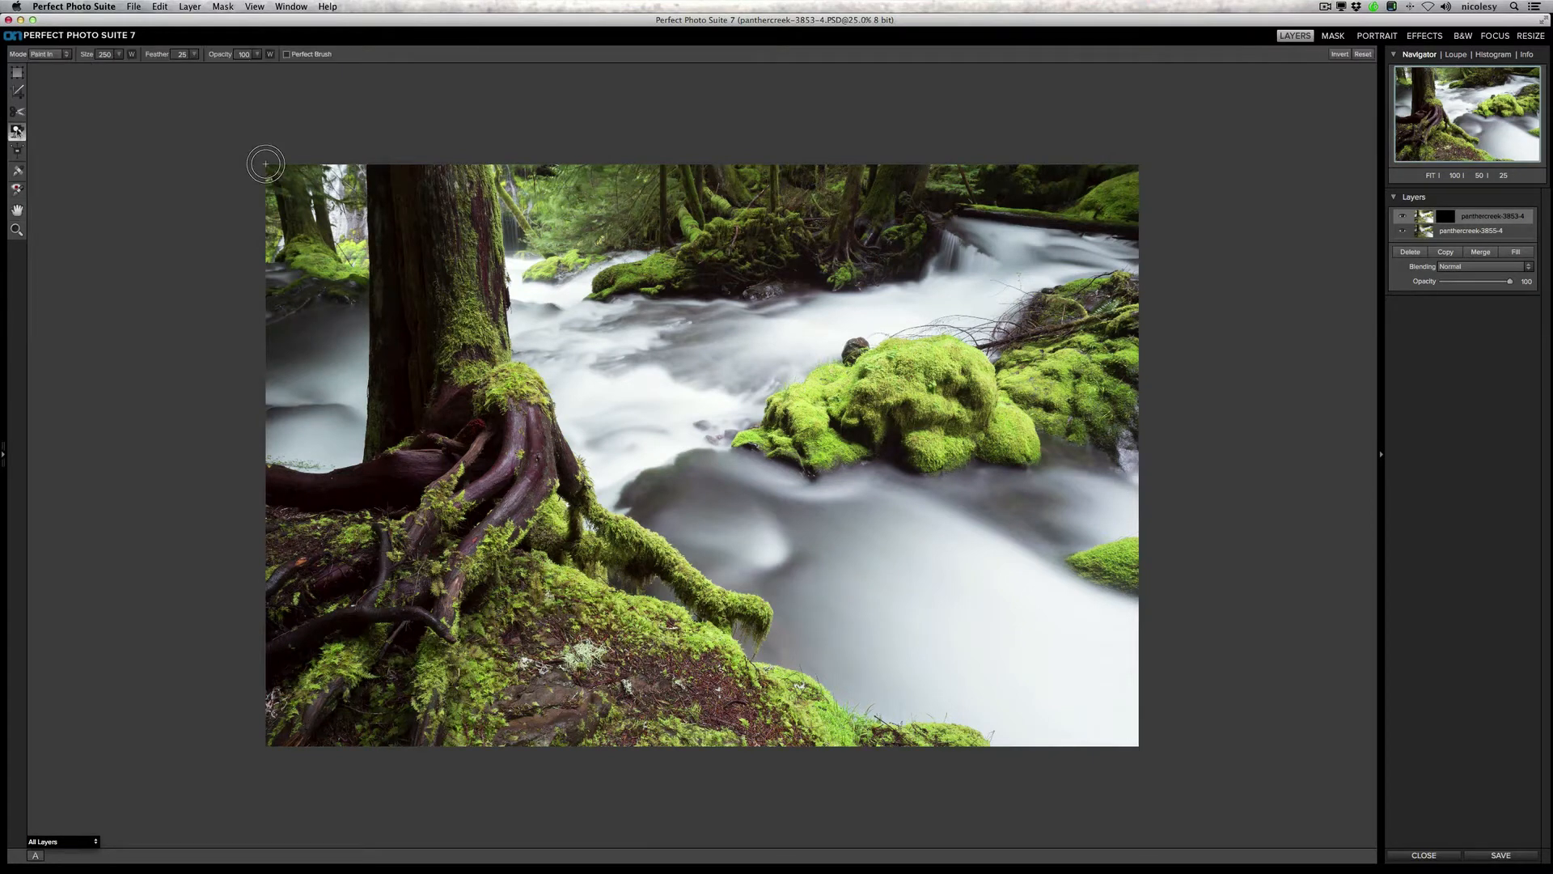
click(66, 54)
click(63, 64)
click(67, 54)
click(64, 73)
click(195, 54)
drag(145, 67, 203, 69)
key(bracketright)
key(bracketright)
key(bracketright)
Step: Paint the brighter exposure in over the tree trunk, roots and mossy foreground, and display the mask as a Mask-Red overlay
mouse_move(414, 196)
mouse_down()
mouse_move(453, 214)
mouse_move(465, 243)
mouse_move(401, 216)
mouse_move(427, 380)
mouse_move(485, 397)
mouse_move(509, 449)
mouse_move(319, 518)
mouse_move(307, 619)
mouse_move(364, 688)
mouse_move(485, 695)
mouse_up()
mouse_move(481, 639)
mouse_down()
mouse_move(548, 514)
mouse_move(444, 541)
mouse_move(419, 608)
mouse_move(295, 555)
mouse_move(267, 639)
mouse_move(348, 728)
mouse_move(558, 627)
mouse_move(670, 639)
mouse_move(639, 709)
mouse_move(590, 732)
mouse_move(747, 717)
mouse_up()
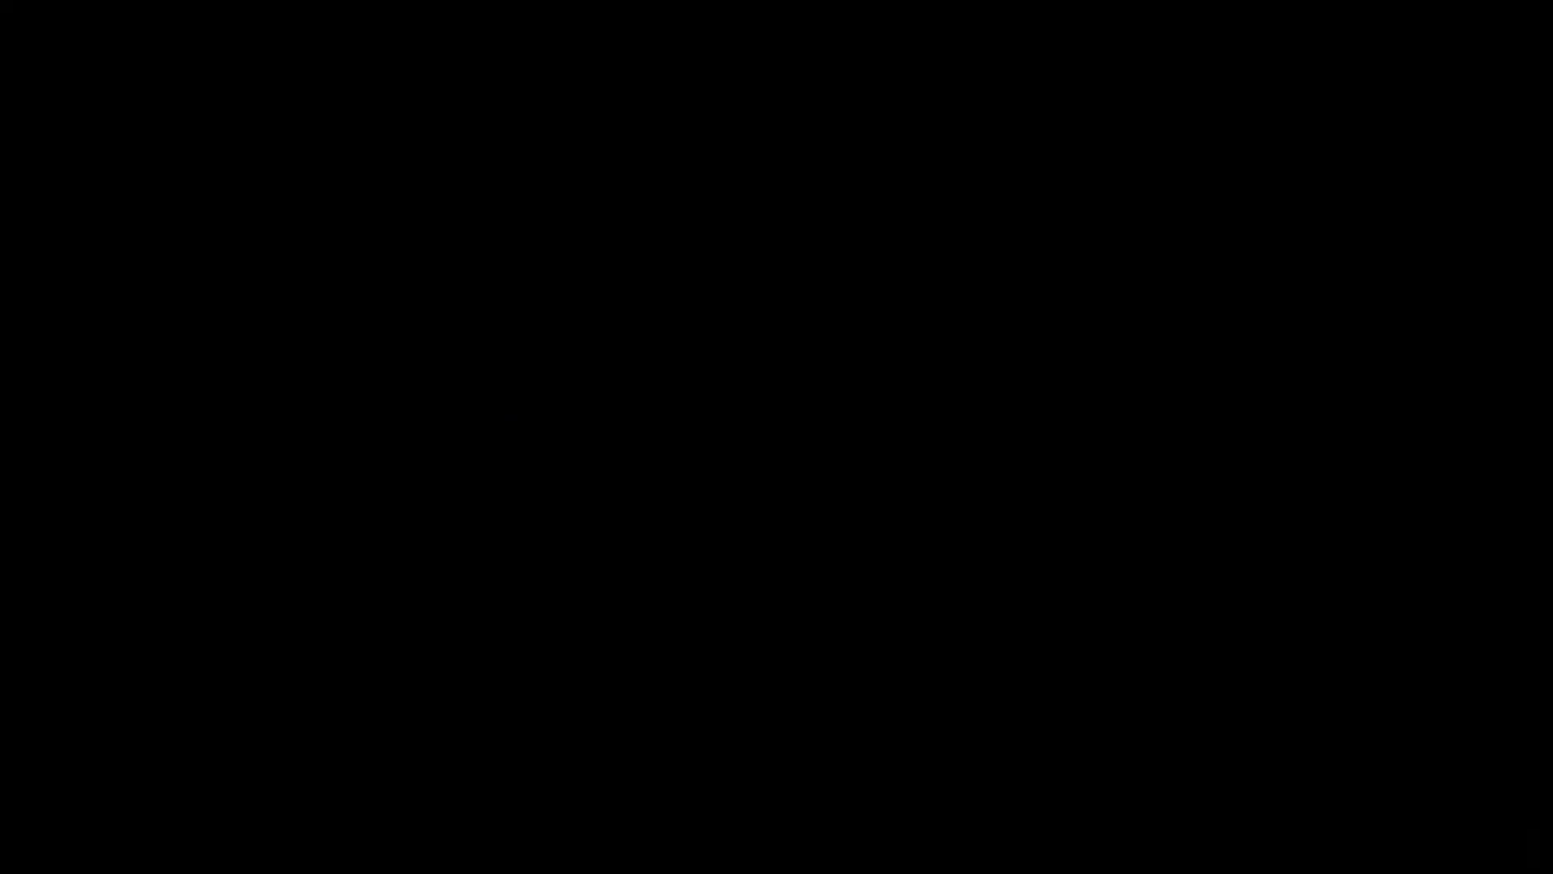
click(68, 841)
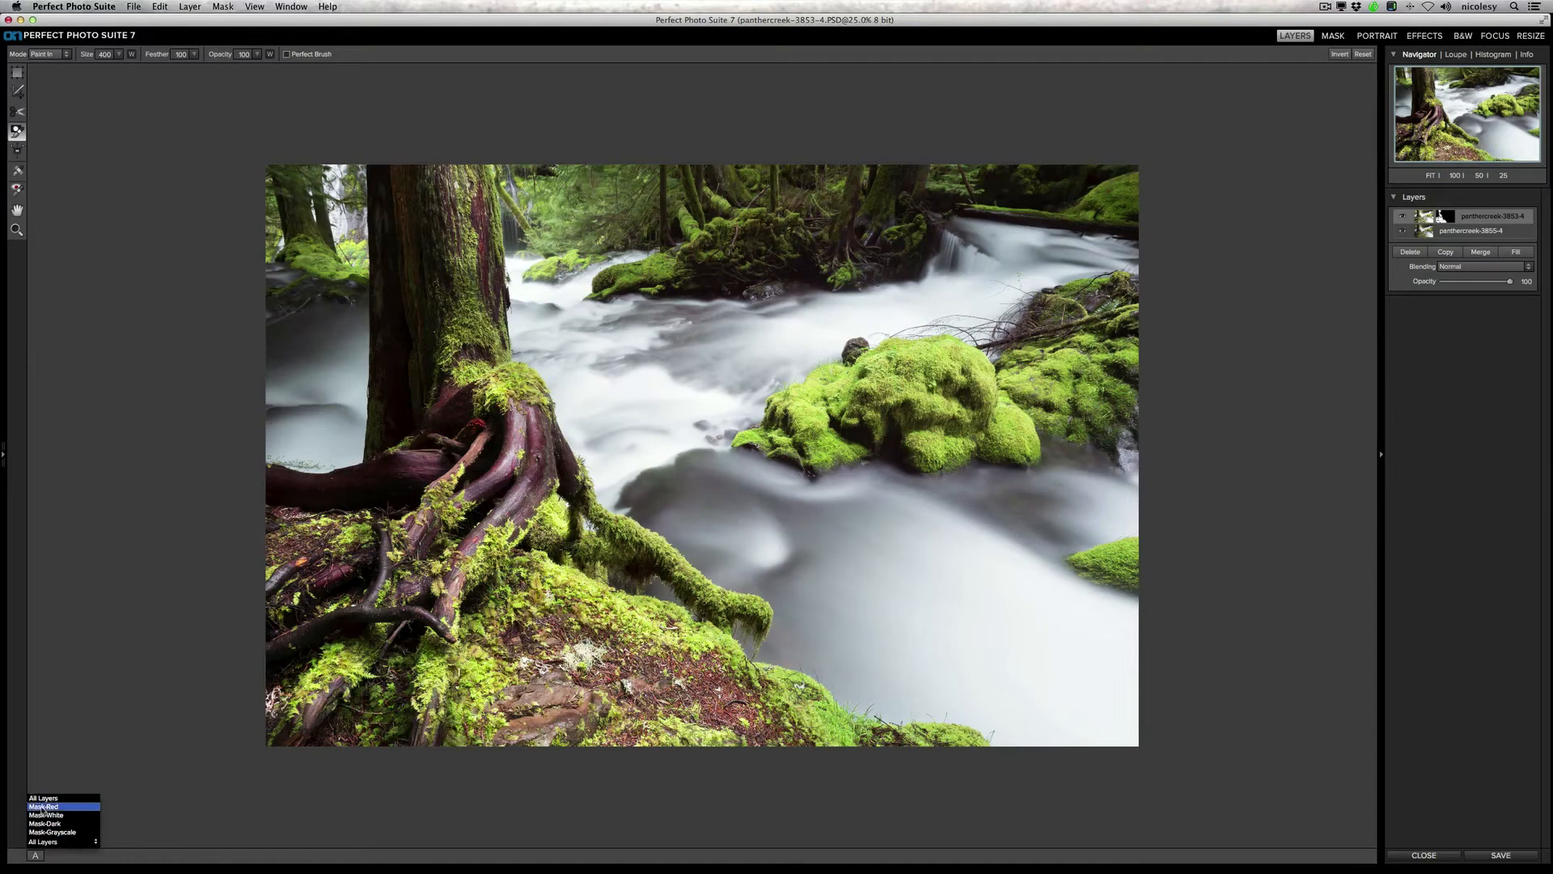
click(57, 808)
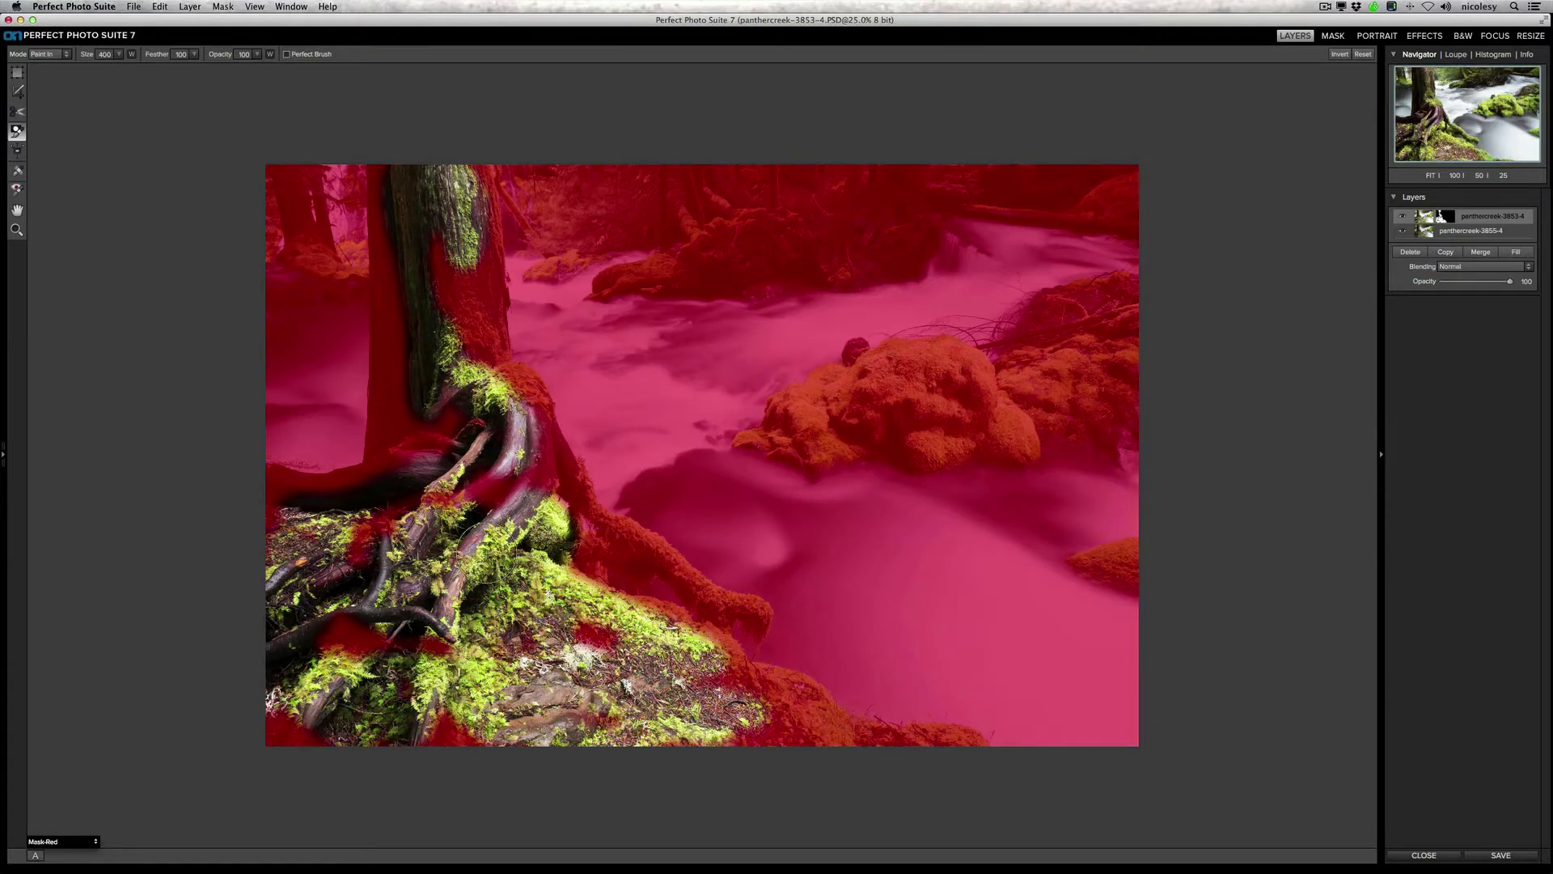
Step: Paint the brighter exposure in over the rest of the trunk, the background forest, the mossy boulders and the foreground bank's edge
mouse_move(444, 373)
mouse_down()
mouse_move(444, 246)
mouse_move(460, 319)
mouse_move(468, 277)
mouse_move(458, 180)
mouse_move(487, 384)
mouse_move(518, 411)
mouse_move(547, 501)
mouse_move(485, 501)
mouse_move(388, 464)
mouse_move(411, 328)
mouse_move(390, 166)
mouse_up()
mouse_move(280, 240)
mouse_down()
mouse_move(341, 250)
mouse_move(267, 186)
mouse_move(345, 185)
mouse_move(334, 155)
mouse_move(340, 217)
mouse_move(415, 179)
mouse_move(512, 181)
mouse_move(533, 205)
mouse_move(594, 220)
mouse_move(567, 250)
mouse_move(624, 172)
mouse_move(903, 174)
mouse_move(908, 247)
mouse_move(617, 278)
mouse_move(724, 232)
mouse_move(681, 215)
mouse_move(639, 223)
mouse_move(839, 194)
mouse_move(816, 232)
mouse_move(955, 170)
mouse_move(1120, 188)
mouse_move(947, 188)
mouse_move(1094, 198)
mouse_move(1092, 306)
mouse_move(1024, 369)
mouse_move(1119, 379)
mouse_move(1113, 437)
mouse_move(755, 440)
mouse_move(797, 431)
mouse_move(806, 386)
mouse_move(857, 361)
mouse_move(942, 351)
mouse_move(969, 377)
mouse_move(827, 397)
mouse_move(763, 434)
mouse_move(821, 473)
mouse_move(879, 455)
mouse_move(1141, 444)
mouse_move(1003, 408)
mouse_move(914, 408)
mouse_move(1156, 302)
mouse_move(1001, 349)
mouse_up()
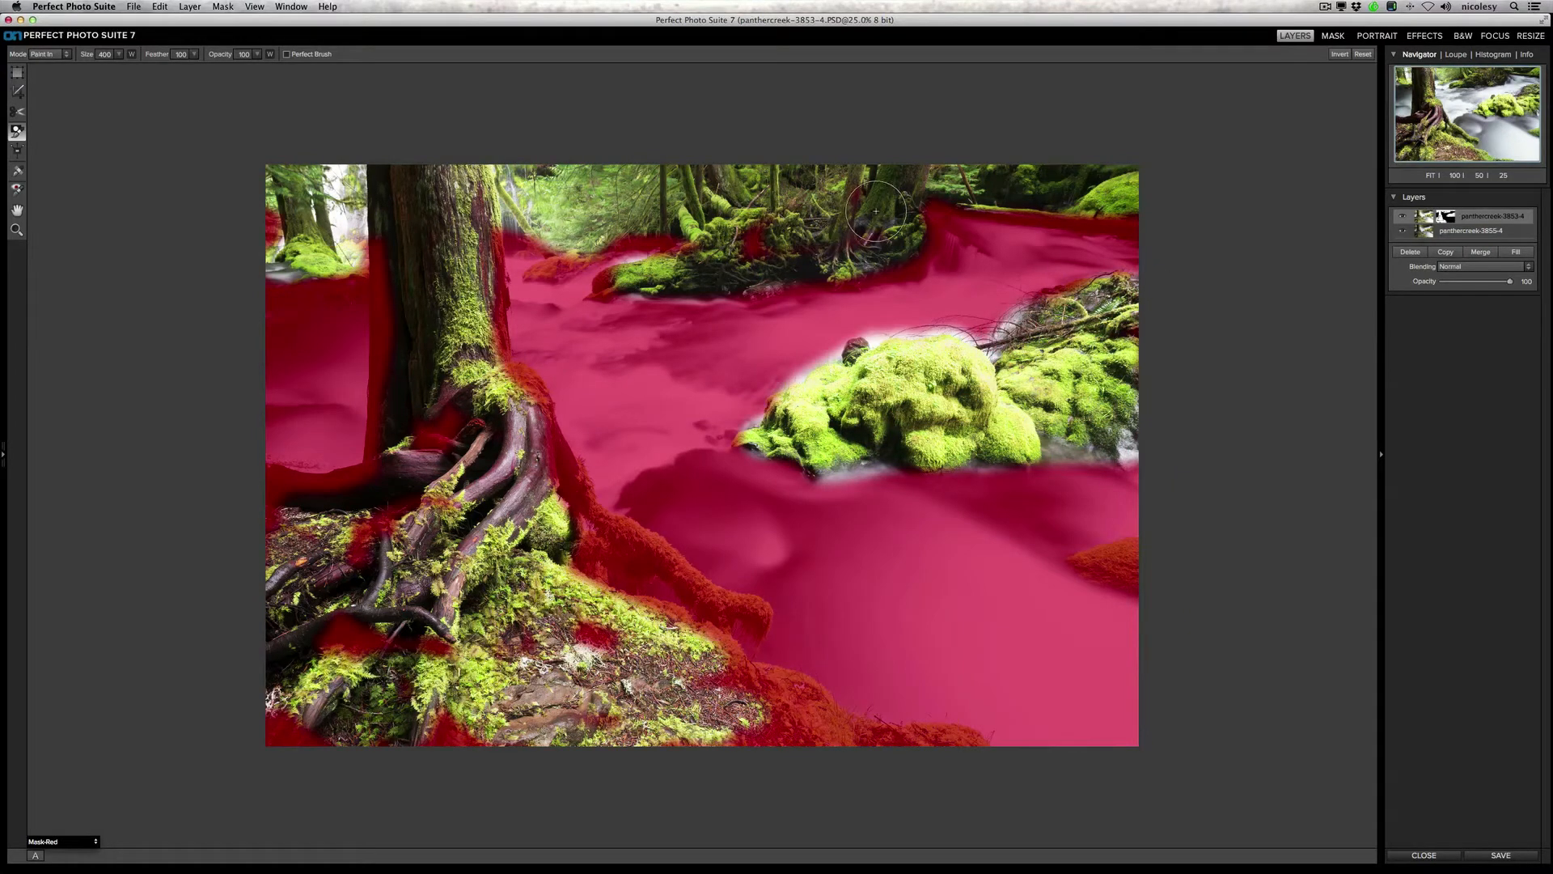
mouse_move(876, 211)
mouse_down()
mouse_move(918, 177)
mouse_move(819, 231)
mouse_move(725, 242)
mouse_move(614, 235)
mouse_move(544, 259)
mouse_move(538, 230)
mouse_move(500, 230)
mouse_move(512, 341)
mouse_move(596, 512)
mouse_move(589, 552)
mouse_move(612, 577)
mouse_move(660, 578)
mouse_move(625, 529)
mouse_move(760, 613)
mouse_move(736, 645)
mouse_move(739, 745)
mouse_move(801, 687)
mouse_up()
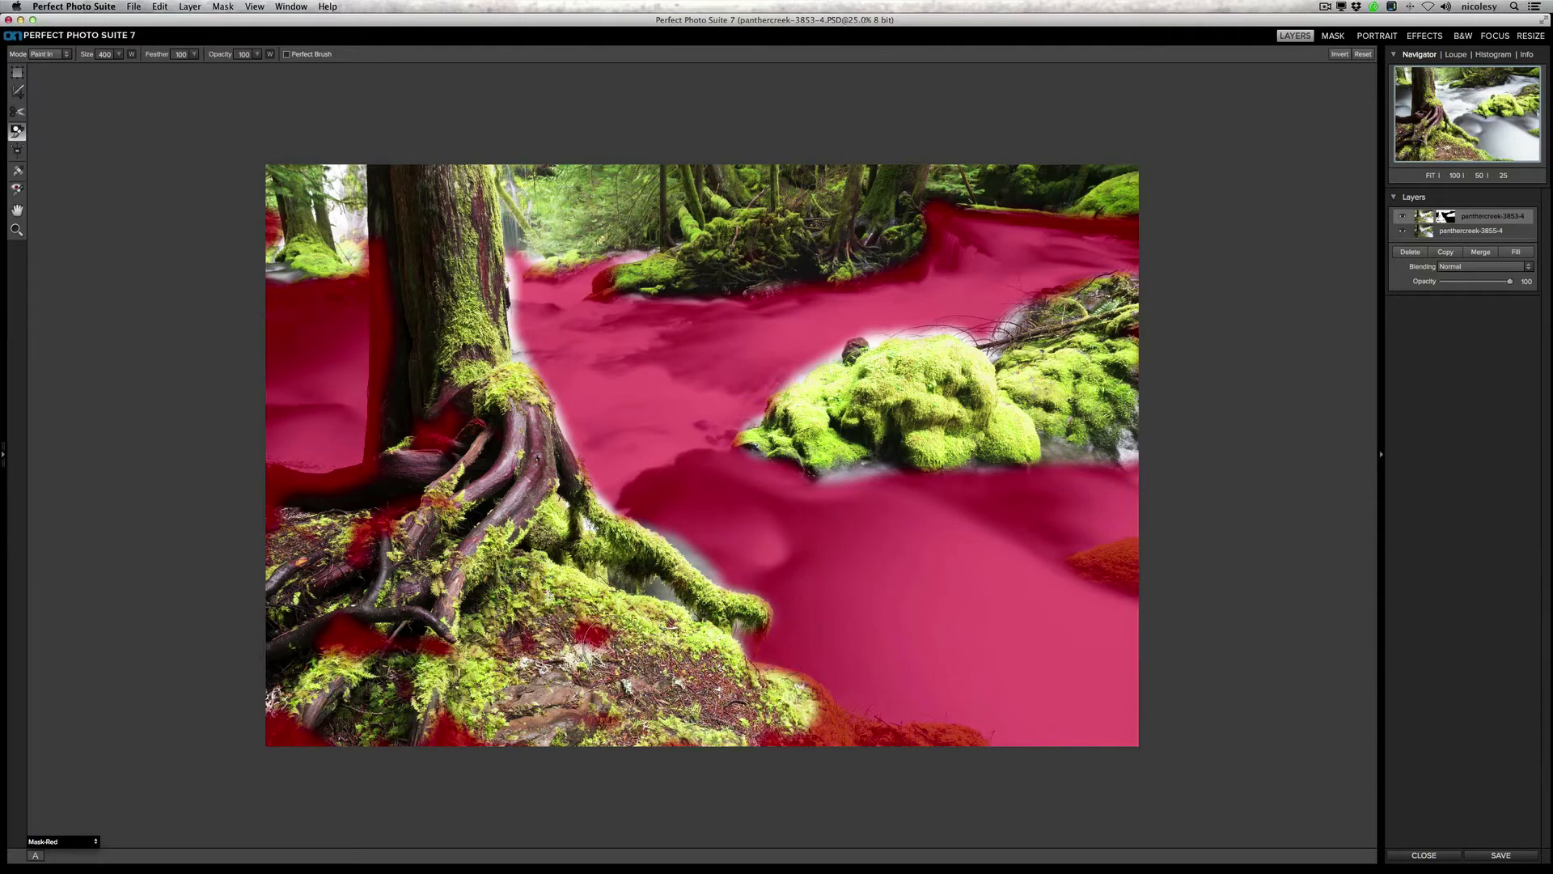
mouse_move(582, 643)
mouse_down()
mouse_move(526, 655)
mouse_move(809, 728)
mouse_move(817, 703)
mouse_move(758, 678)
mouse_move(857, 728)
mouse_move(971, 740)
mouse_move(809, 737)
mouse_up()
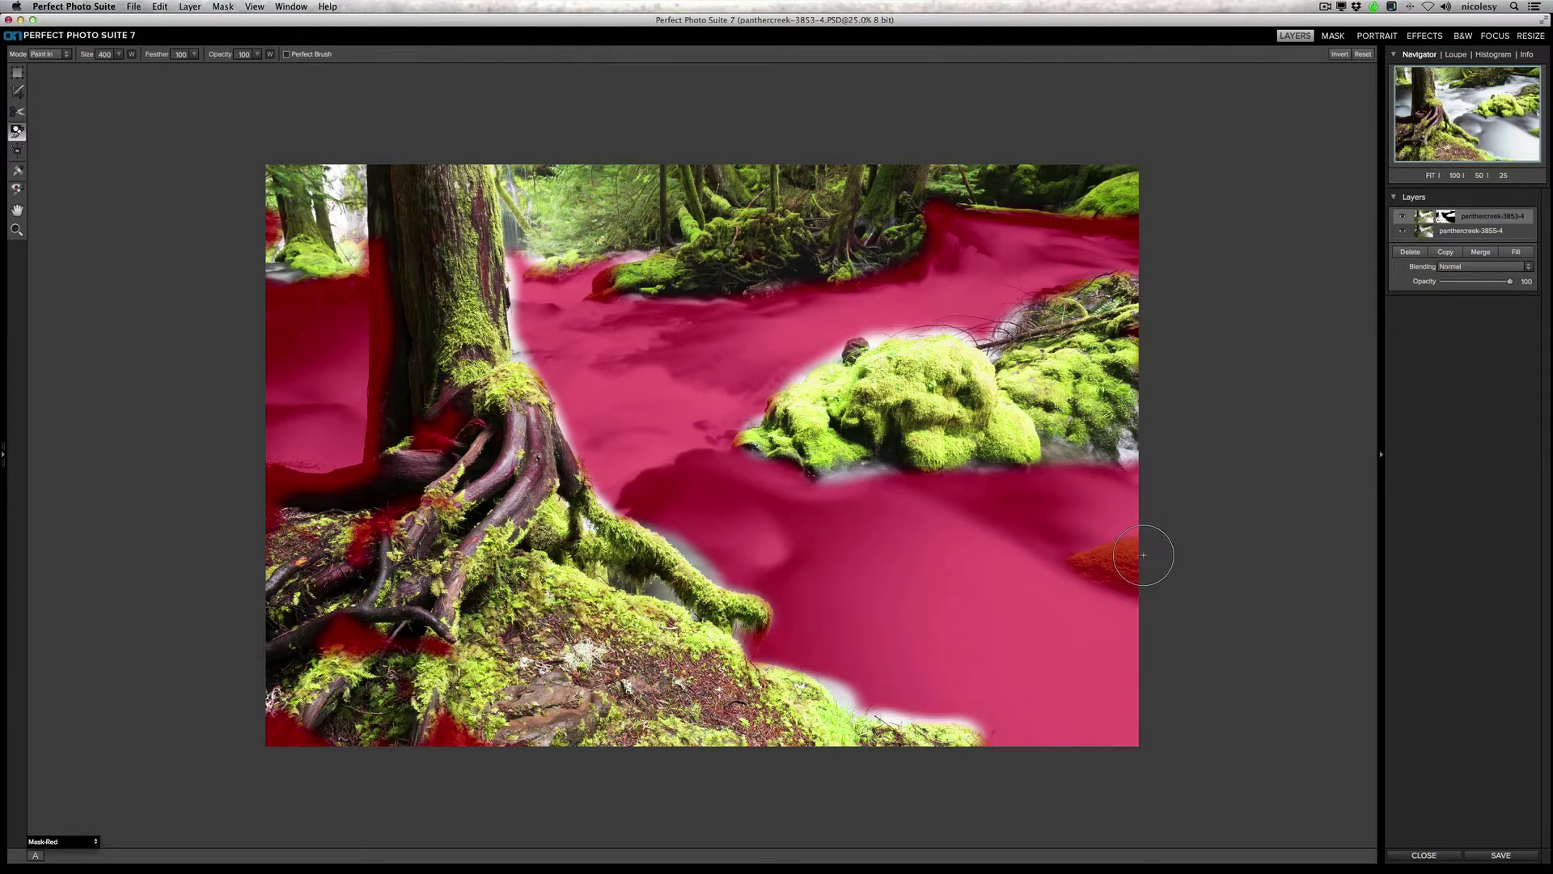
mouse_move(1143, 555)
mouse_down()
mouse_move(1076, 566)
mouse_move(1104, 578)
mouse_move(1015, 555)
mouse_up()
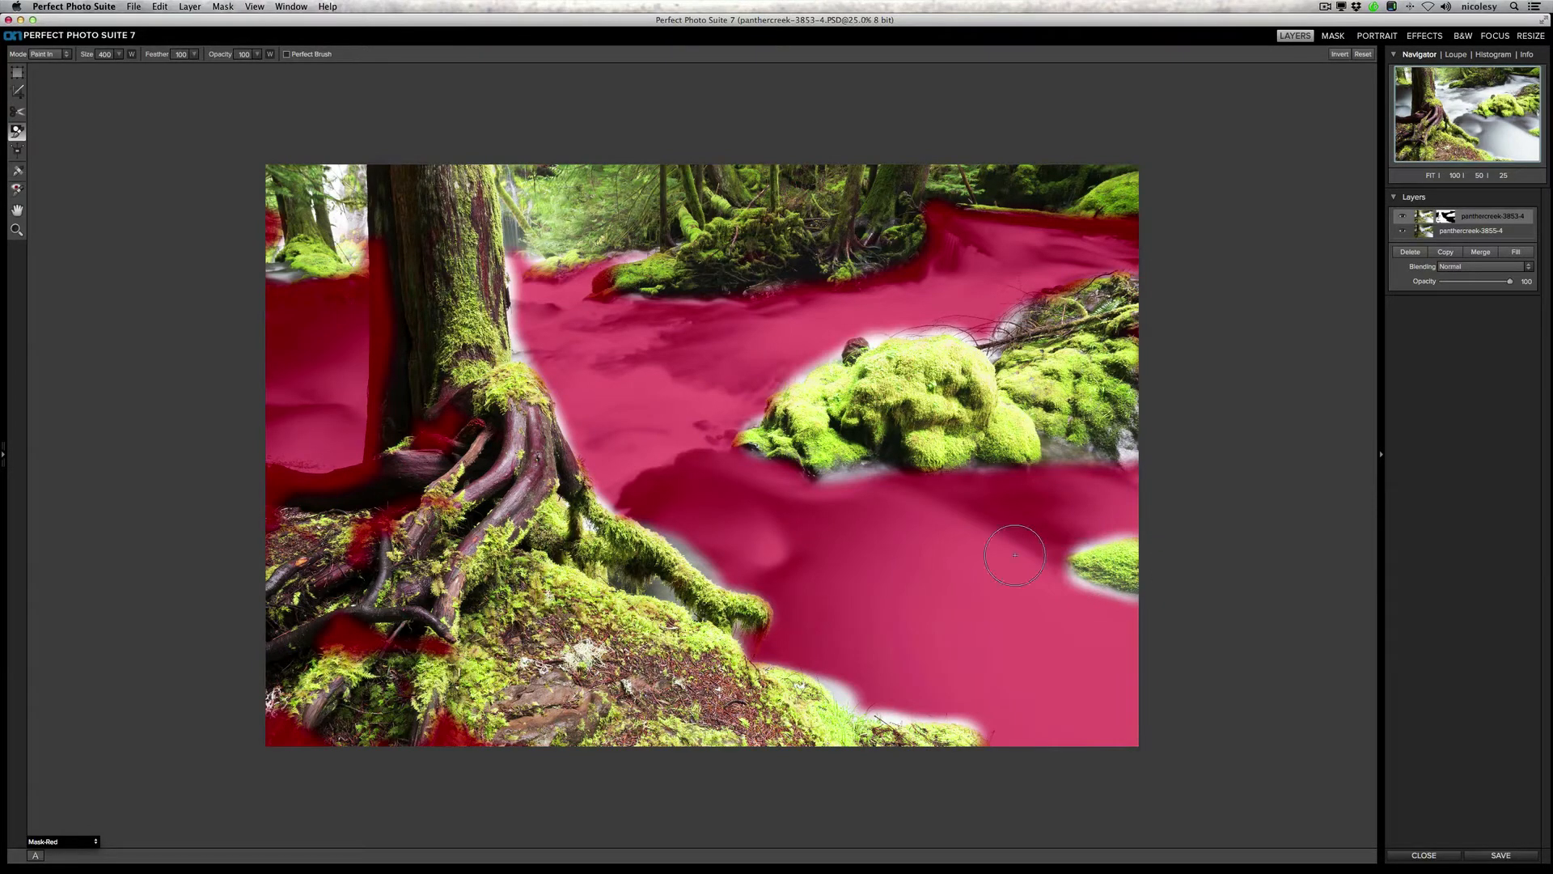
Step: Fill the remaining masked gaps among the roots, along the trunk's edge and in the background trees, log and mossy bank
mouse_move(396, 633)
mouse_down()
mouse_move(261, 698)
mouse_move(293, 743)
mouse_move(465, 741)
mouse_move(389, 657)
mouse_move(419, 643)
mouse_move(411, 543)
mouse_move(450, 496)
mouse_move(461, 432)
mouse_move(393, 479)
mouse_move(258, 490)
mouse_move(273, 540)
mouse_move(270, 485)
mouse_move(374, 503)
mouse_move(397, 415)
mouse_move(379, 243)
mouse_move(407, 487)
mouse_move(473, 415)
mouse_up()
mouse_move(301, 203)
mouse_down()
mouse_move(292, 230)
mouse_move(332, 247)
mouse_move(364, 134)
mouse_up()
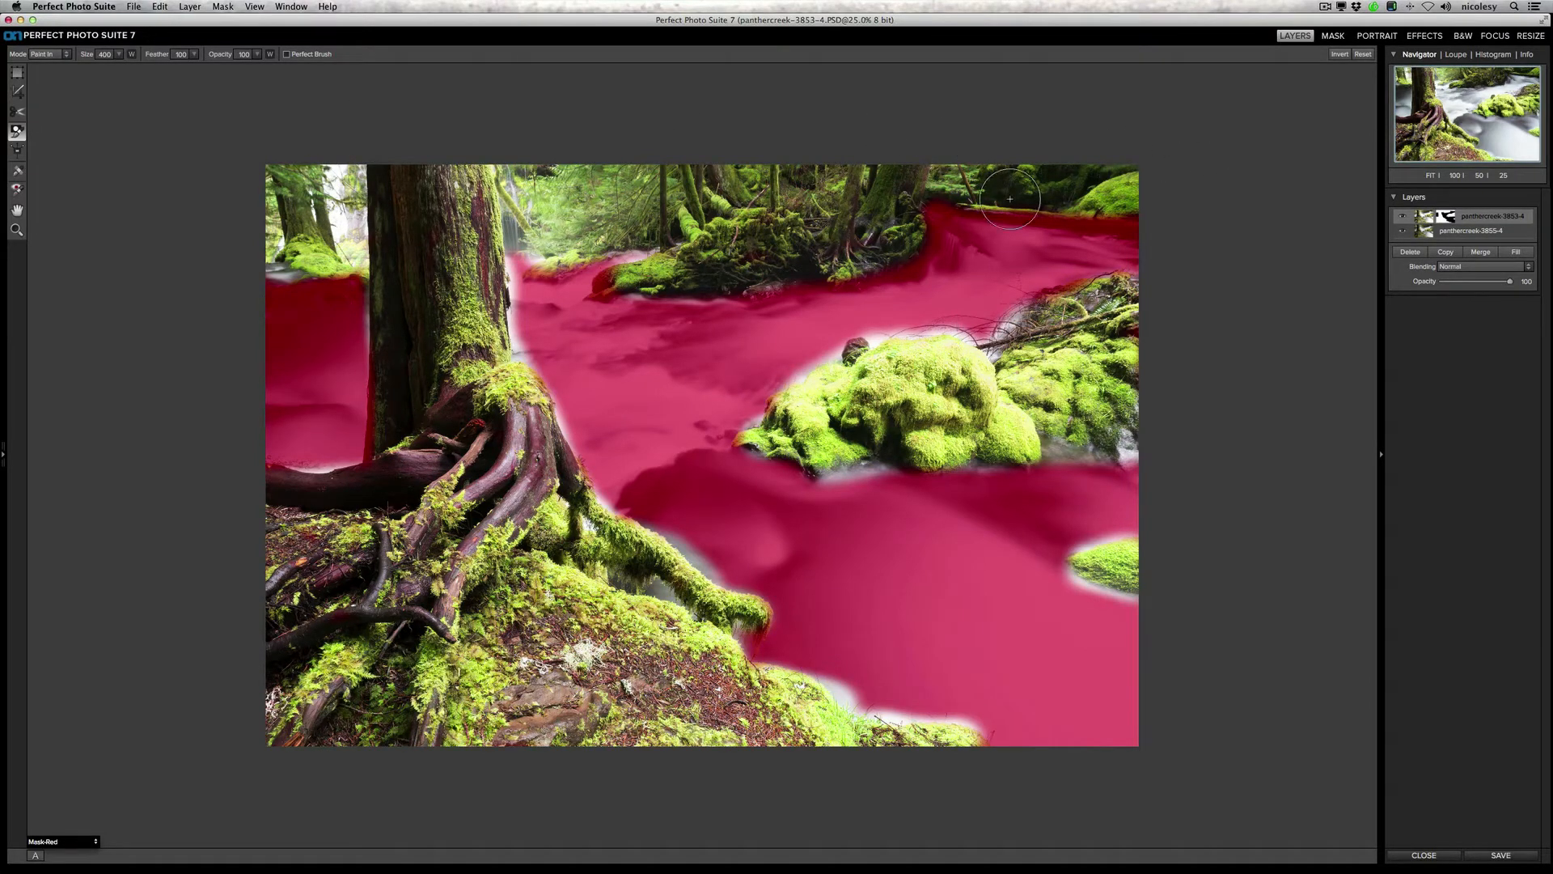
mouse_move(1009, 198)
mouse_down()
mouse_move(916, 215)
mouse_move(998, 195)
mouse_move(951, 202)
mouse_move(1124, 210)
mouse_up()
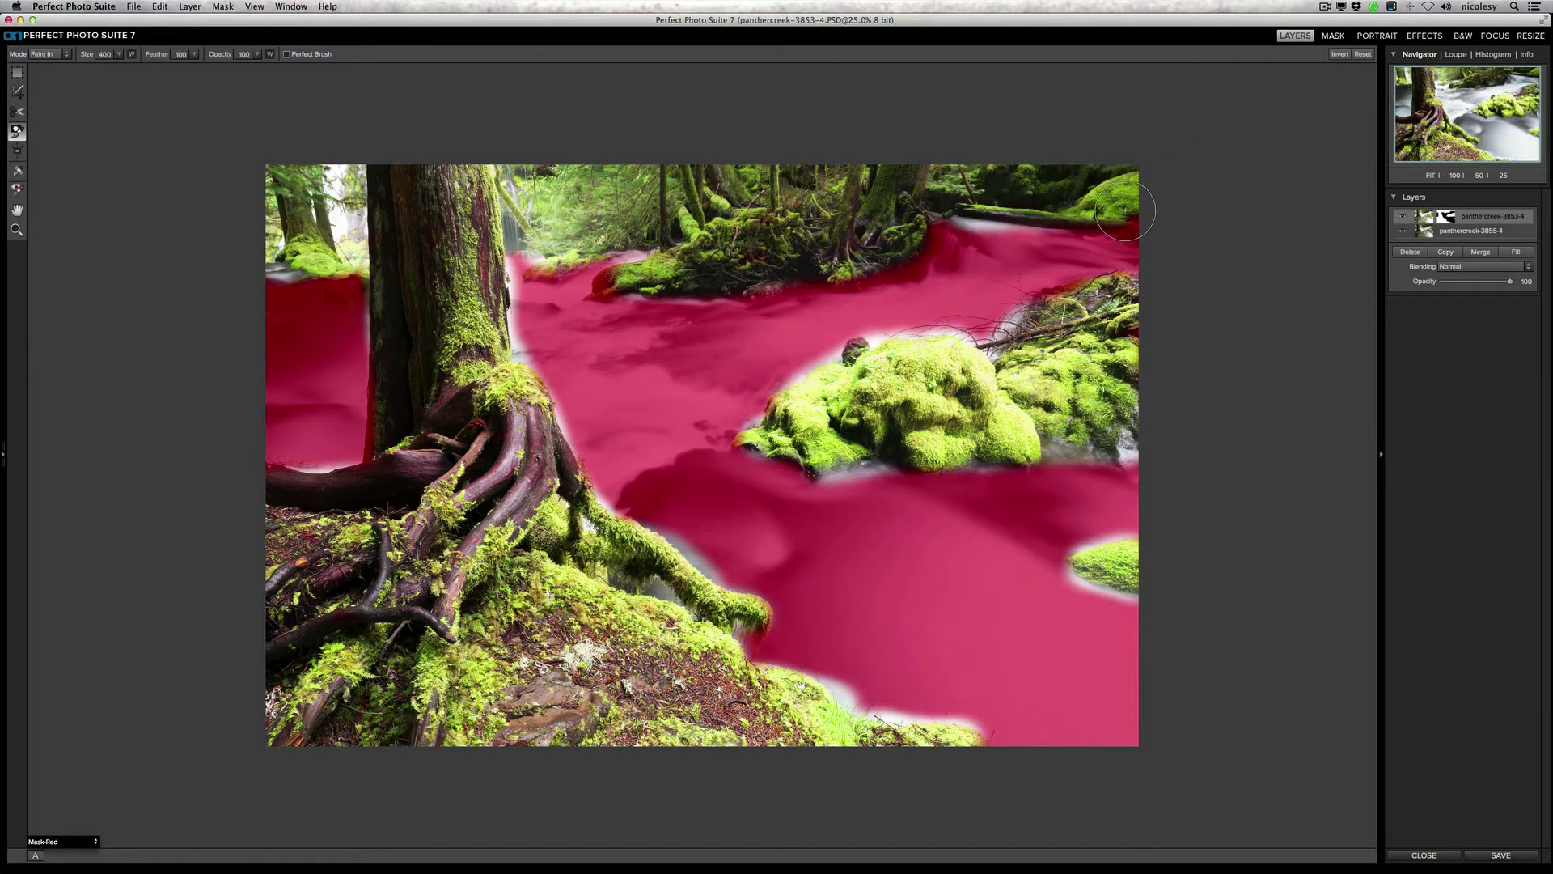
mouse_move(904, 255)
mouse_down()
mouse_move(757, 293)
mouse_move(651, 300)
mouse_move(606, 279)
mouse_move(686, 257)
mouse_up()
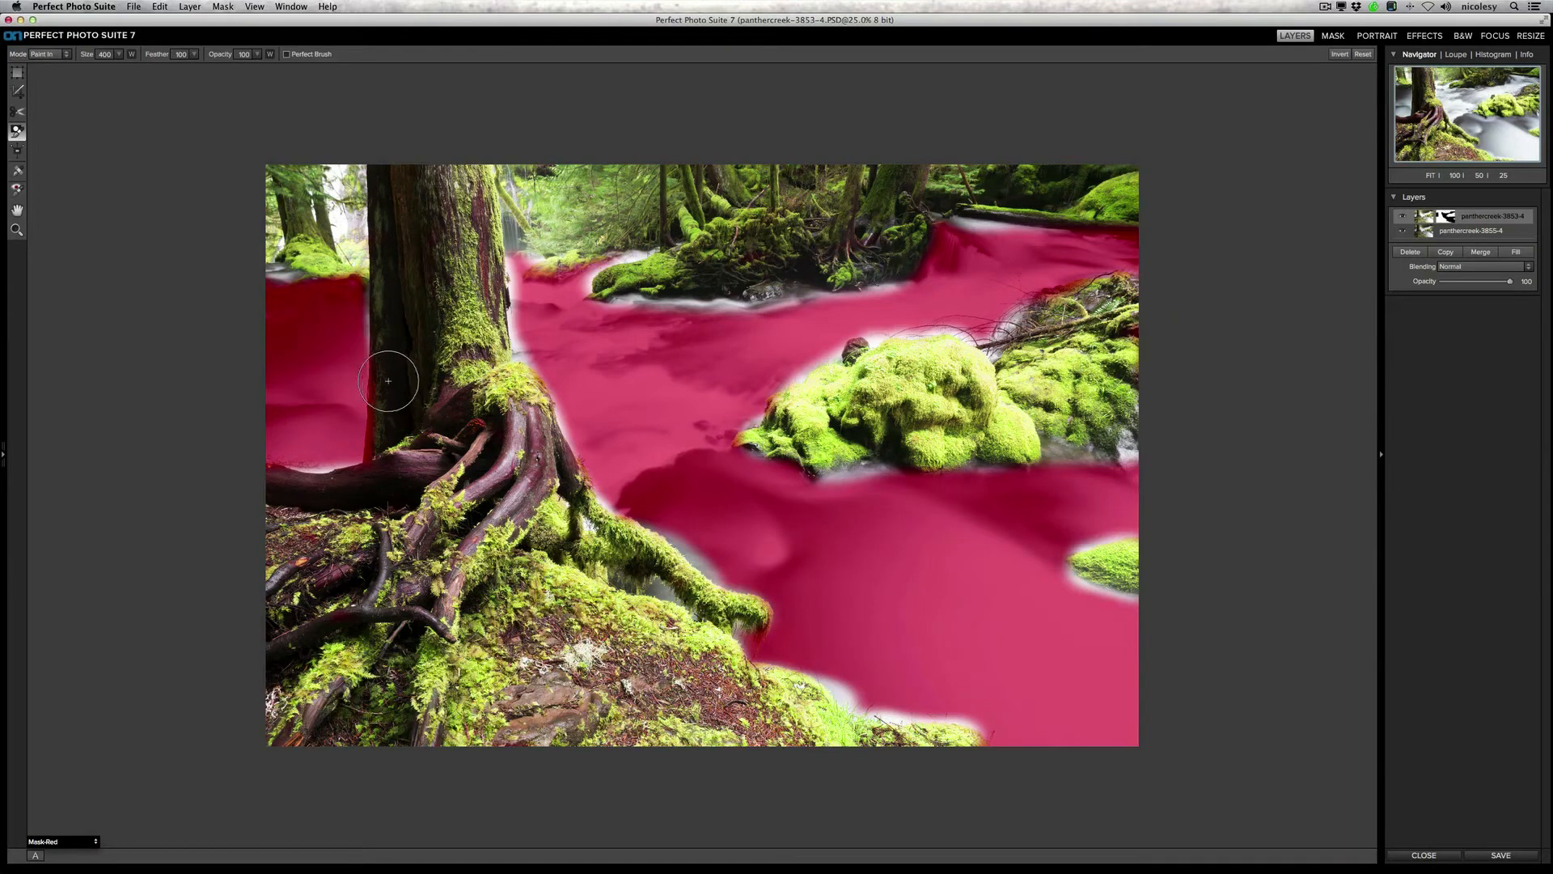
mouse_move(388, 380)
mouse_down()
mouse_move(377, 478)
mouse_move(386, 429)
mouse_up()
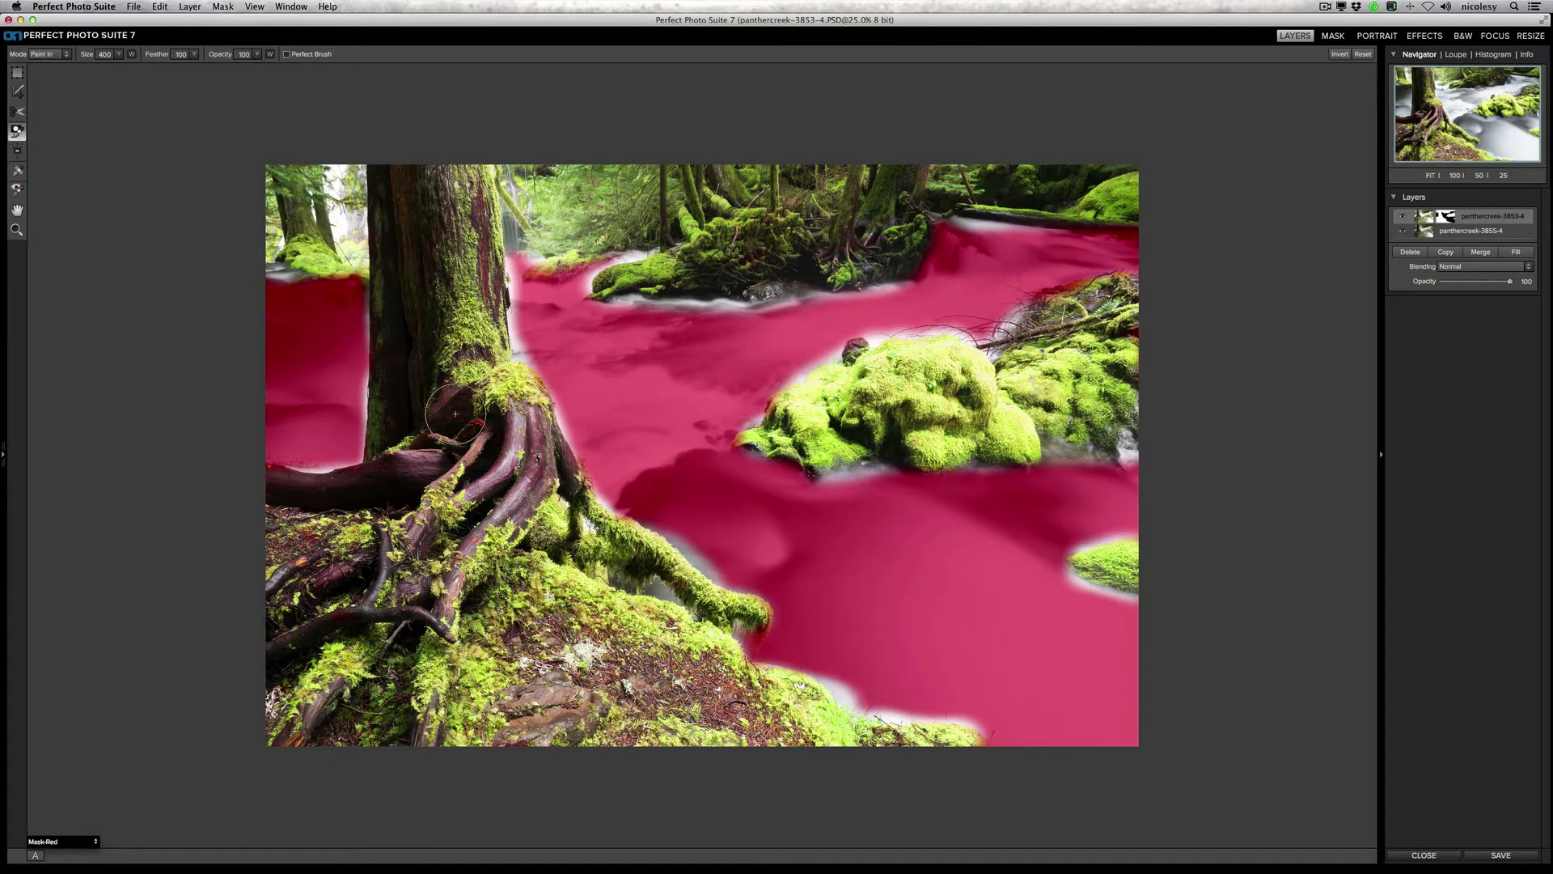
drag(280, 479, 263, 470)
Step: Using Paint Out mode with Perfect Brush enabled, remove the mask spill from the water along the background bank and upper stream
mouse_move(629, 298)
mouse_down()
mouse_move(816, 295)
mouse_move(727, 313)
mouse_up()
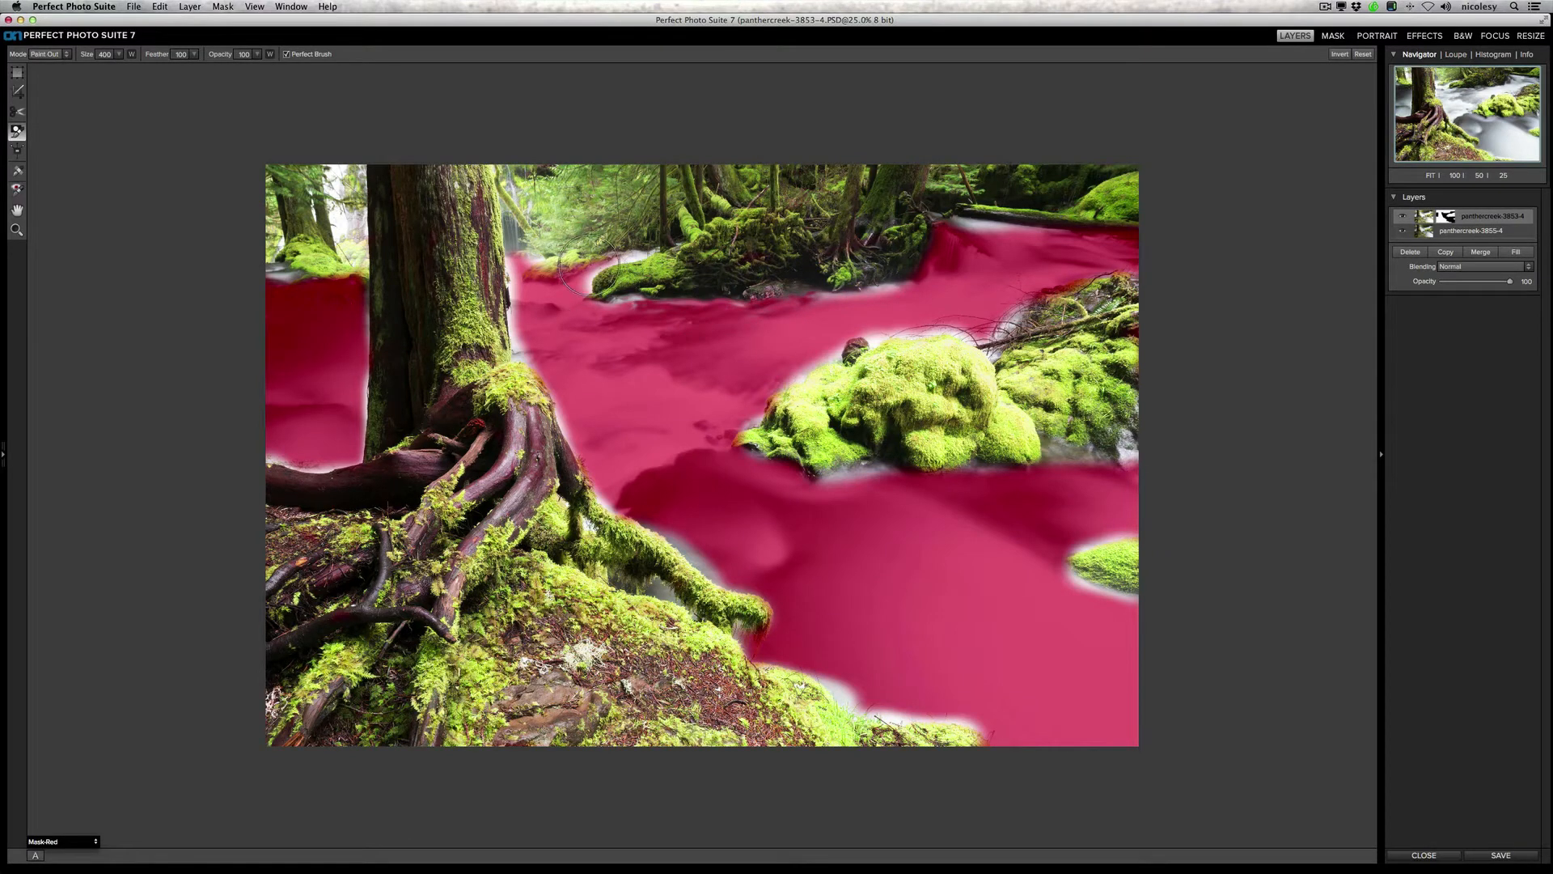
mouse_move(589, 263)
mouse_down()
mouse_move(630, 252)
mouse_move(584, 280)
mouse_up()
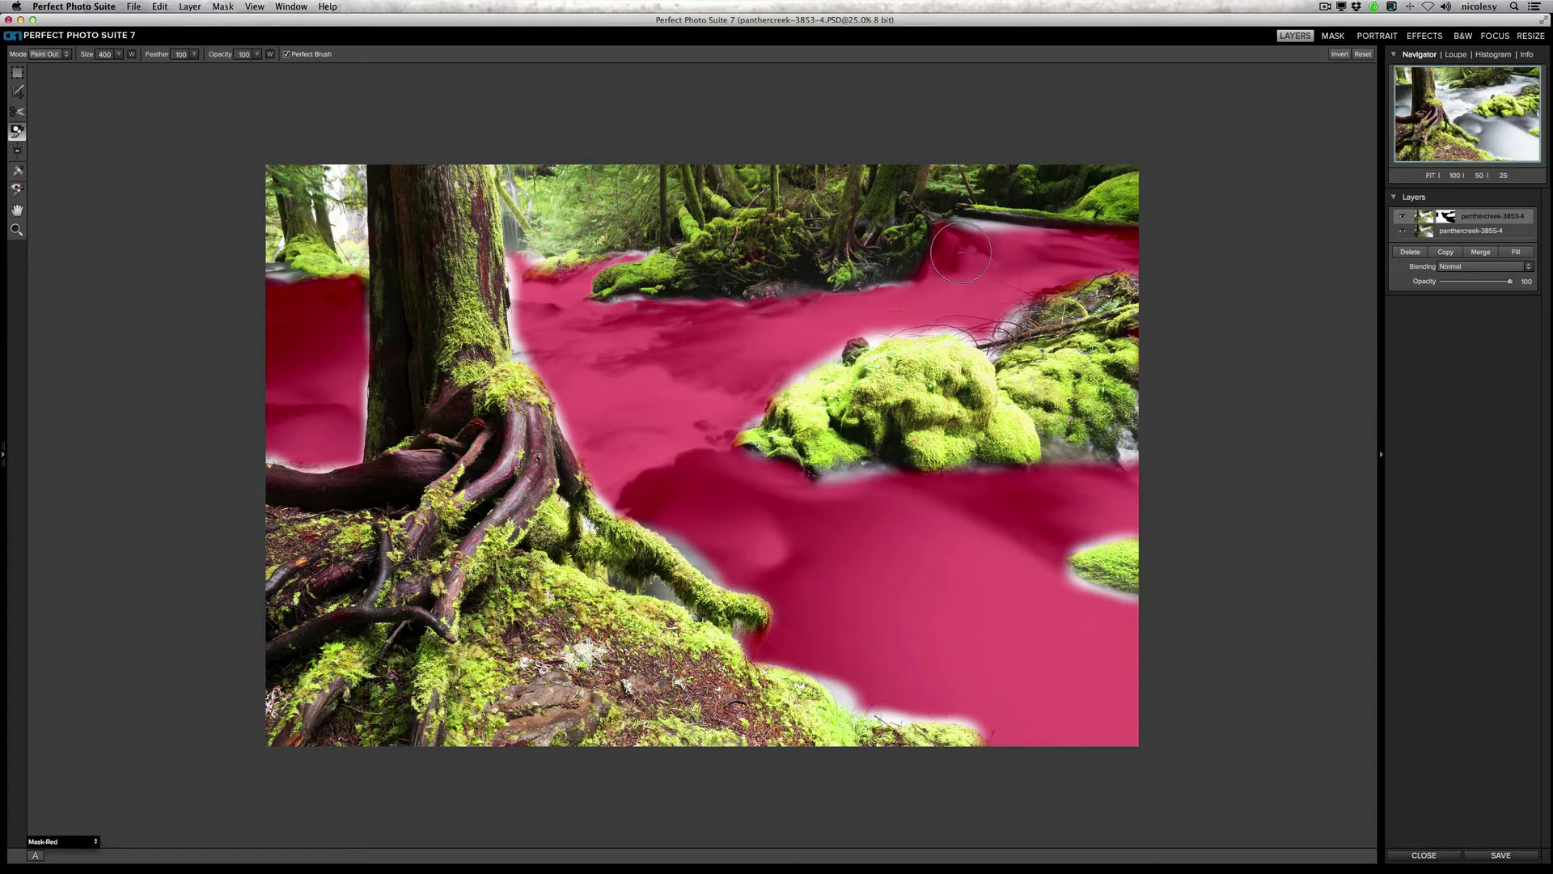
mouse_move(979, 225)
mouse_down()
mouse_move(956, 222)
mouse_move(1011, 227)
mouse_up()
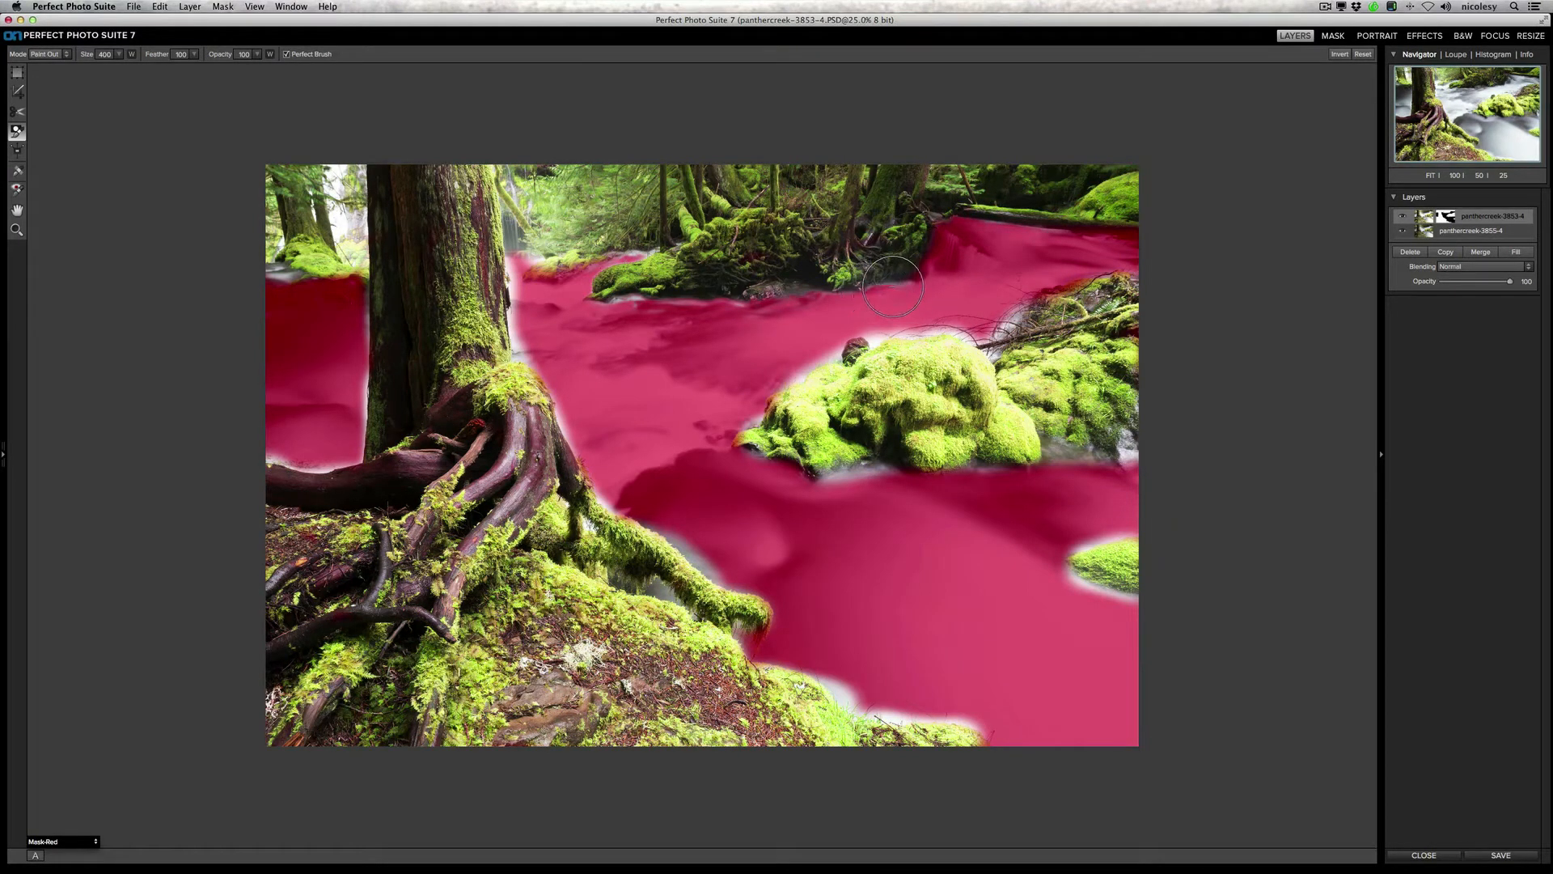
drag(713, 306, 632, 301)
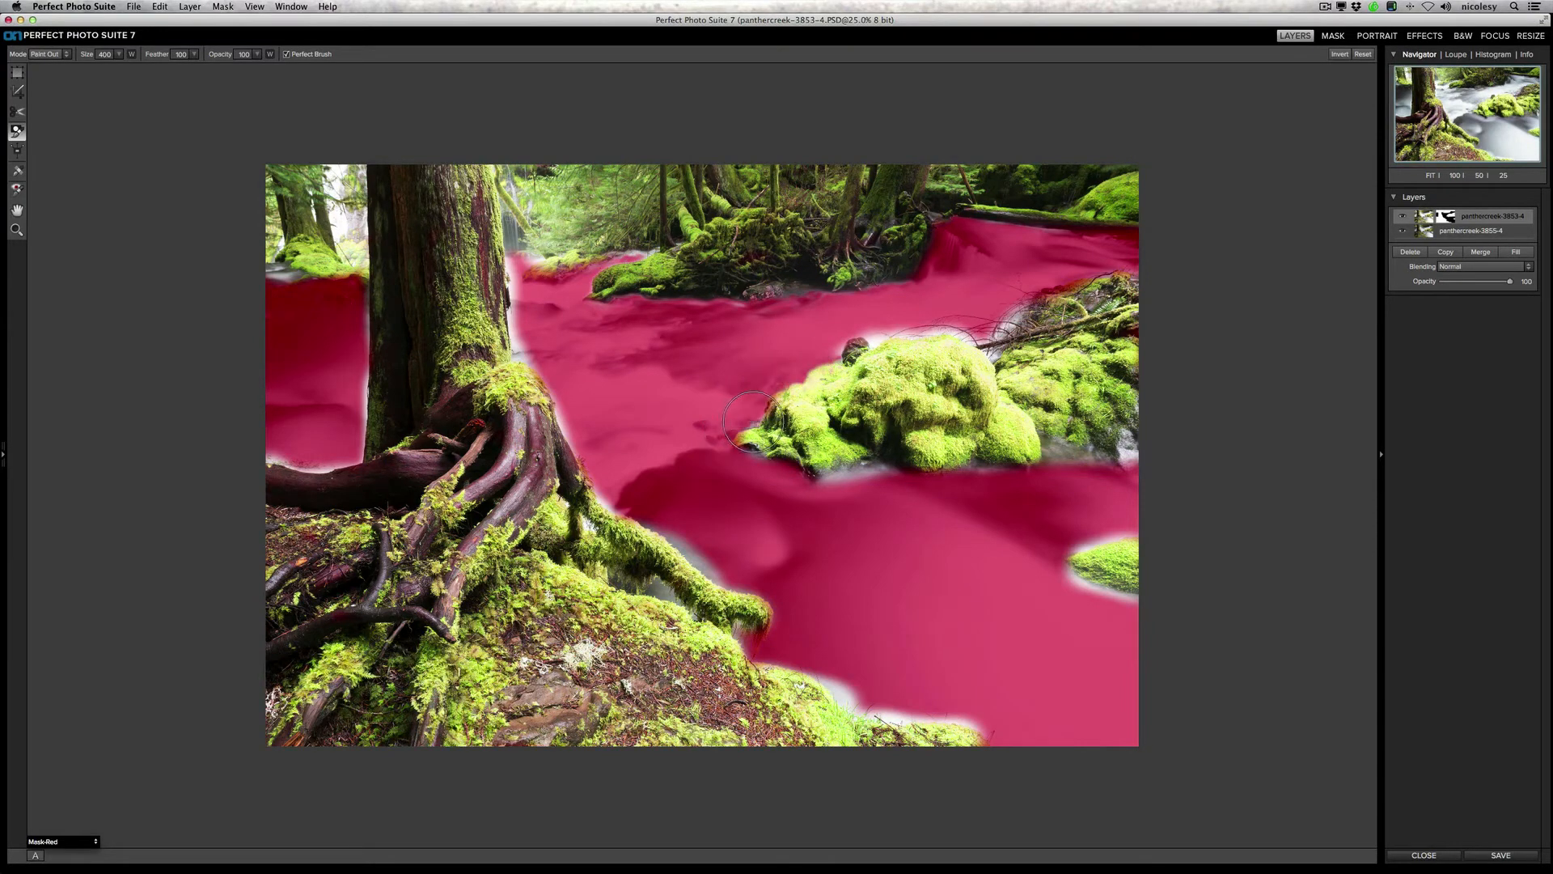
Step: Paint out the spill on the water around the large mossy boulder, the small rock at the image edge and the roots' upper edge
mouse_move(771, 468)
mouse_down()
mouse_move(874, 478)
mouse_move(854, 477)
mouse_up()
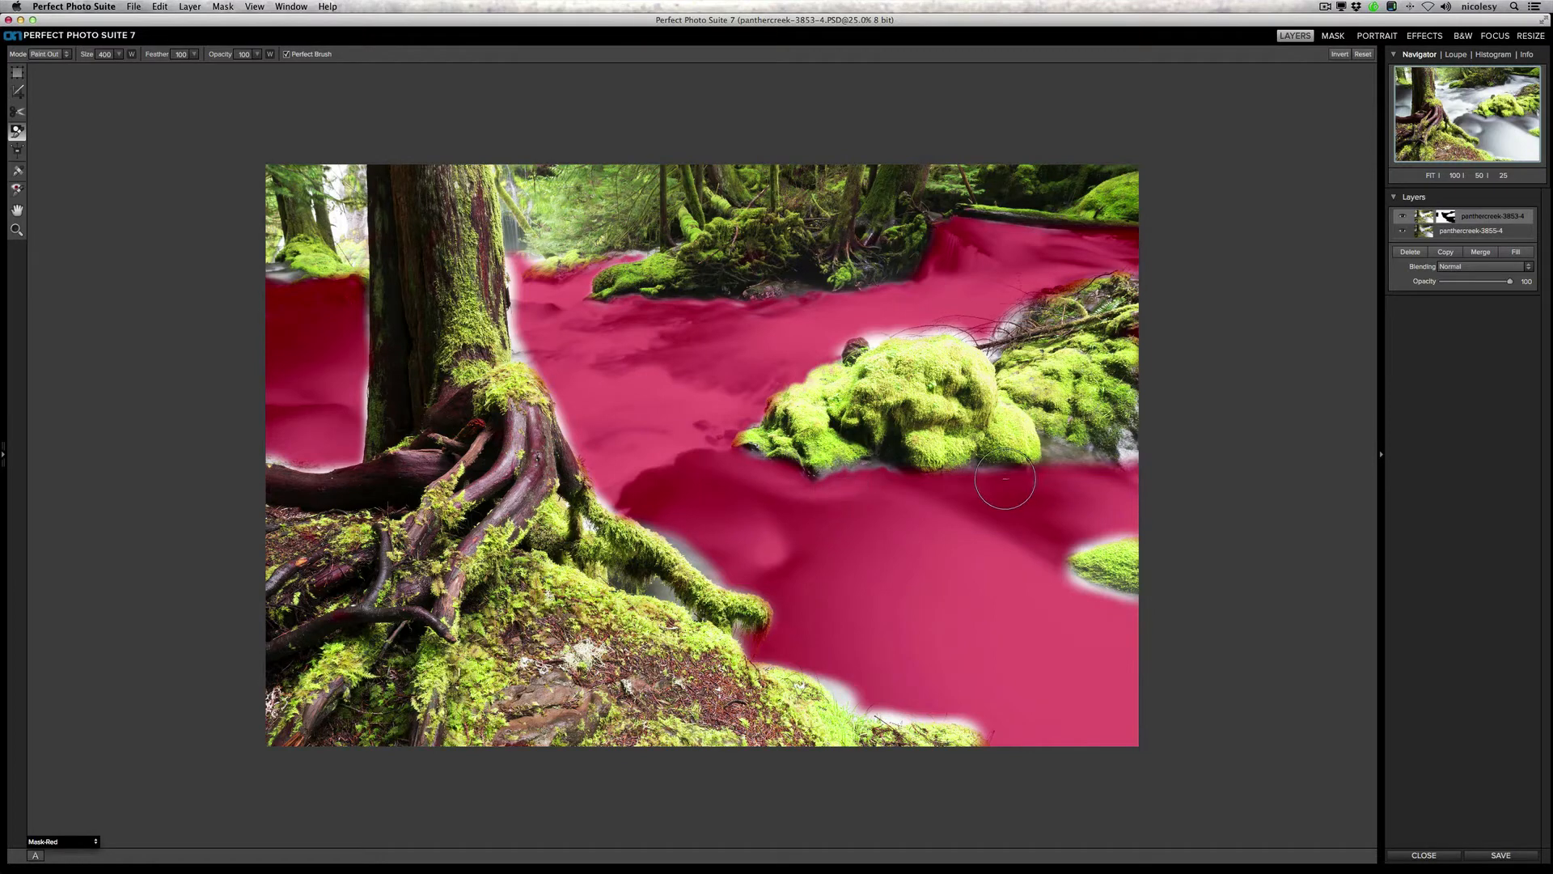
drag(1005, 479, 973, 479)
drag(1066, 541, 1116, 536)
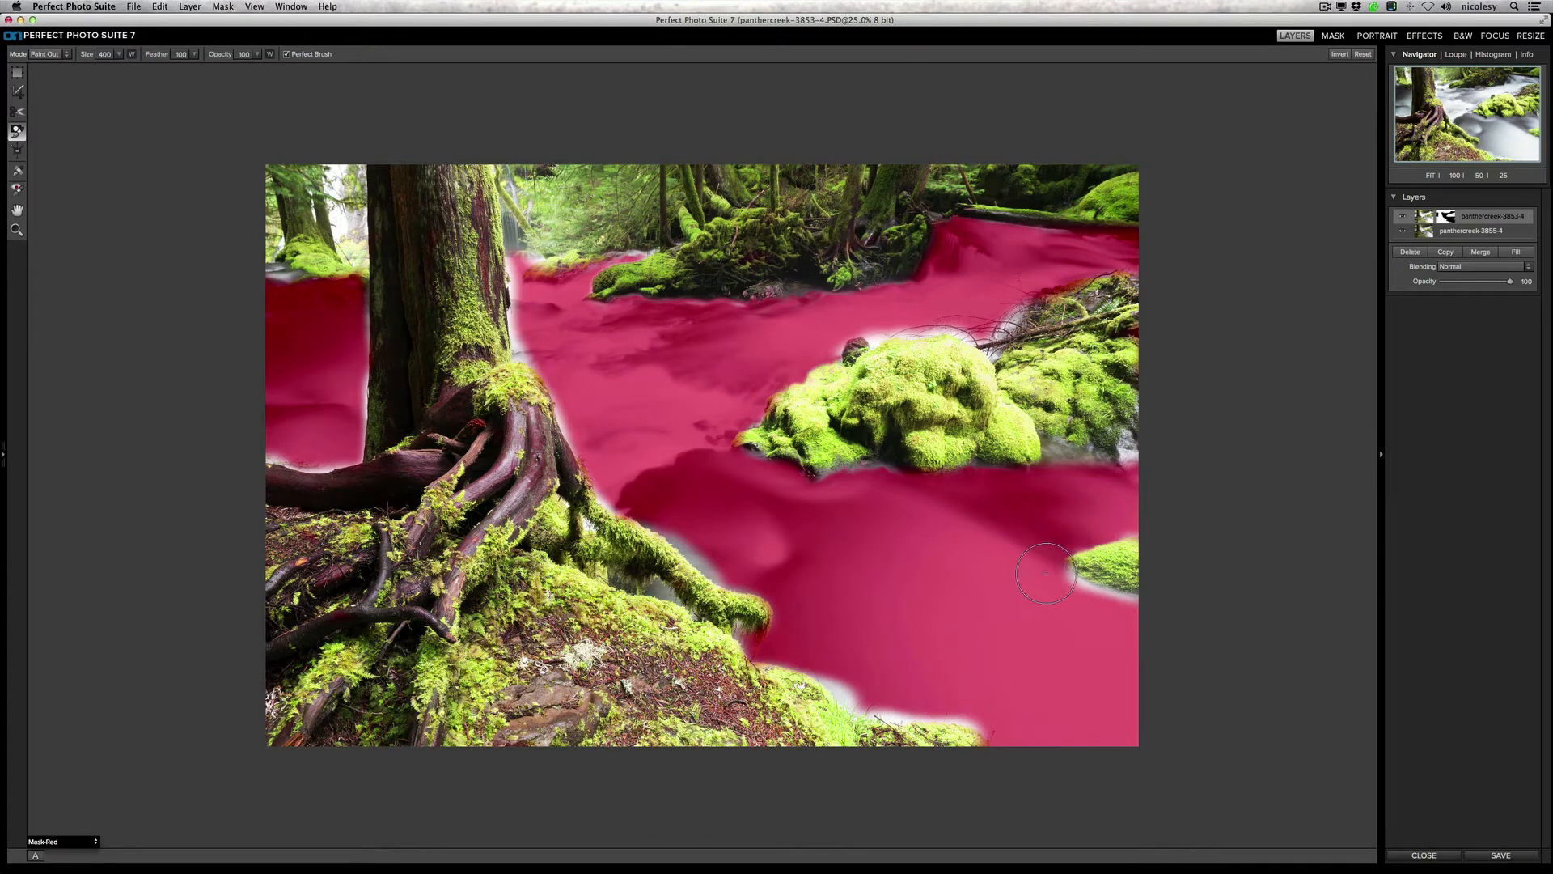
drag(1046, 573, 1128, 600)
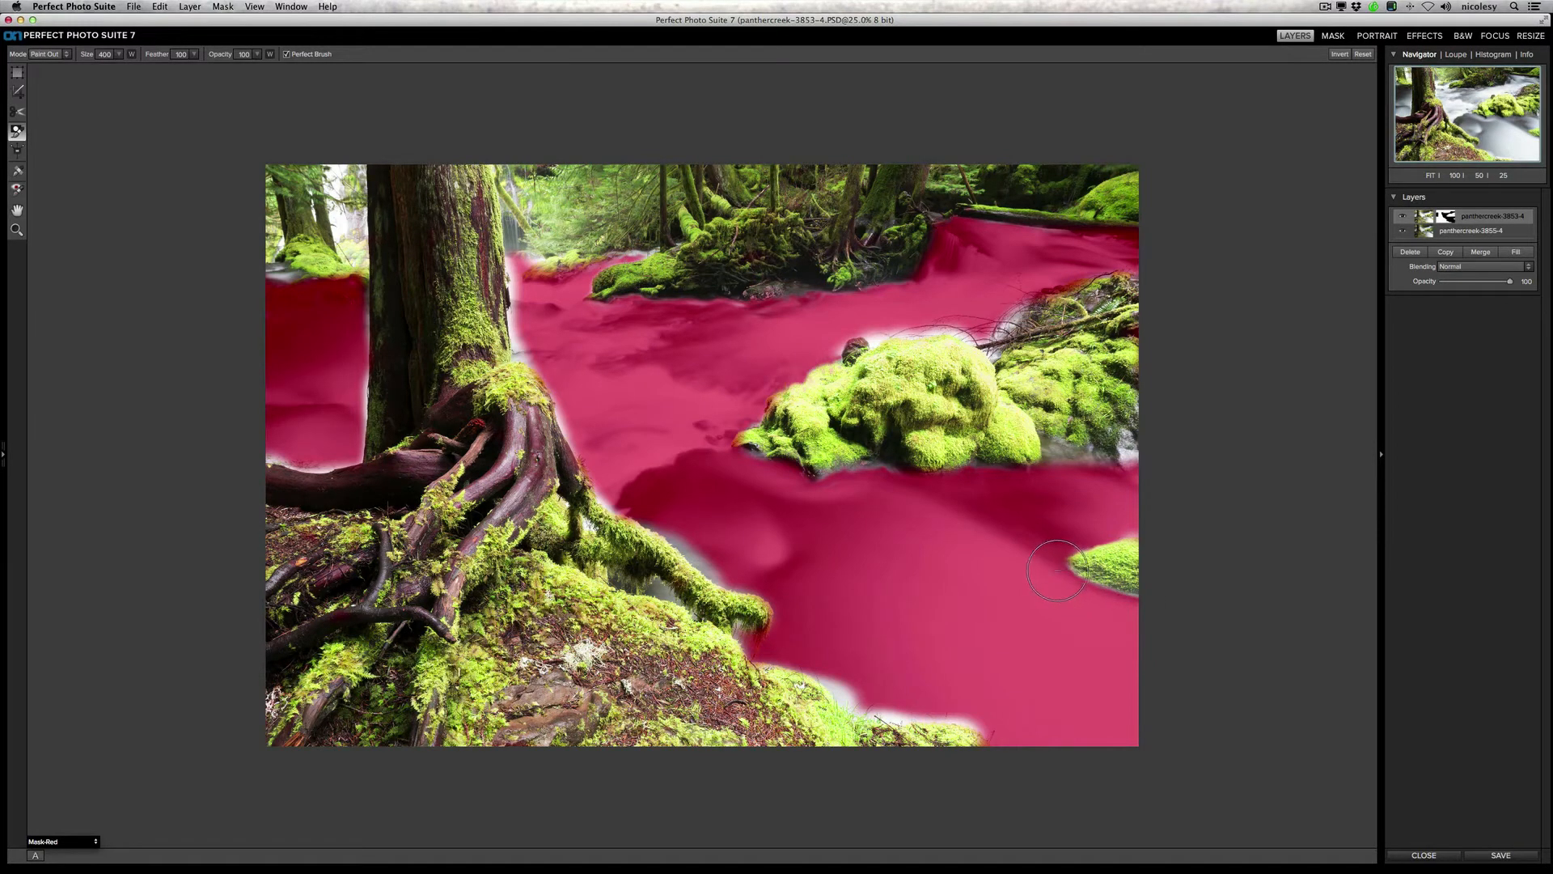
mouse_move(1120, 535)
mouse_down()
mouse_move(1073, 544)
mouse_move(1062, 459)
mouse_move(982, 468)
mouse_up()
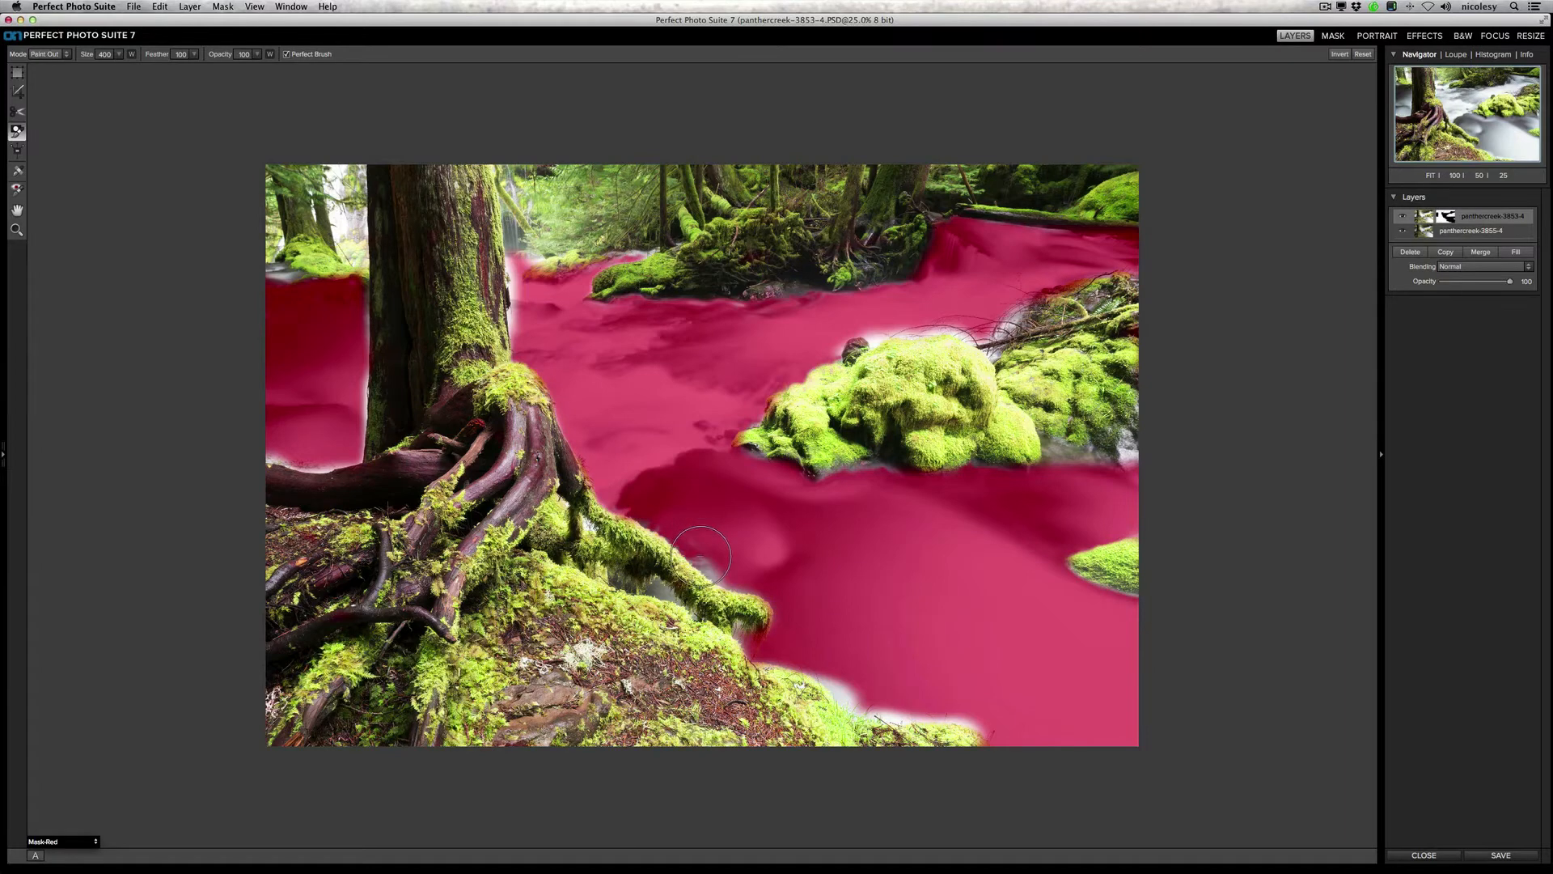
Step: Paint out the spill on the water beside the mossy root, along the foreground bank and on both sides of the trunk
mouse_move(737, 588)
mouse_down()
mouse_move(647, 576)
mouse_move(675, 570)
mouse_move(651, 589)
mouse_move(661, 599)
mouse_move(647, 592)
mouse_up()
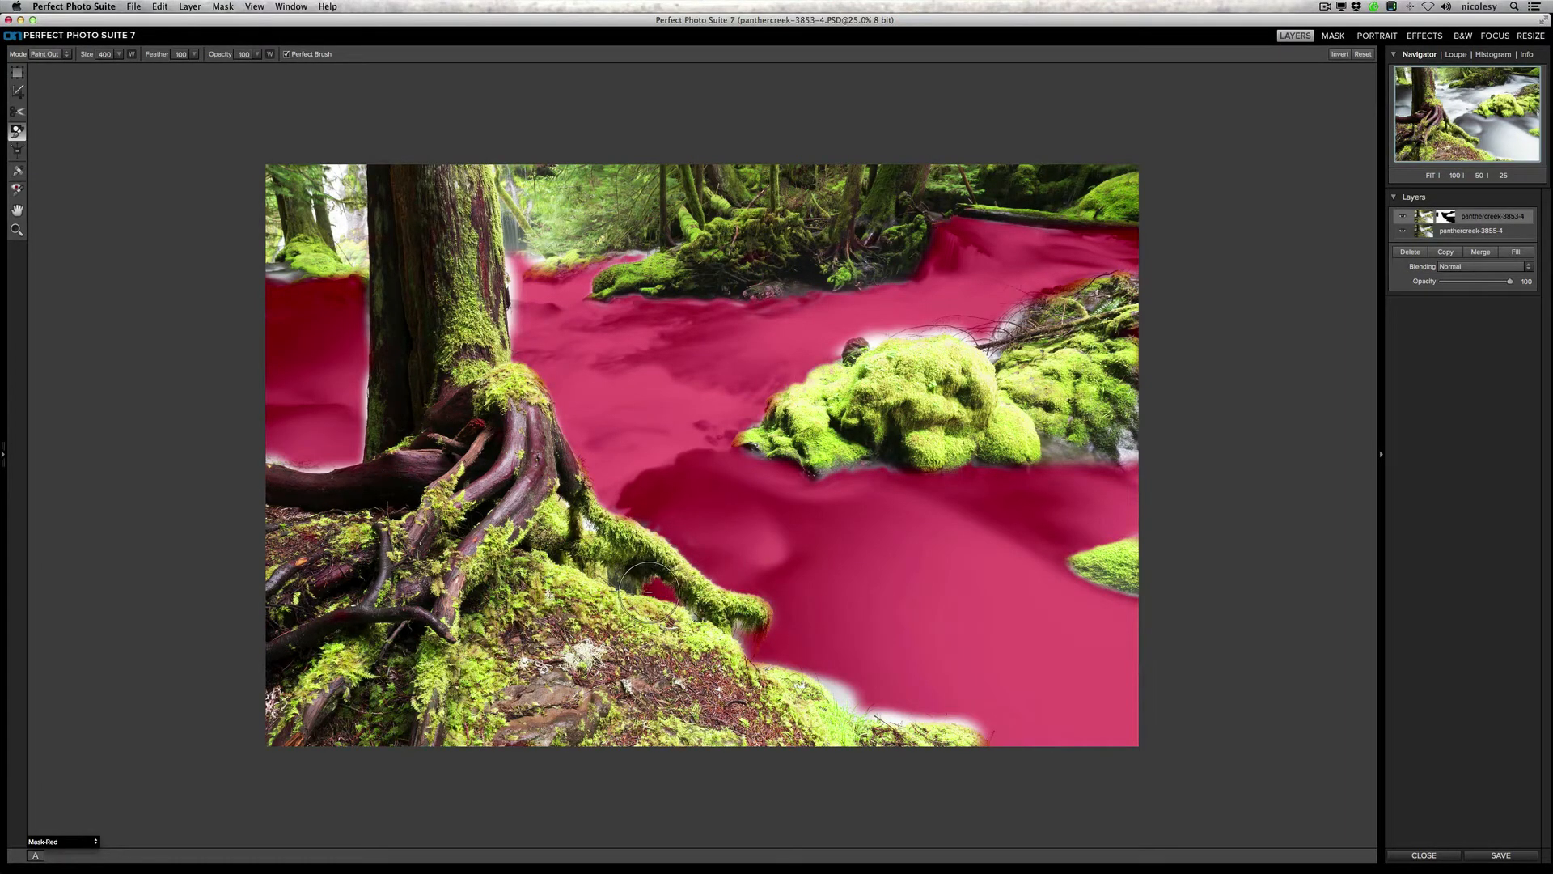
mouse_move(738, 630)
mouse_down()
mouse_move(870, 706)
mouse_move(997, 729)
mouse_up()
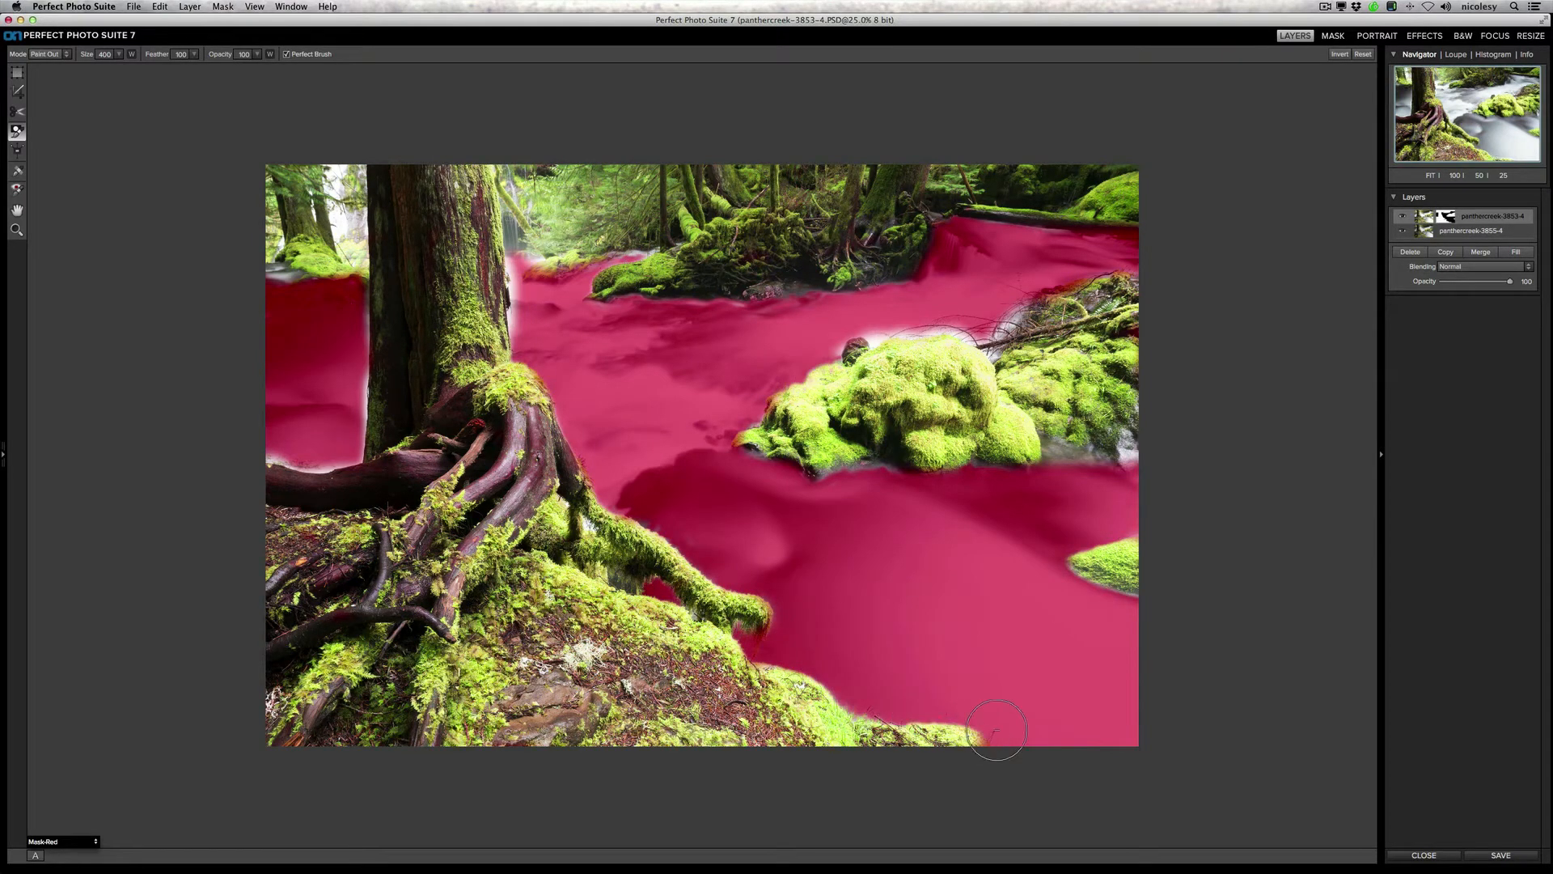
mouse_move(508, 273)
mouse_down()
mouse_move(518, 263)
mouse_move(527, 336)
mouse_up()
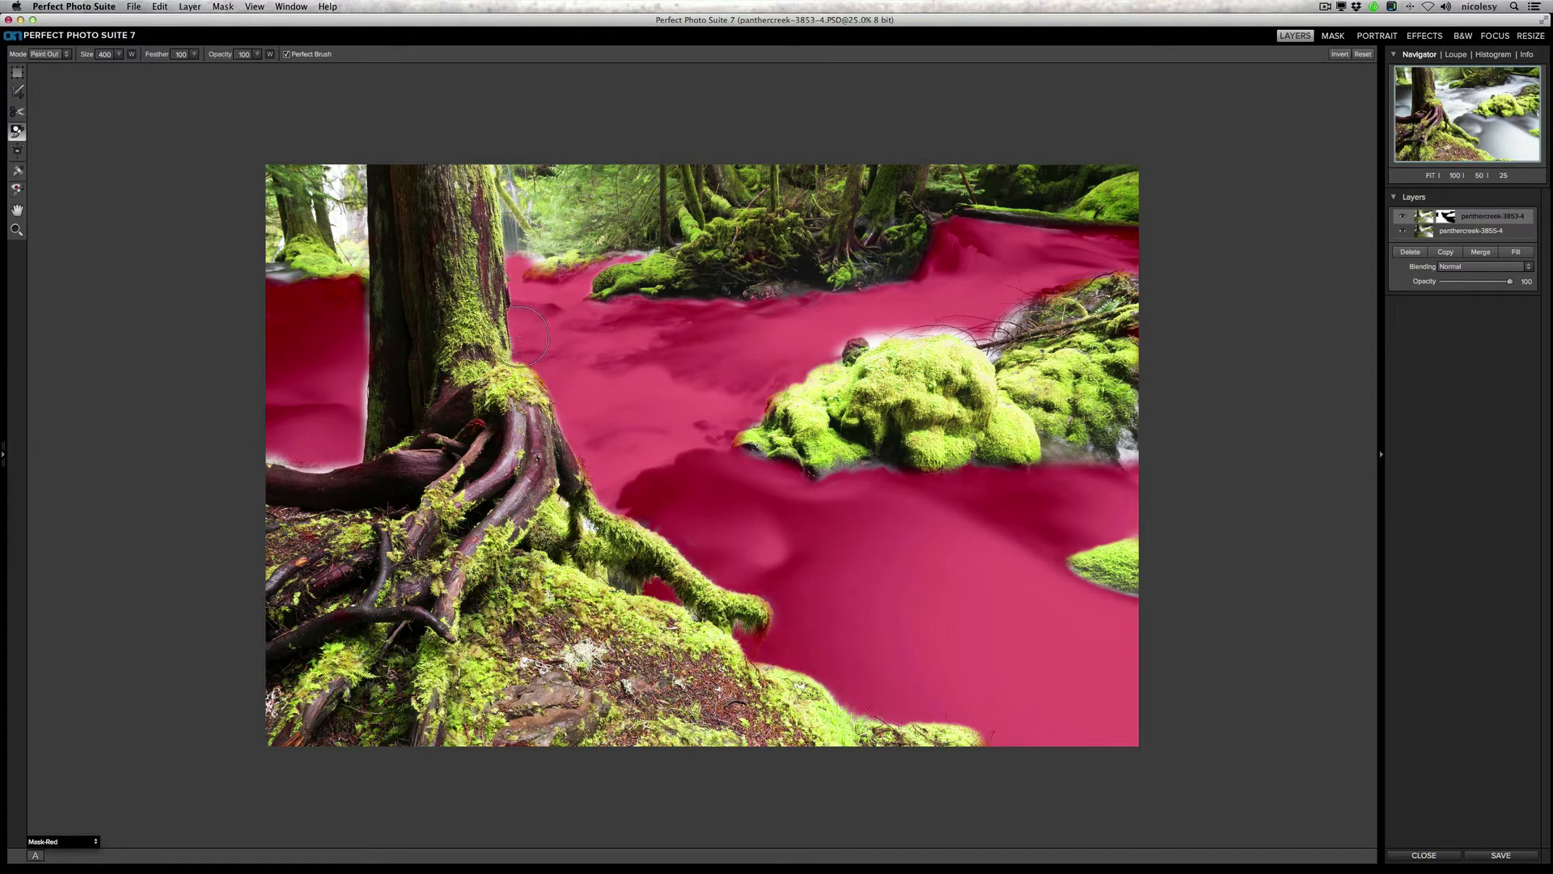
mouse_move(363, 308)
mouse_down()
mouse_move(346, 453)
mouse_move(258, 449)
mouse_move(249, 300)
mouse_move(268, 276)
mouse_move(309, 285)
mouse_move(334, 340)
mouse_up()
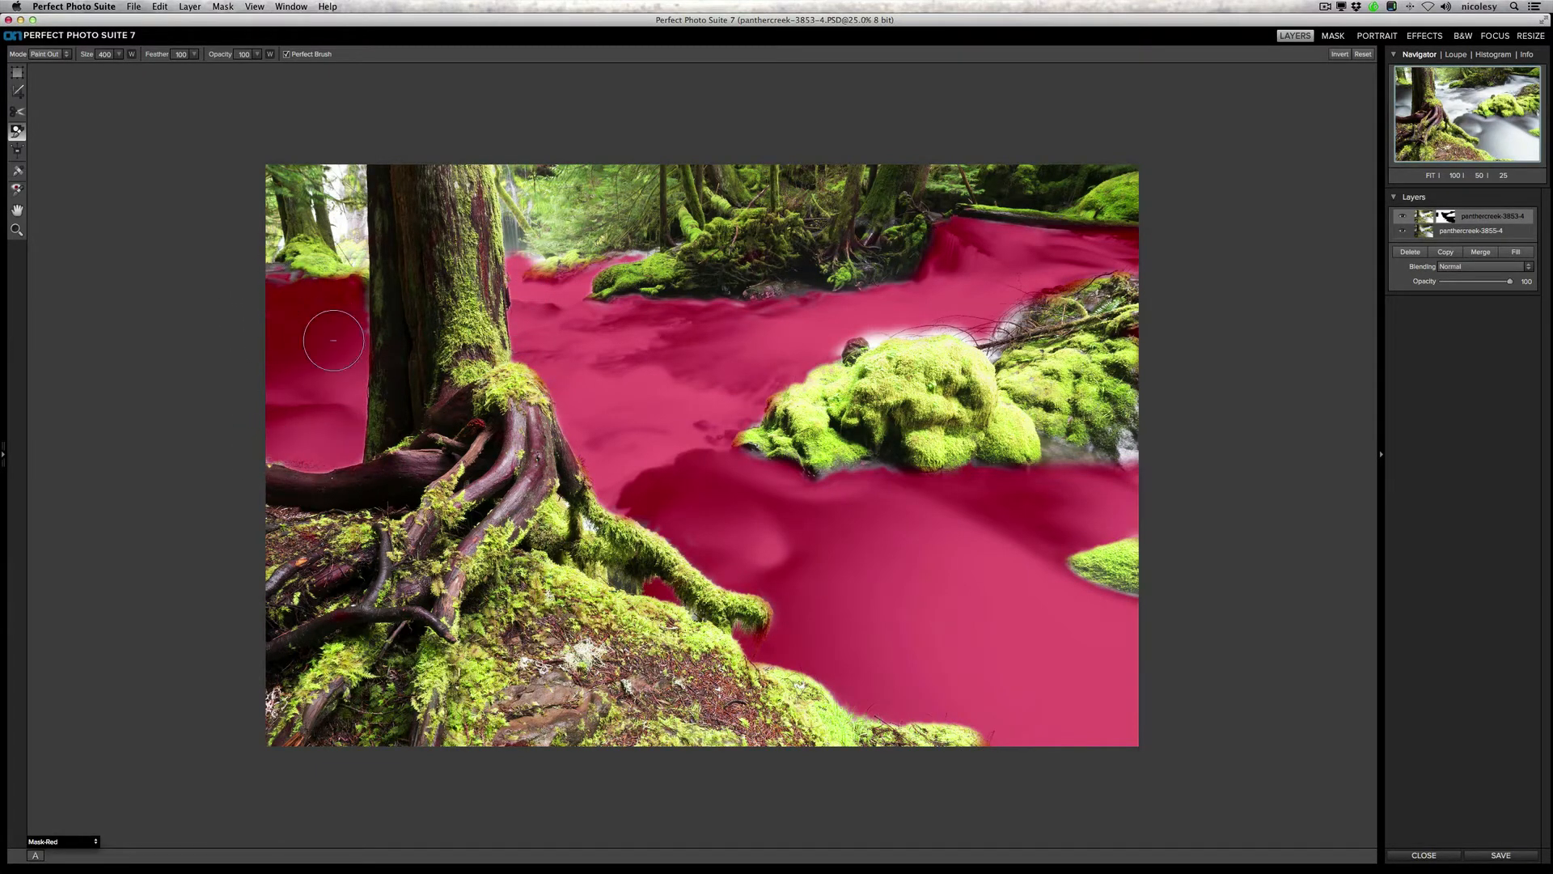
Step: Paint out the remaining spill on the water beside the upper trunk and along the large mossy boulder's upper edge
click(534, 259)
mouse_move(879, 341)
mouse_down()
mouse_move(830, 350)
mouse_move(961, 330)
mouse_up()
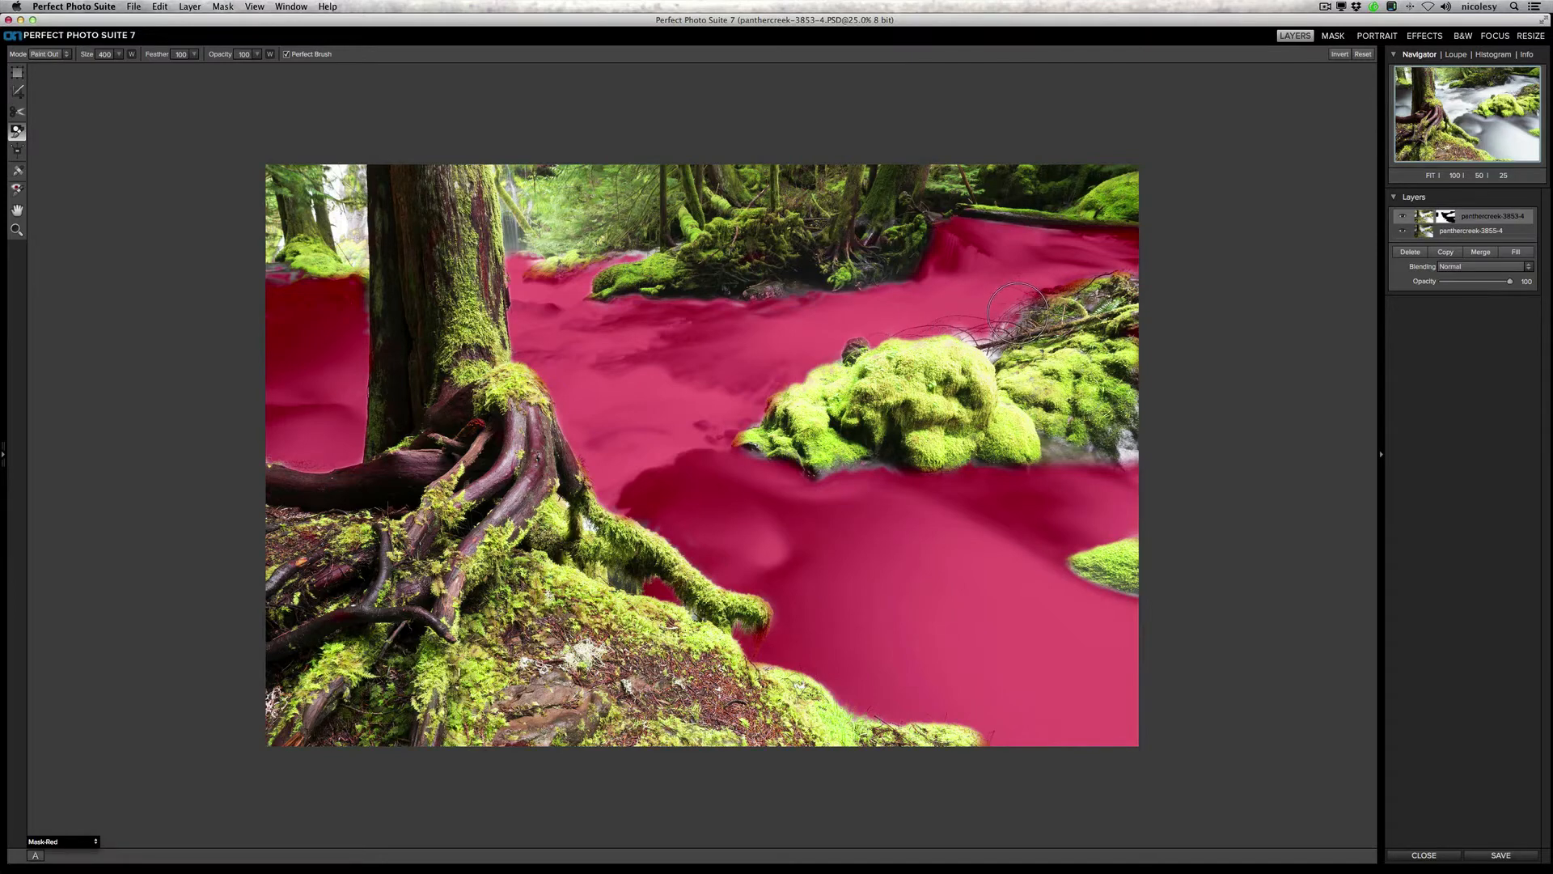
click(965, 341)
click(990, 355)
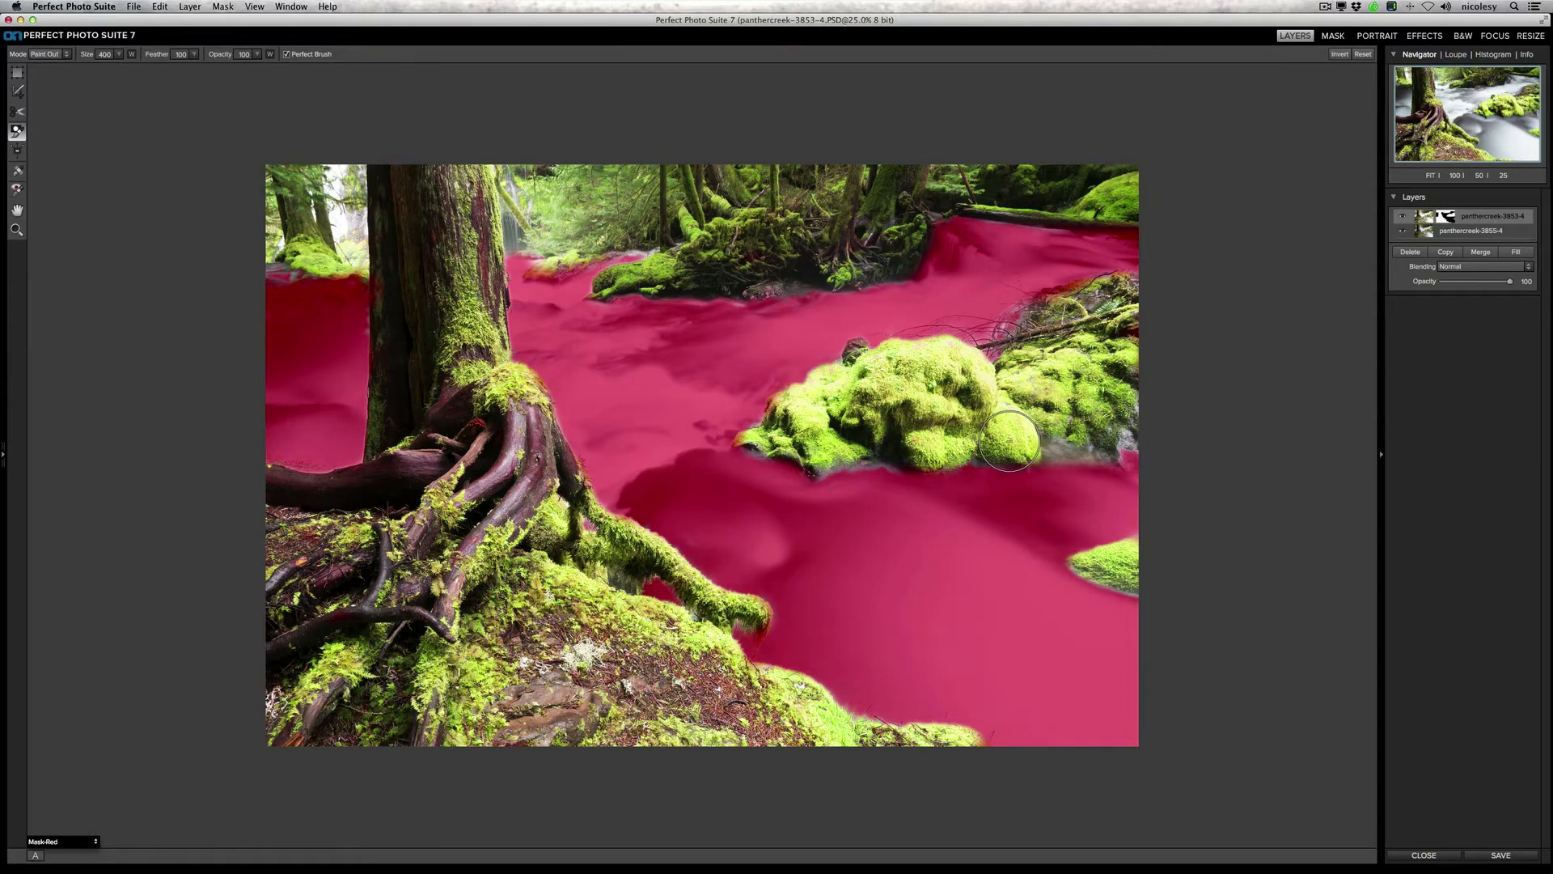
Step: Return the preview to All Layers and toggle the panthercreek-3853-4 layer off and on to compare the blend
click(63, 844)
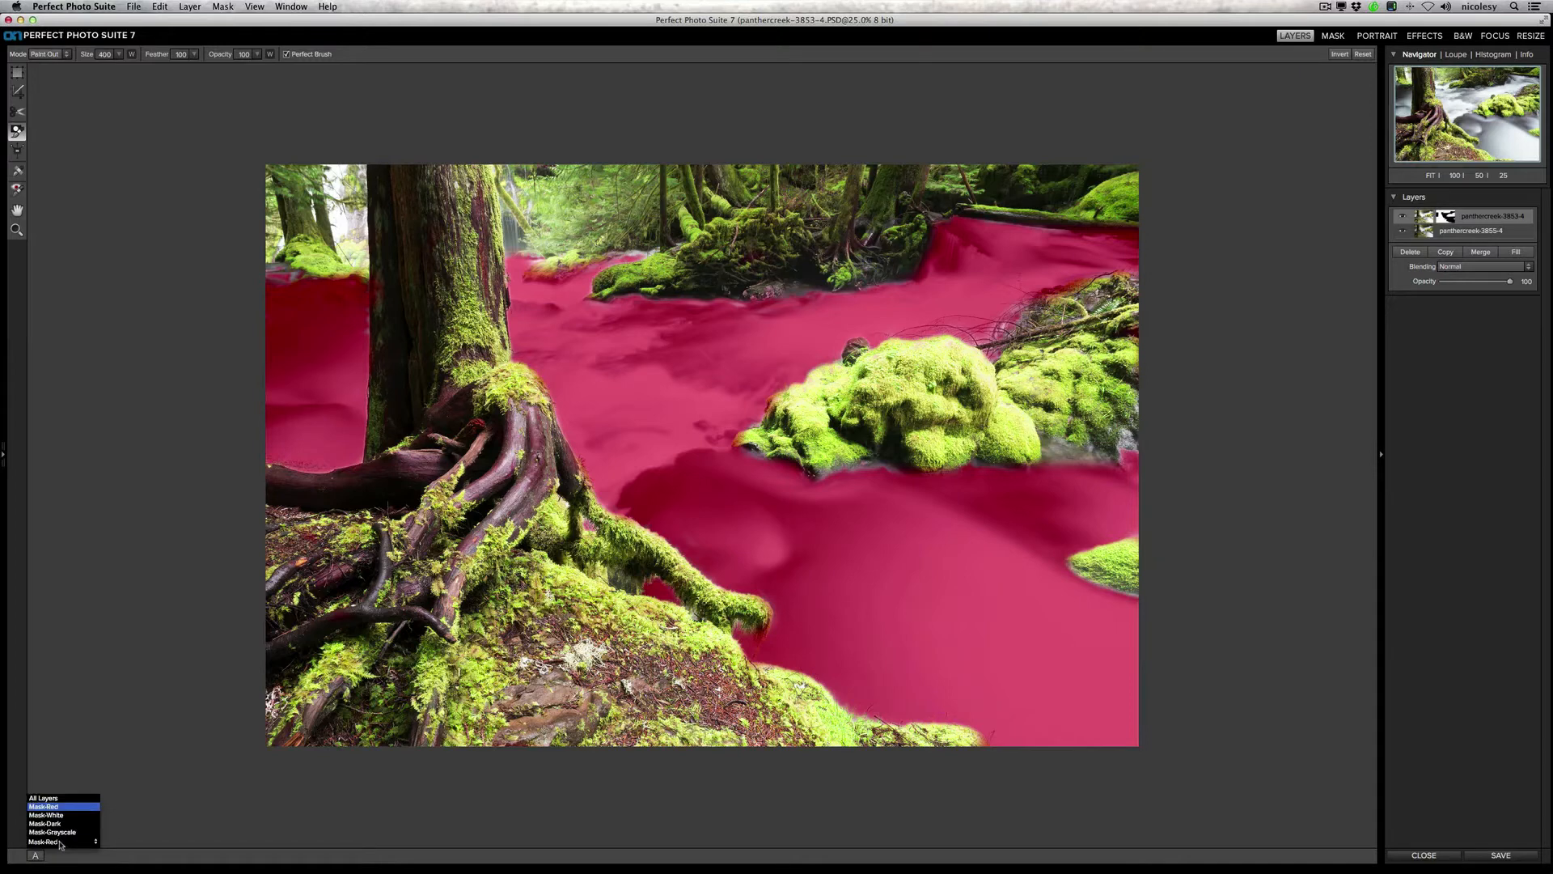
click(51, 798)
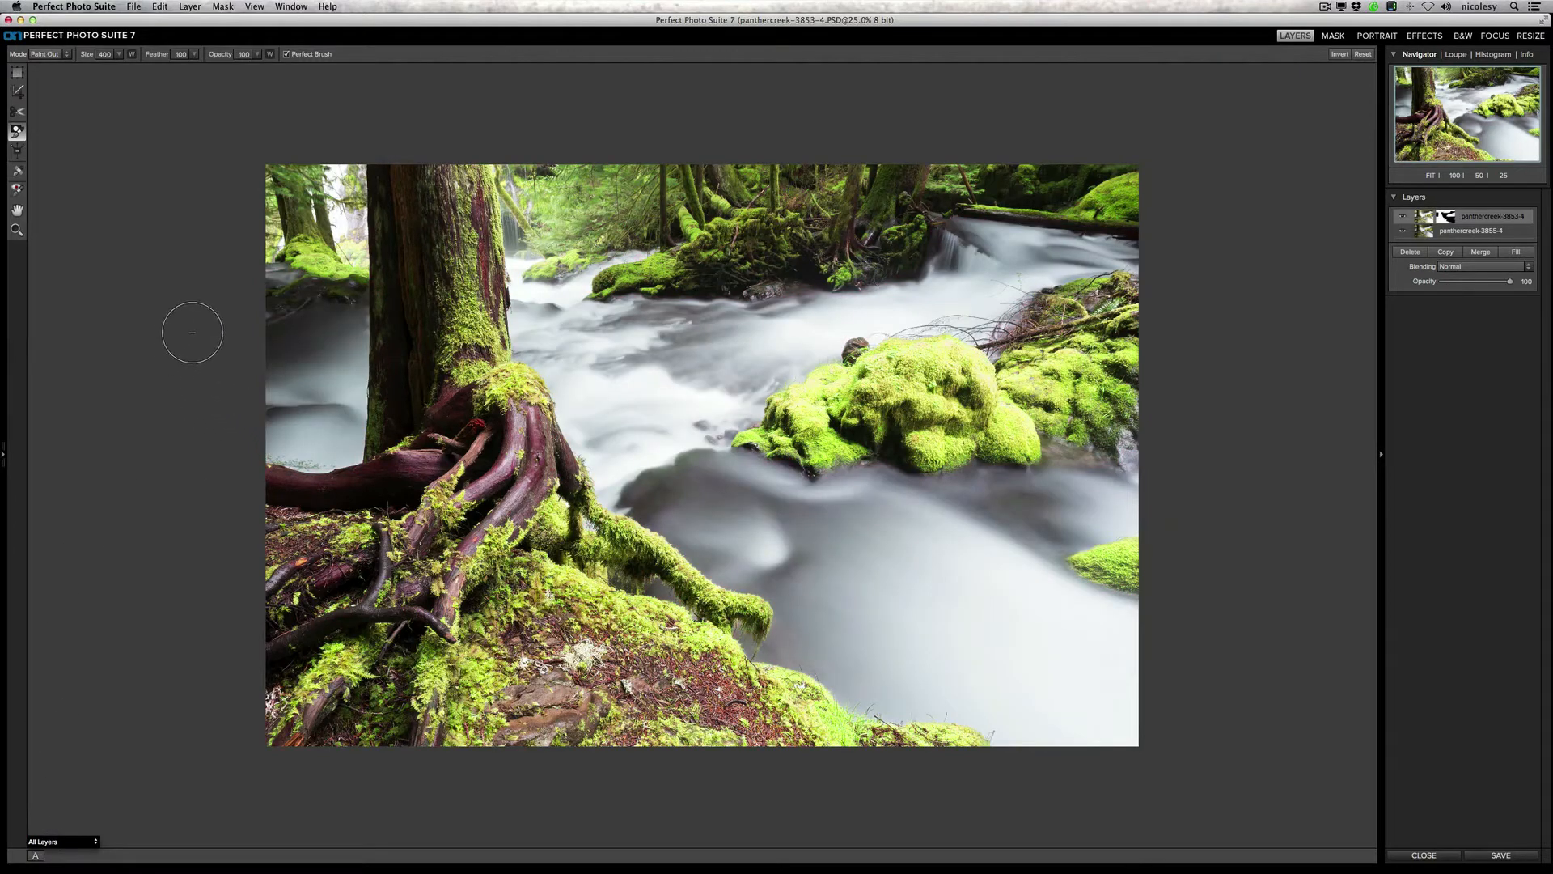
click(1404, 219)
click(1403, 219)
click(1404, 218)
click(1405, 219)
Step: Create a new stamped layer from the blended photo and set its blending mode to Screen
click(190, 8)
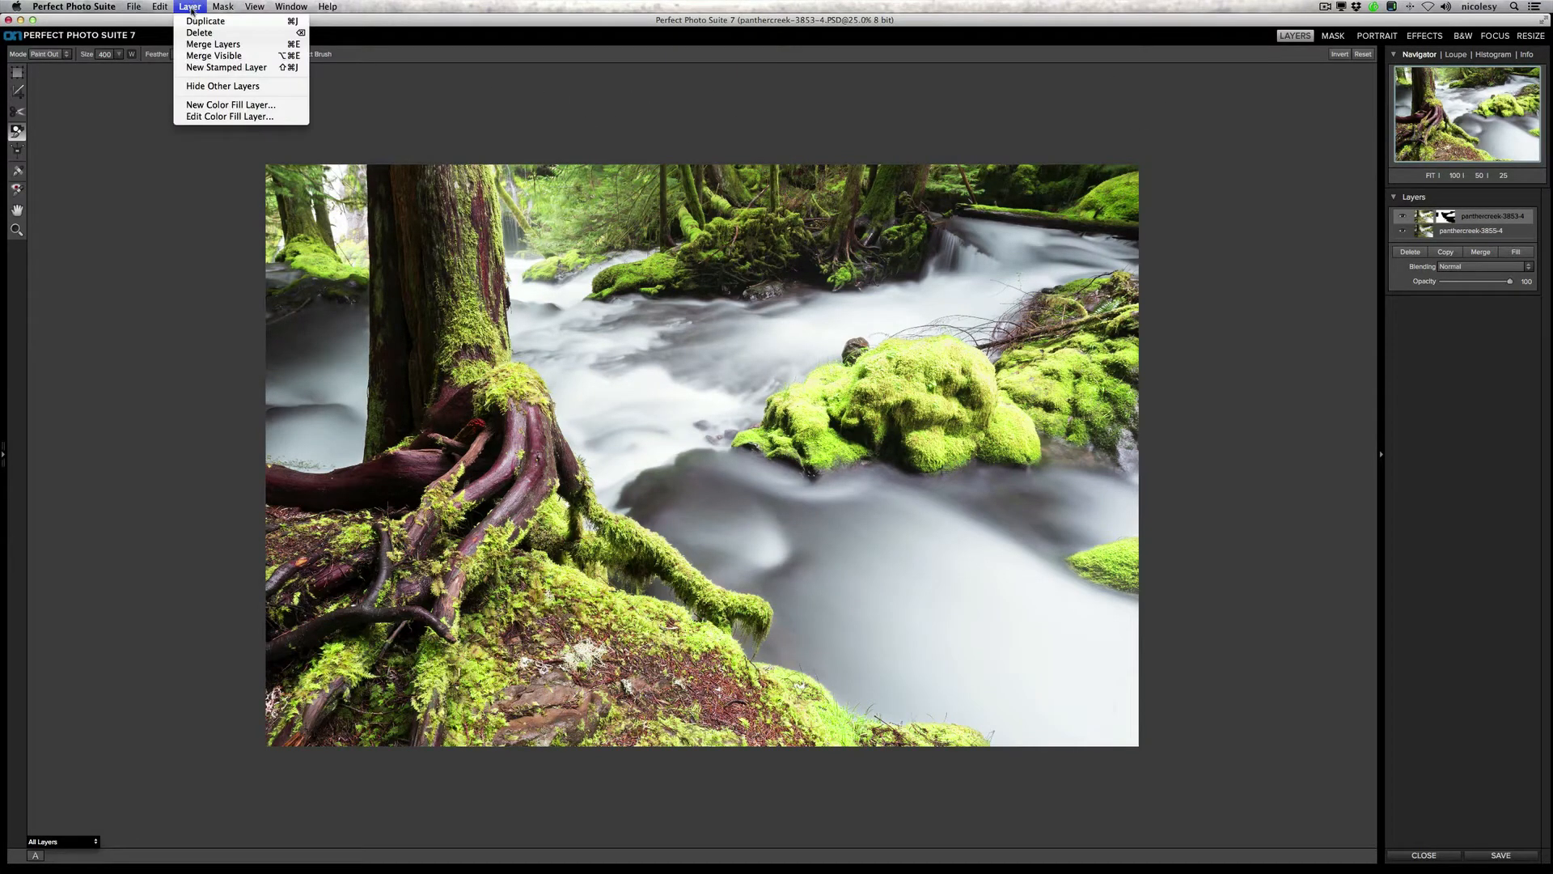
click(273, 70)
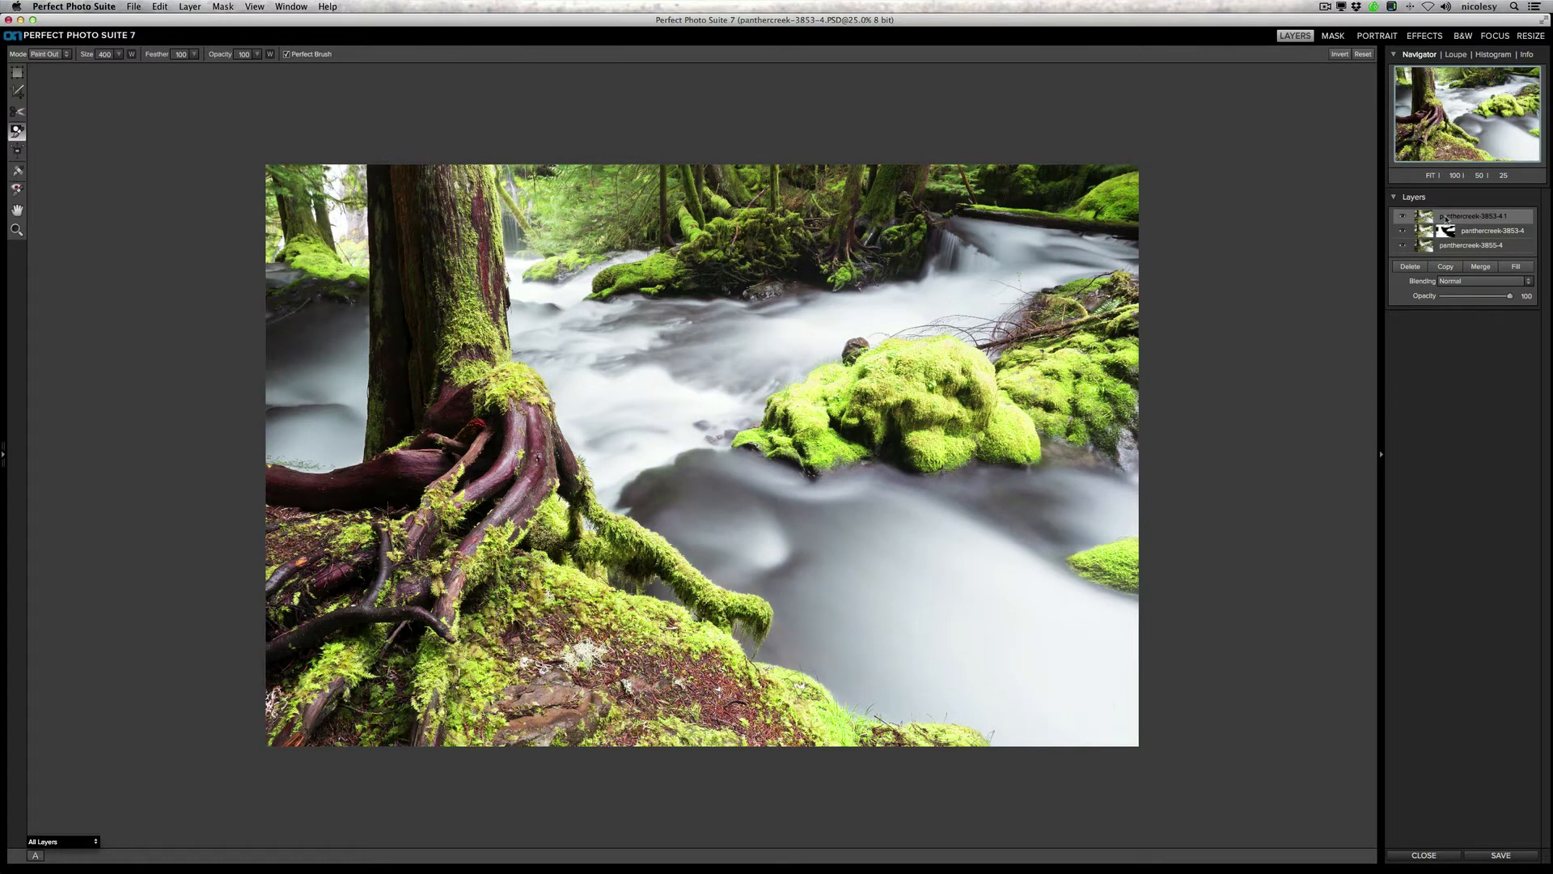
click(1464, 283)
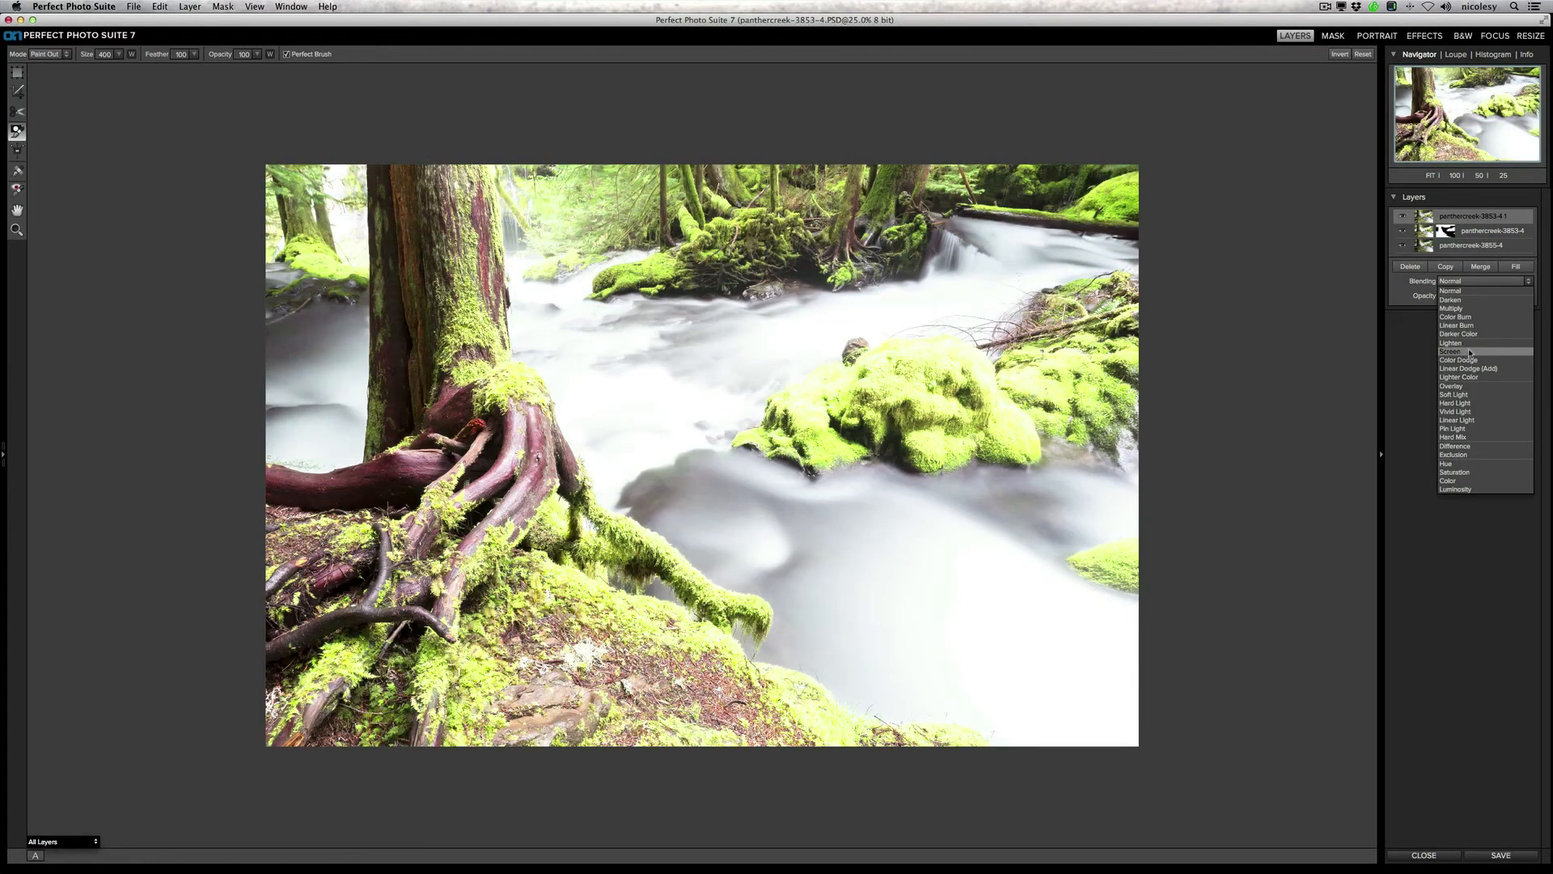
click(1469, 352)
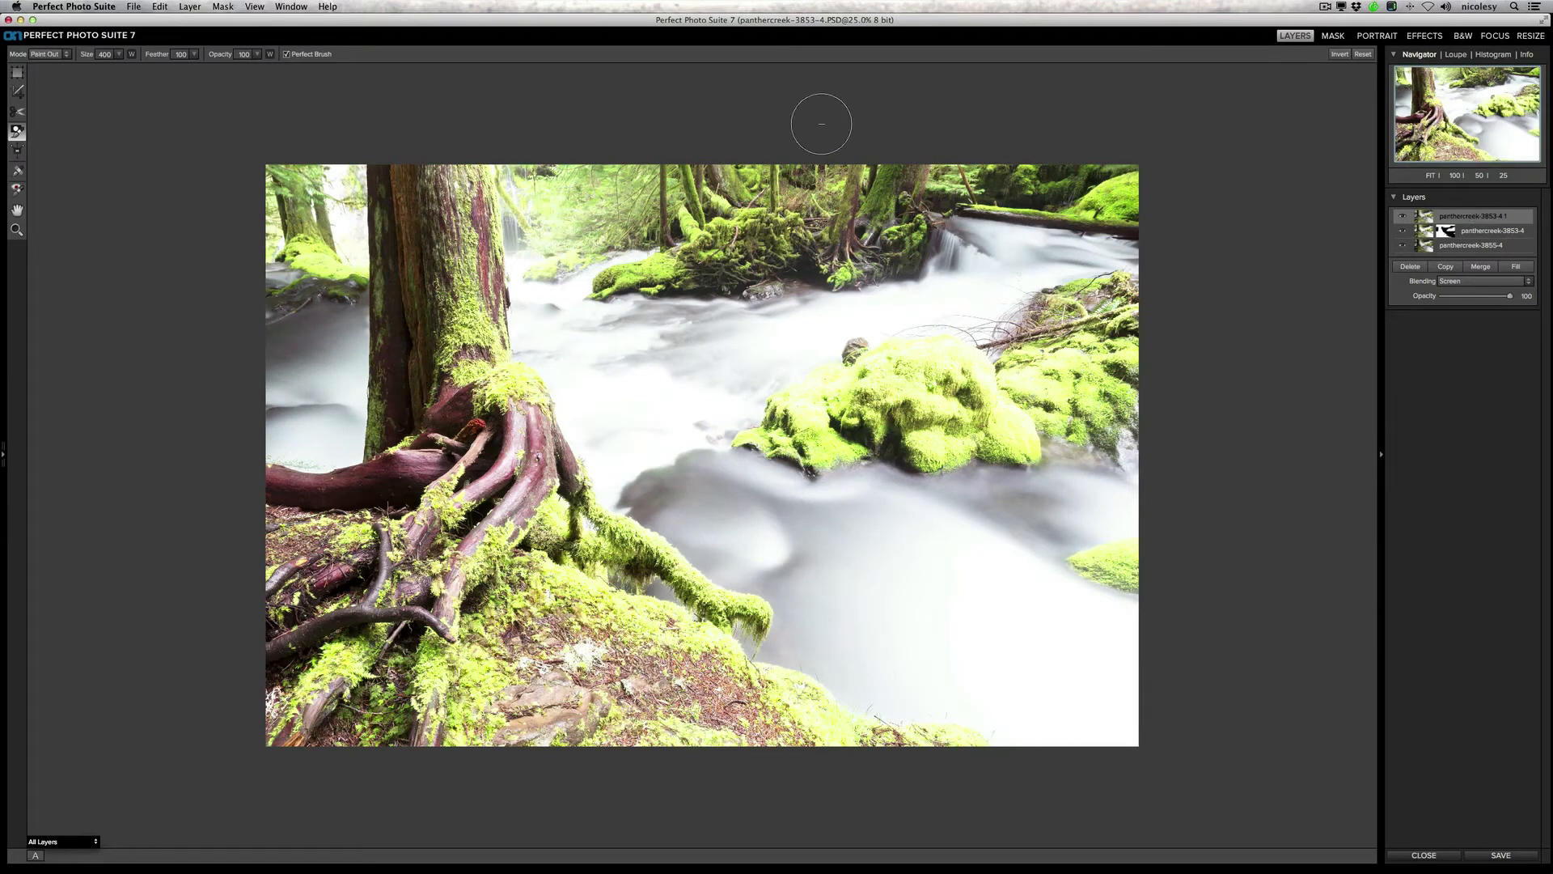
Step: Invert the stamped layer's mask to hide it, and paint its brightening in over the dark tree trunk with Perfect Brush disabled
click(218, 6)
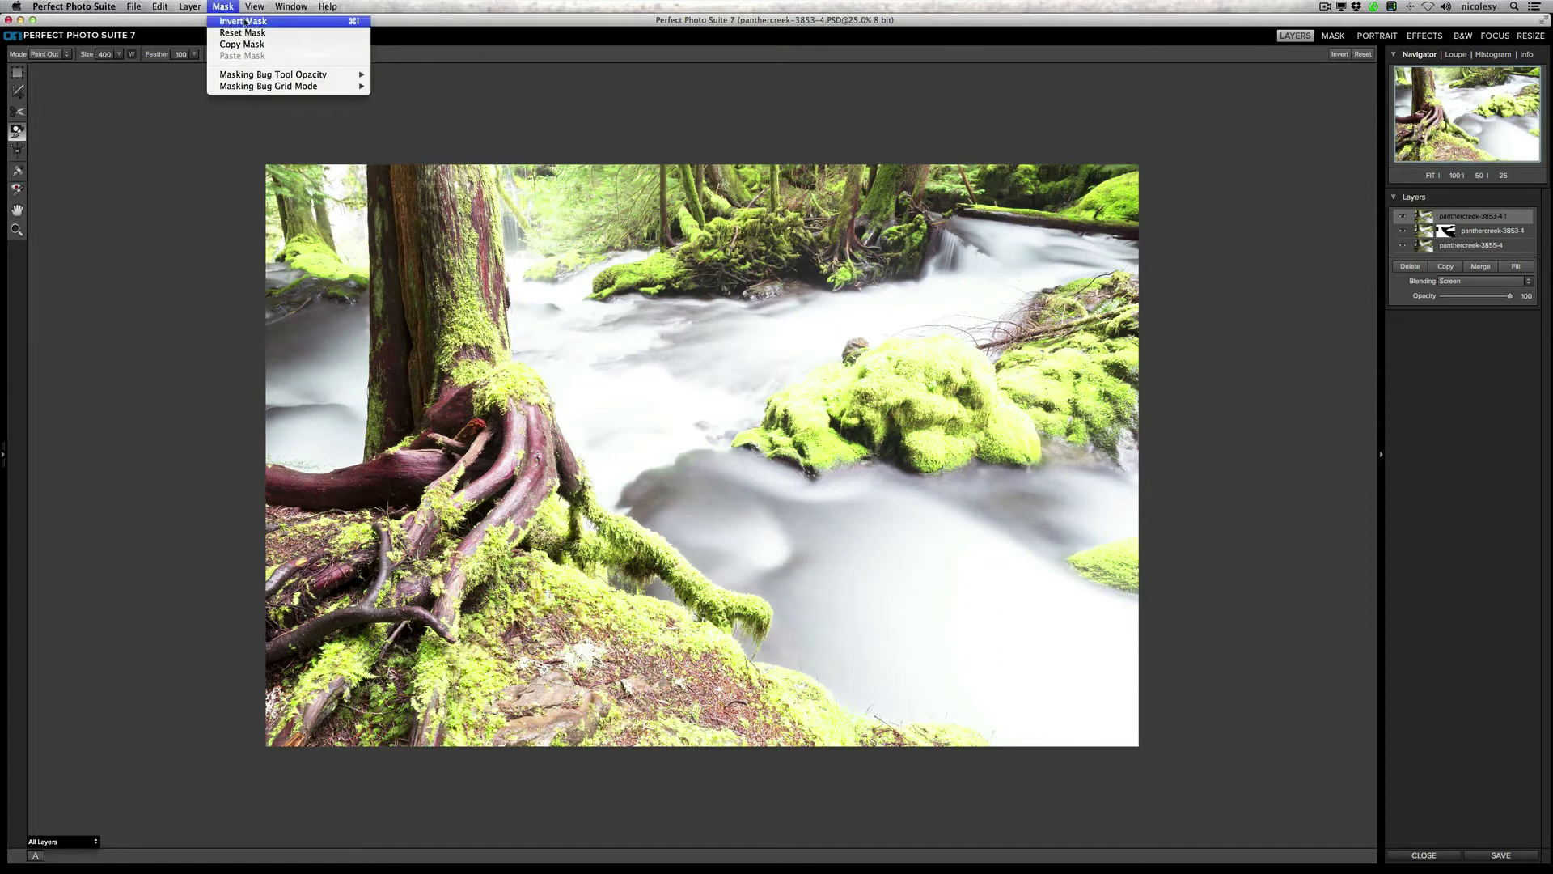
click(248, 20)
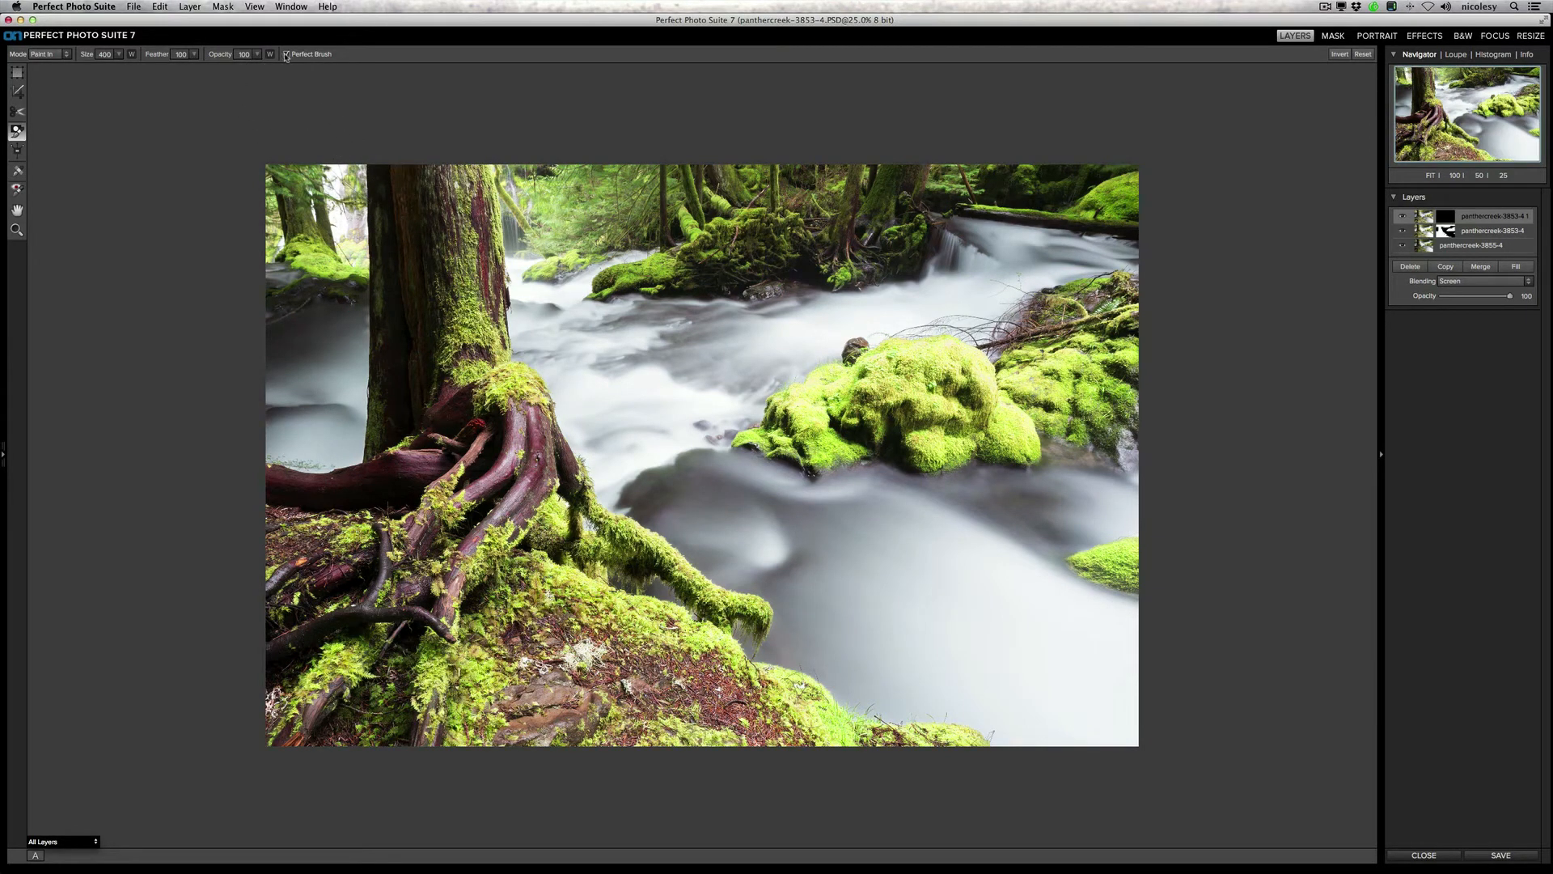
click(286, 54)
mouse_move(397, 181)
mouse_down()
mouse_move(380, 260)
mouse_move(406, 302)
mouse_move(421, 275)
mouse_move(388, 380)
mouse_move(396, 420)
mouse_move(413, 206)
mouse_move(433, 319)
mouse_move(408, 380)
mouse_up()
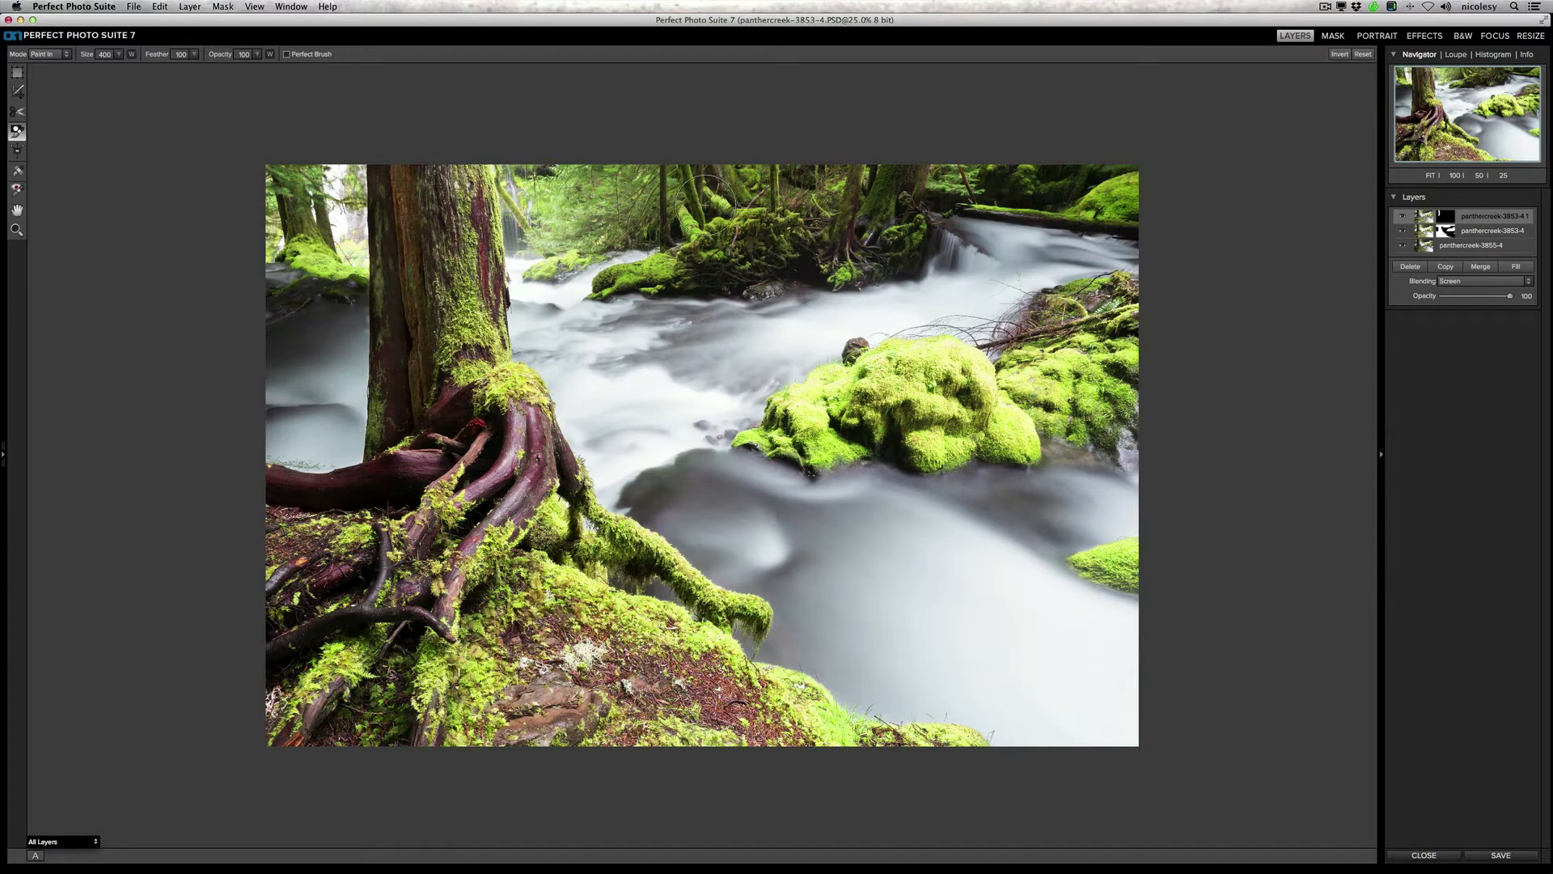
Step: Paint the Screen layer's brightening in over the dark far bank between the mossy trees and over the foreground tree roots
mouse_move(819, 275)
mouse_down()
mouse_move(792, 260)
mouse_move(693, 274)
mouse_up()
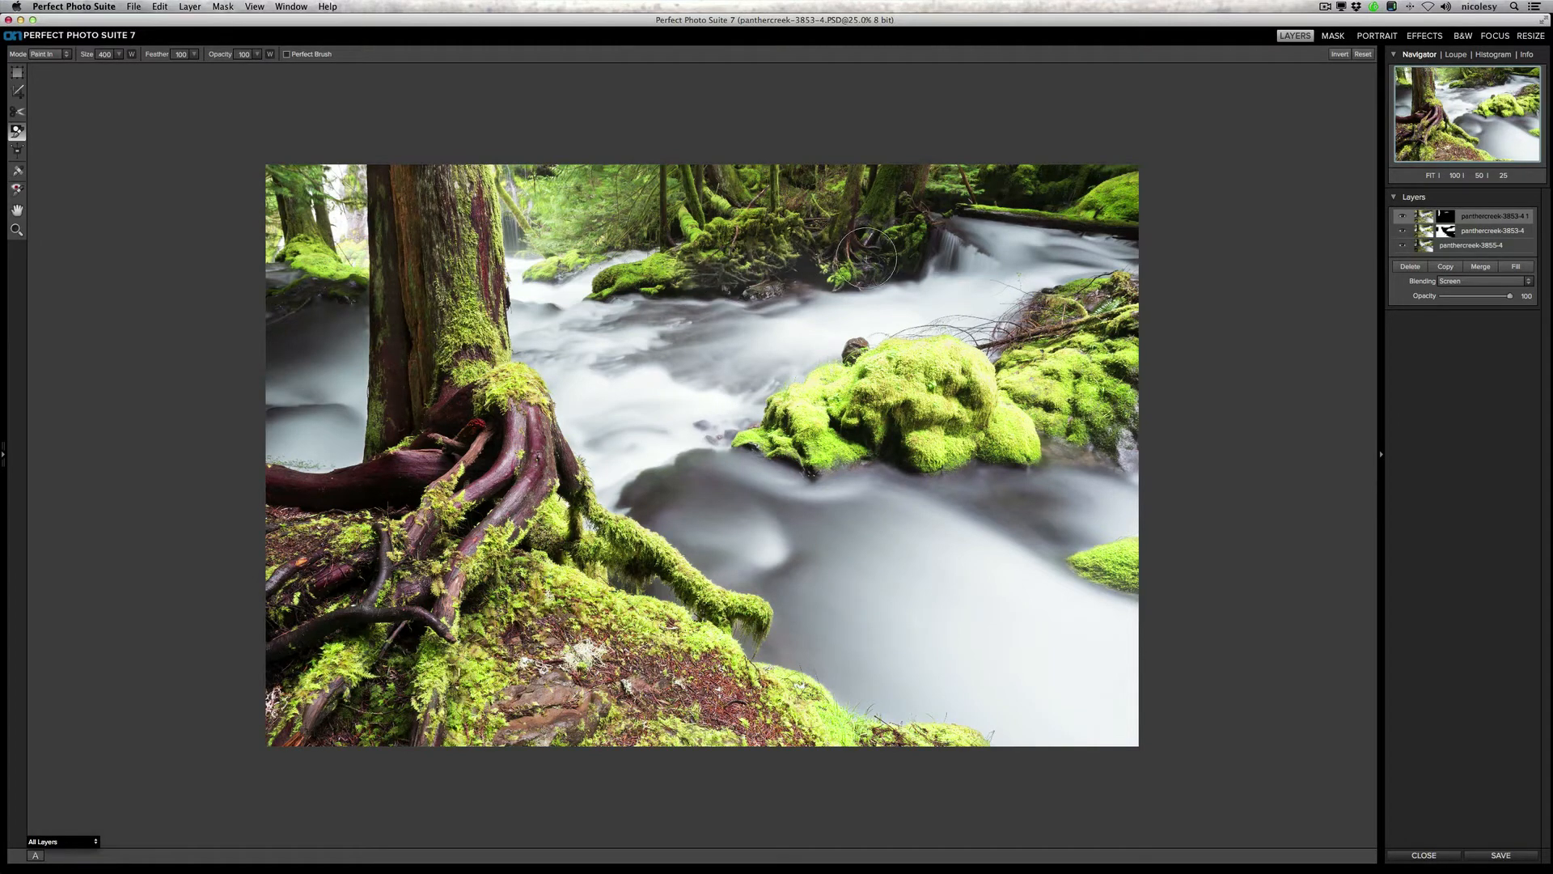
drag(855, 253, 905, 228)
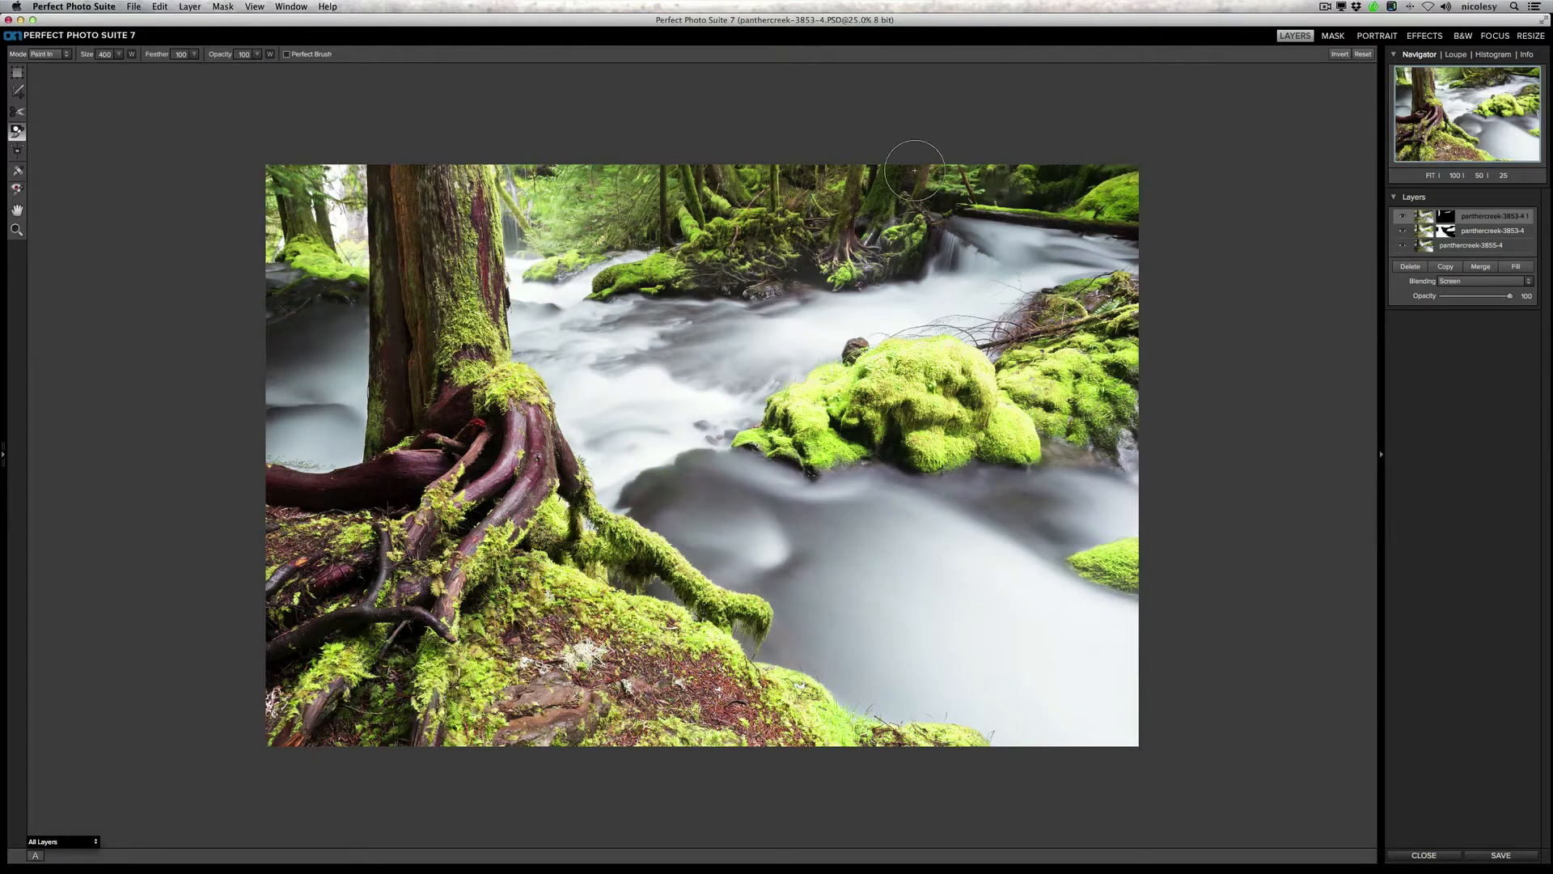
mouse_move(376, 490)
mouse_down()
mouse_move(261, 491)
mouse_move(388, 540)
mouse_move(324, 625)
mouse_move(348, 639)
mouse_move(455, 602)
mouse_up()
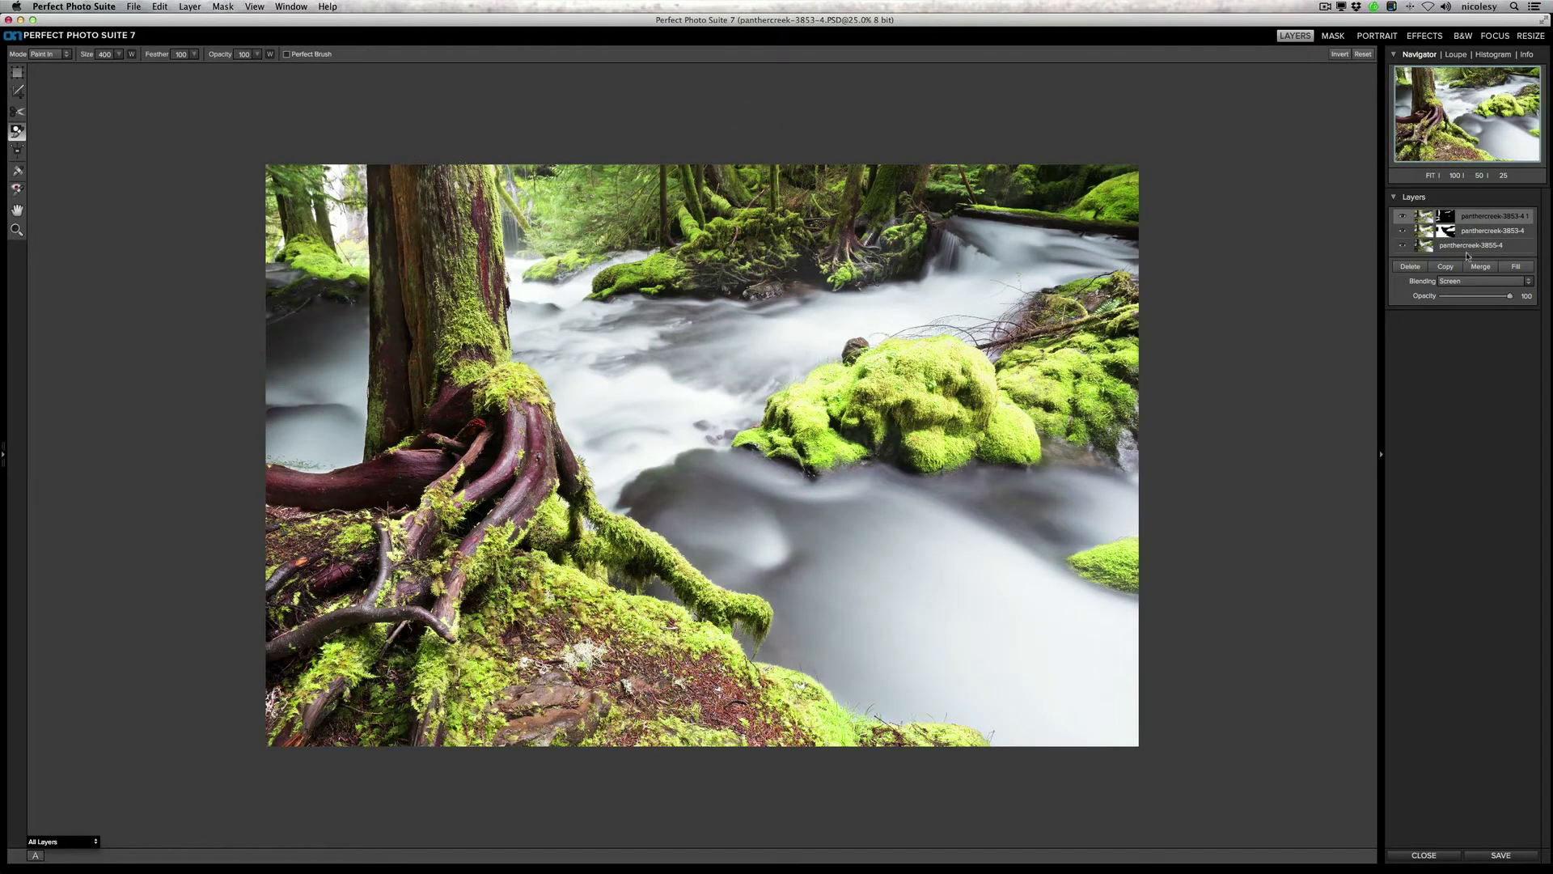
Step: Lower the Screen layer's opacity to 56, and toggle the upper layers off and on to compare with the original exposure
drag(1508, 301, 1480, 296)
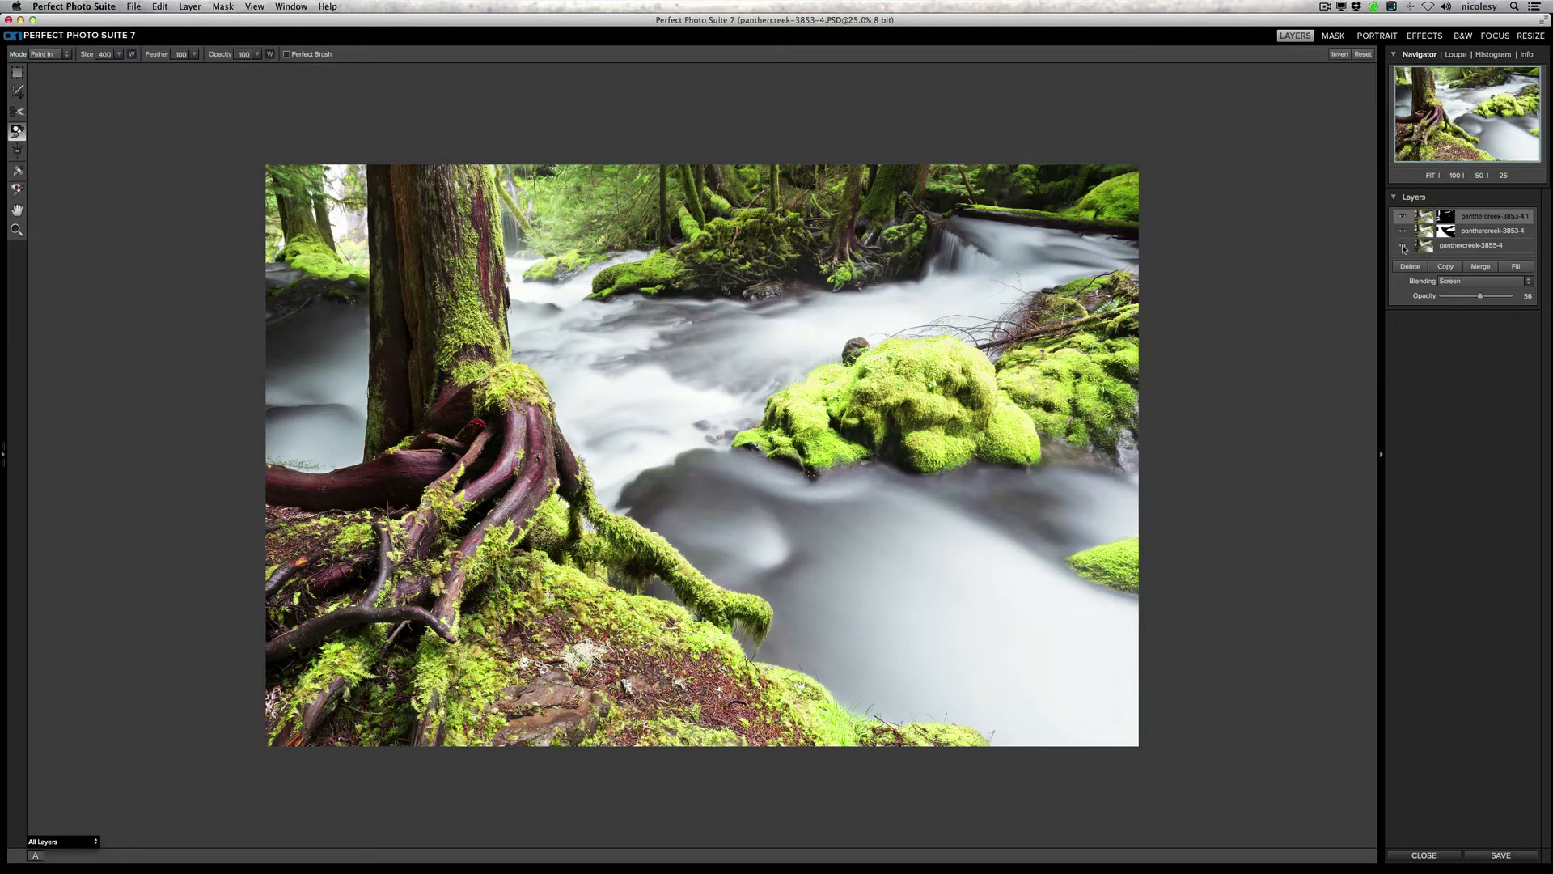
alt+click(1404, 247)
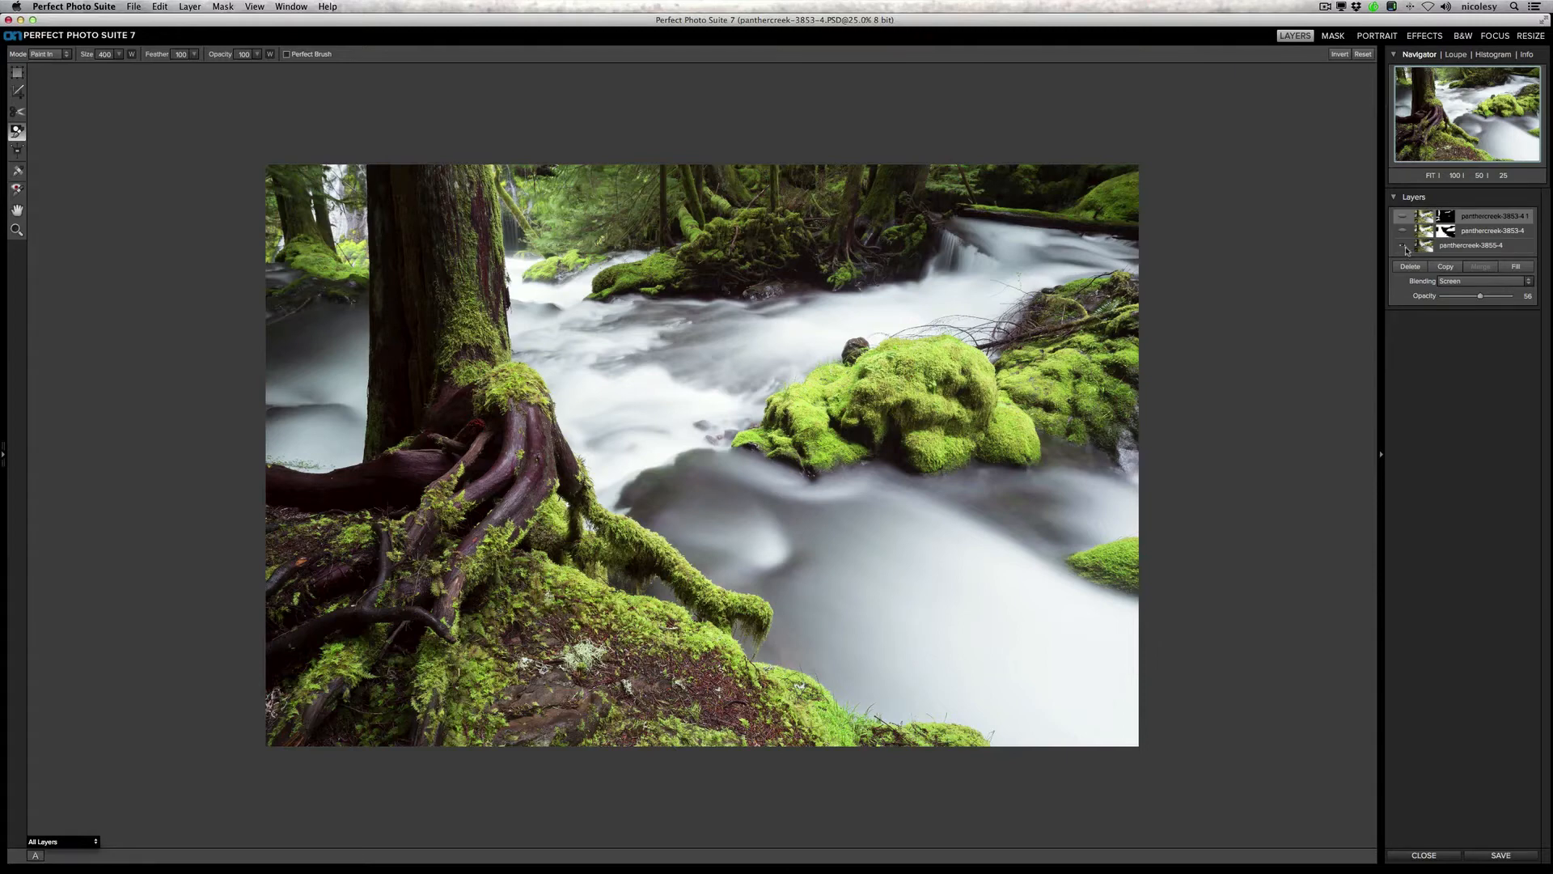
alt+click(1403, 247)
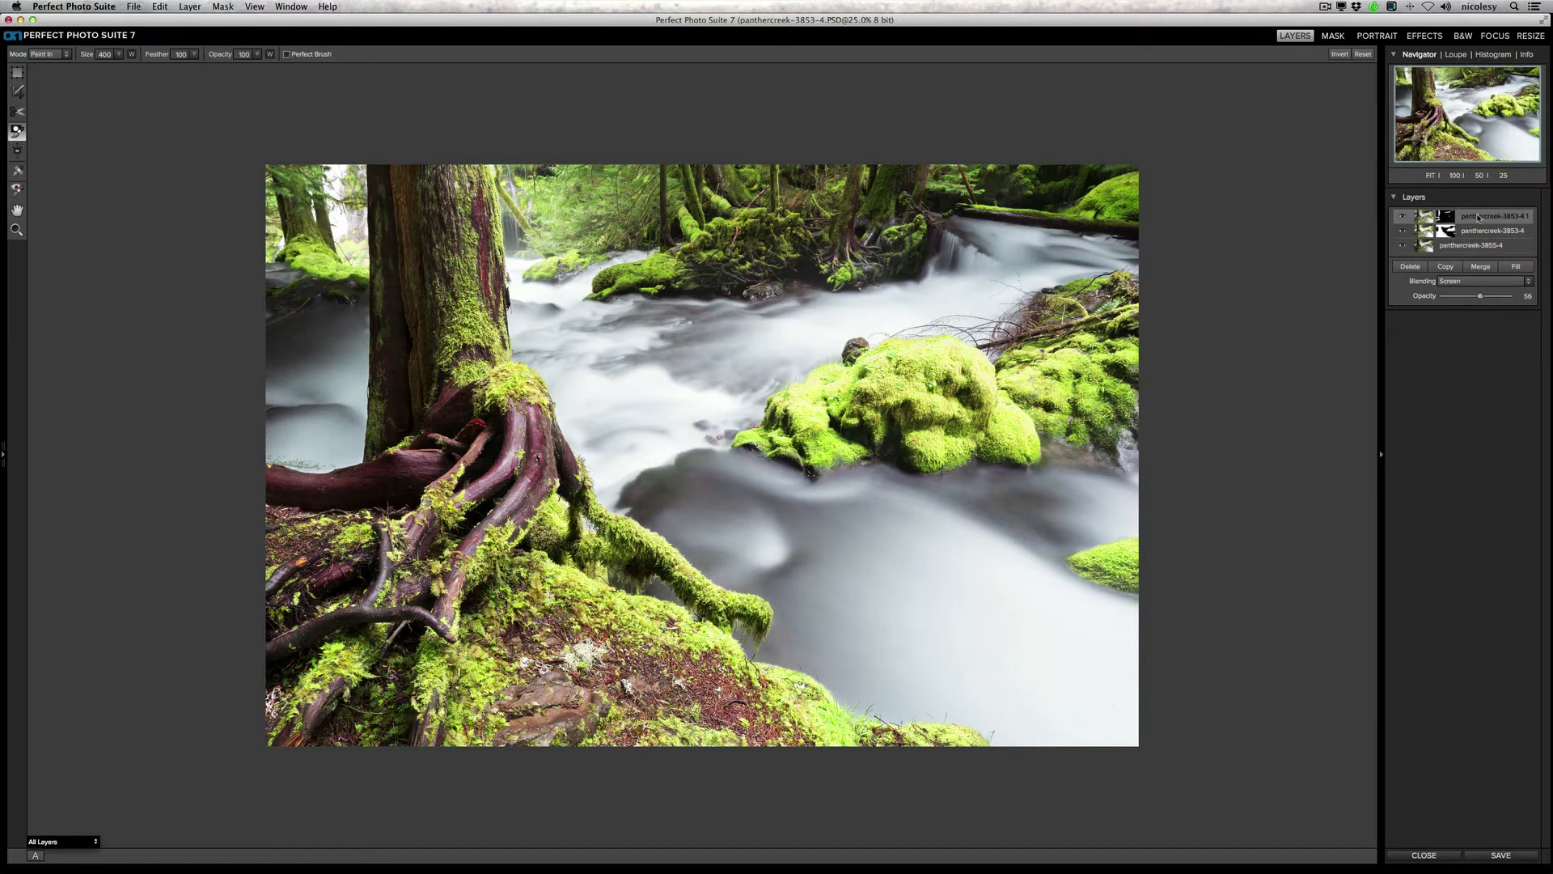
Step: Create a new stamped layer from the visible layers and open it in the Effects module
click(190, 7)
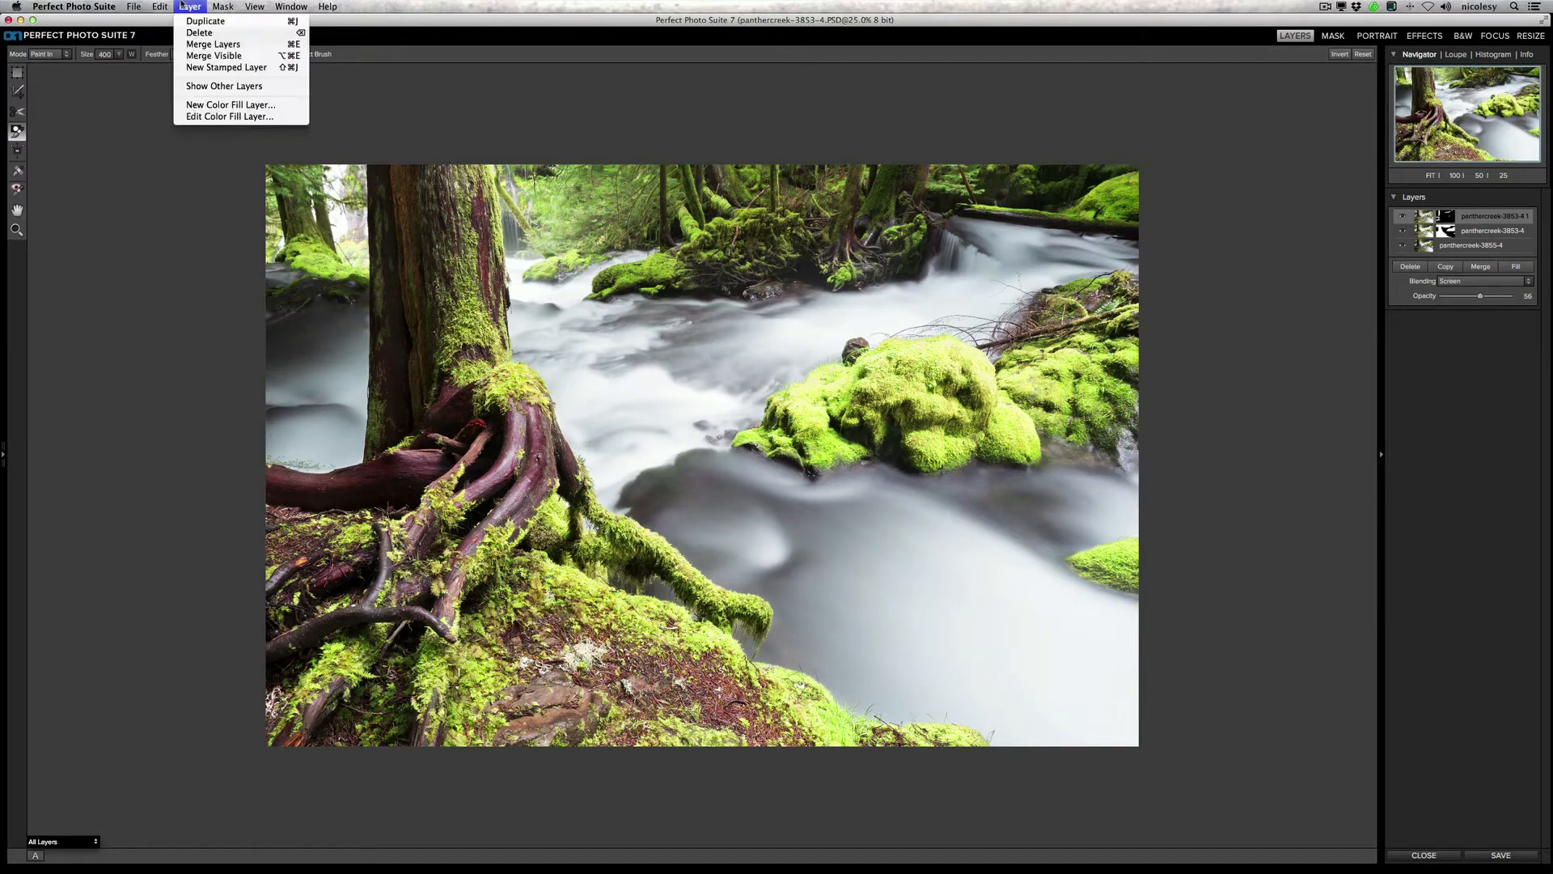
click(264, 68)
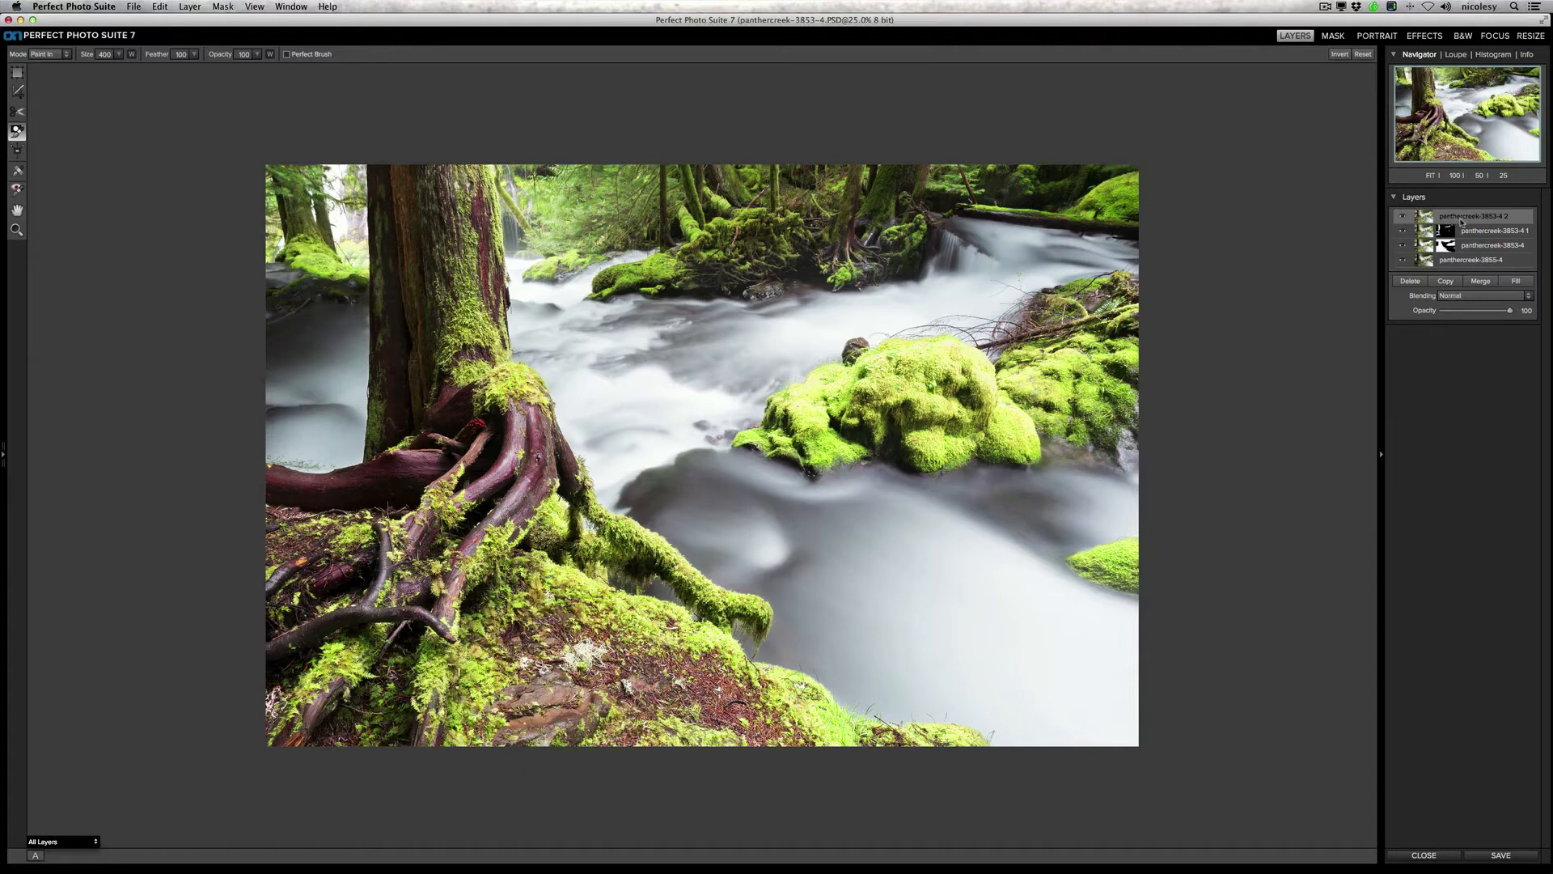
click(1425, 36)
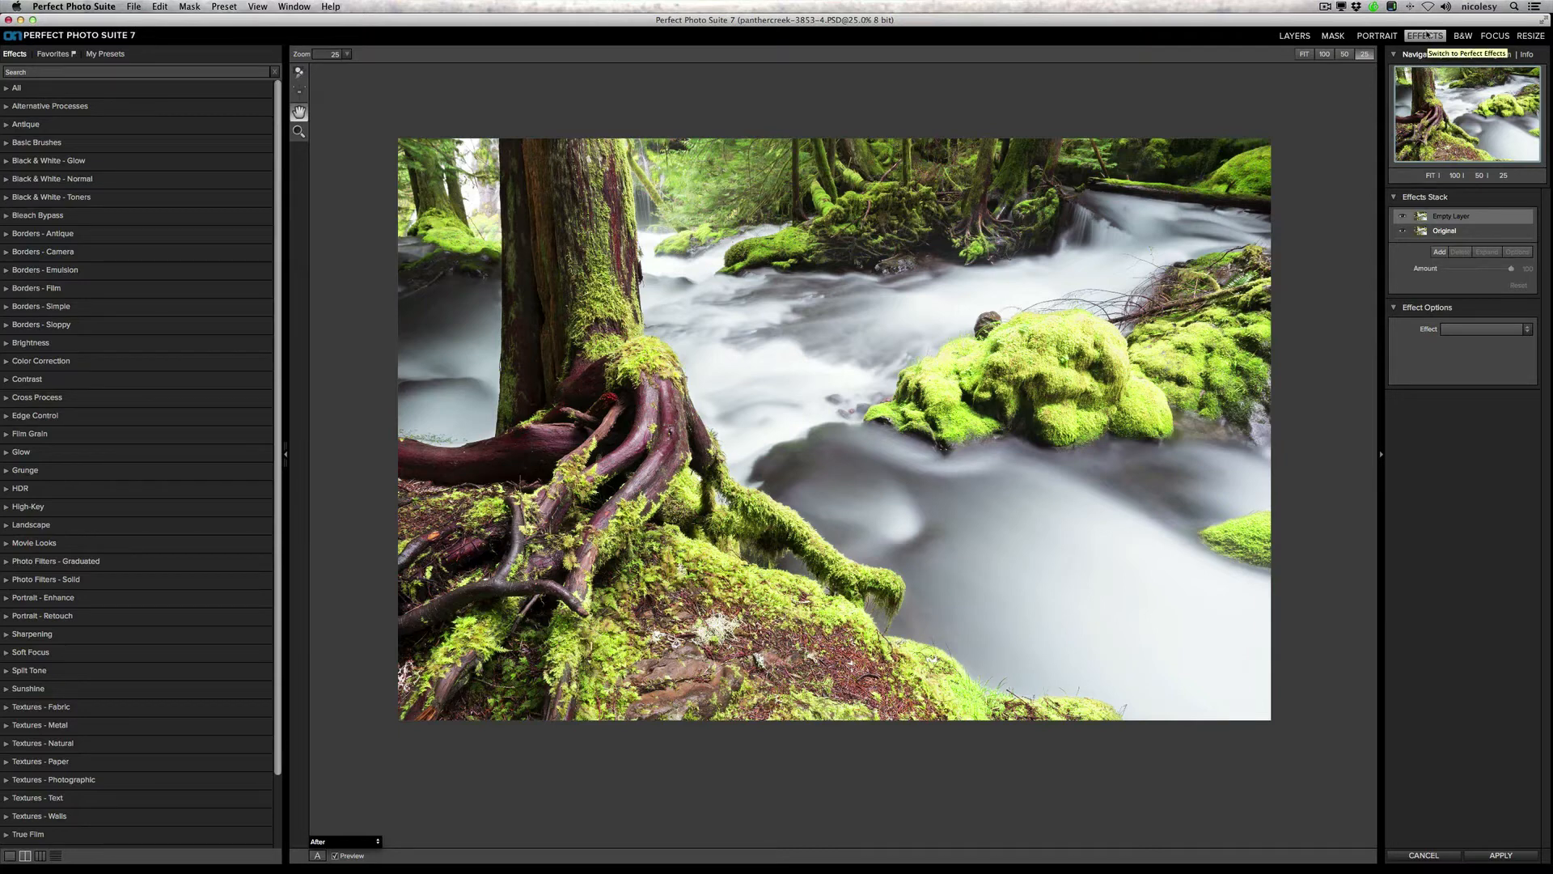
Step: Compare the Magic Forest and Radiance presets from the Favorites, and settle on Magic Forest for the first effect layer
click(53, 55)
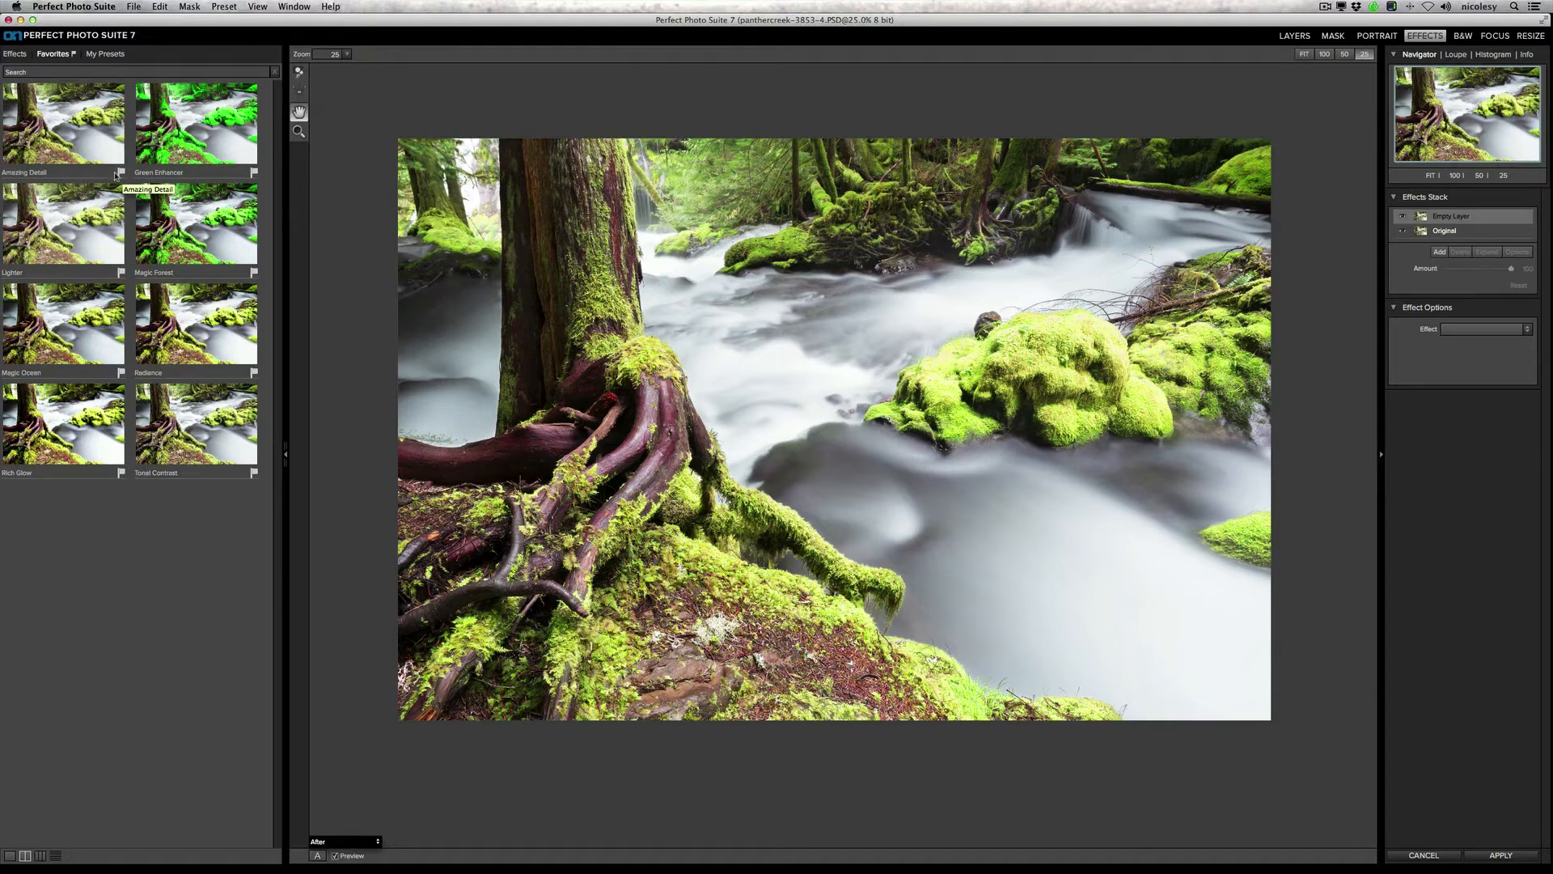
click(16, 72)
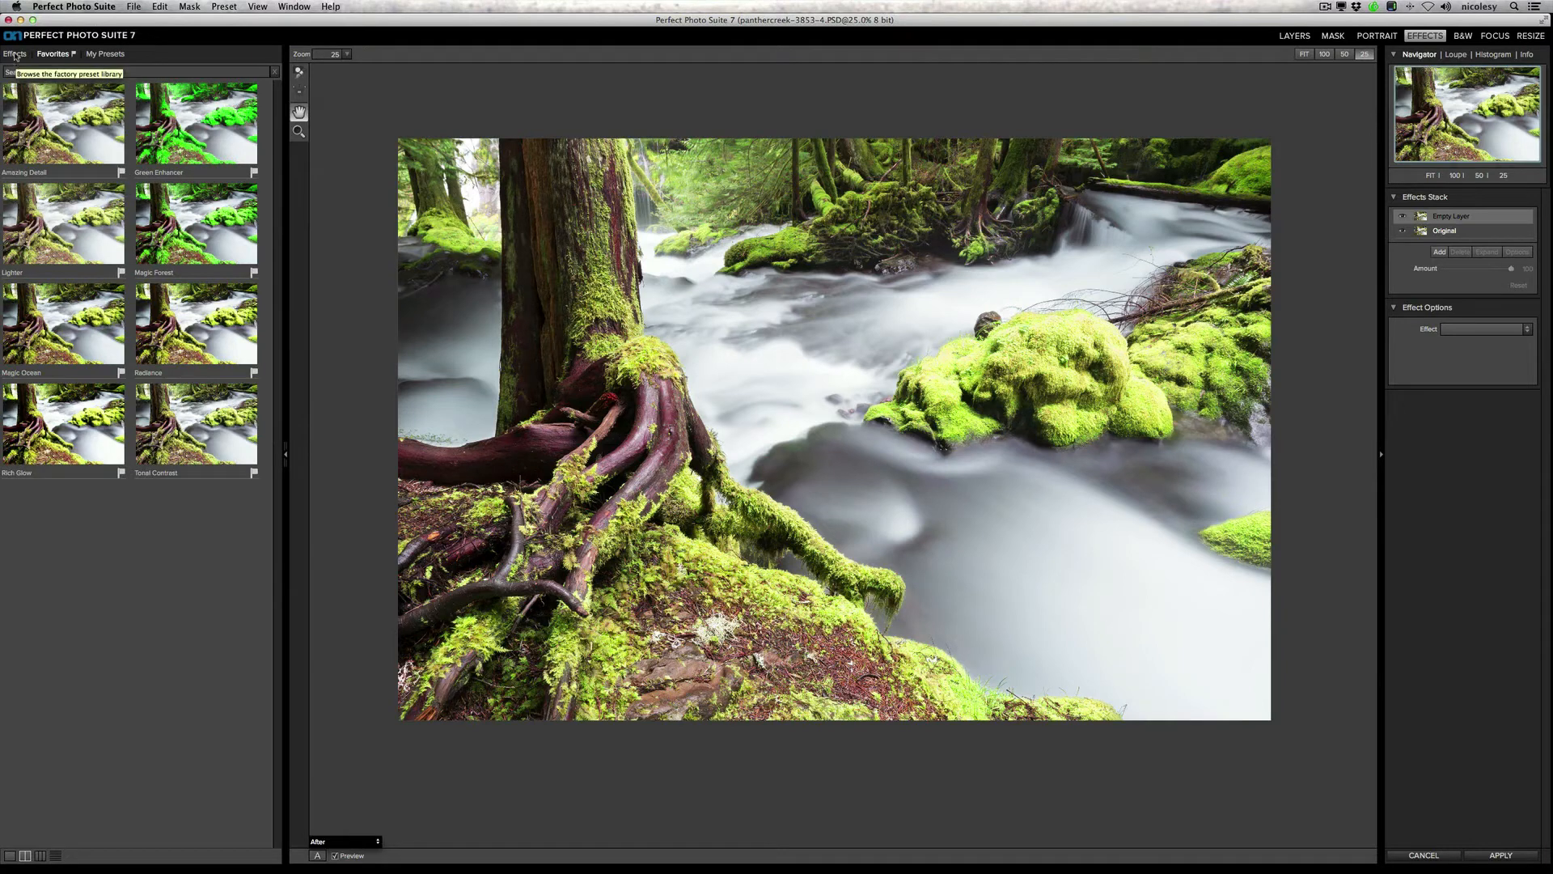
click(15, 54)
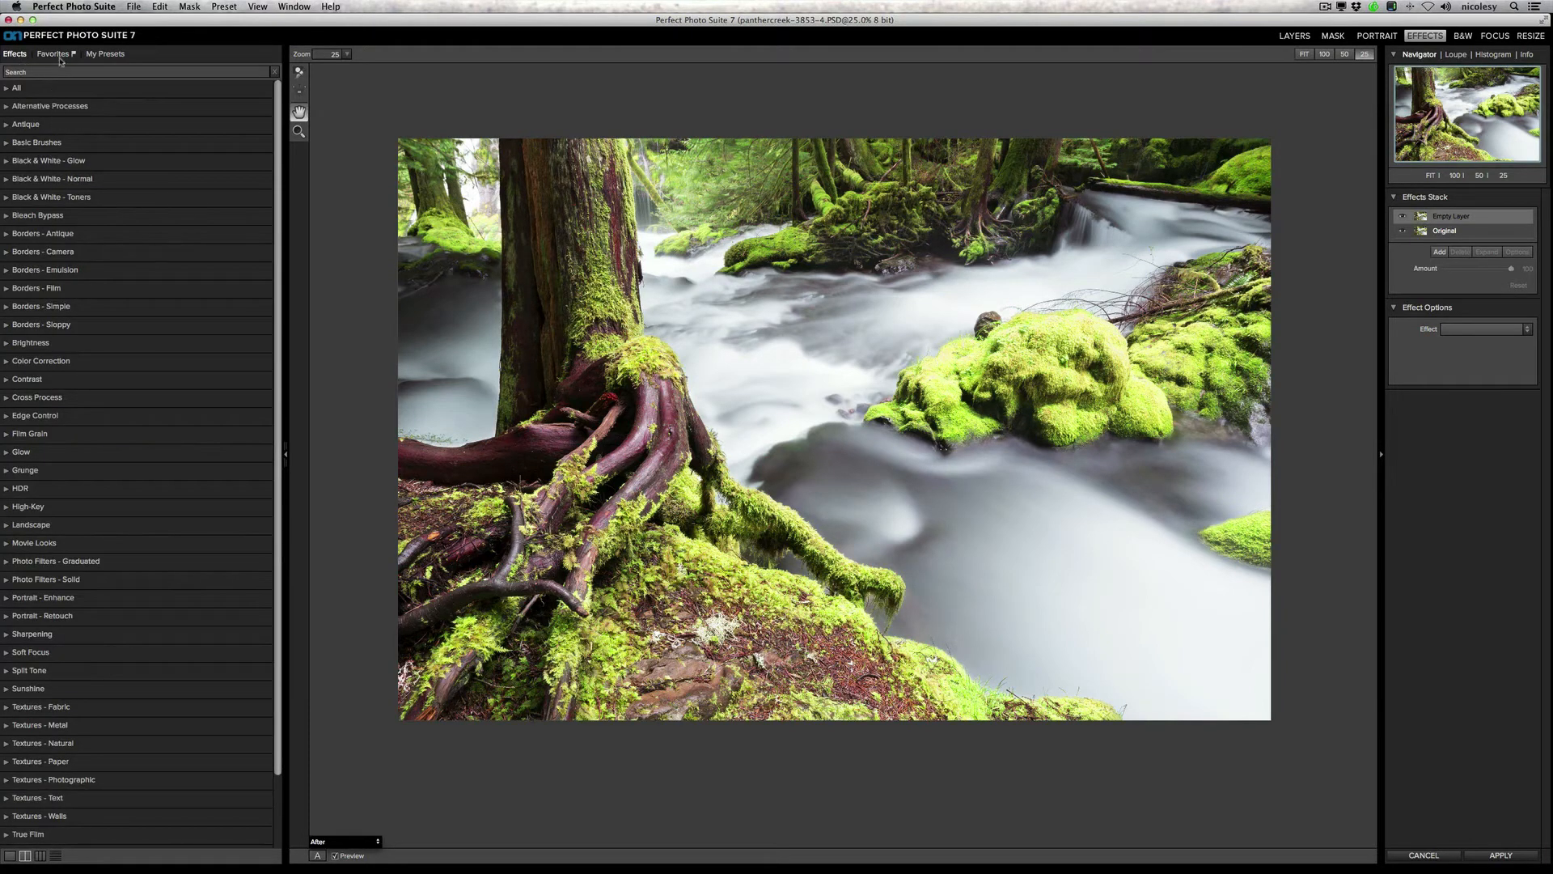
click(55, 54)
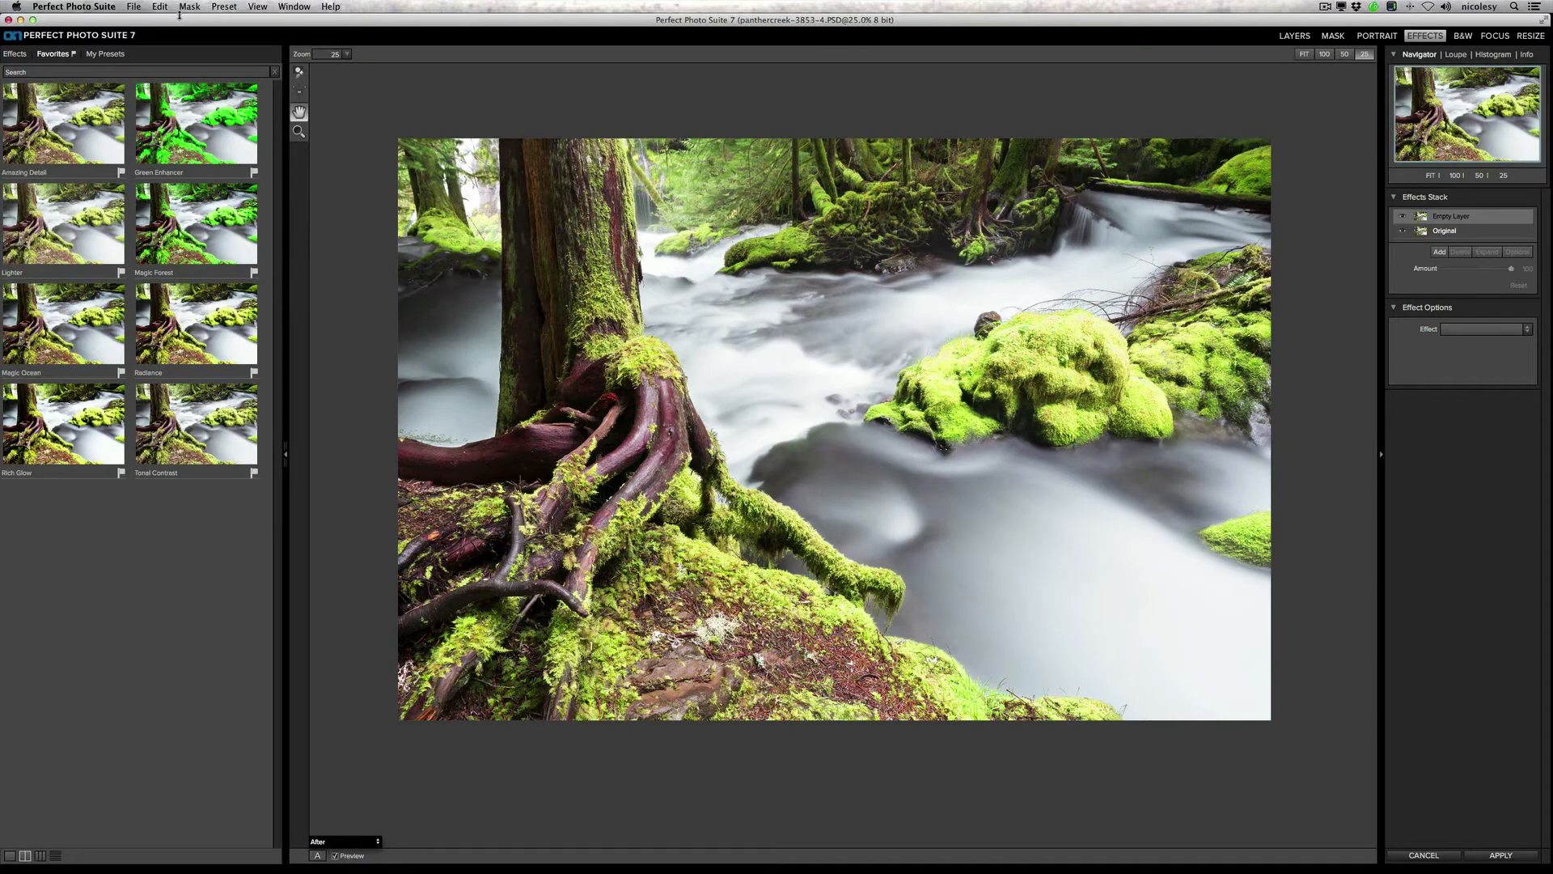
click(203, 228)
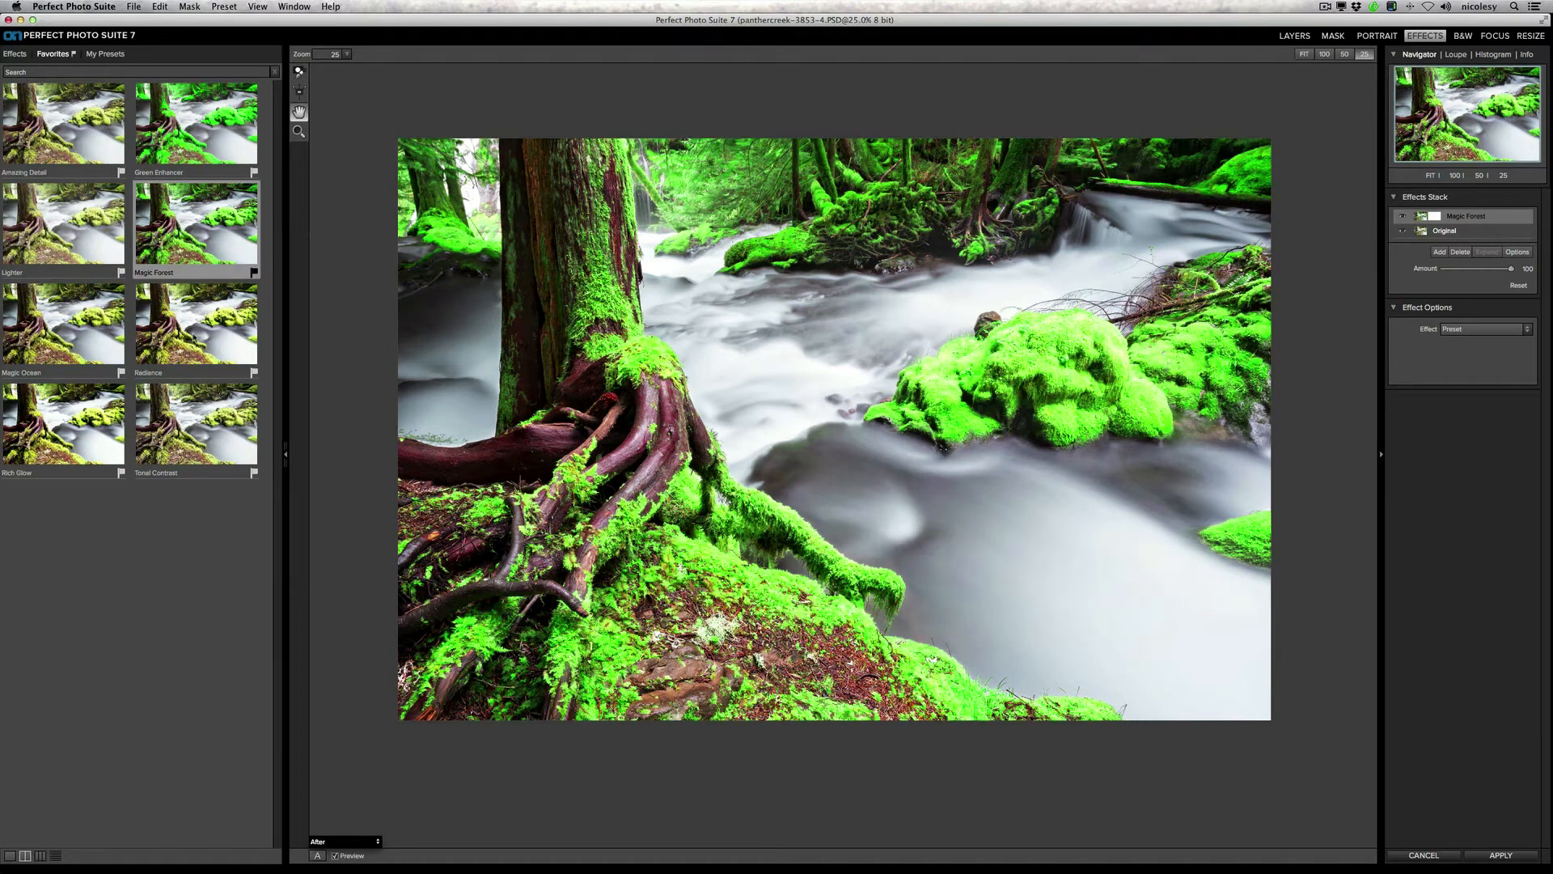
click(198, 338)
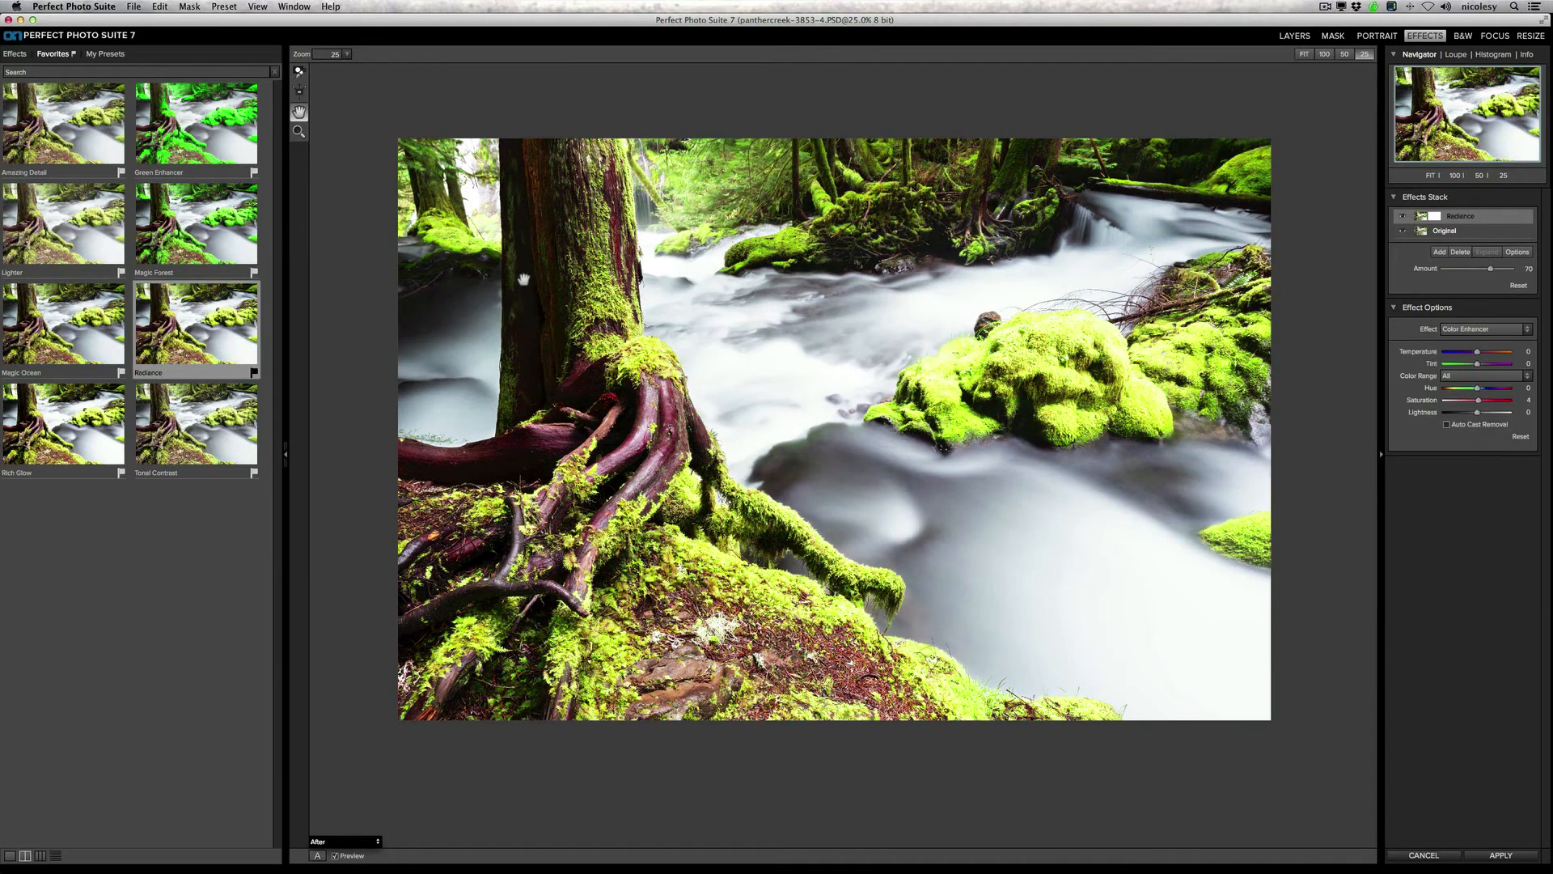
click(233, 230)
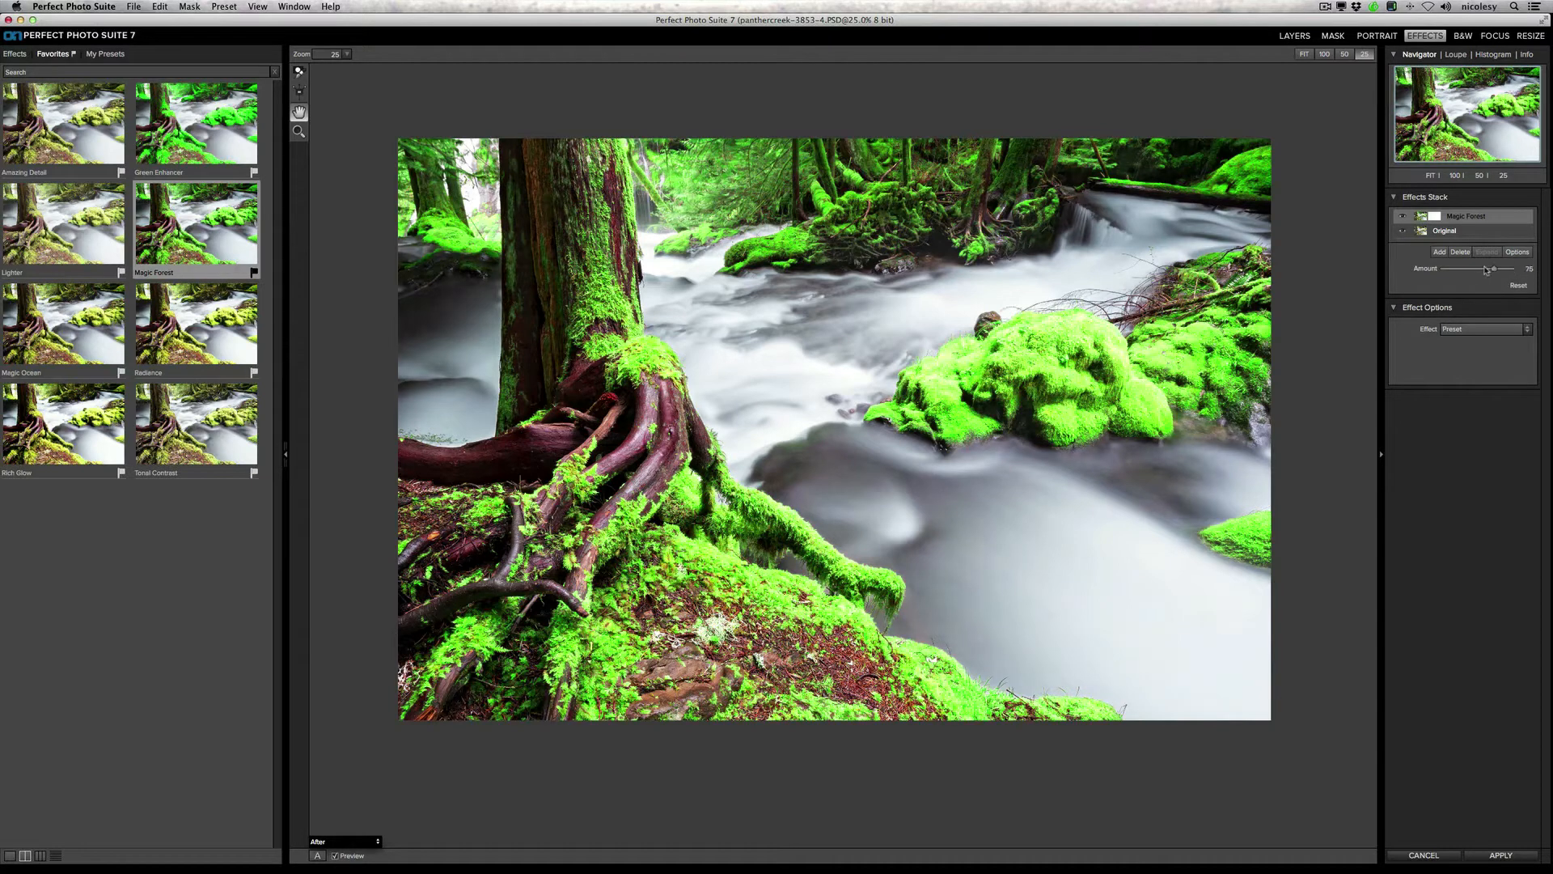
Step: Reduce the Magic Forest effect's amount to below half, and toggle the effect off and on to check it
drag(1486, 269, 1523, 272)
drag(1516, 272, 1498, 272)
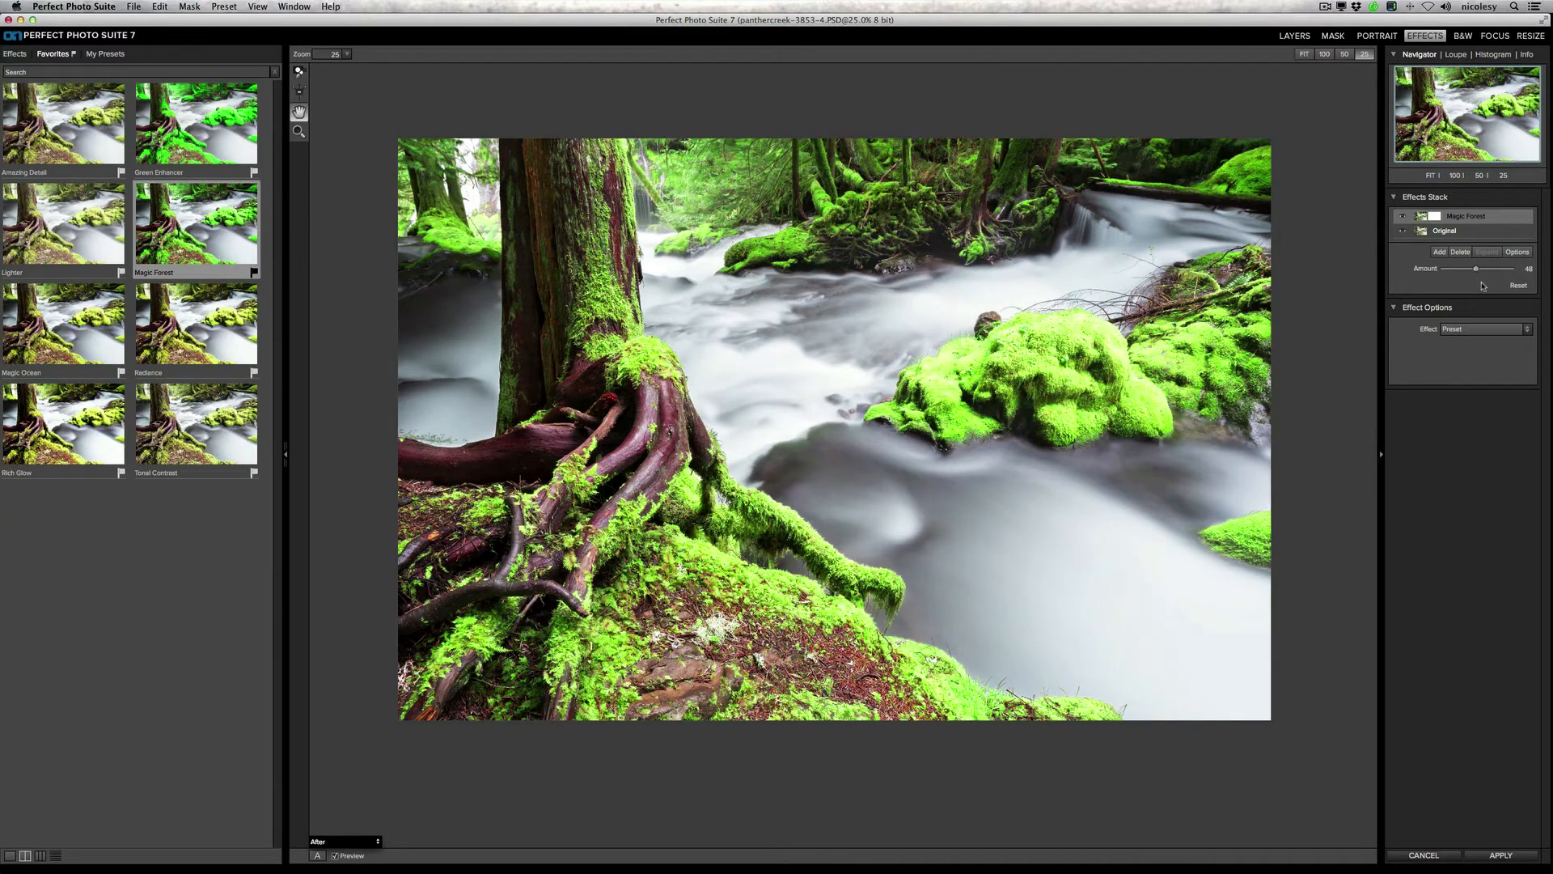
click(1404, 217)
click(1403, 216)
click(1405, 217)
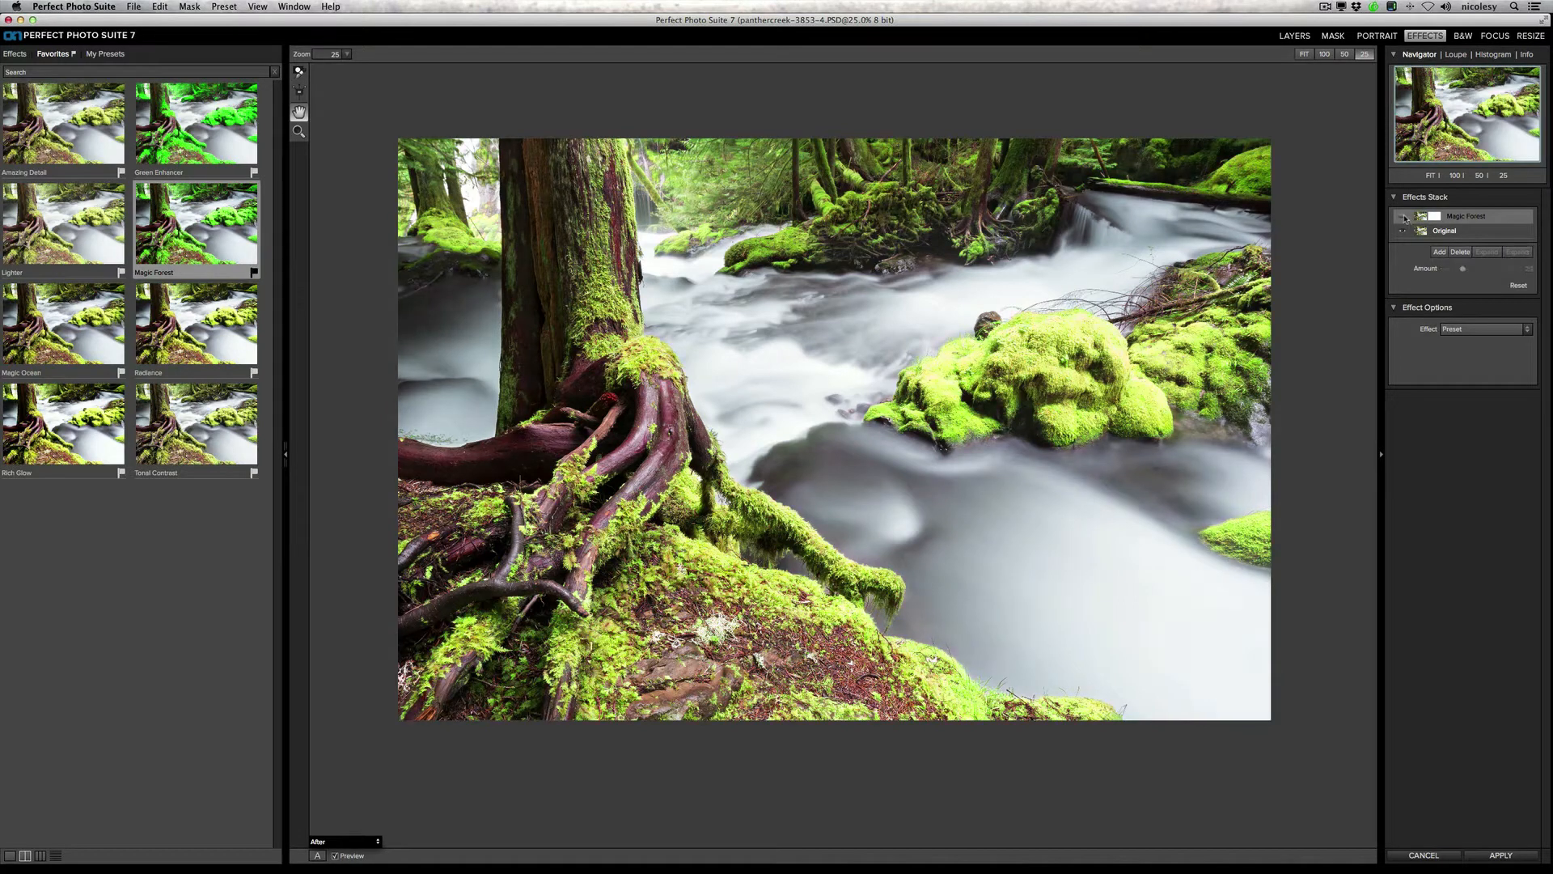
click(1404, 216)
Step: Add a second effect layer, enlarge the Favorites previews to a single column, and apply the Radiance preset
click(1440, 253)
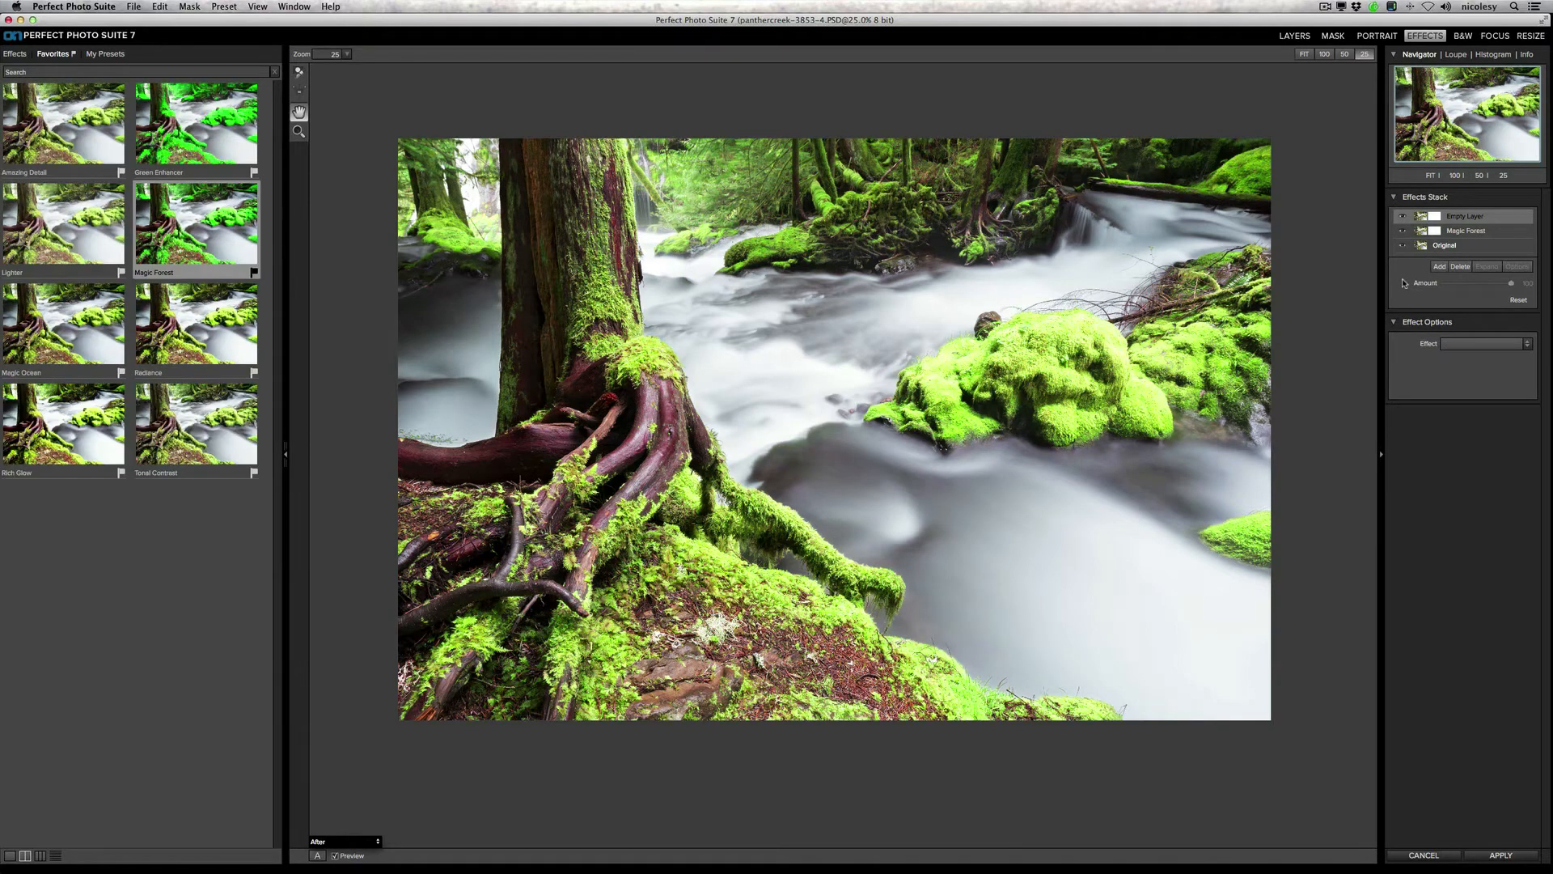
click(11, 855)
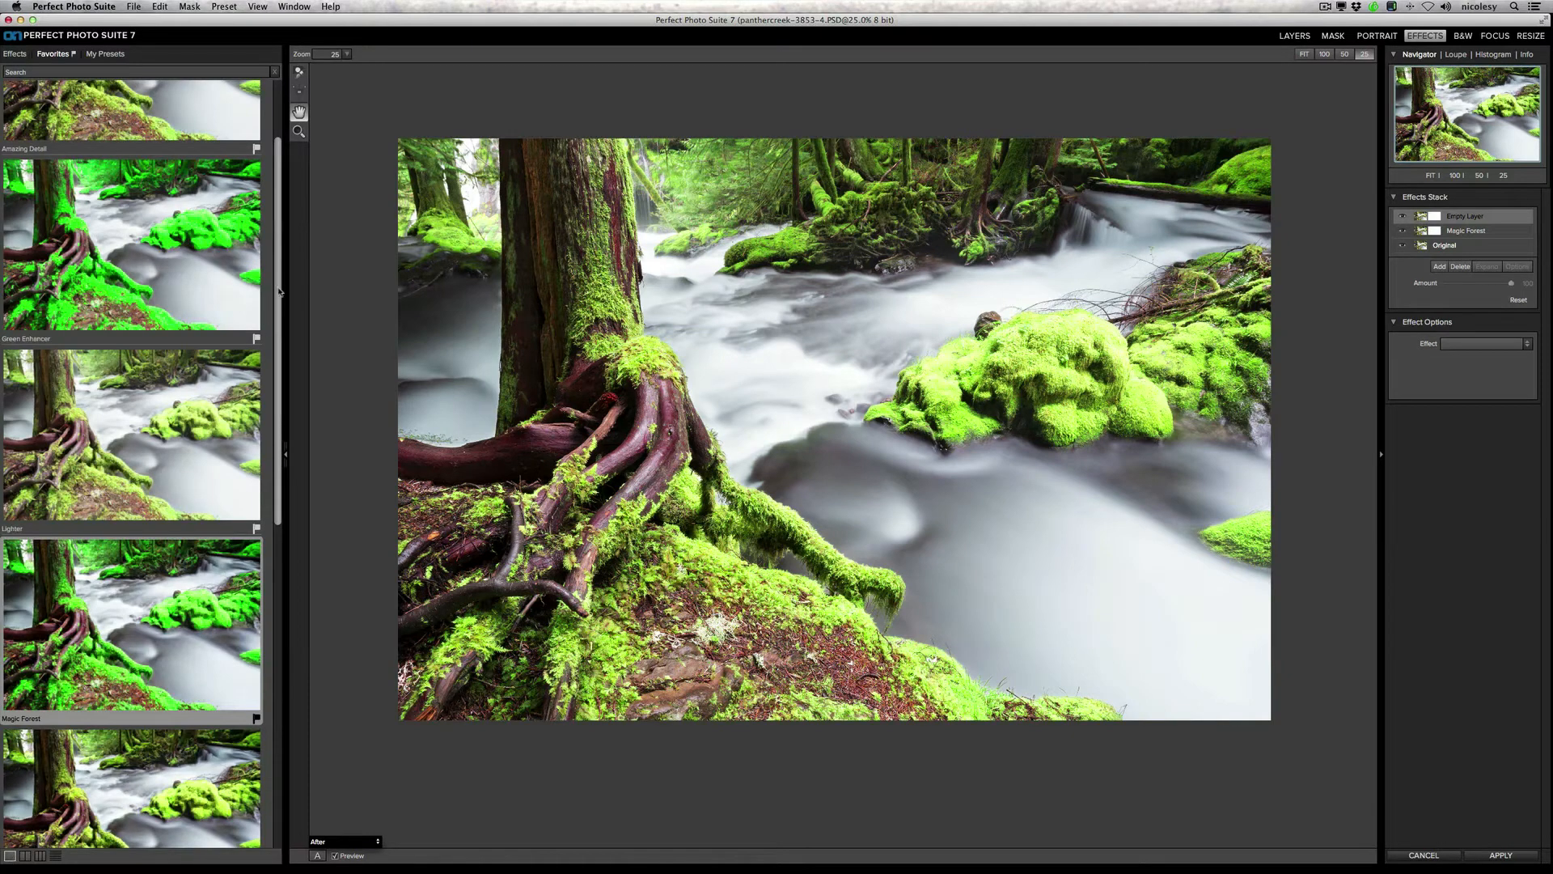
scroll(279, 292, up, 3)
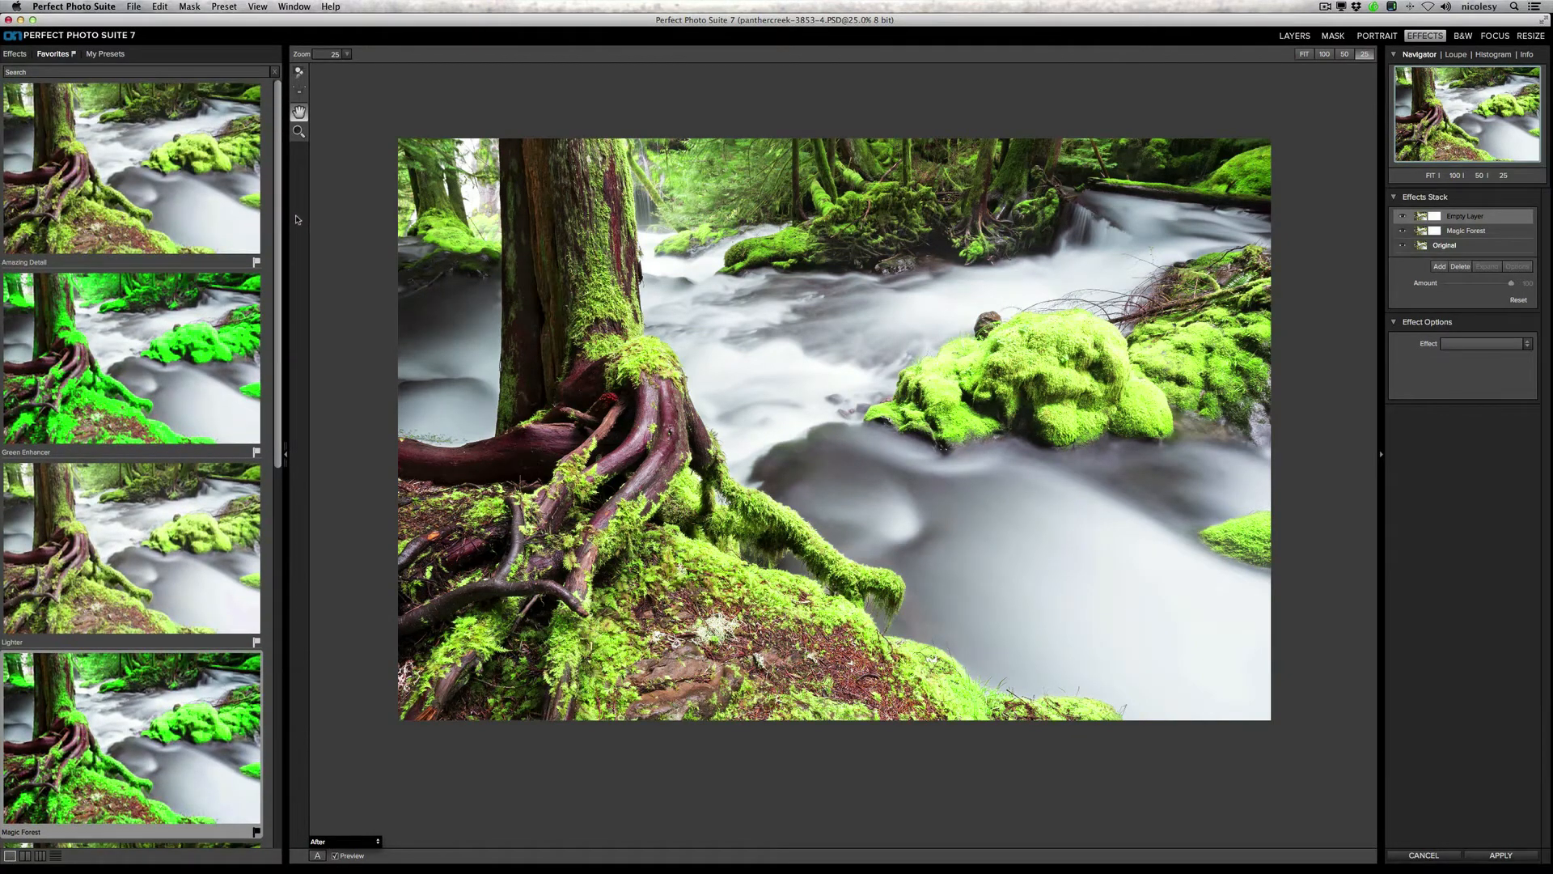
drag(296, 219, 289, 622)
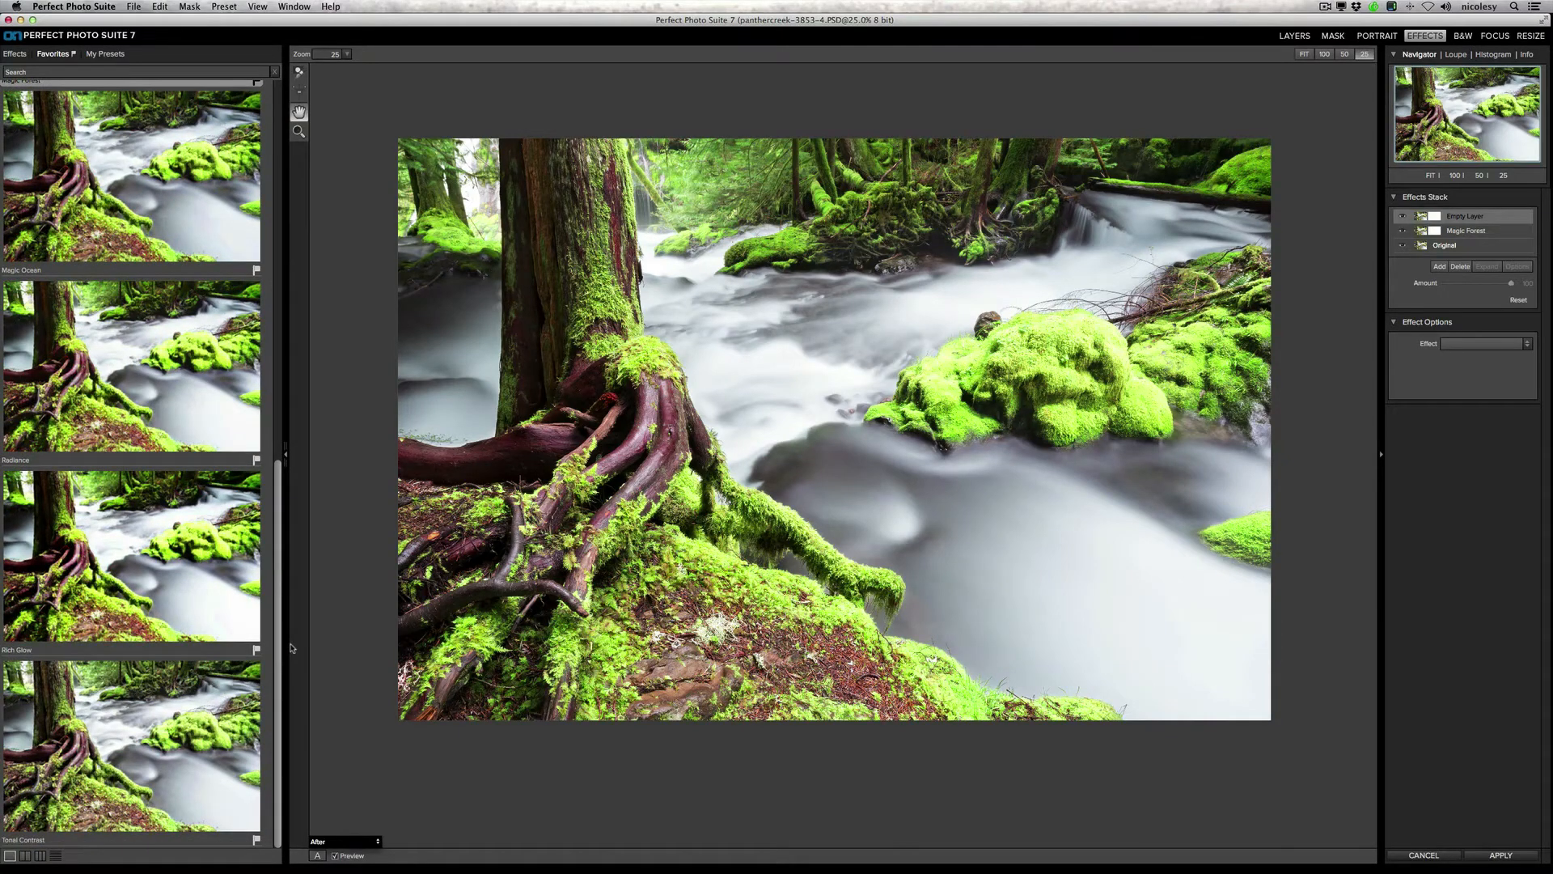
click(182, 383)
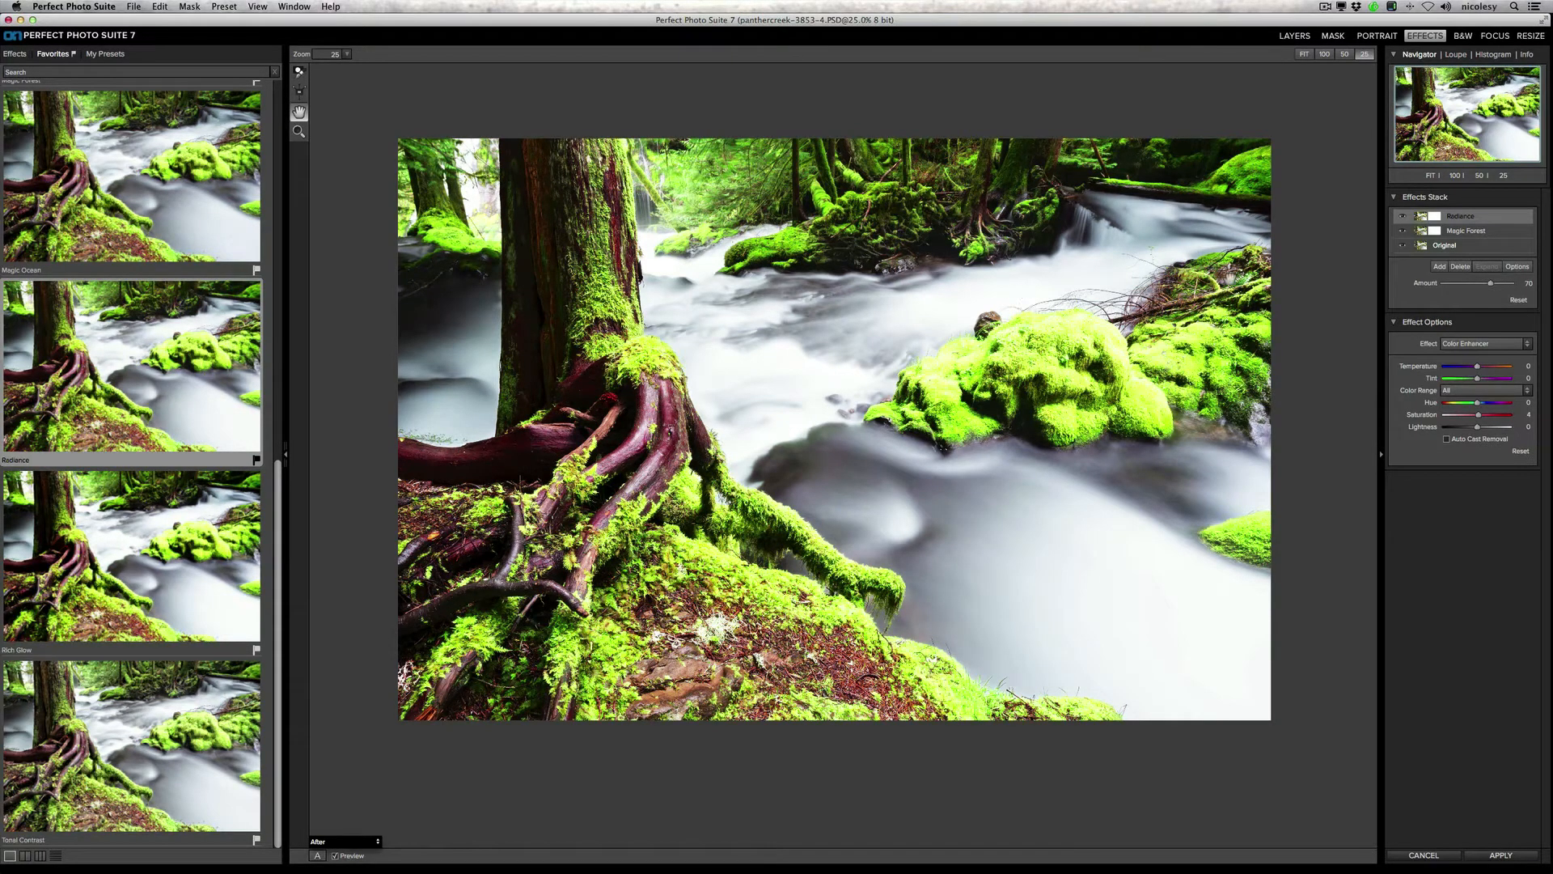
Step: In Radiance's blending options, keep the Soft Light mode, lower the amount to about 45, and apply the settings
click(1521, 267)
drag(888, 359, 1454, 439)
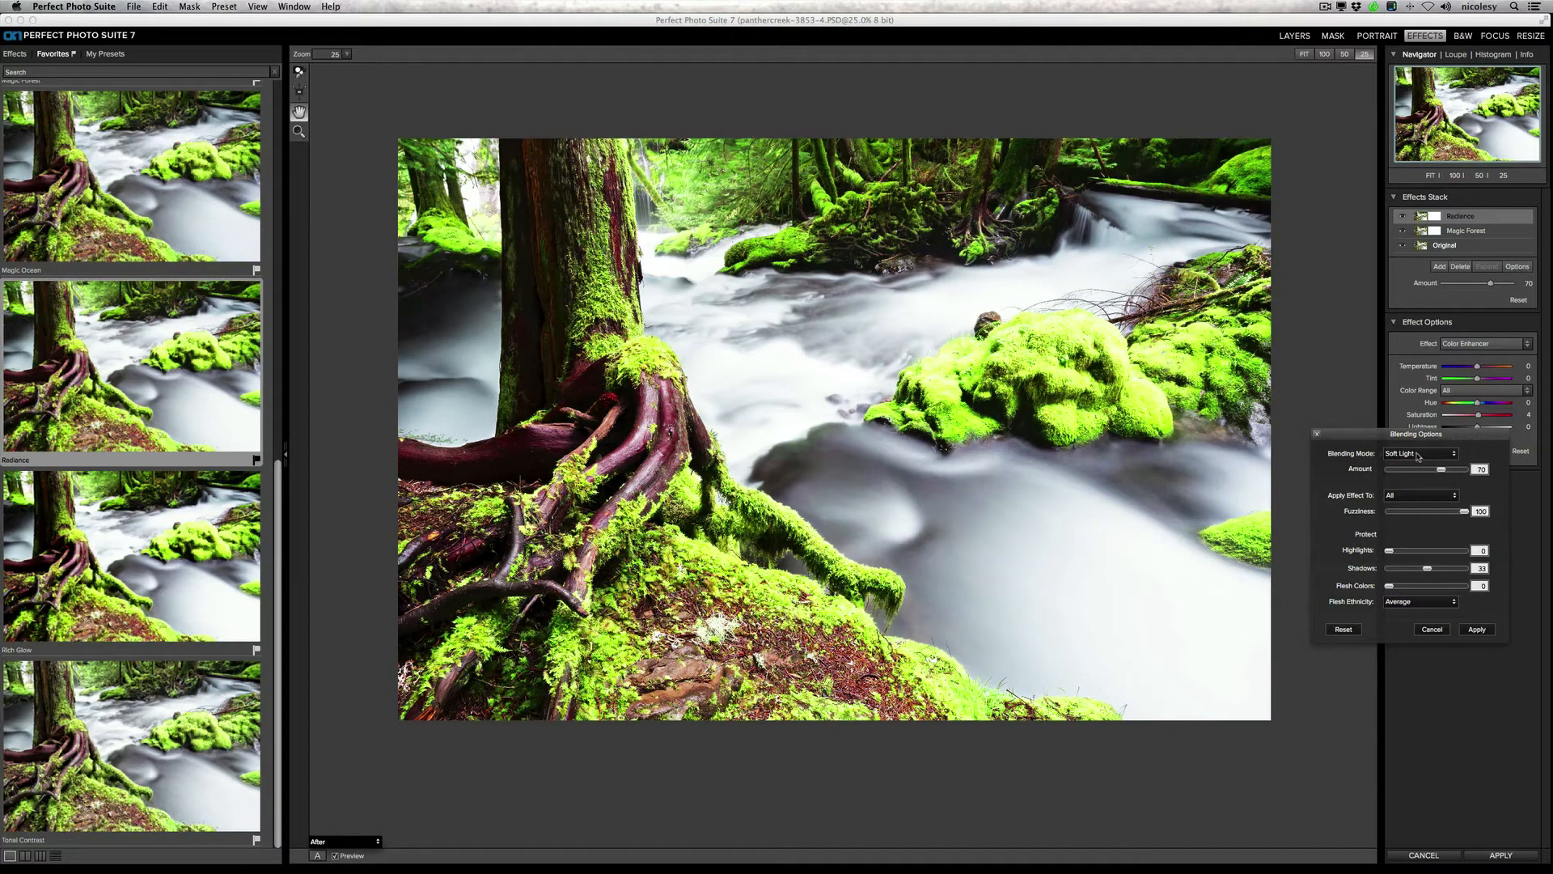
click(1418, 455)
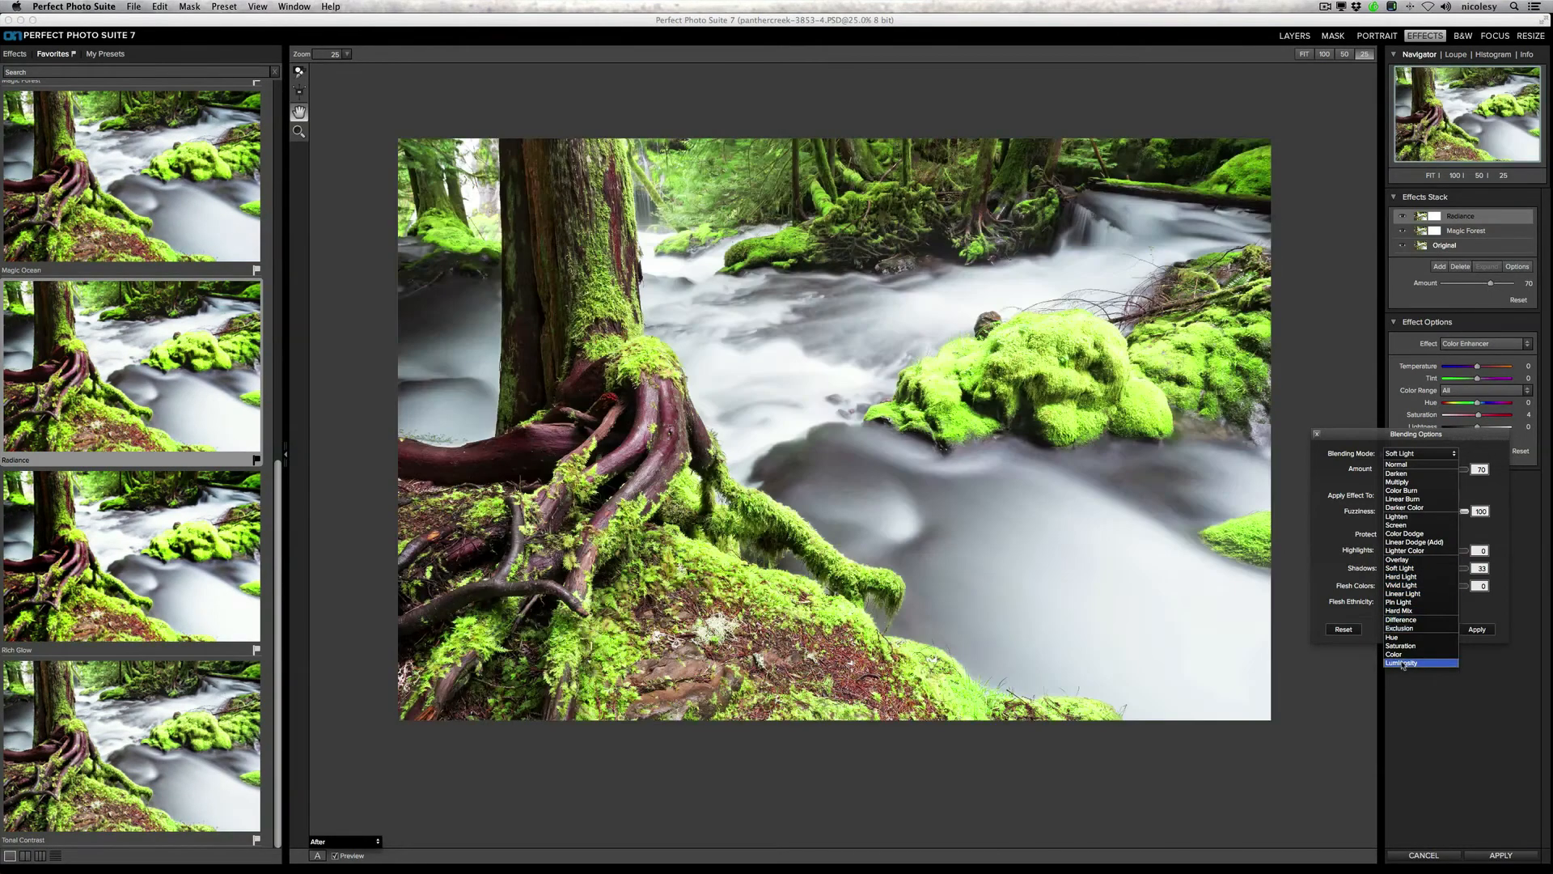
click(1406, 568)
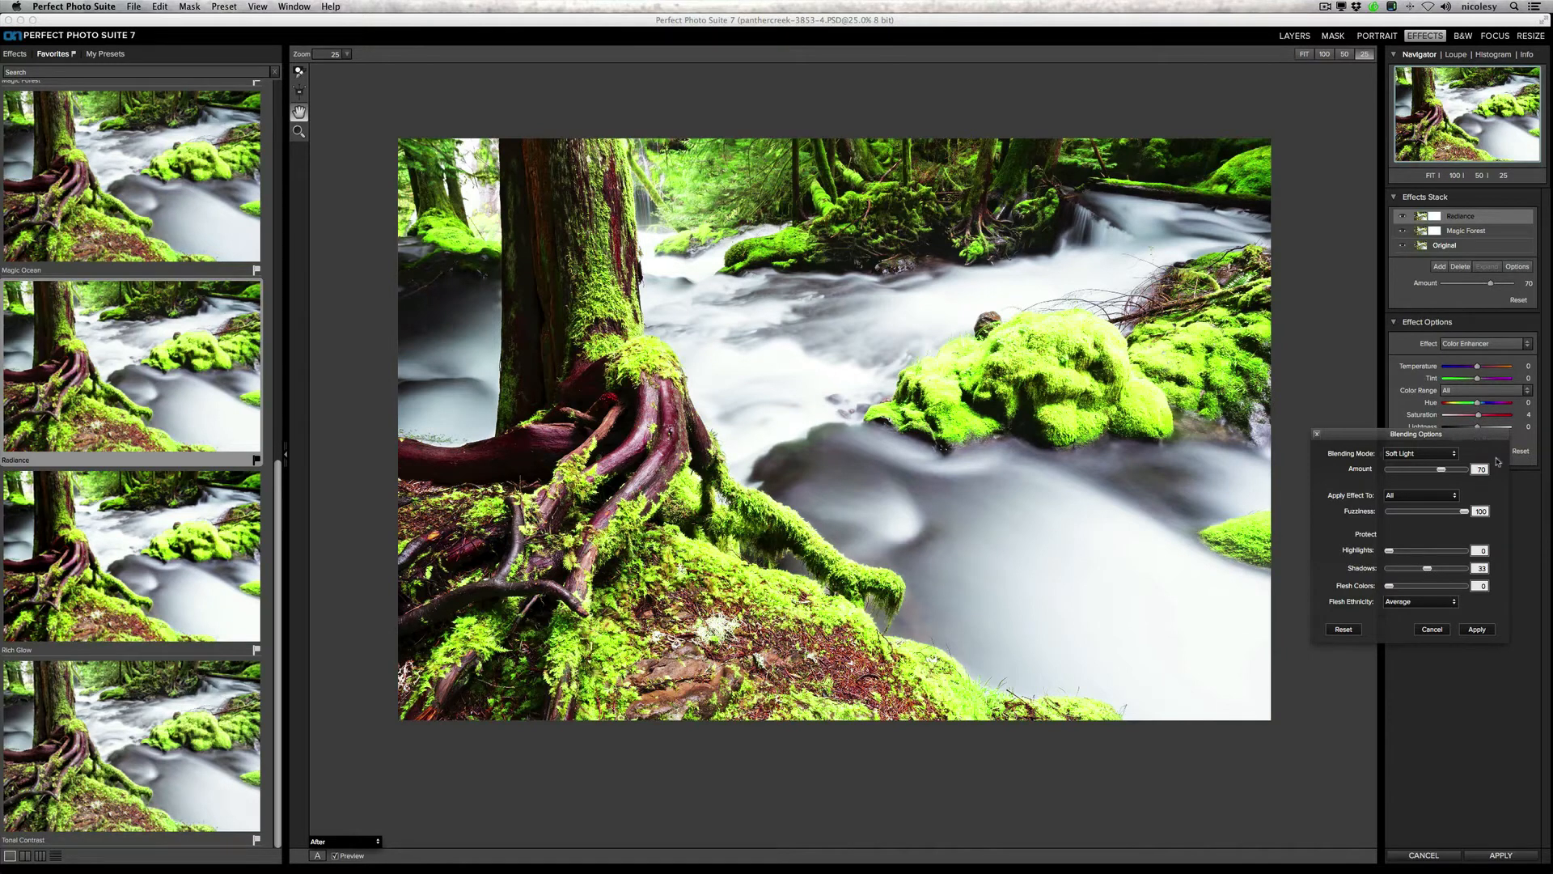
drag(1440, 475, 1427, 473)
click(1477, 630)
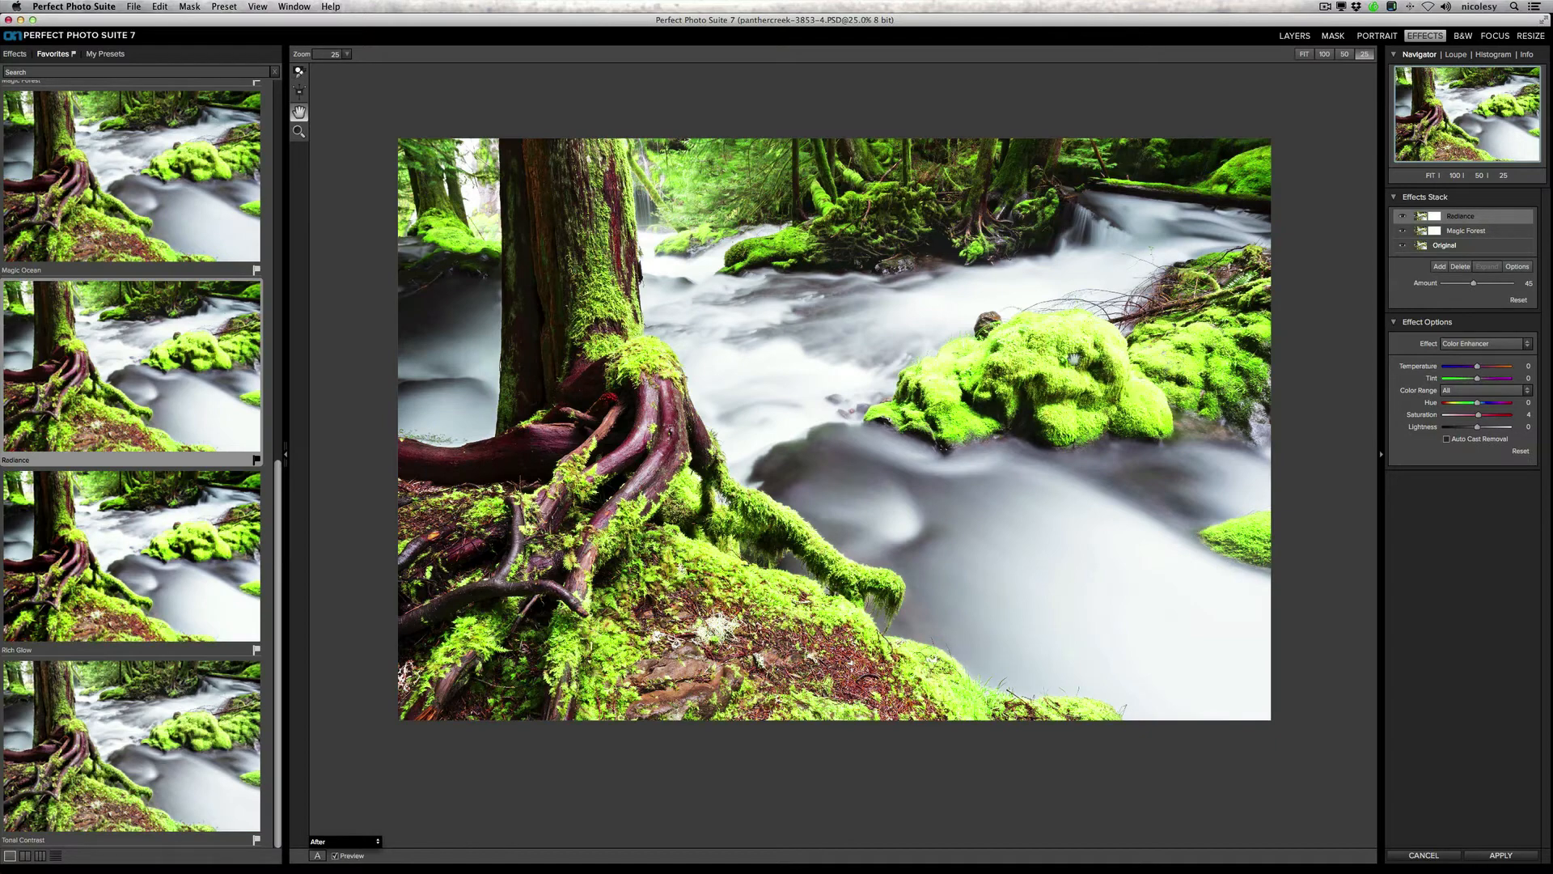
Step: Mask the Radiance effect out of the bright upper stream with the Masking Brush at reduced opacity, and toggle the effect to compare
click(299, 72)
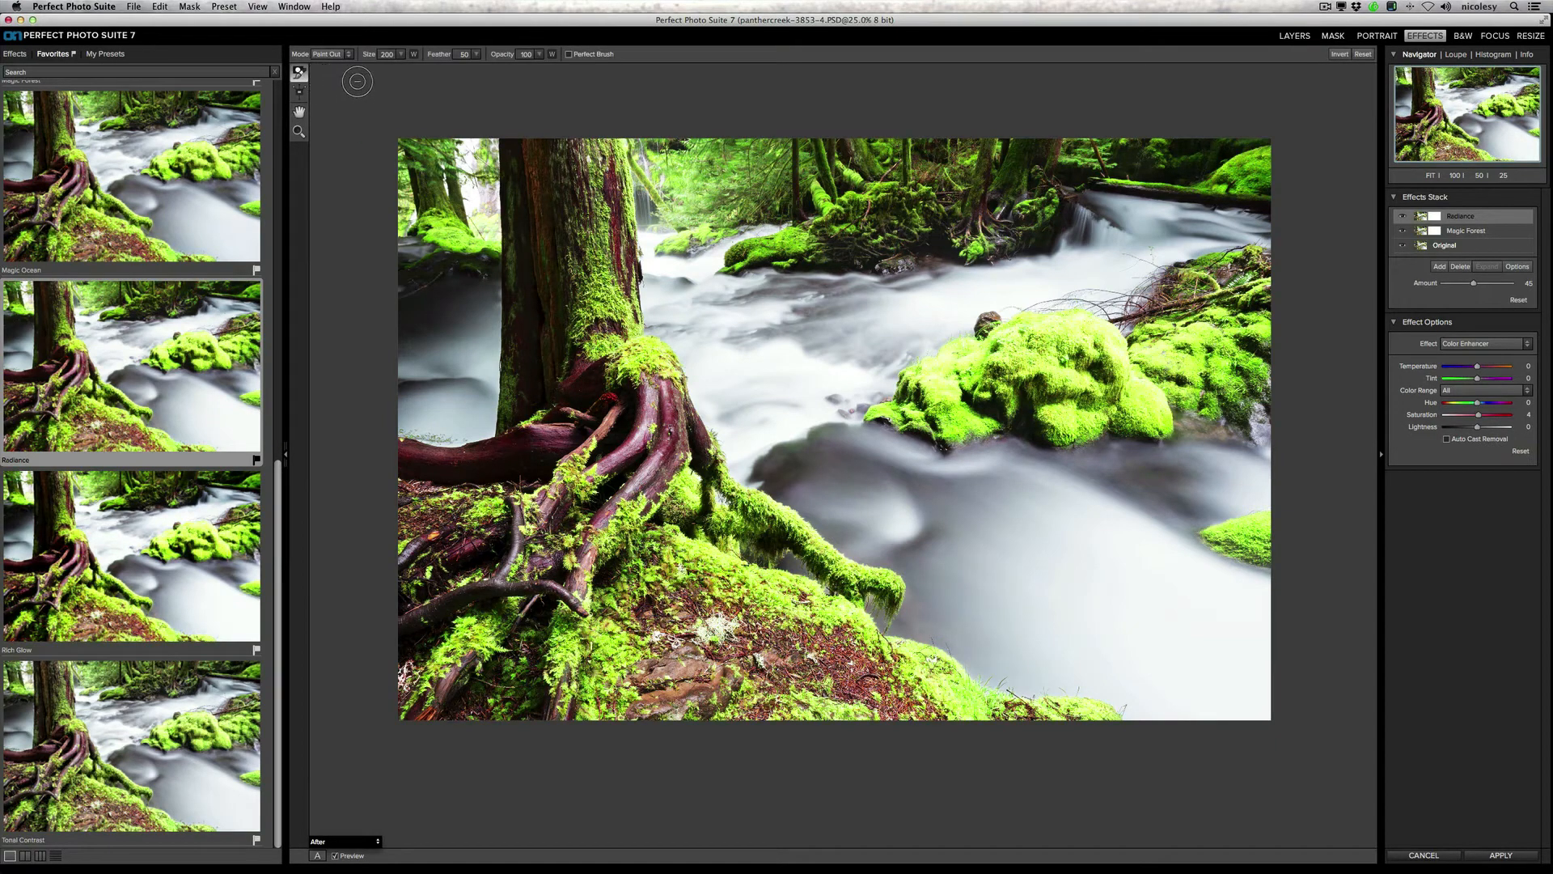
click(540, 55)
drag(518, 69, 479, 68)
click(476, 54)
click(570, 54)
key(bracketright)
key(bracketright)
click(539, 55)
click(593, 57)
key(bracketleft)
key(bracketleft)
key(bracketleft)
click(1405, 215)
click(1405, 216)
Step: Add a third effect layer, review the Favorites presets, and return their previews to two columns
click(1444, 267)
scroll(182, 259, up, 3)
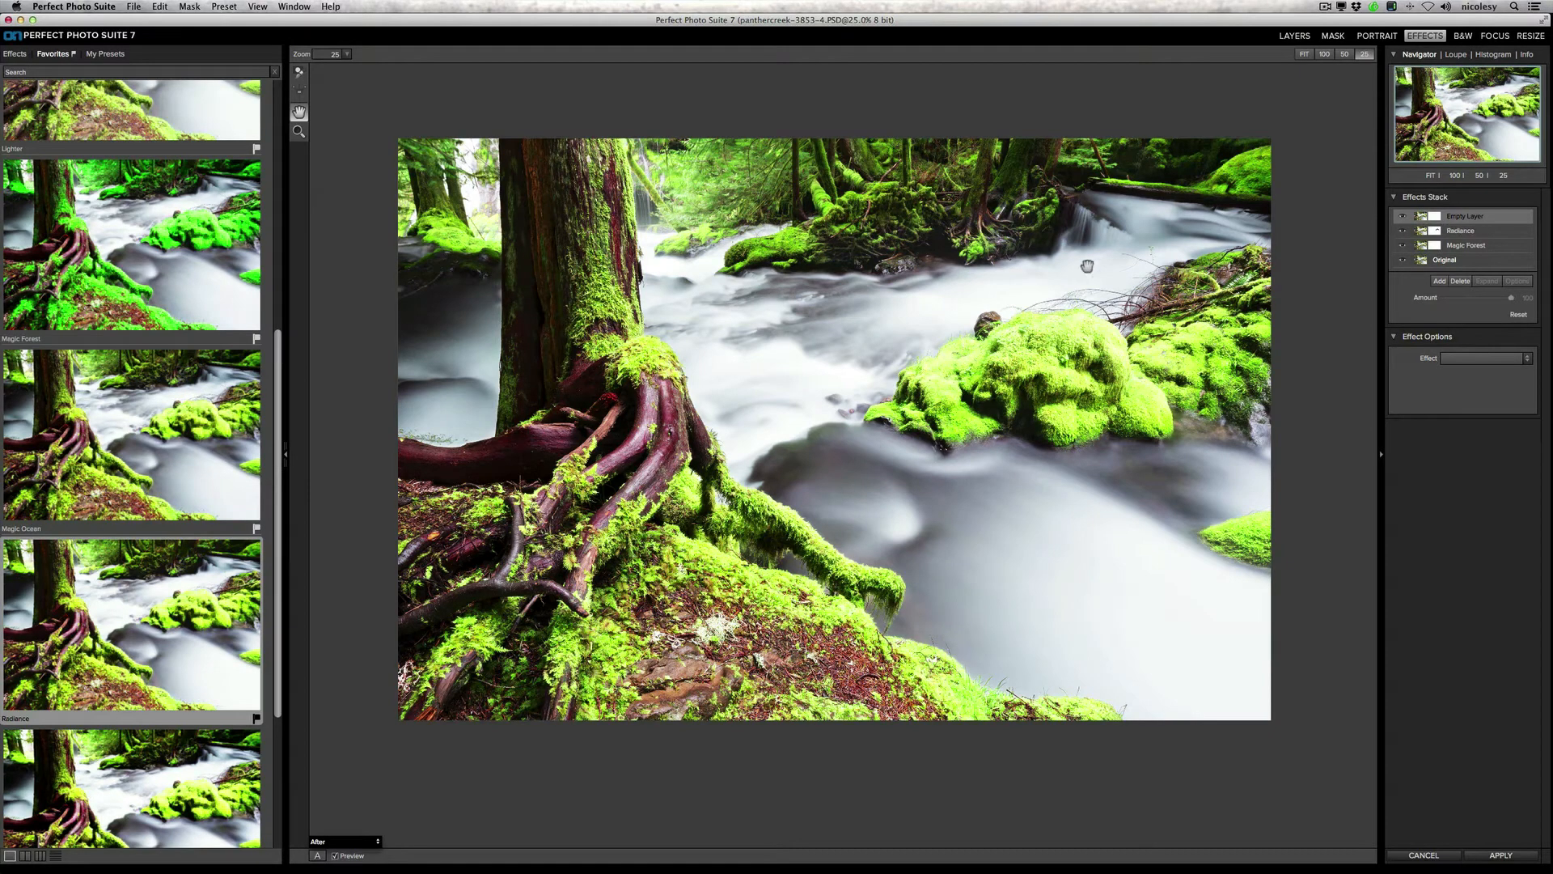
scroll(277, 384, down, 3)
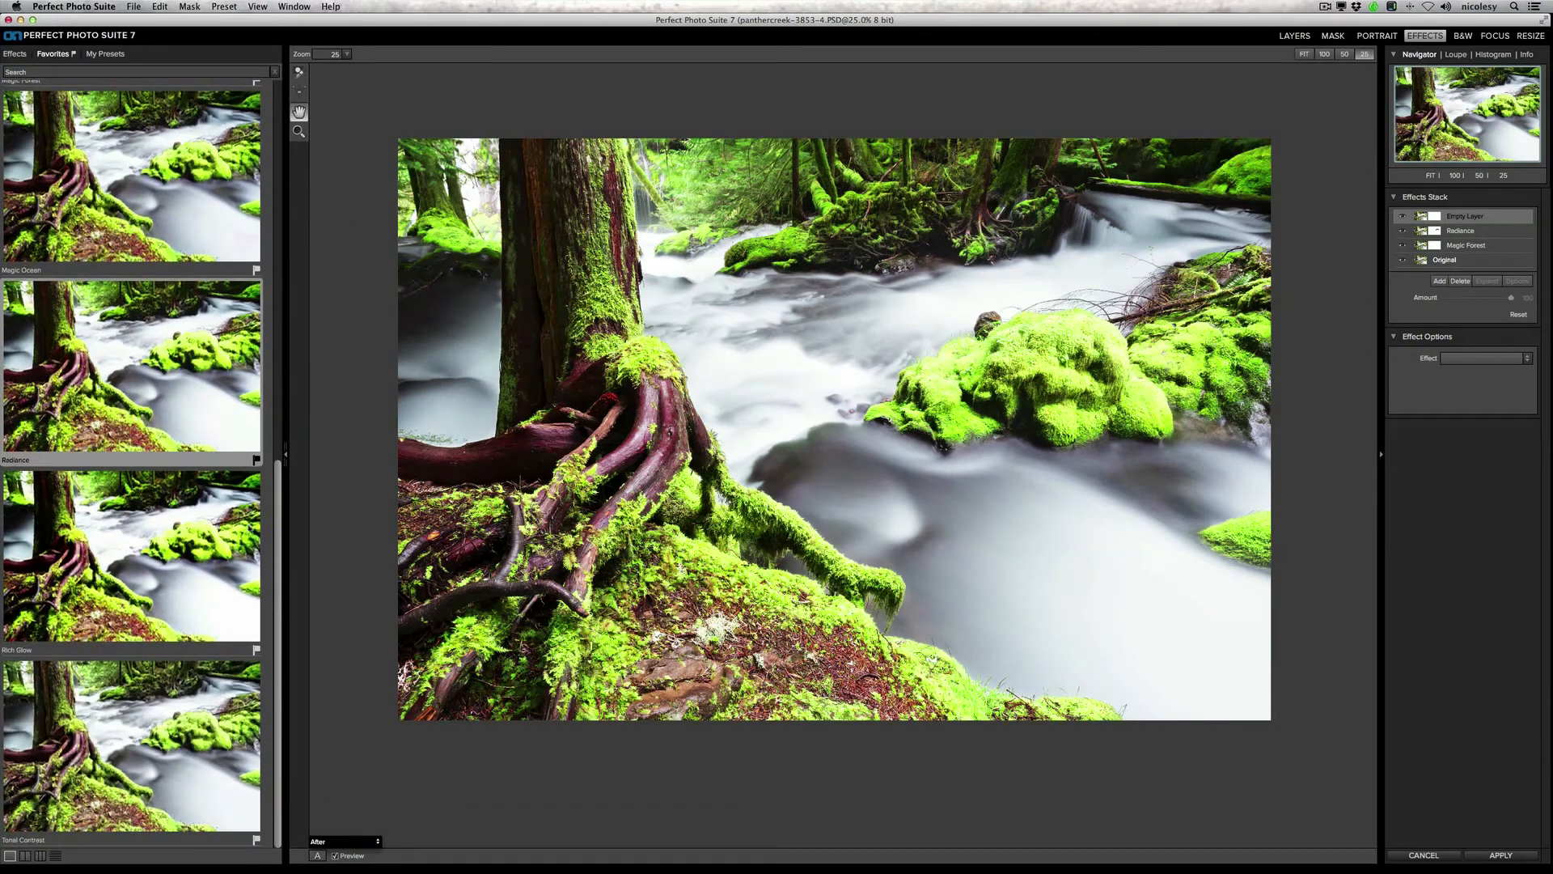
drag(278, 492, 285, 110)
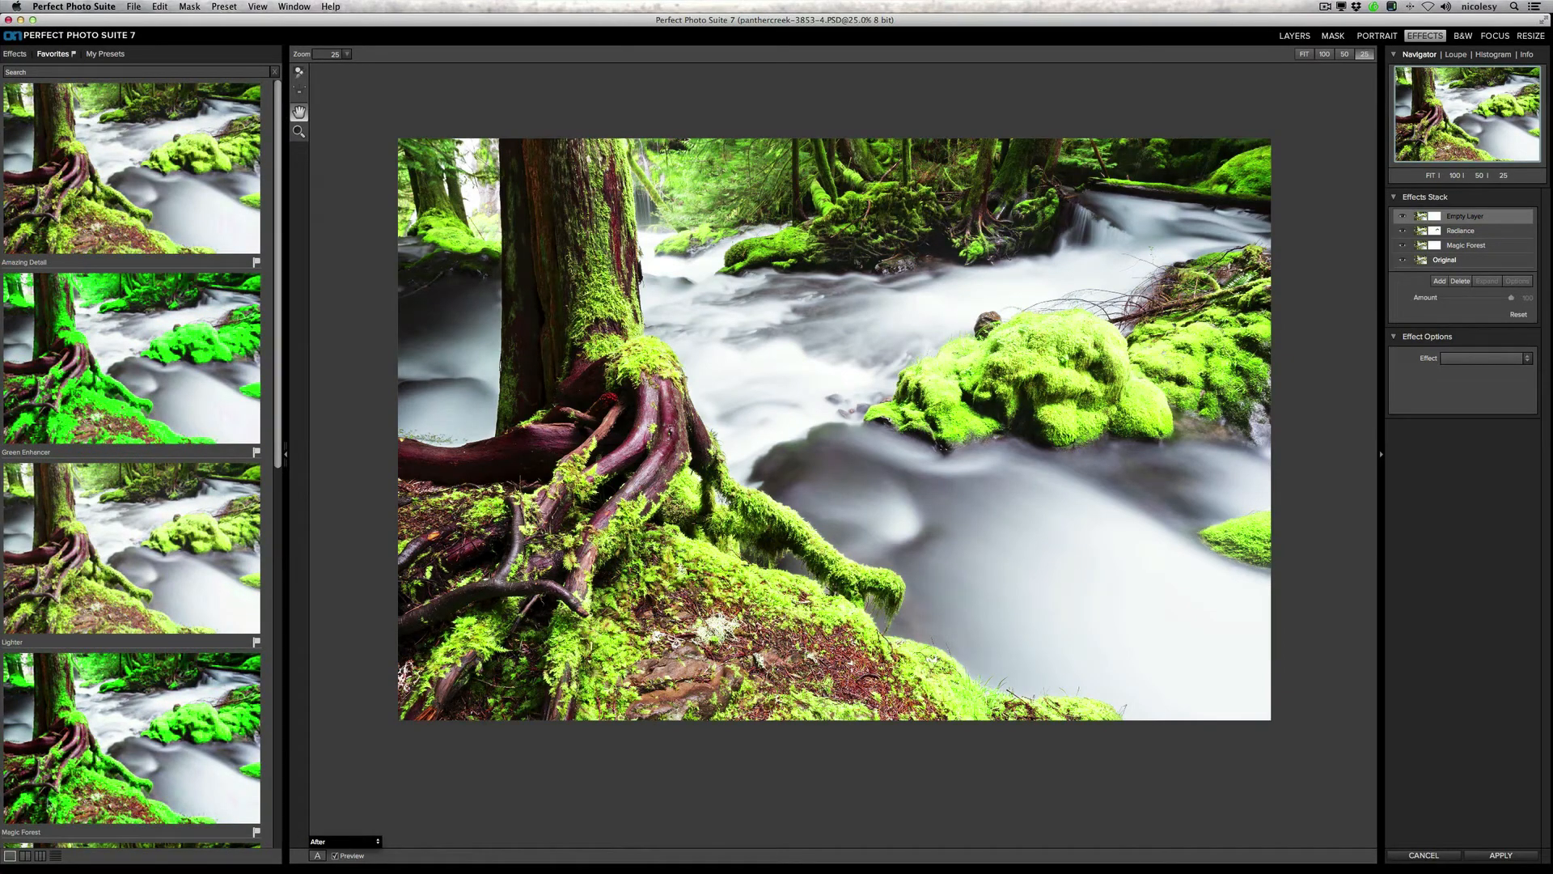
click(25, 855)
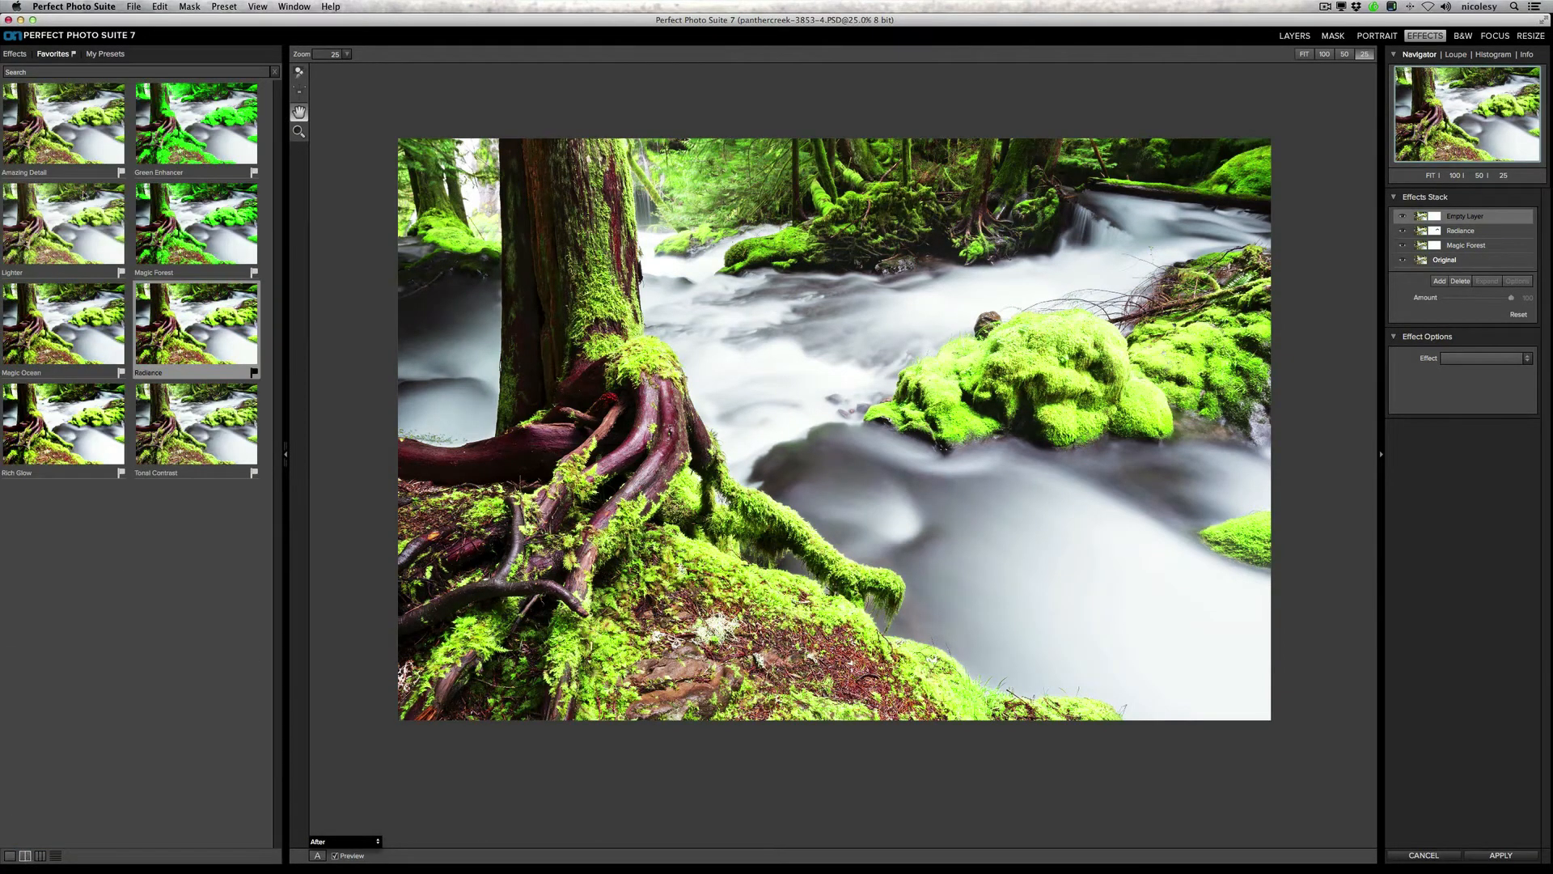
Step: Browse the full effects library and apply the Brush Cooler preset to the empty third effect layer
click(20, 56)
click(18, 88)
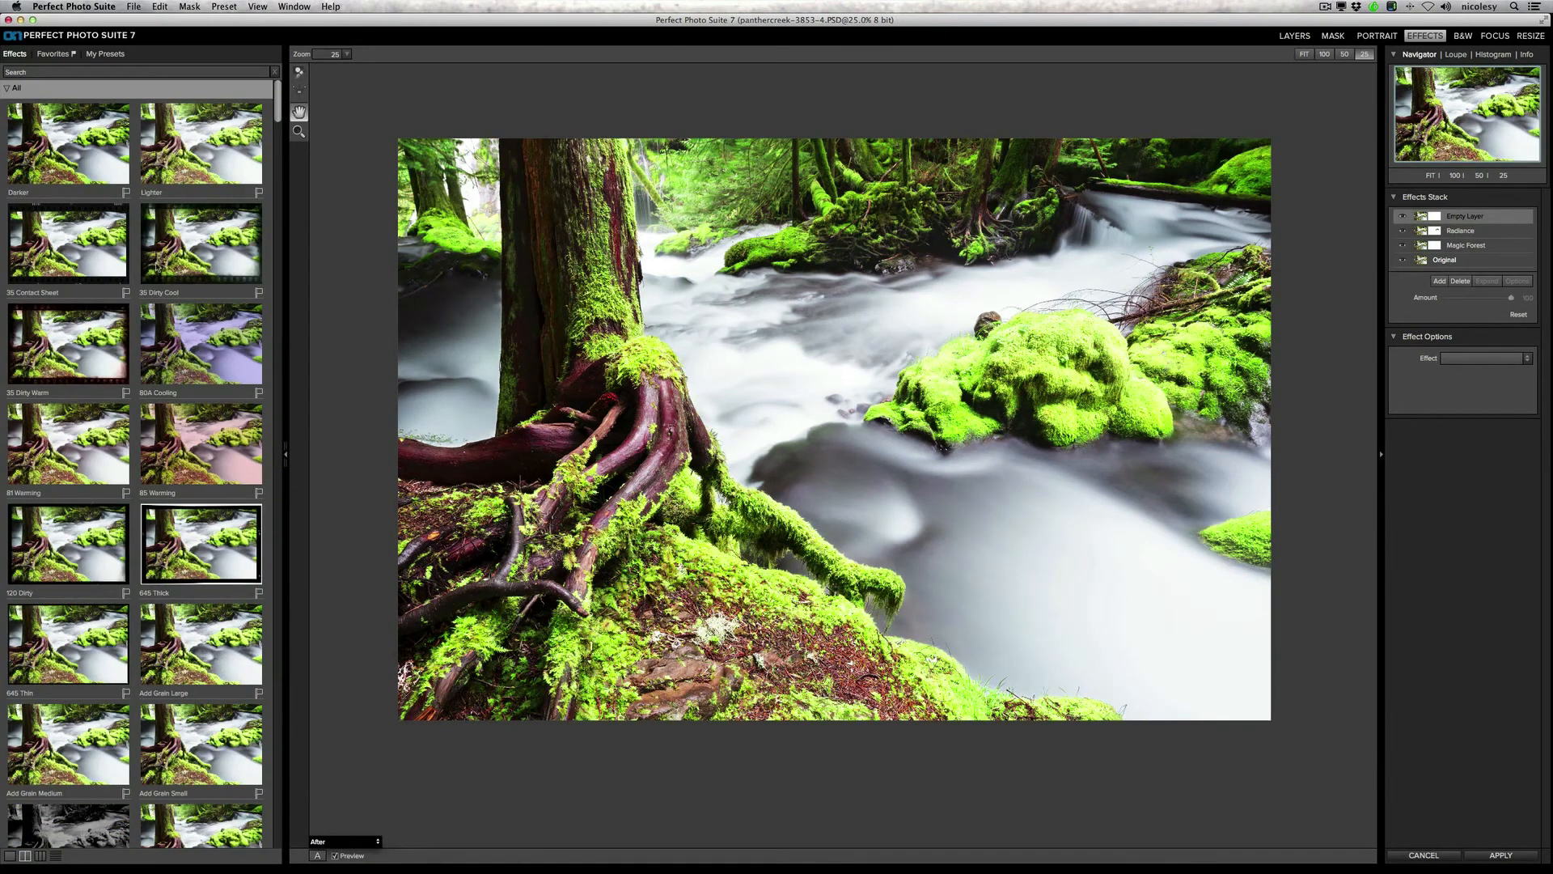
scroll(184, 329, down, 10)
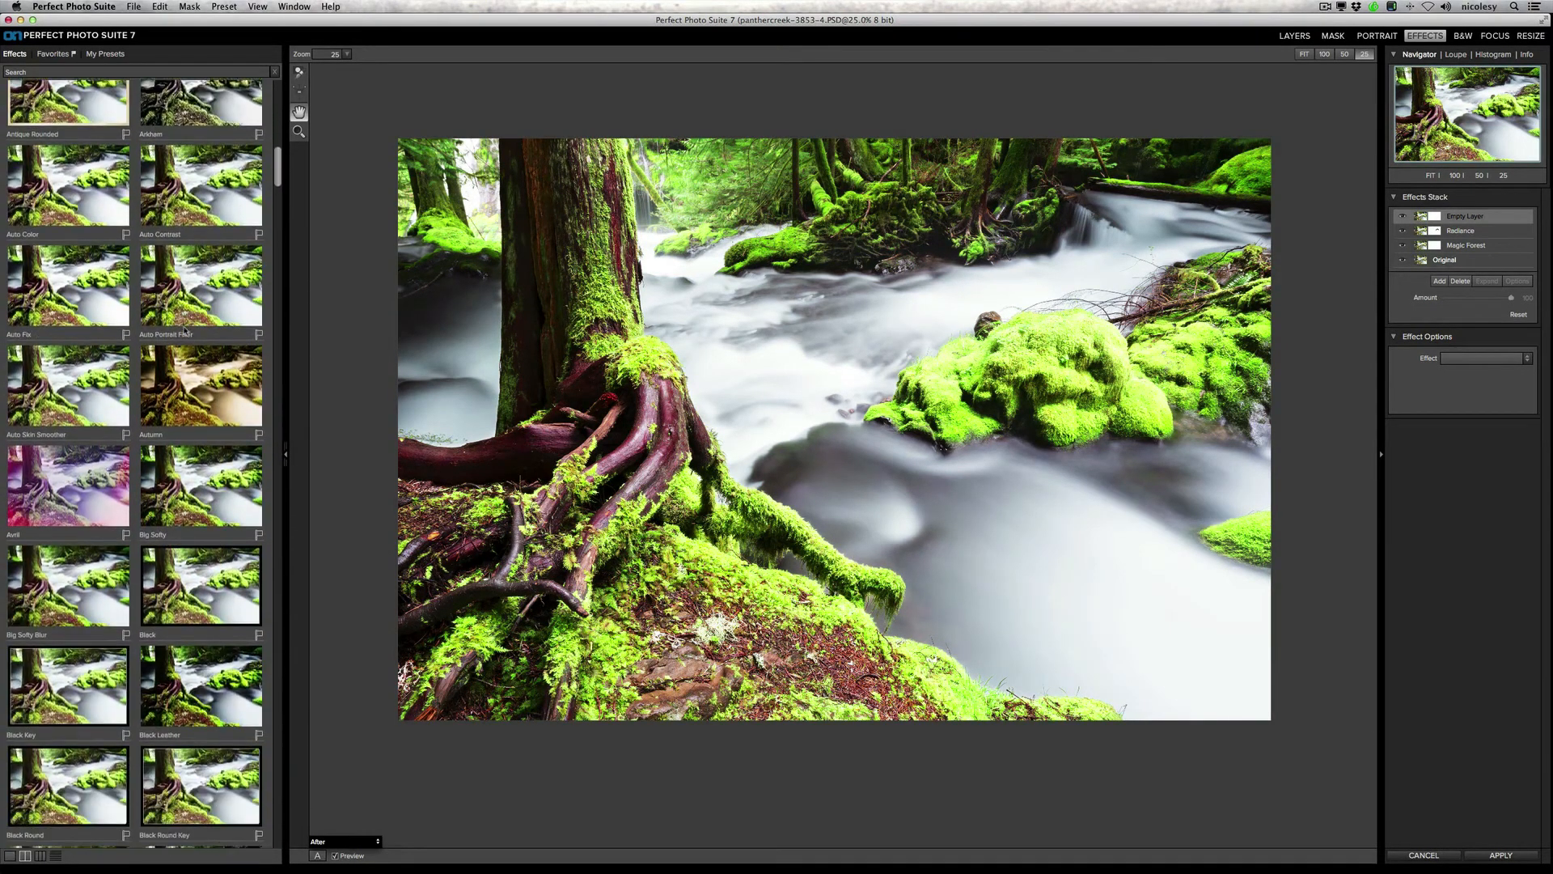
scroll(184, 330, down, 8)
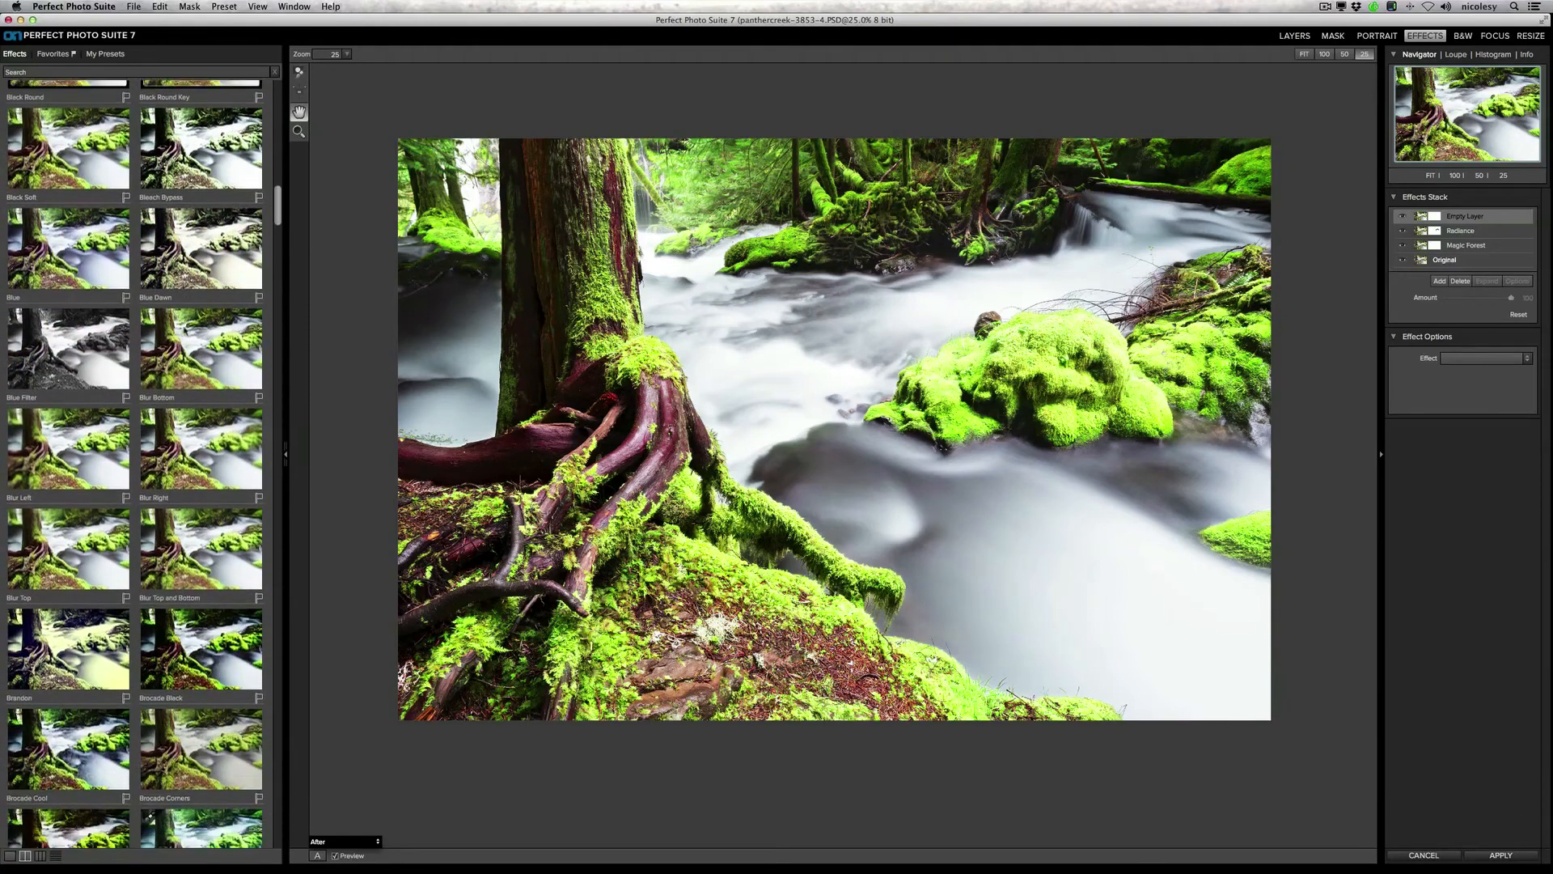
scroll(185, 329, down, 8)
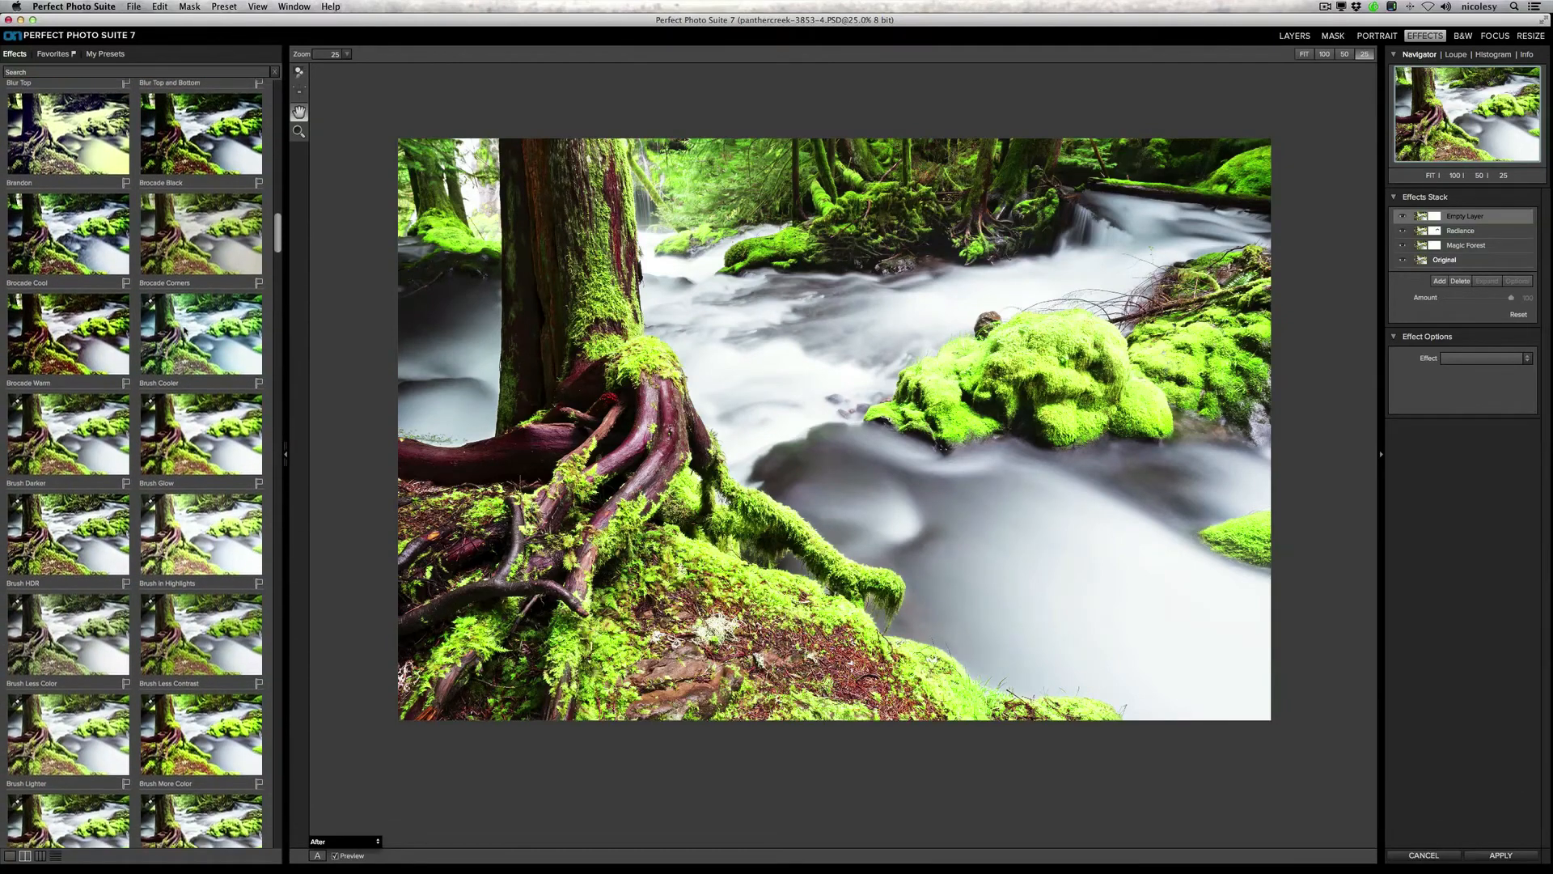
scroll(185, 330, down, 1)
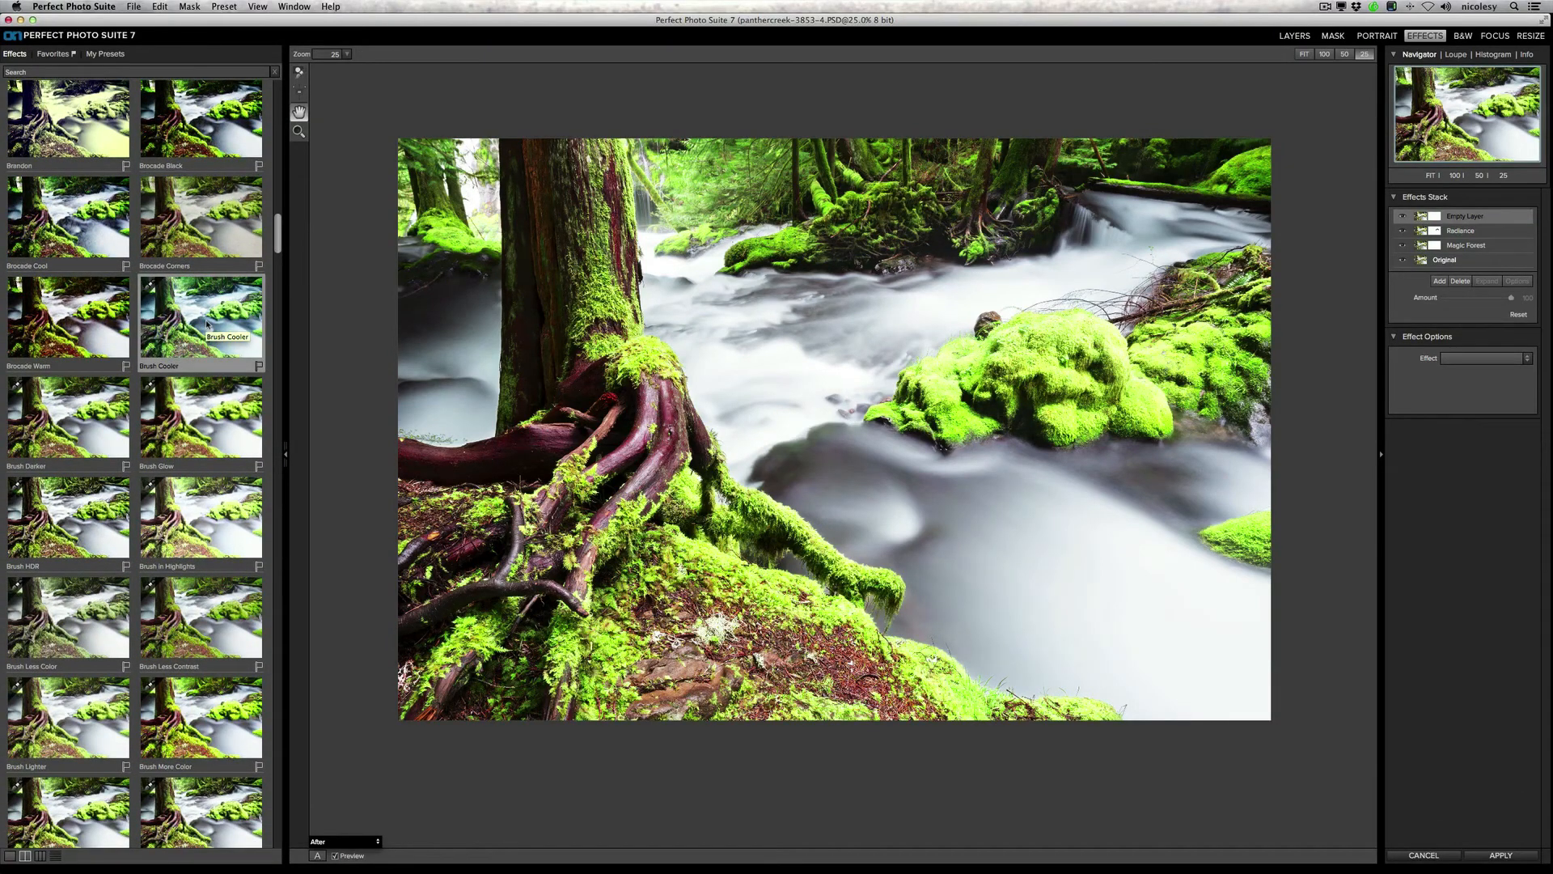
click(206, 324)
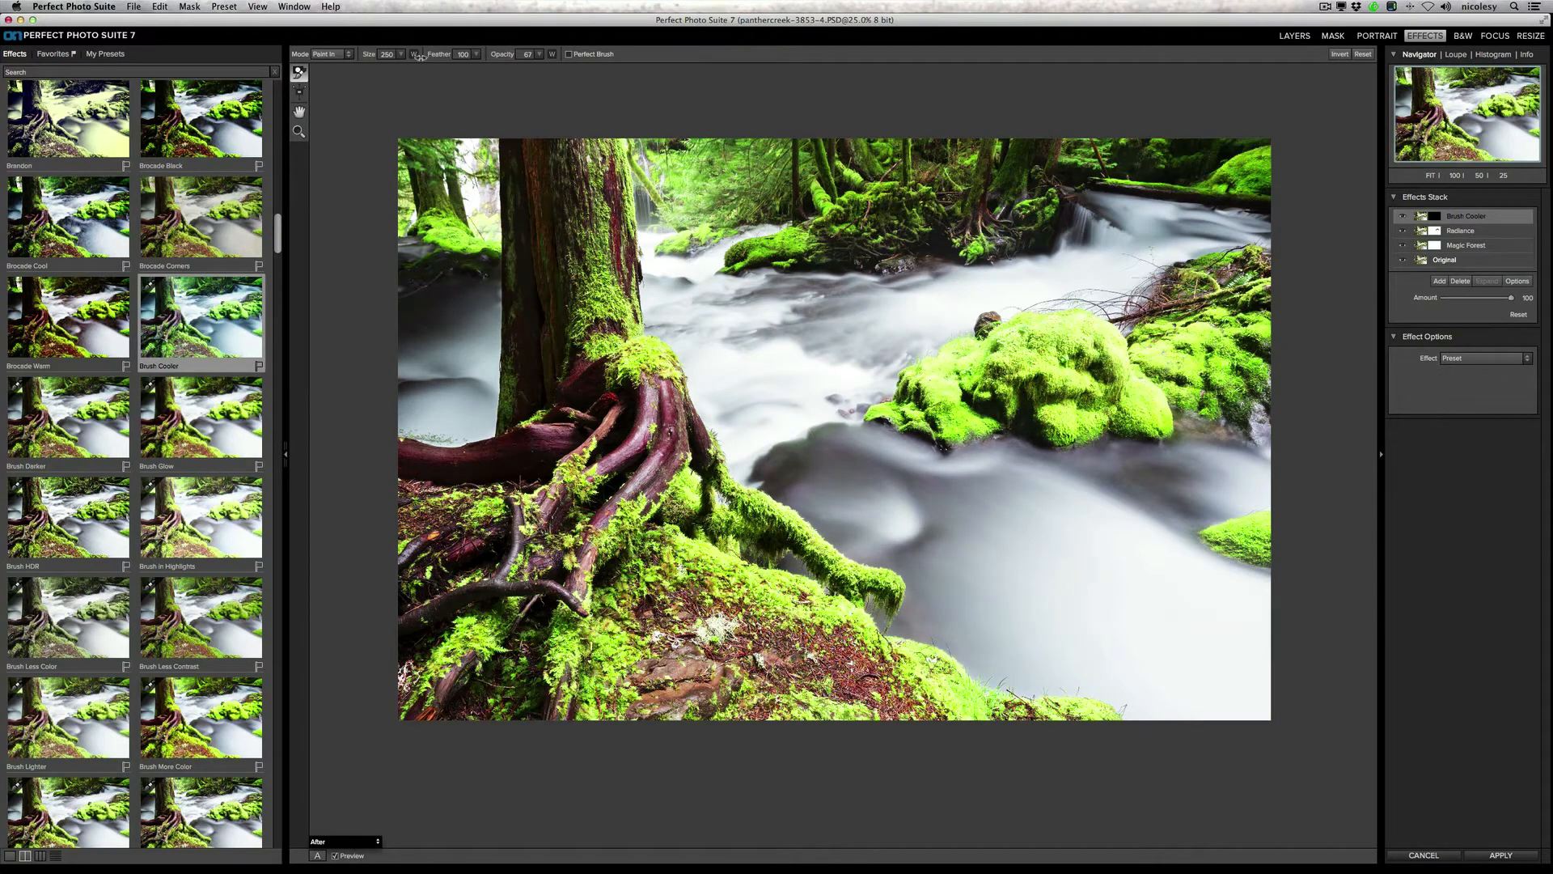
Step: Set the Masking Brush to 100 opacity and size 700, and paint Brush Cooler into the middle of the stream
click(540, 55)
drag(516, 68, 549, 67)
key(bracketright)
key(bracketright)
key(bracketright)
key(bracketright)
key(bracketright)
key(bracketright)
key(bracketright)
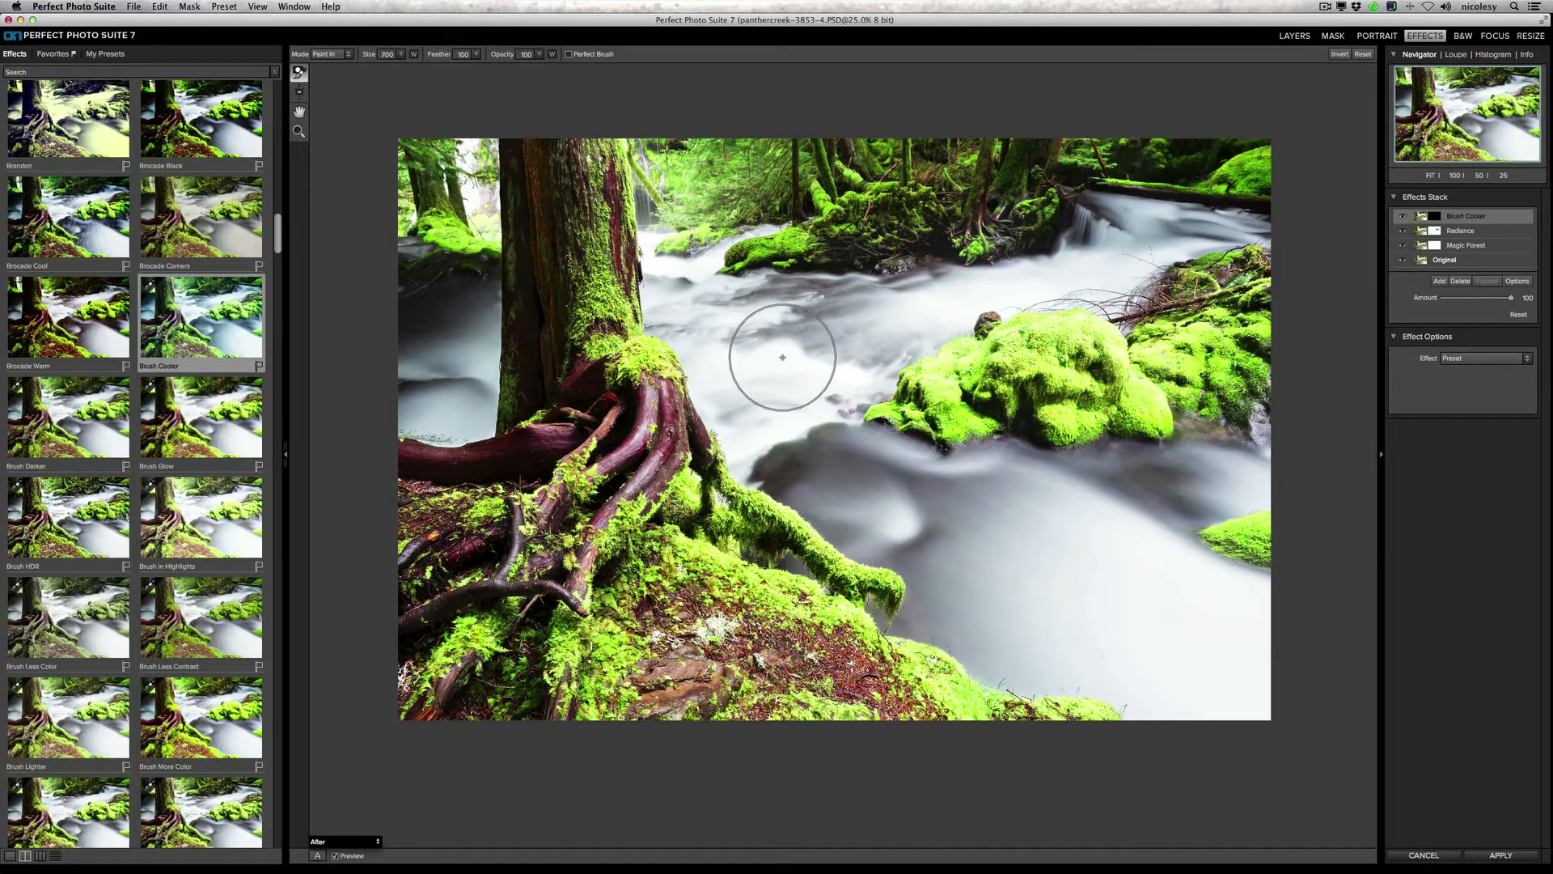
mouse_move(781, 352)
mouse_down()
mouse_move(765, 342)
mouse_move(759, 388)
mouse_move(895, 510)
mouse_move(936, 513)
mouse_move(793, 158)
mouse_up()
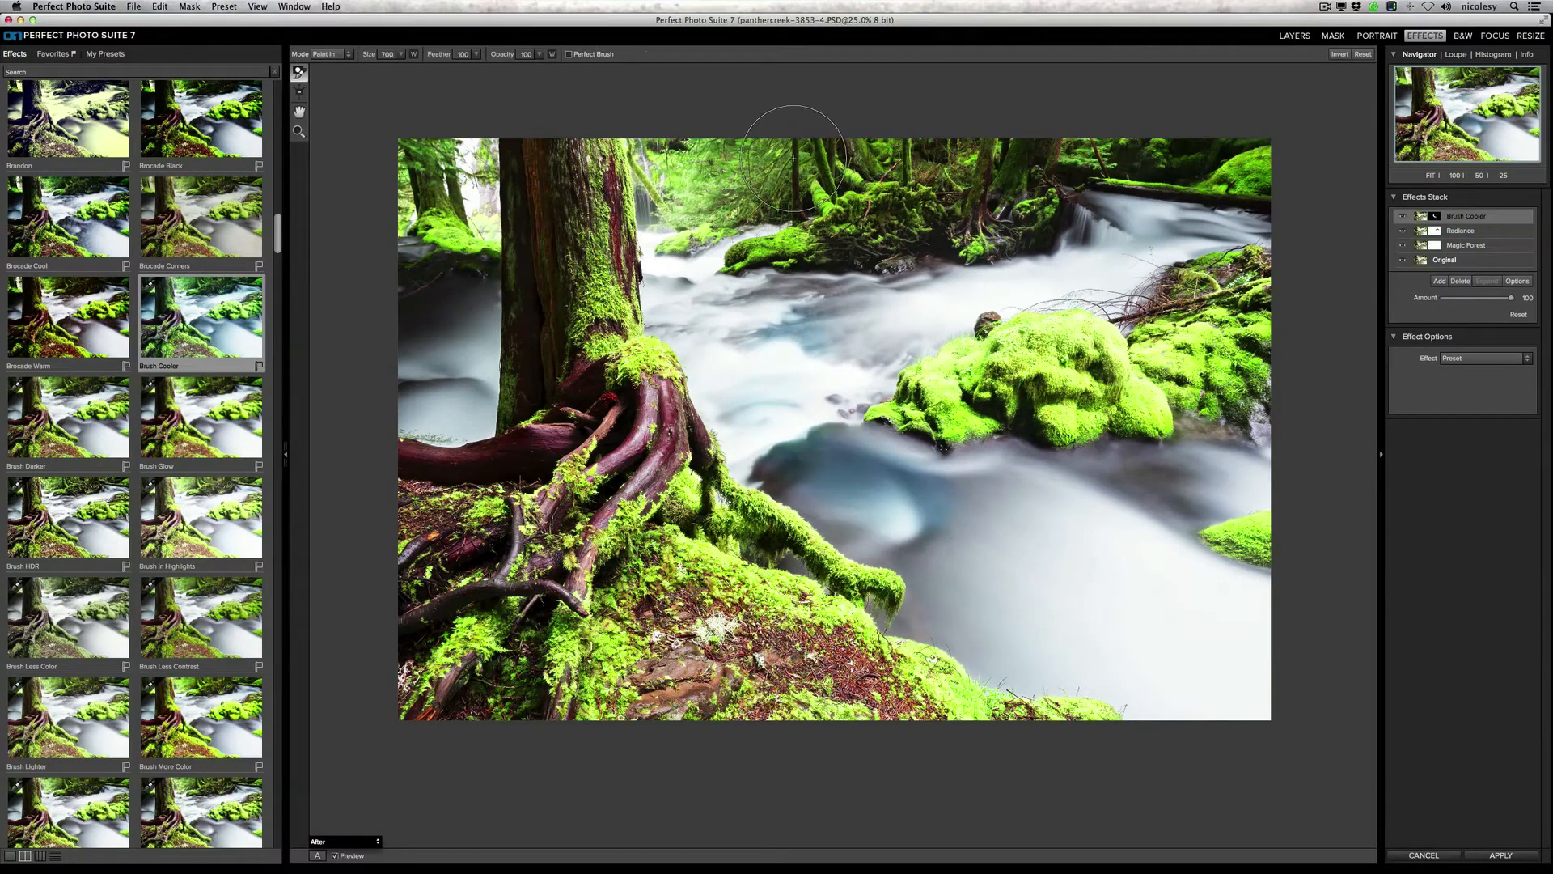
Step: Paint Brush Cooler along the lower stream's banks with Perfect Brush on, and into the open water with Perfect Brush off
click(568, 55)
mouse_move(842, 493)
mouse_down()
mouse_move(833, 512)
mouse_move(904, 559)
mouse_move(837, 534)
mouse_move(909, 544)
mouse_move(910, 617)
mouse_move(931, 622)
mouse_up()
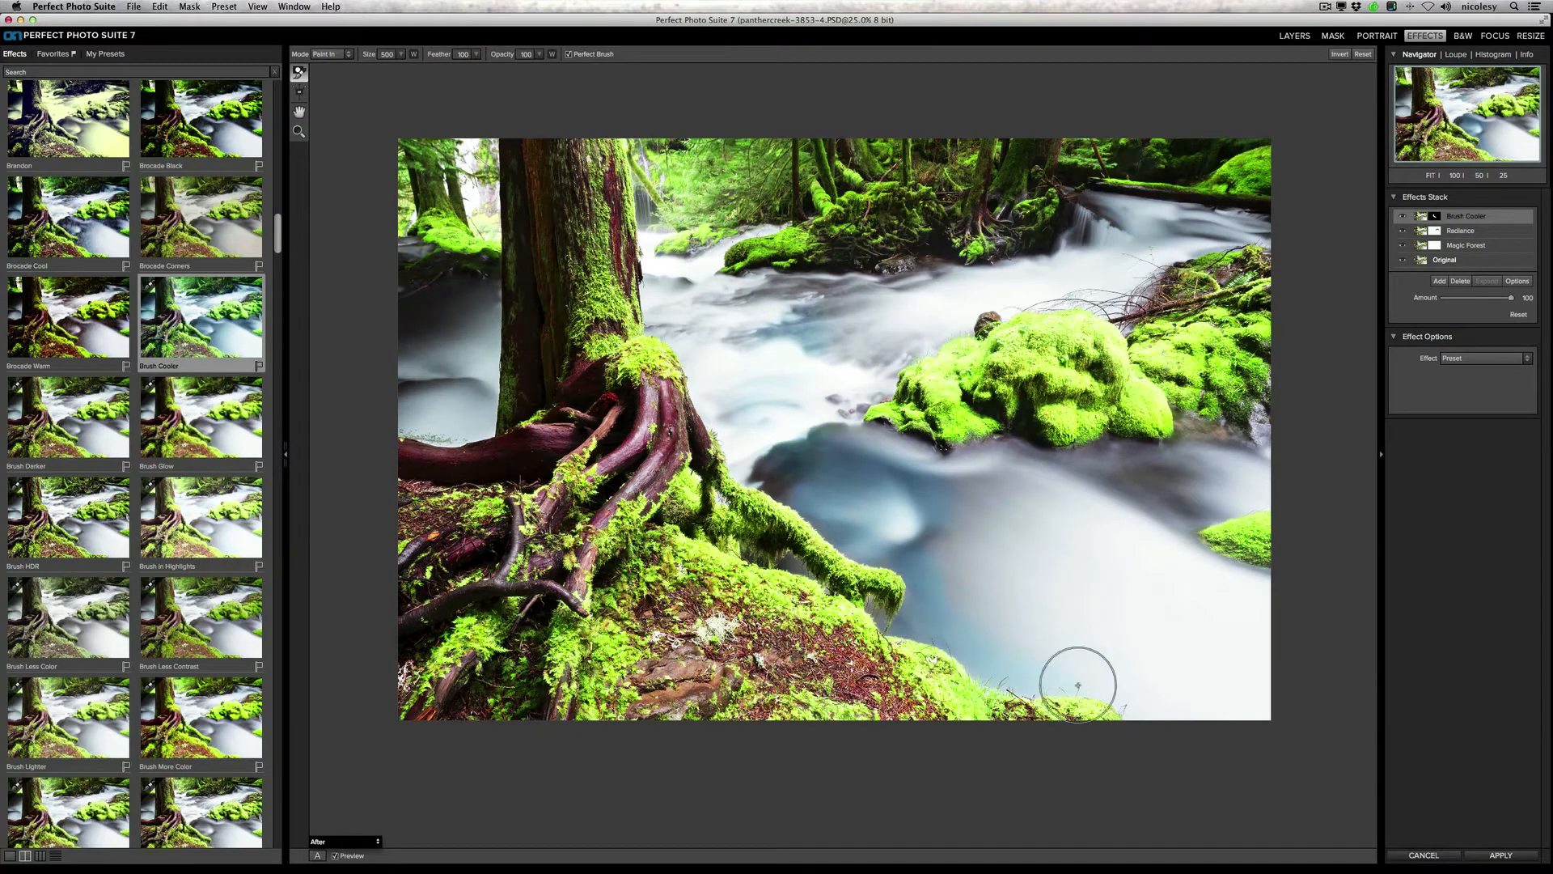
mouse_move(1255, 493)
mouse_down()
mouse_move(1188, 524)
mouse_move(1226, 508)
mouse_up()
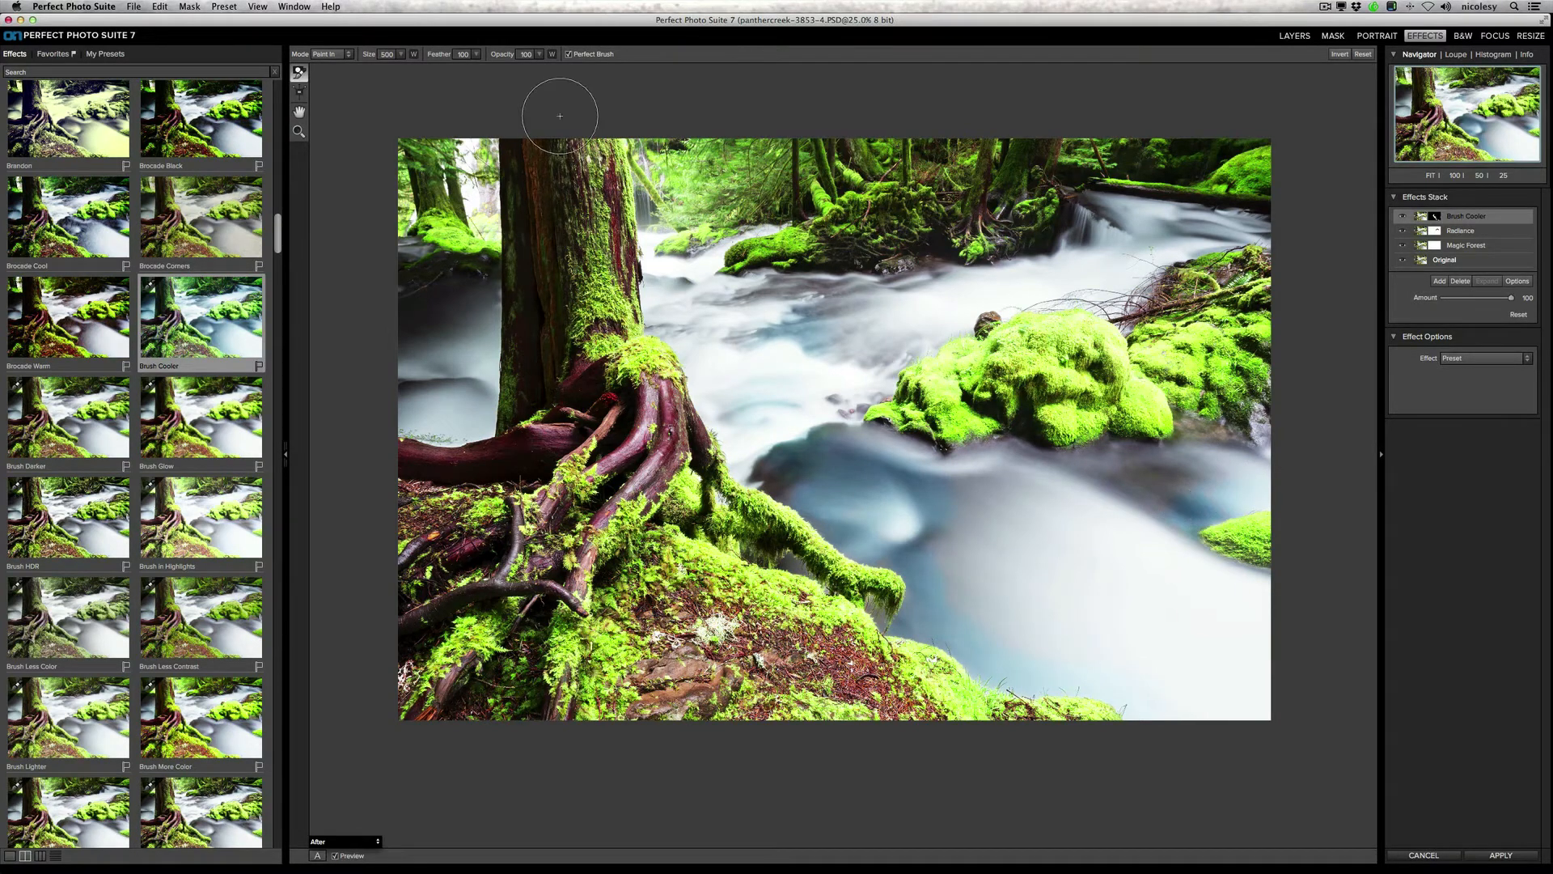
click(568, 55)
mouse_move(954, 529)
mouse_down()
mouse_move(992, 605)
mouse_move(1176, 678)
mouse_move(1246, 652)
mouse_move(1214, 601)
mouse_move(1007, 512)
mouse_move(1140, 472)
mouse_move(1271, 466)
mouse_move(1138, 509)
mouse_move(1157, 597)
mouse_move(998, 559)
mouse_move(1024, 486)
mouse_move(960, 492)
mouse_move(1150, 467)
mouse_move(888, 486)
mouse_move(767, 370)
mouse_move(925, 305)
mouse_up()
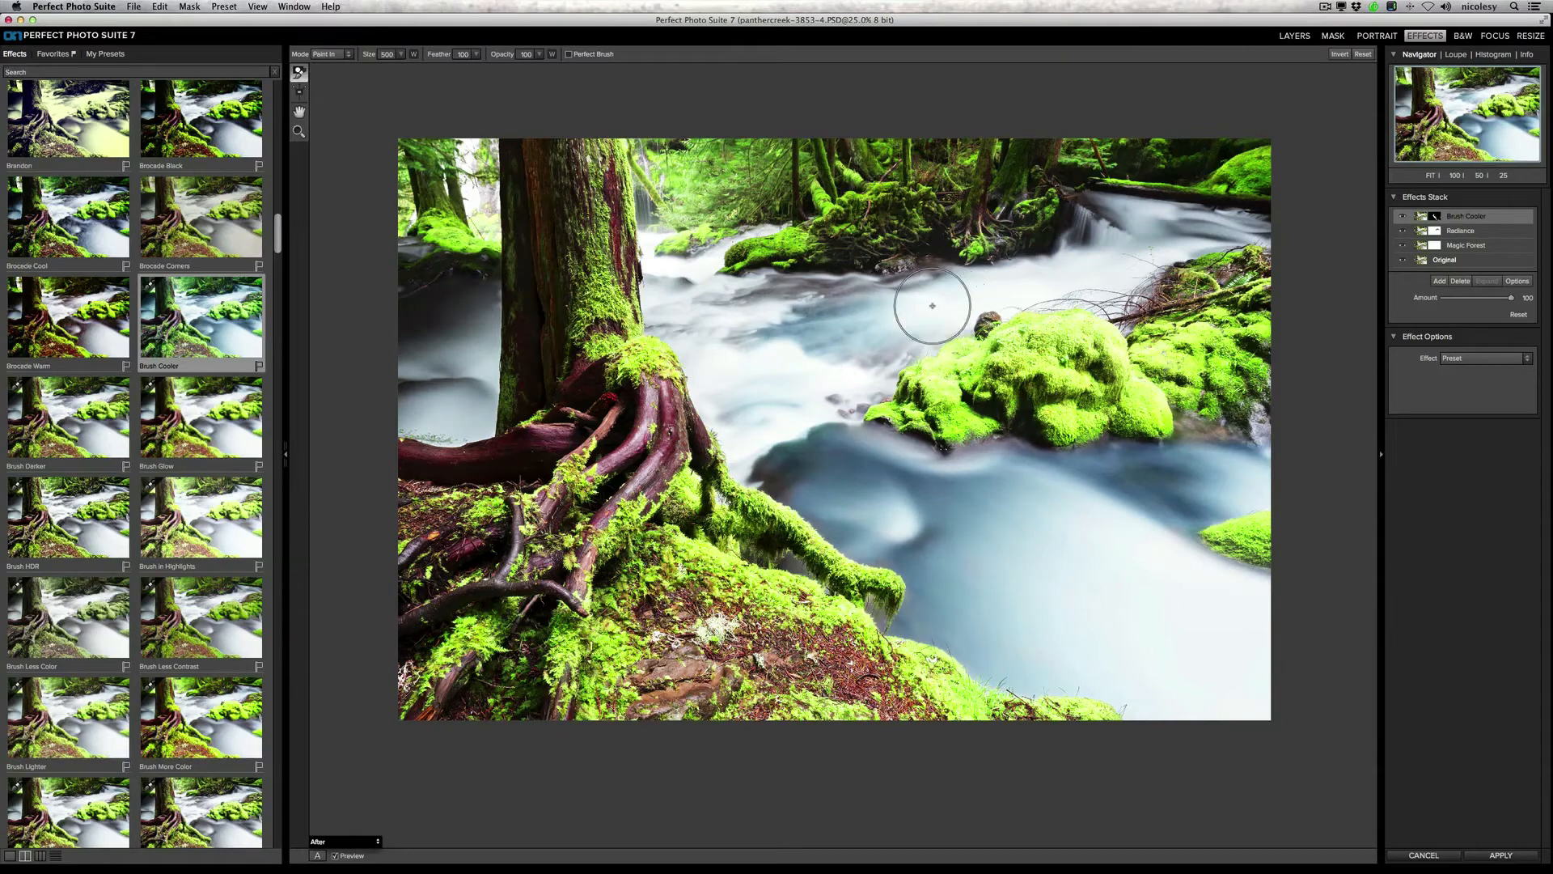
Step: Show the mask as a red overlay, reduce the brush to size 350, and paint the cooling into the upper stream and the pool behind the tree
click(344, 841)
click(347, 808)
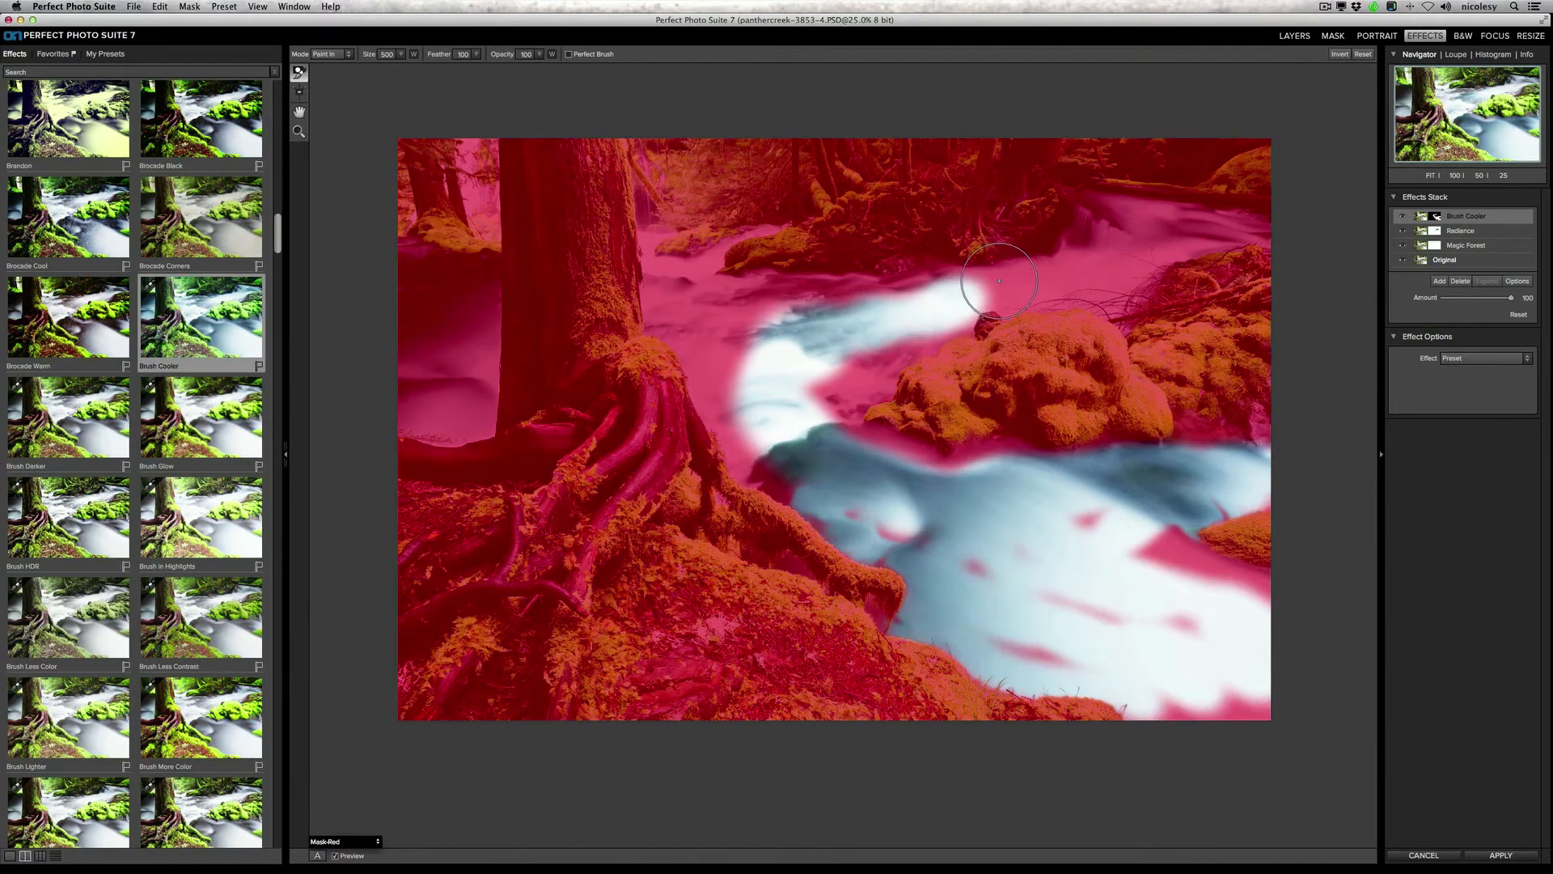
key(bracketleft)
key(bracketleft)
key(bracketleft)
mouse_move(999, 287)
mouse_down()
mouse_move(1089, 243)
mouse_move(1082, 216)
mouse_move(1246, 217)
mouse_move(1149, 246)
mouse_move(1078, 292)
mouse_move(890, 296)
mouse_move(681, 293)
mouse_move(645, 263)
mouse_move(650, 223)
mouse_move(669, 268)
mouse_move(753, 230)
mouse_move(677, 260)
mouse_move(662, 327)
mouse_move(753, 468)
mouse_up()
click(569, 54)
mouse_move(490, 279)
mouse_down()
mouse_move(486, 427)
mouse_move(402, 422)
mouse_move(465, 433)
mouse_up()
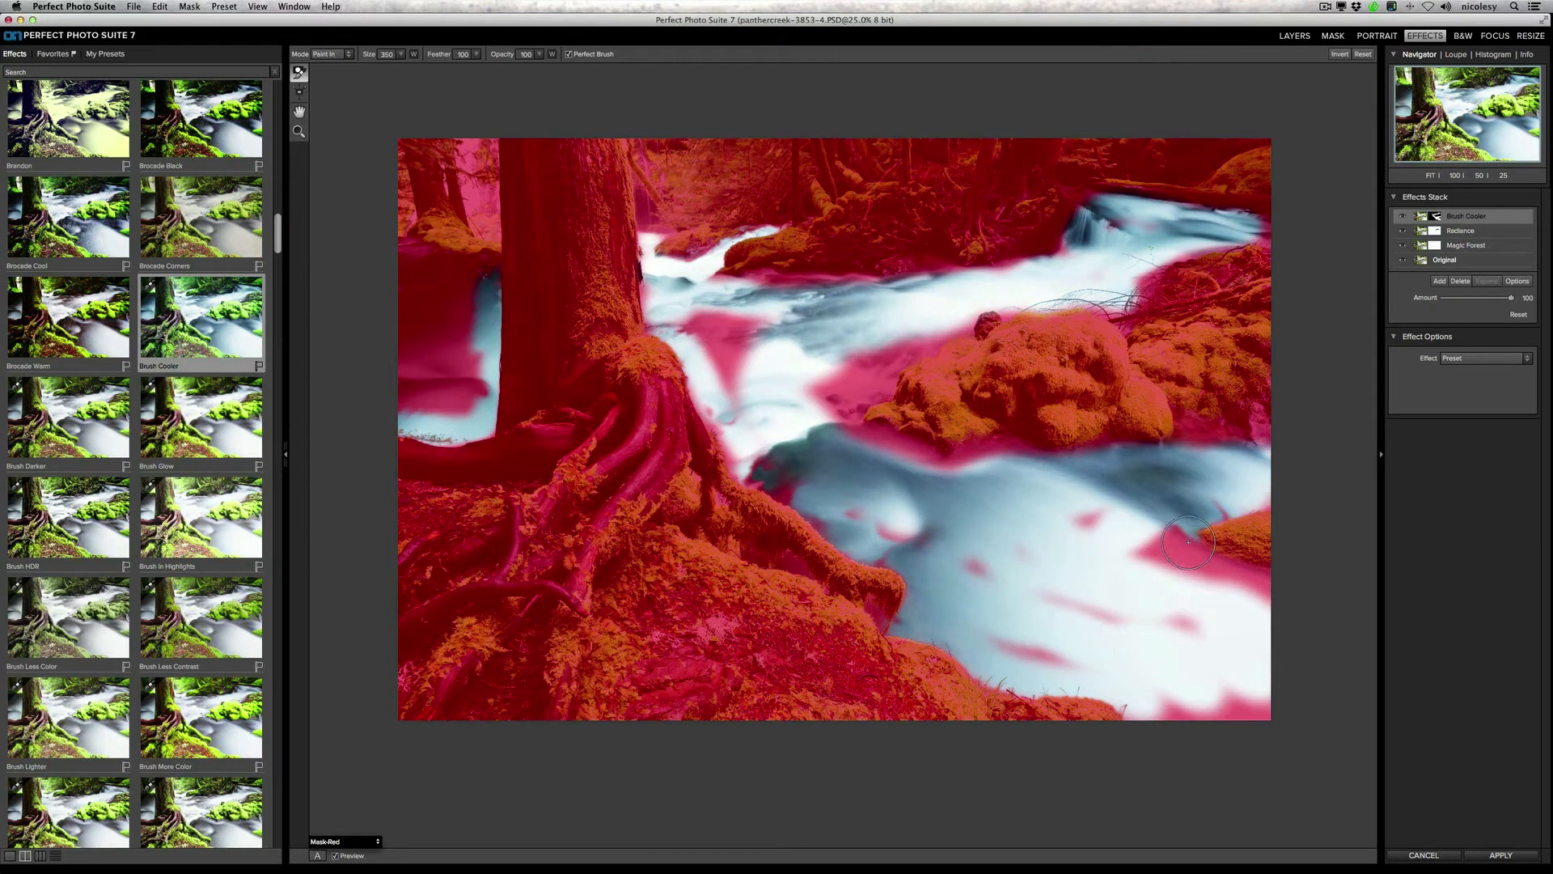
Step: Refine the mask edges around the mossy rocks and tree with Perfect Brush, and fill the remaining gaps in the water with it off
mouse_move(1188, 542)
mouse_down()
mouse_move(1210, 567)
mouse_move(1262, 570)
mouse_move(1190, 538)
mouse_up()
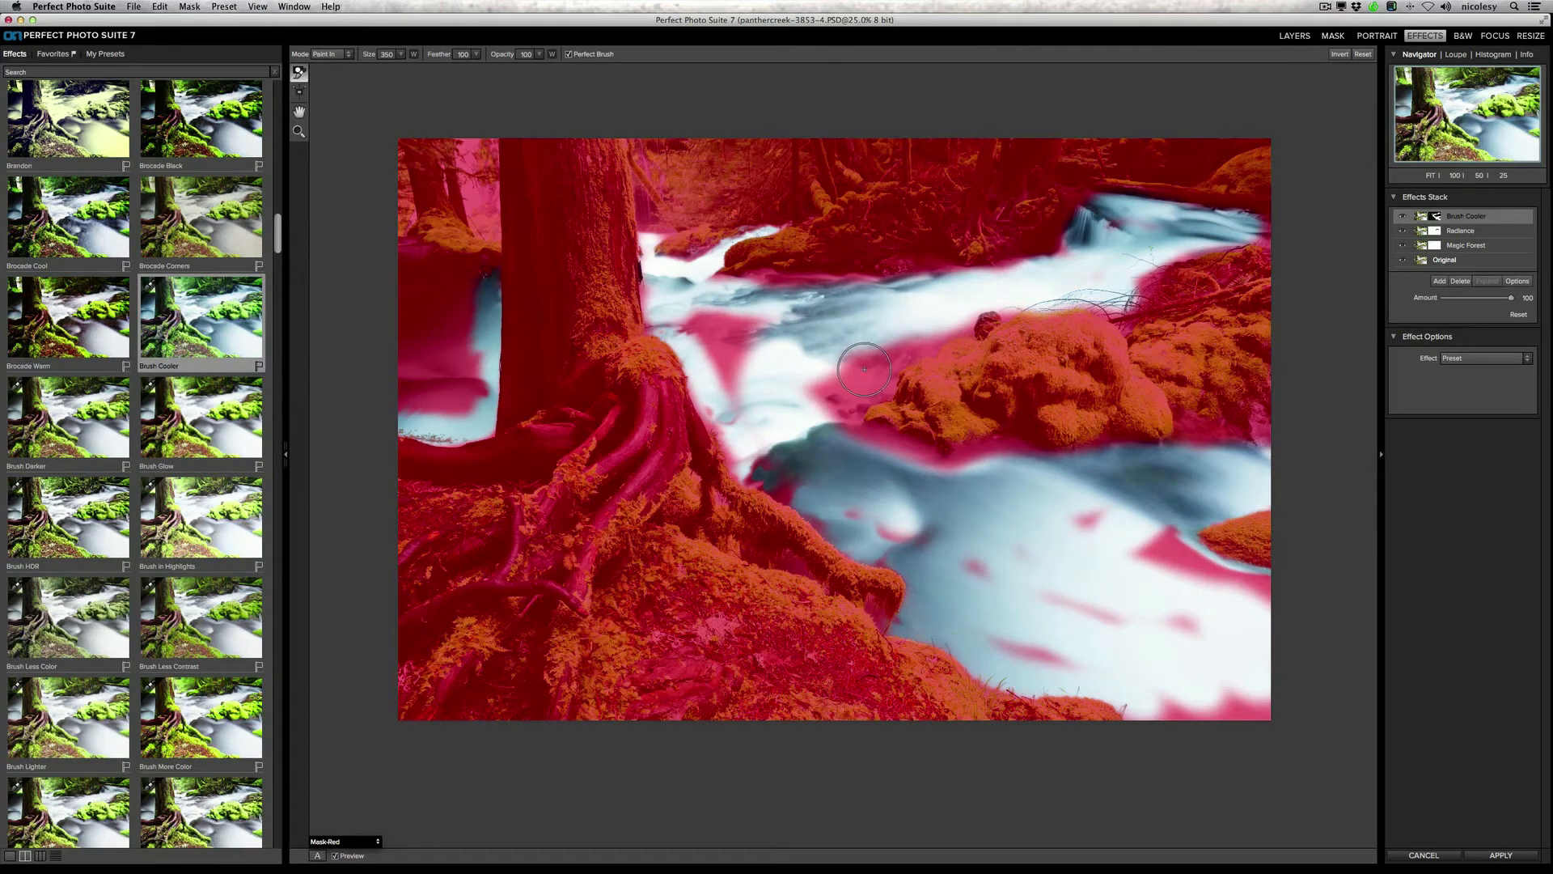
mouse_move(866, 368)
mouse_down()
mouse_move(940, 342)
mouse_move(855, 368)
mouse_move(837, 390)
mouse_move(874, 391)
mouse_move(838, 427)
mouse_move(935, 457)
mouse_move(1024, 451)
mouse_move(962, 469)
mouse_up()
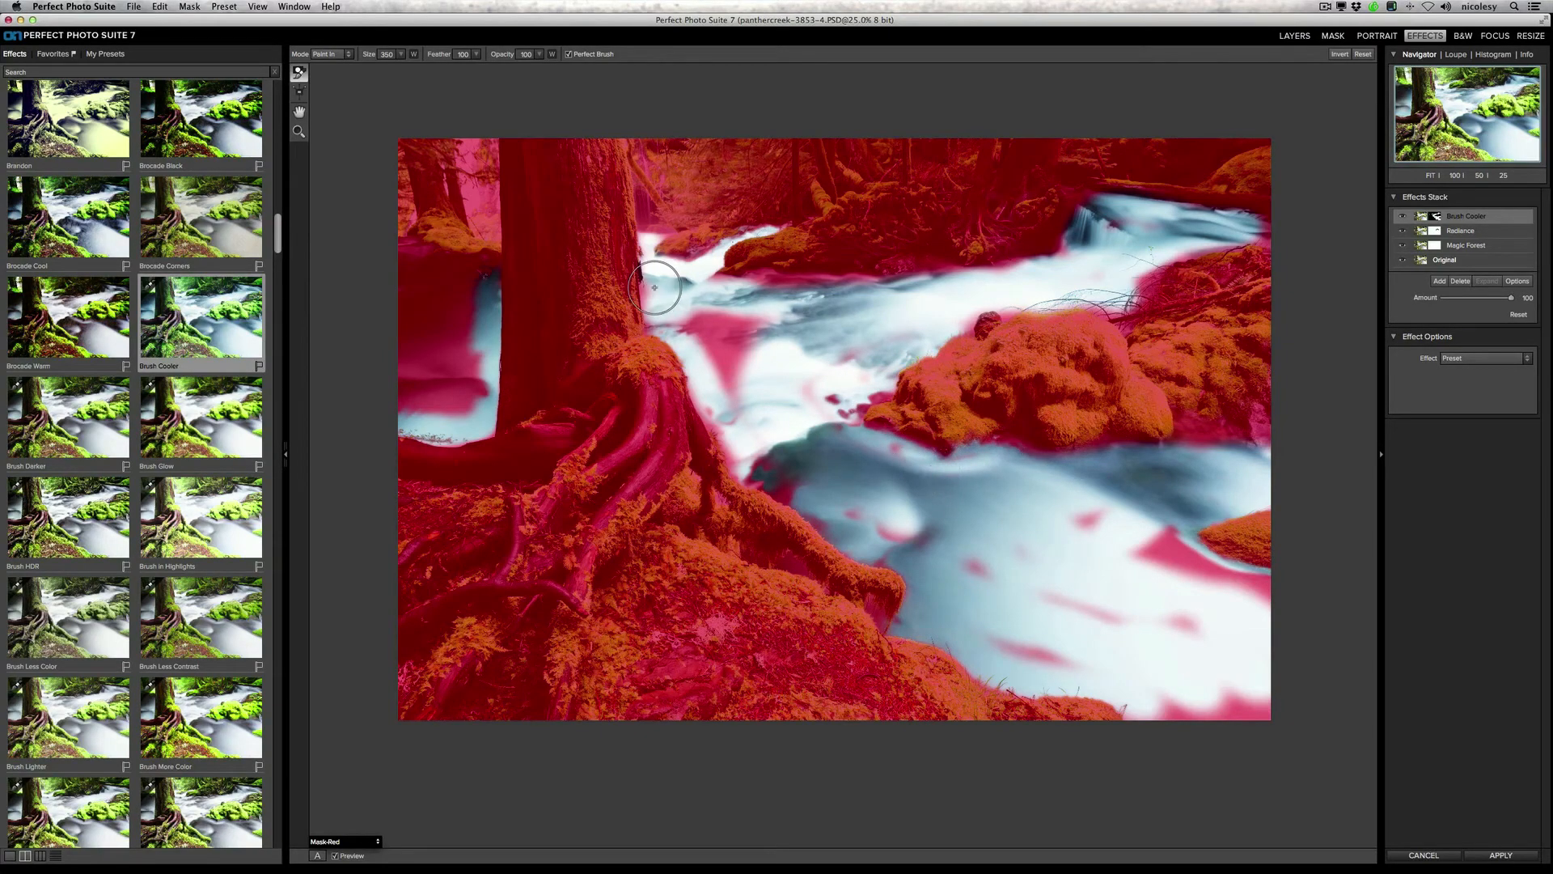
mouse_move(493, 271)
mouse_down()
mouse_move(395, 283)
mouse_move(475, 284)
mouse_up()
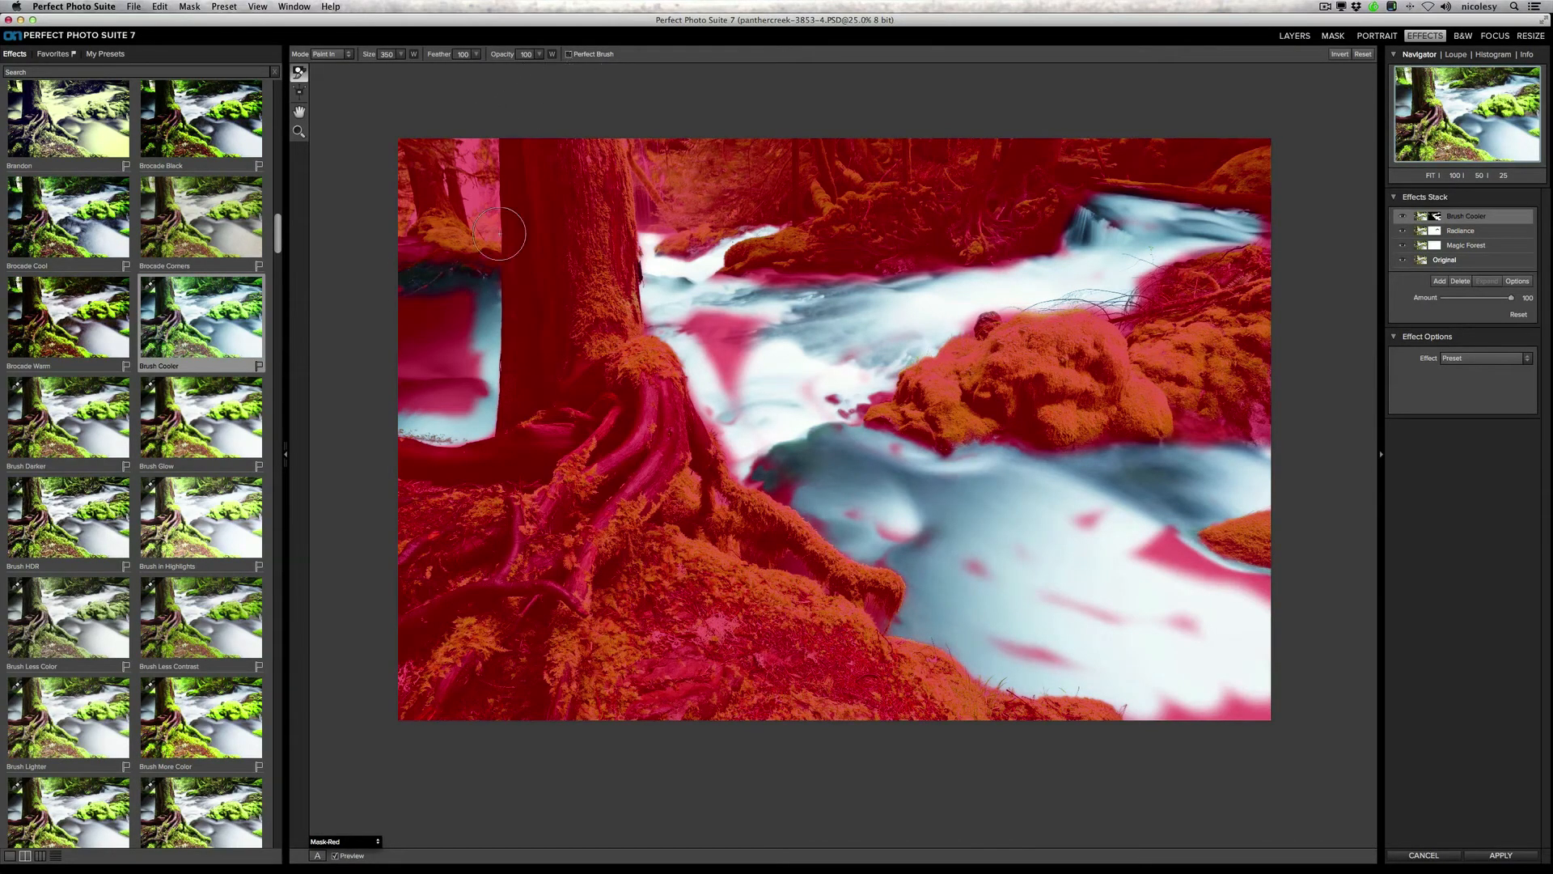
mouse_move(453, 340)
mouse_down()
mouse_move(429, 300)
mouse_move(400, 289)
mouse_move(468, 303)
mouse_move(465, 405)
mouse_move(407, 398)
mouse_move(411, 375)
mouse_move(461, 375)
mouse_move(471, 306)
mouse_move(463, 384)
mouse_move(479, 392)
mouse_move(450, 362)
mouse_move(384, 348)
mouse_up()
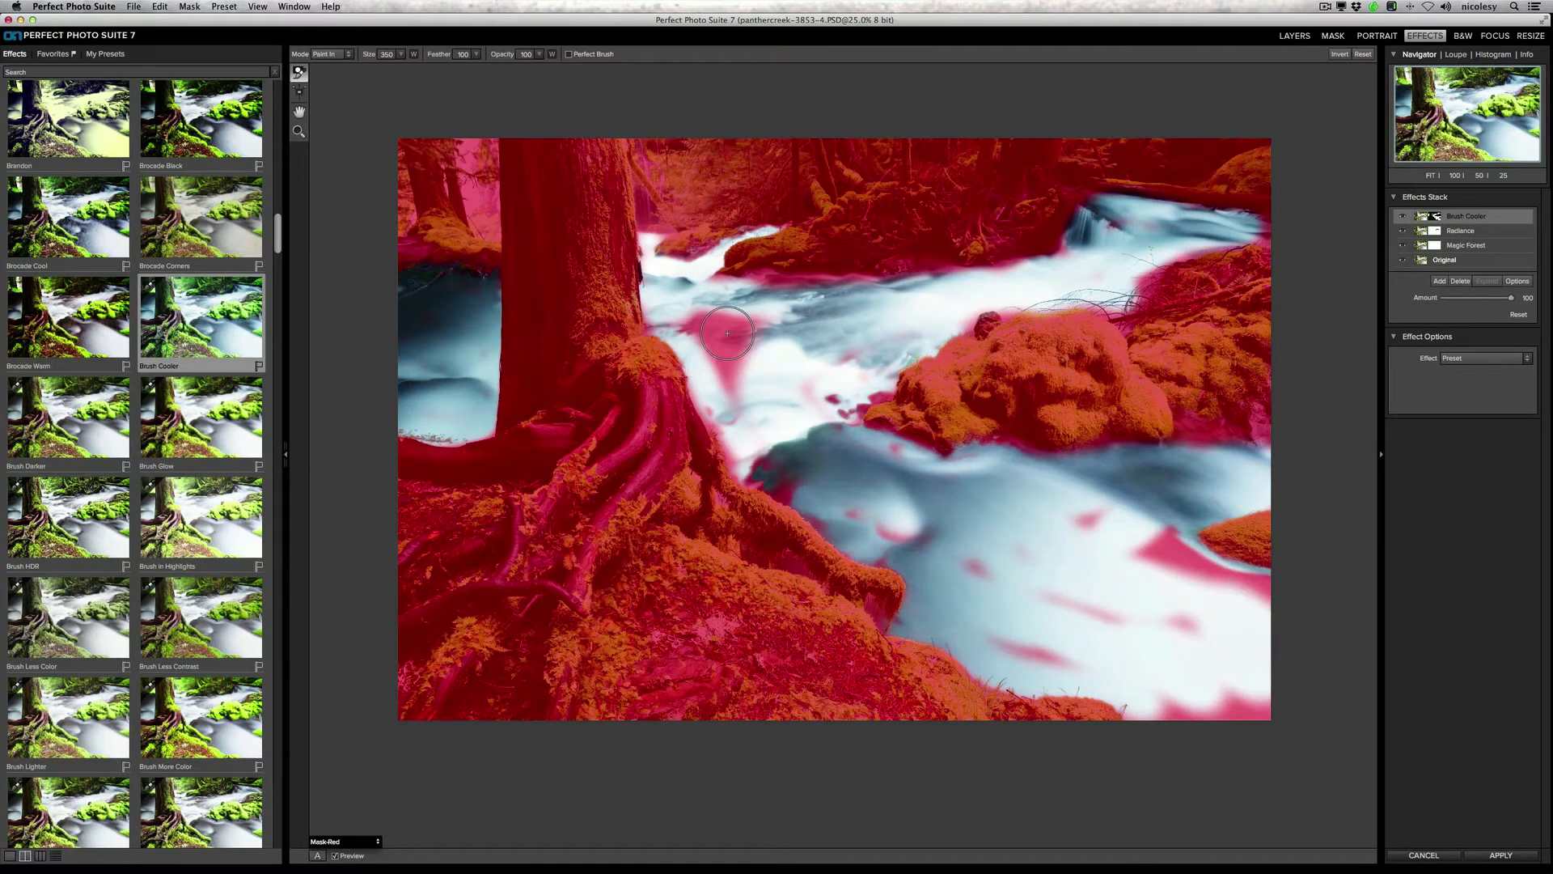
mouse_move(727, 332)
mouse_down()
mouse_move(725, 404)
mouse_move(745, 410)
mouse_move(776, 334)
mouse_move(748, 344)
mouse_move(833, 372)
mouse_move(784, 481)
mouse_move(862, 507)
mouse_move(855, 480)
mouse_move(970, 486)
mouse_move(1265, 606)
mouse_move(1252, 715)
mouse_move(1149, 716)
mouse_move(1159, 639)
mouse_move(1004, 642)
mouse_move(1055, 649)
mouse_move(948, 561)
mouse_move(1061, 604)
mouse_move(1093, 561)
mouse_move(1170, 591)
mouse_move(1222, 655)
mouse_move(1185, 701)
mouse_move(1147, 697)
mouse_move(1276, 676)
mouse_move(1177, 550)
mouse_move(1265, 592)
mouse_move(1066, 593)
mouse_move(1144, 610)
mouse_move(1036, 661)
mouse_move(972, 557)
mouse_move(804, 504)
mouse_move(921, 561)
mouse_move(1181, 488)
mouse_up()
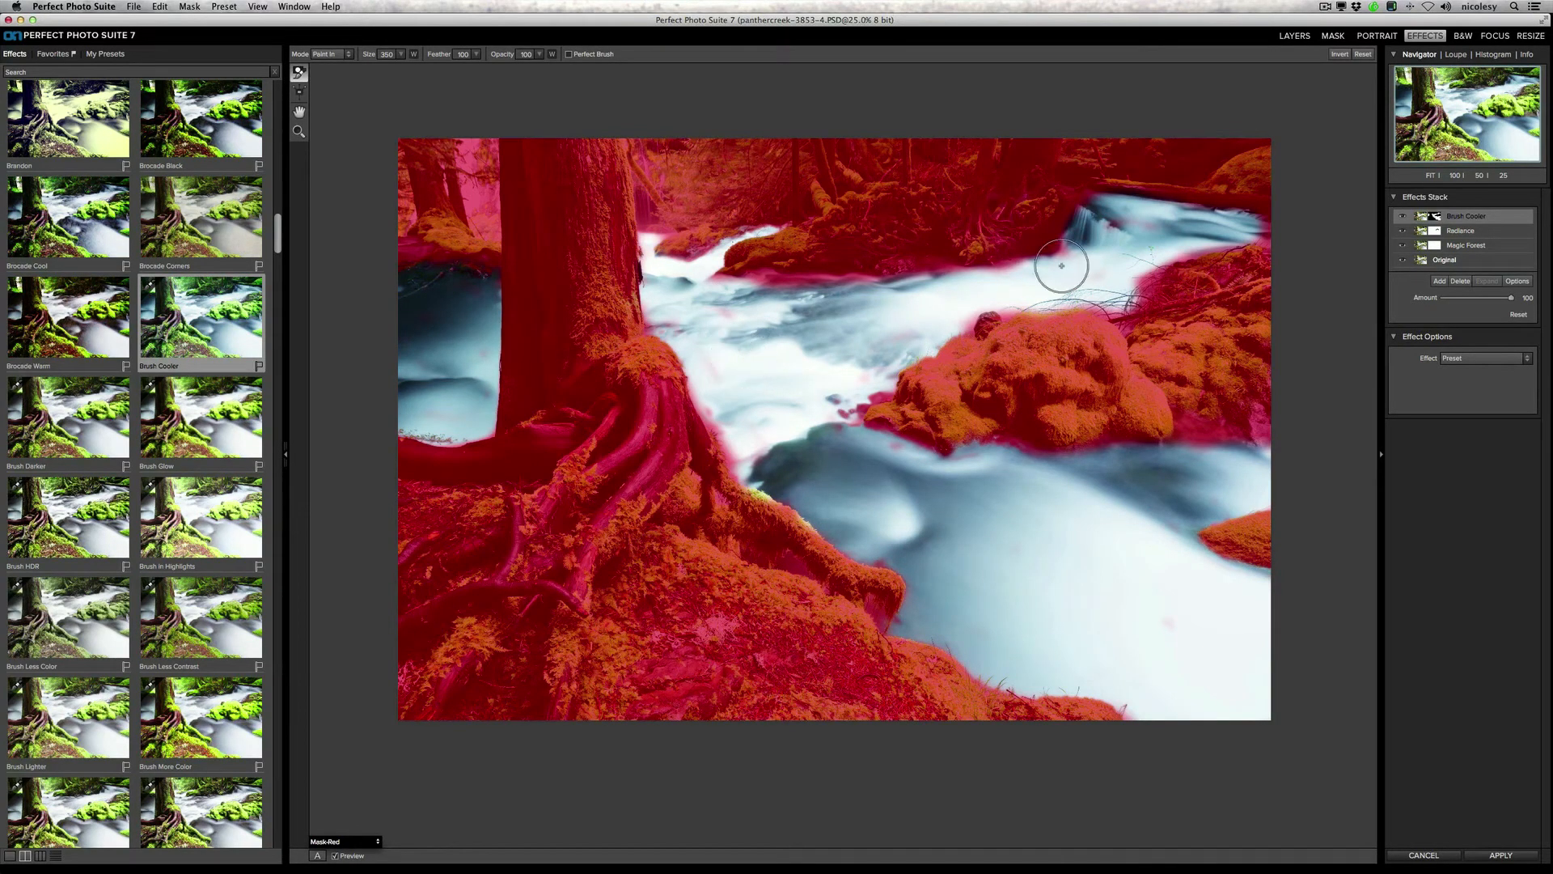
Step: Return the preview to After, toggle Brush Cooler to compare, and lower its amount to about 46
click(340, 842)
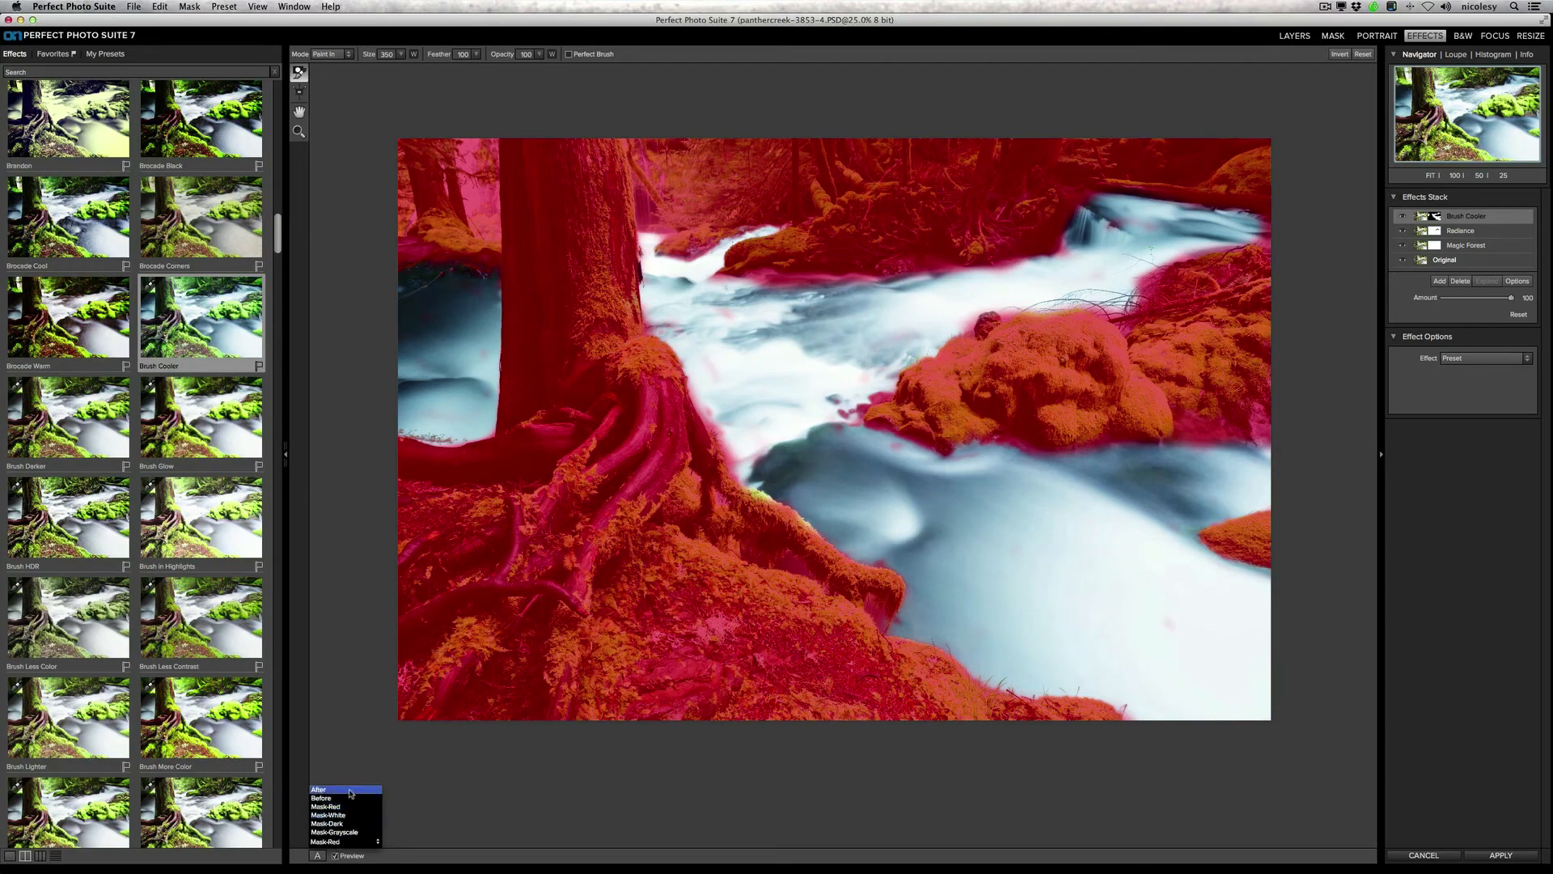
click(350, 791)
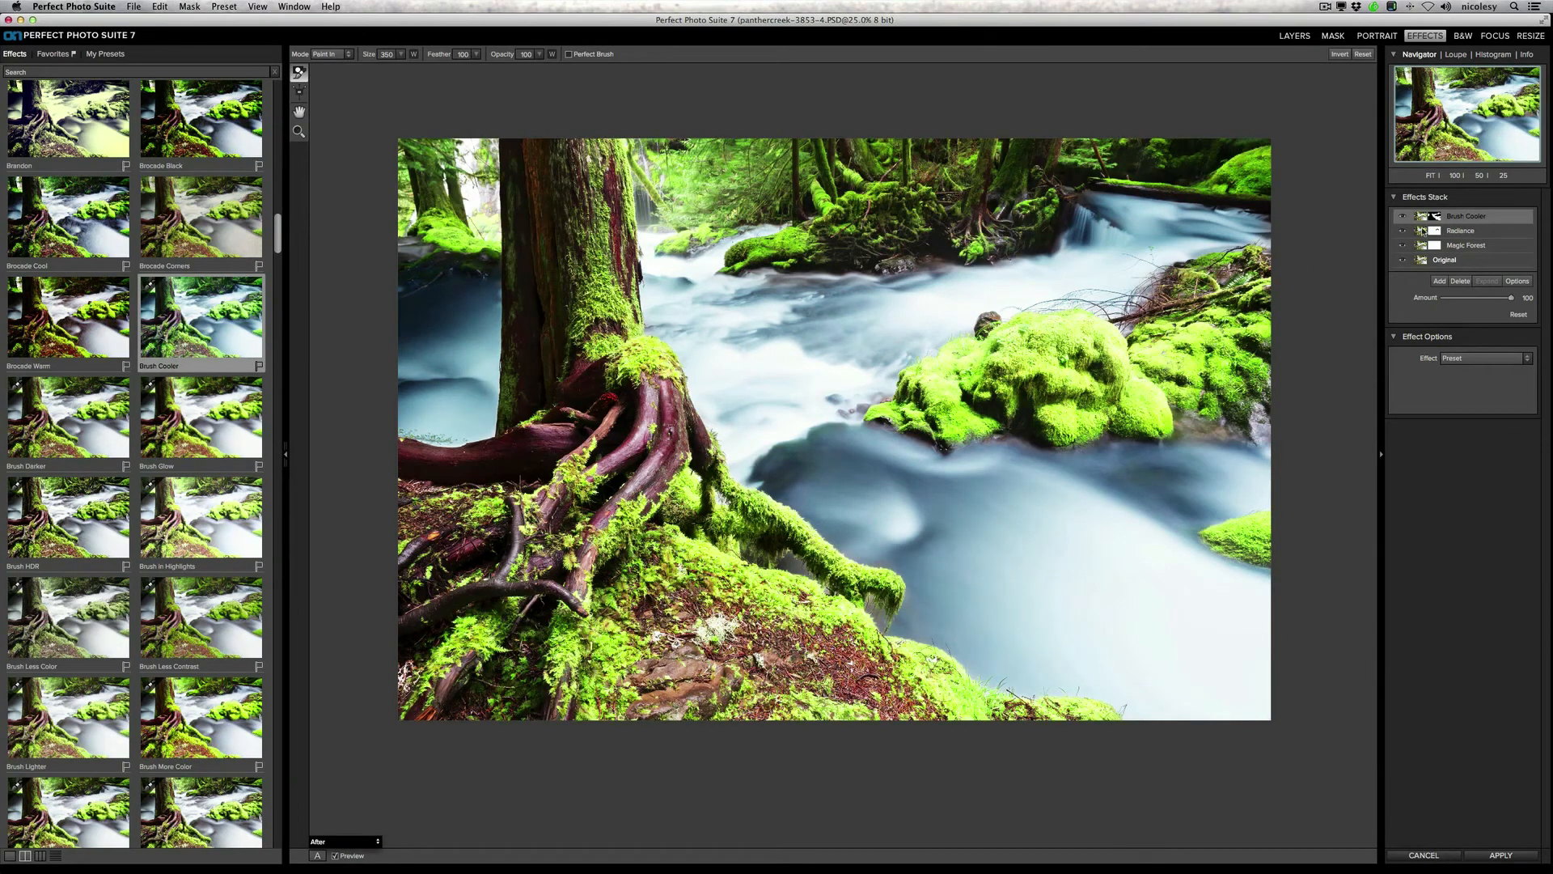
click(1403, 217)
click(1403, 216)
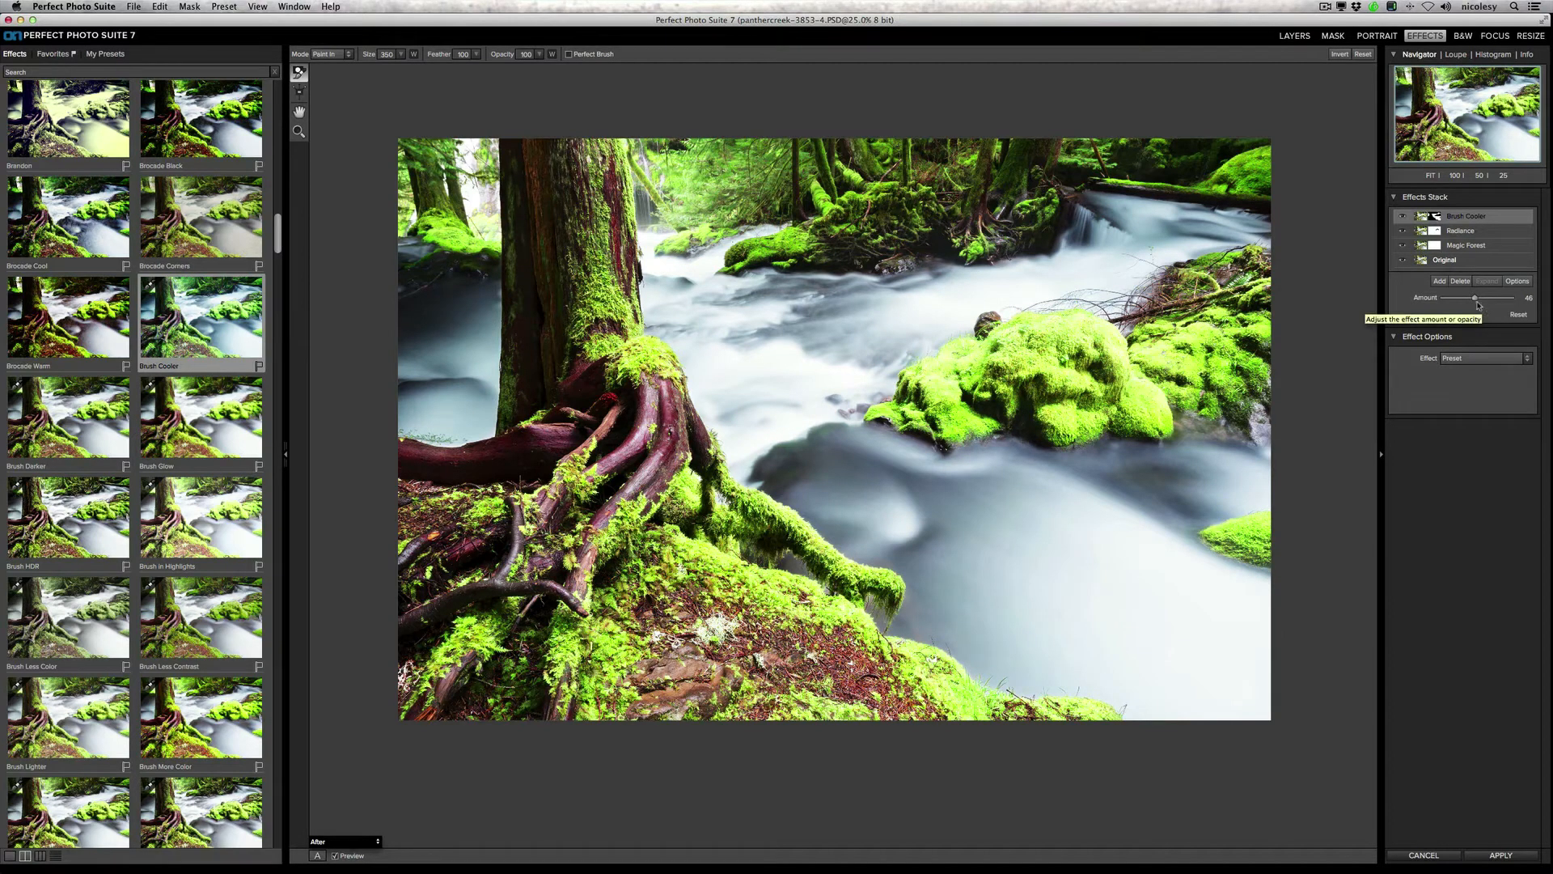
Step: Add a fourth effect layer with the Amazing Detail favorite, check it at 100% zoom, and lower its amount to about 36
click(1439, 282)
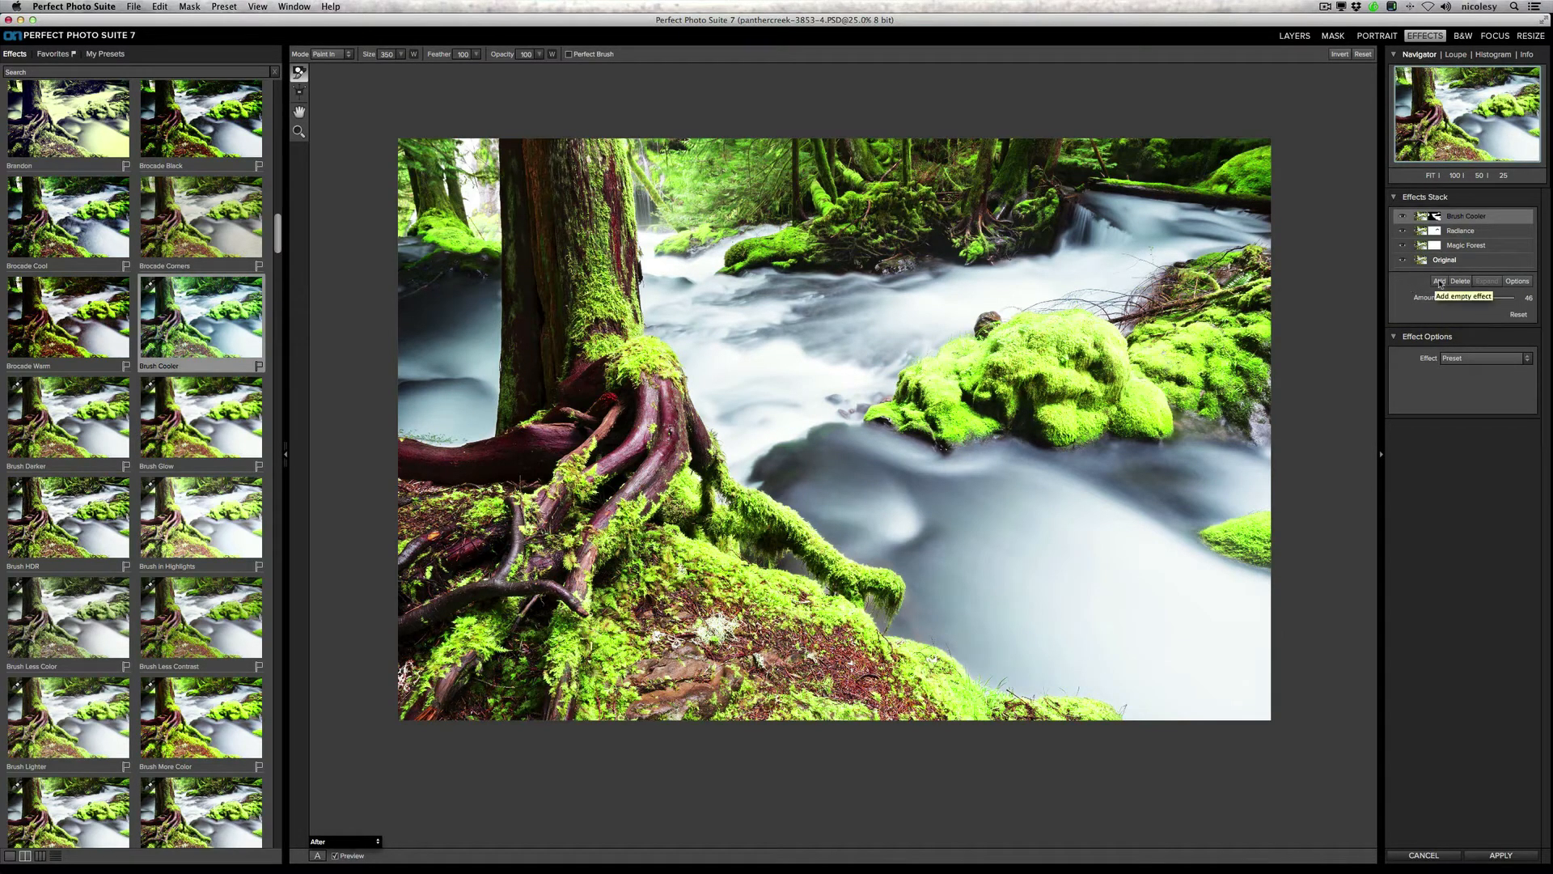
click(44, 54)
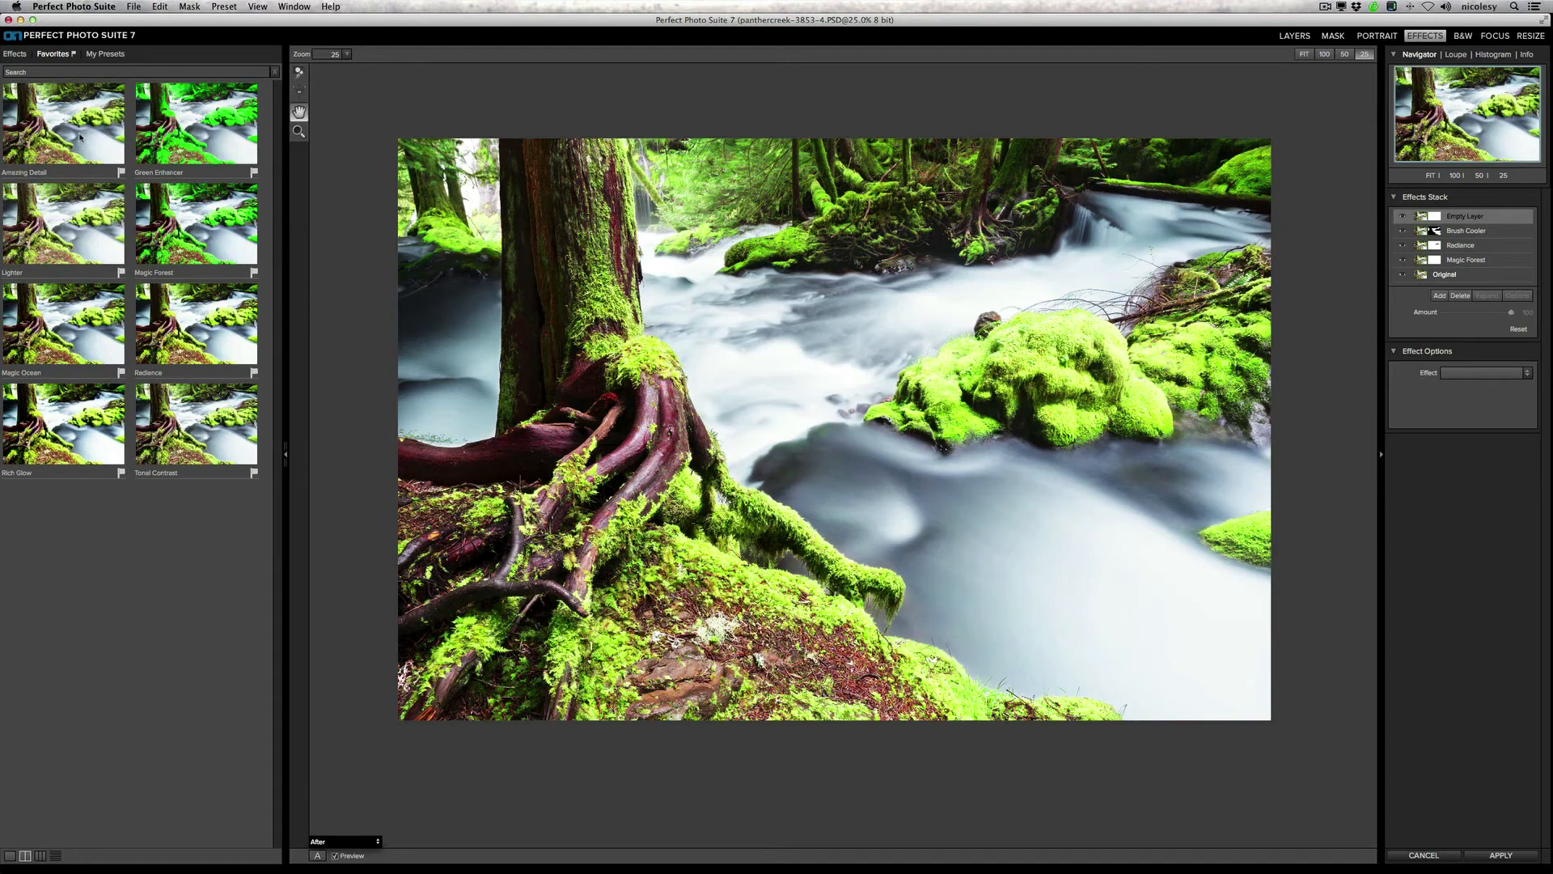
click(76, 134)
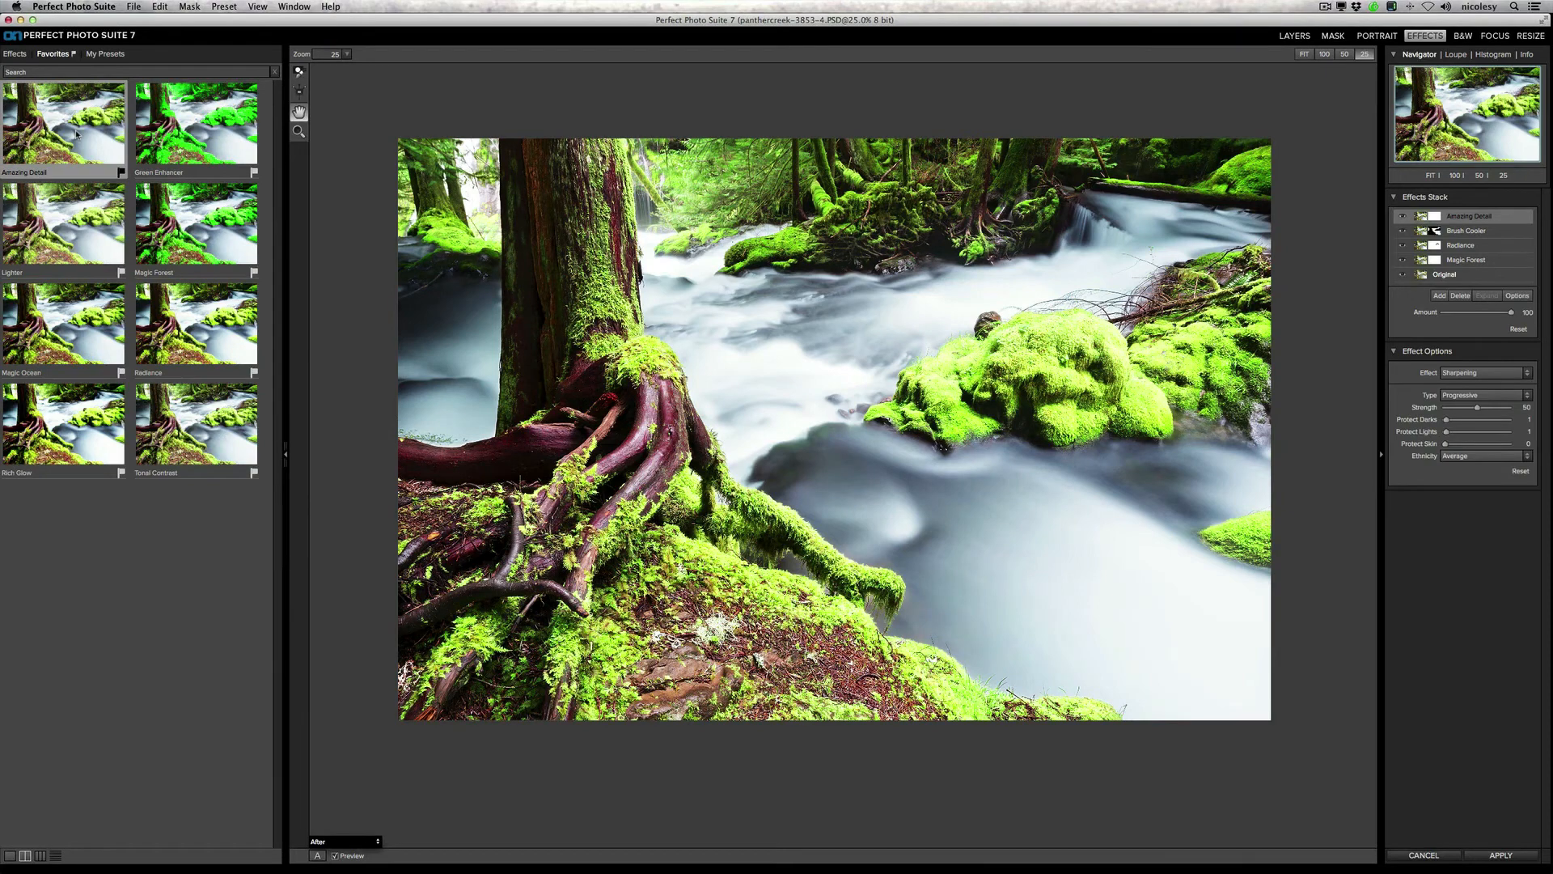
click(843, 499)
drag(568, 684, 1014, 266)
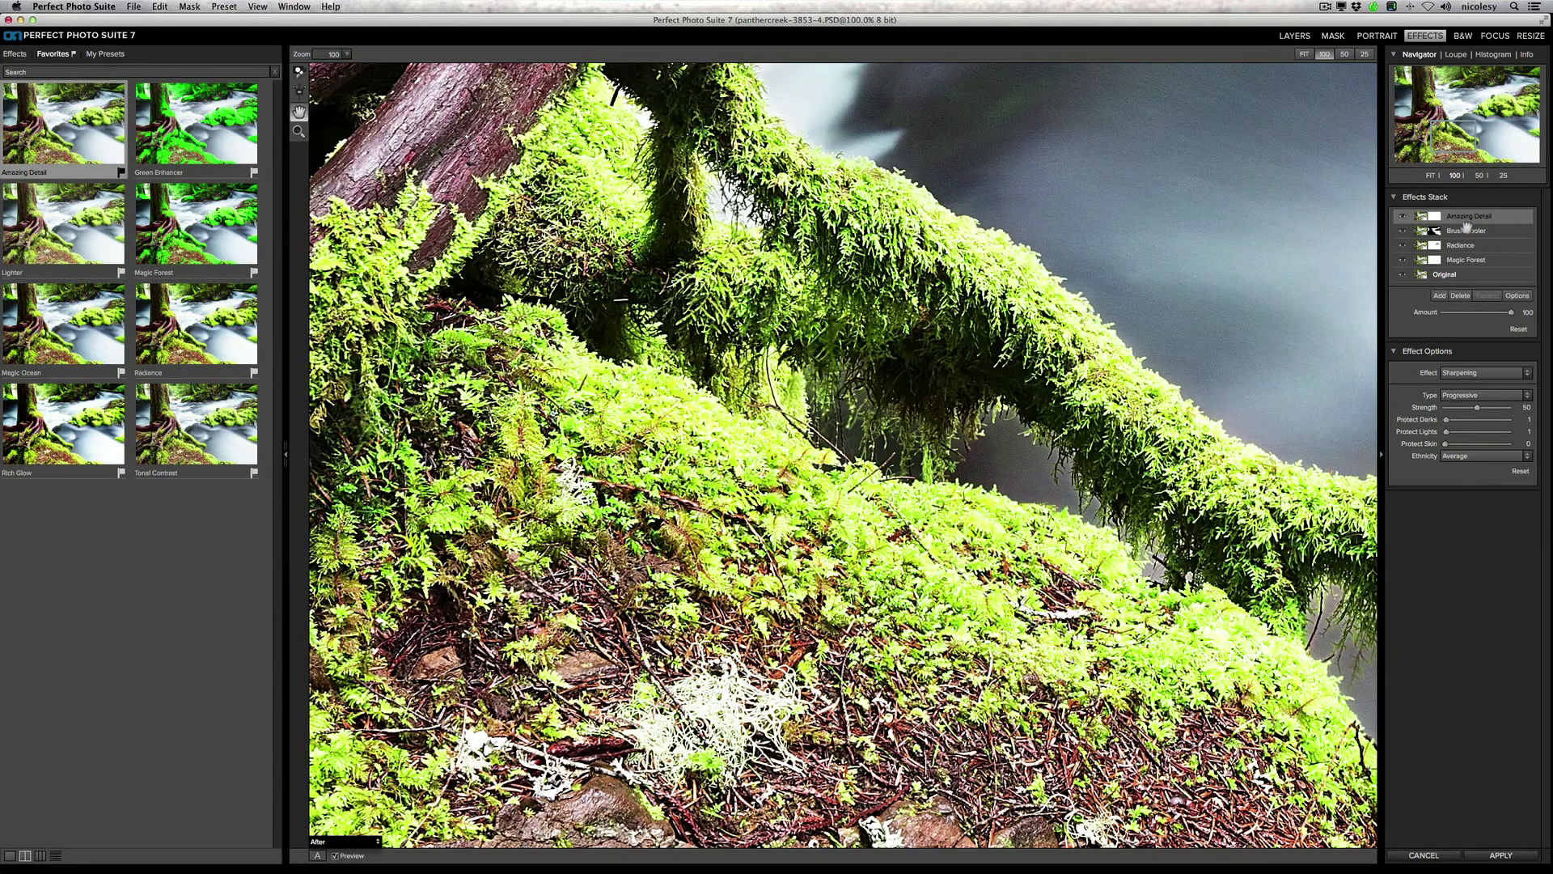
click(1405, 217)
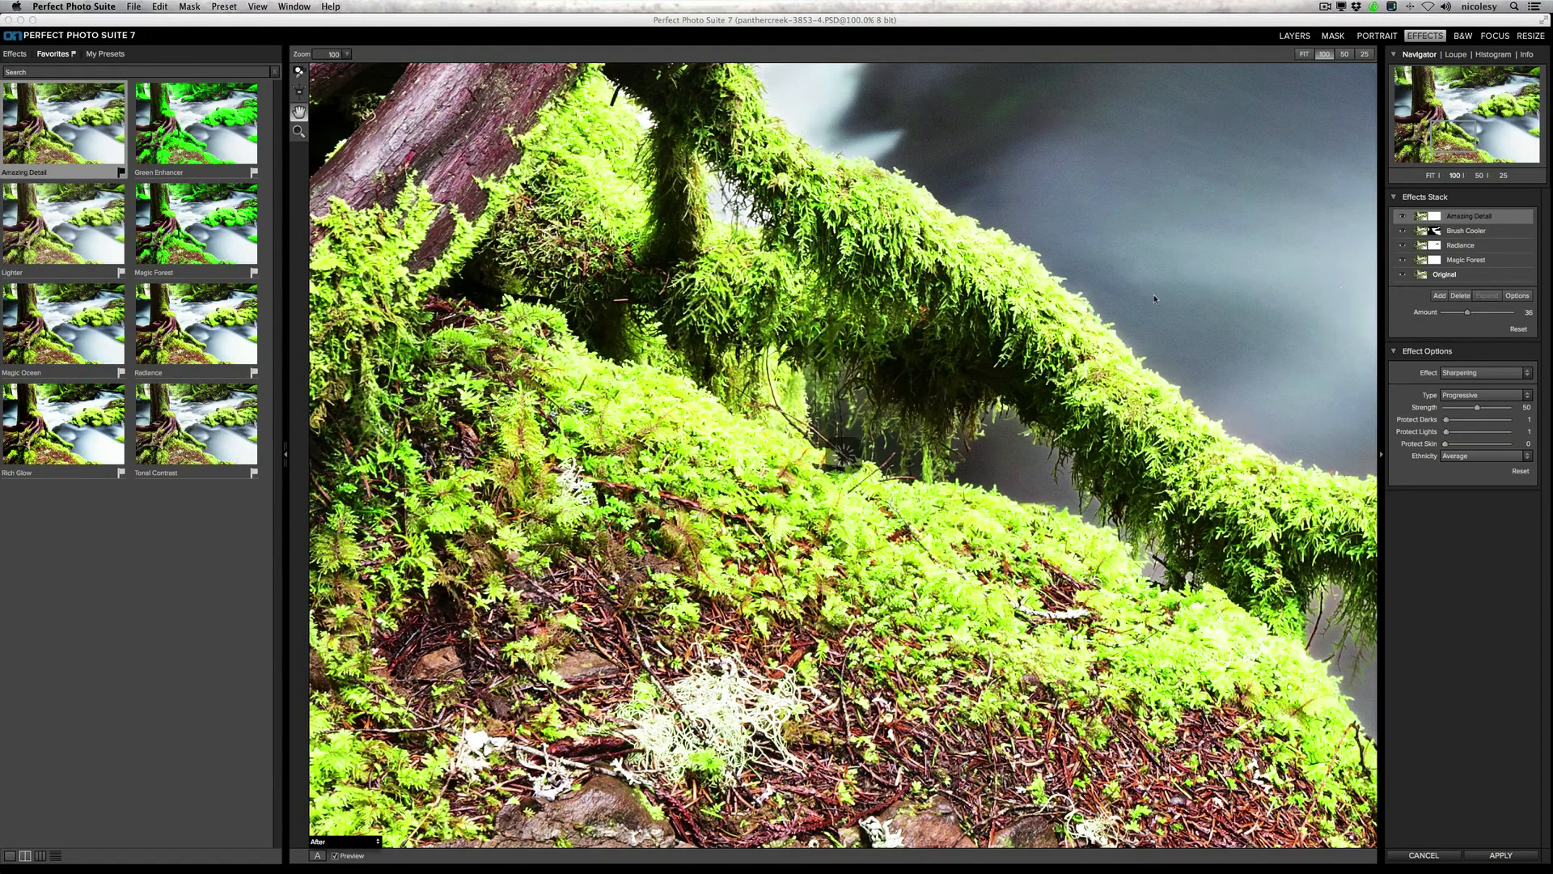
Step: Fit the whole photo in view and toggle the preview to compare the stacked effects with the original
key(super+0)
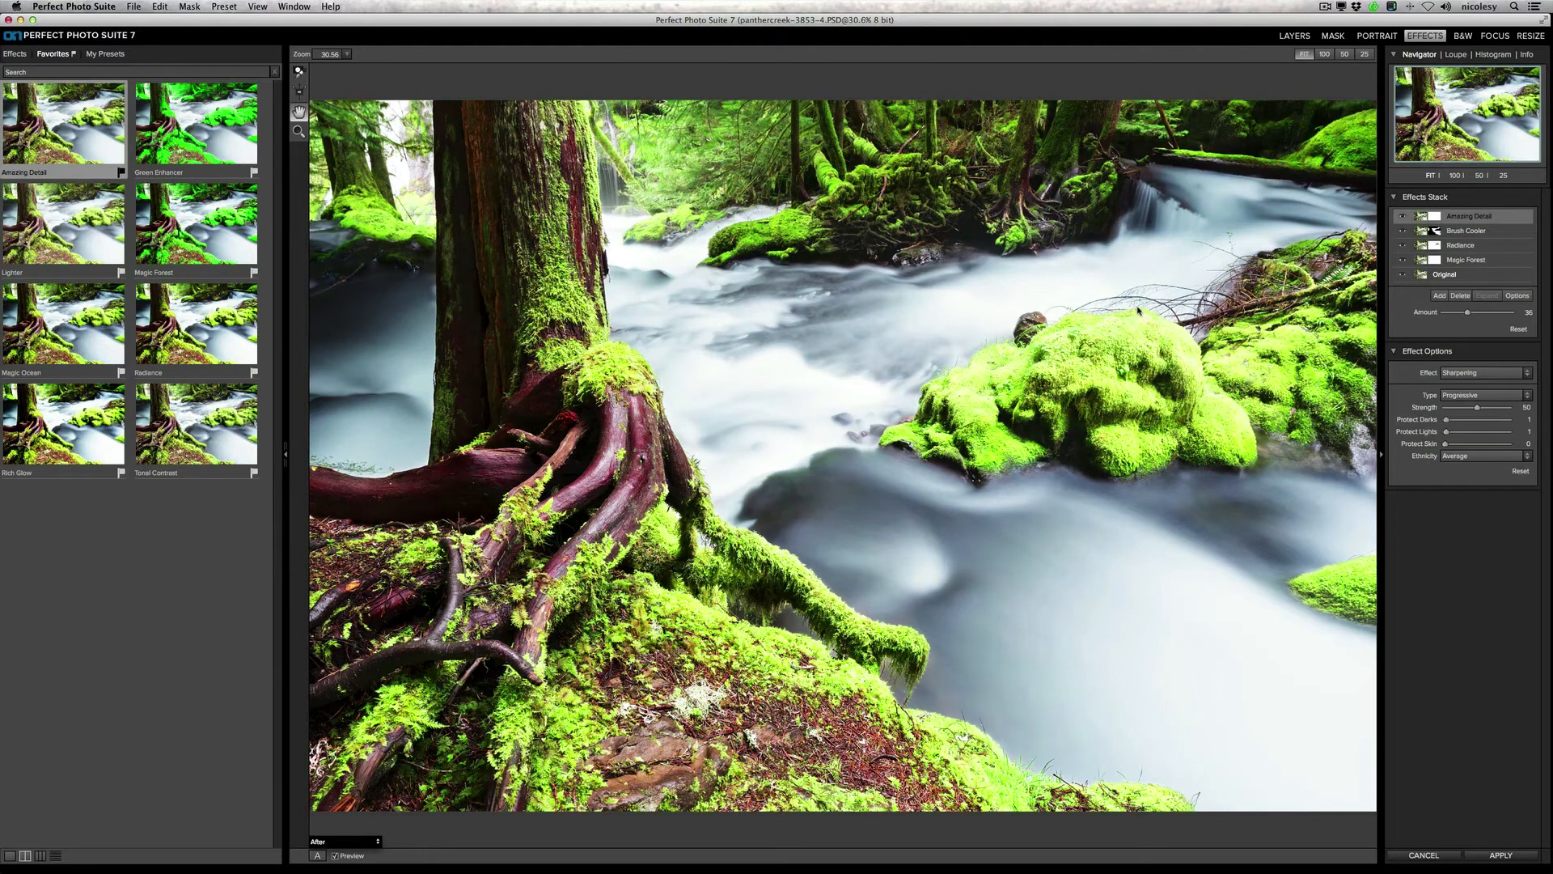
key(super+p)
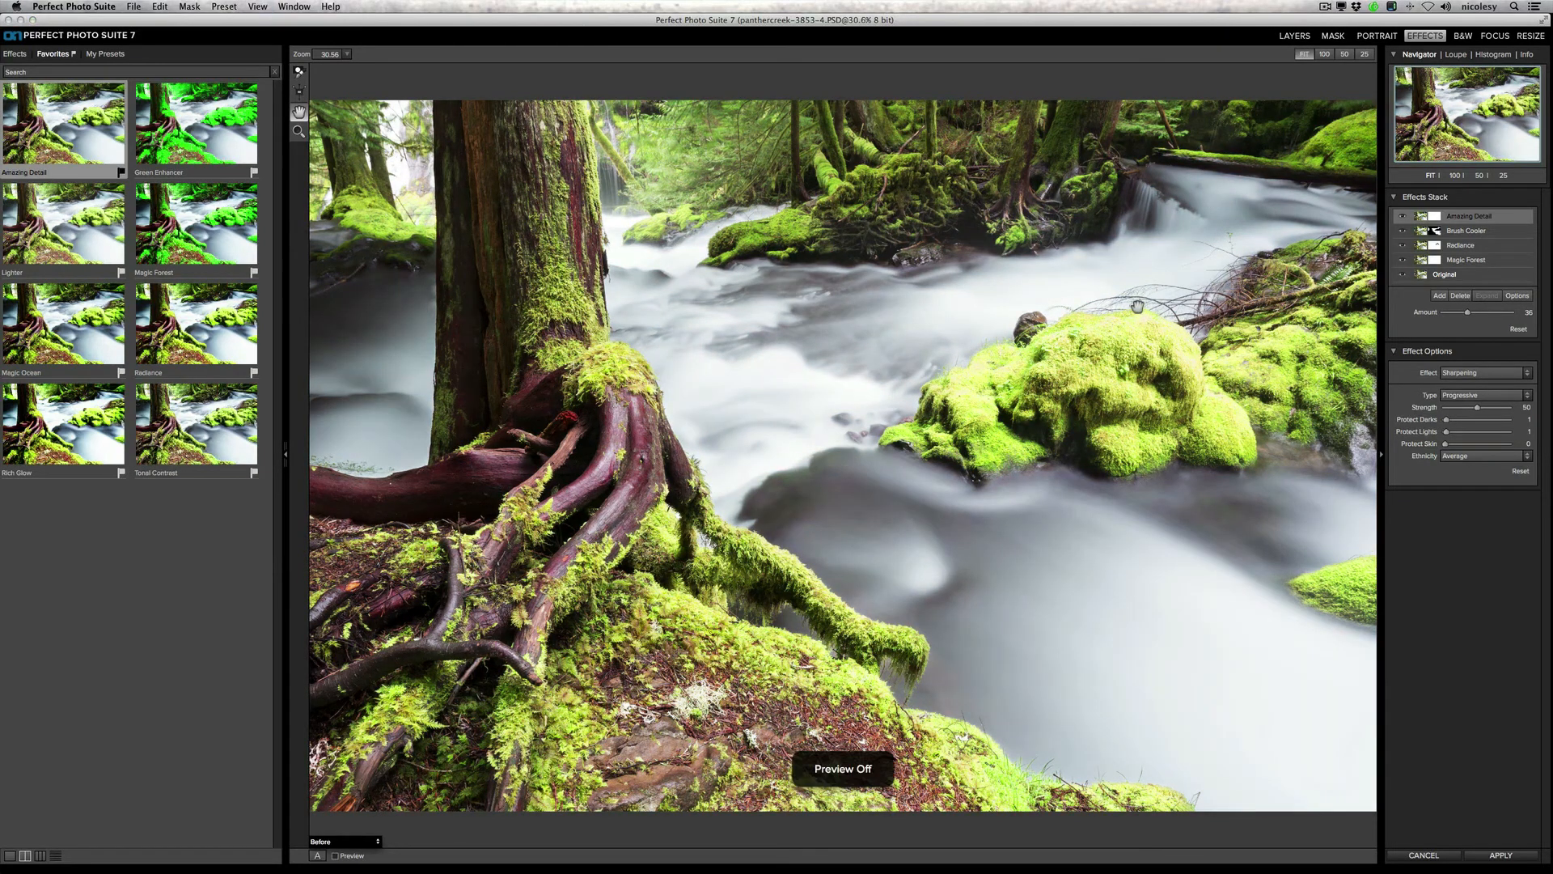
key(super+p)
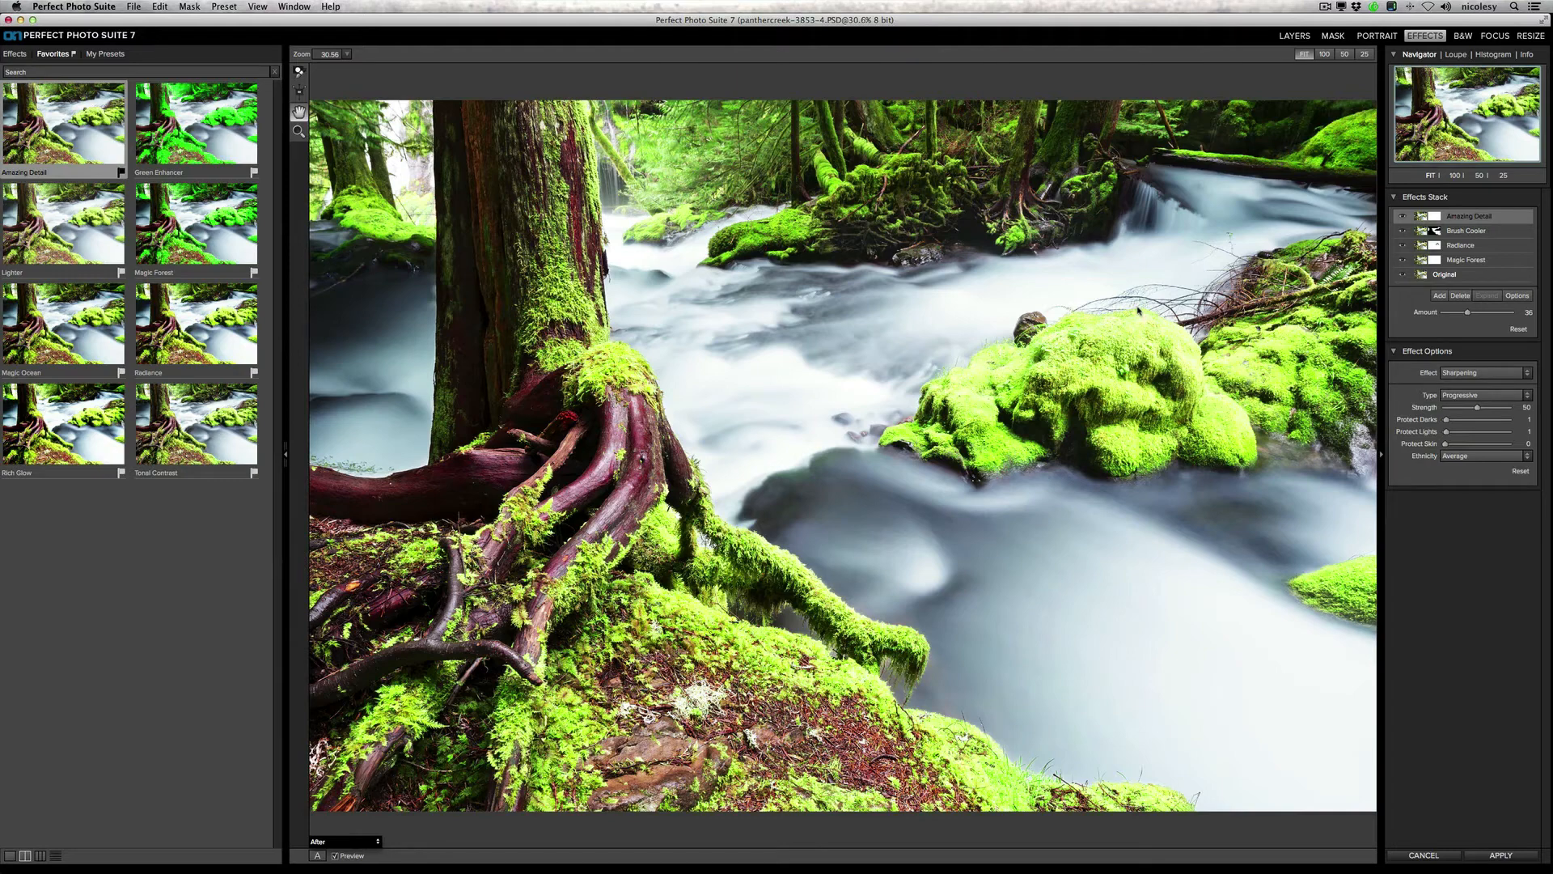
Step: Add a fifth effect layer with the Rich Glow favorite and copy Brush Cooler's mask onto it
click(1443, 297)
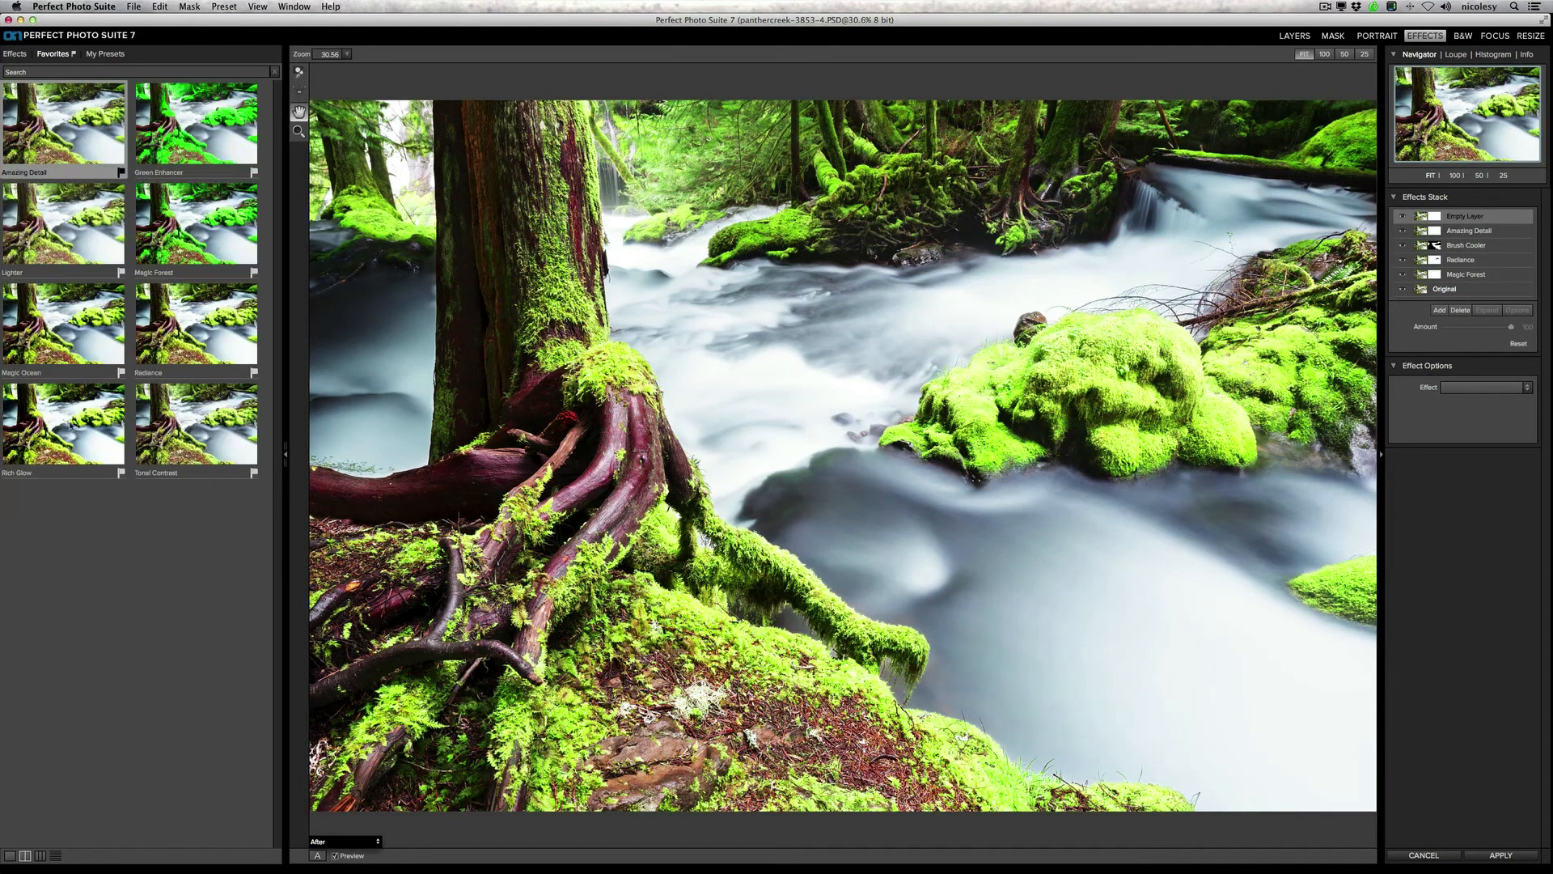
click(71, 425)
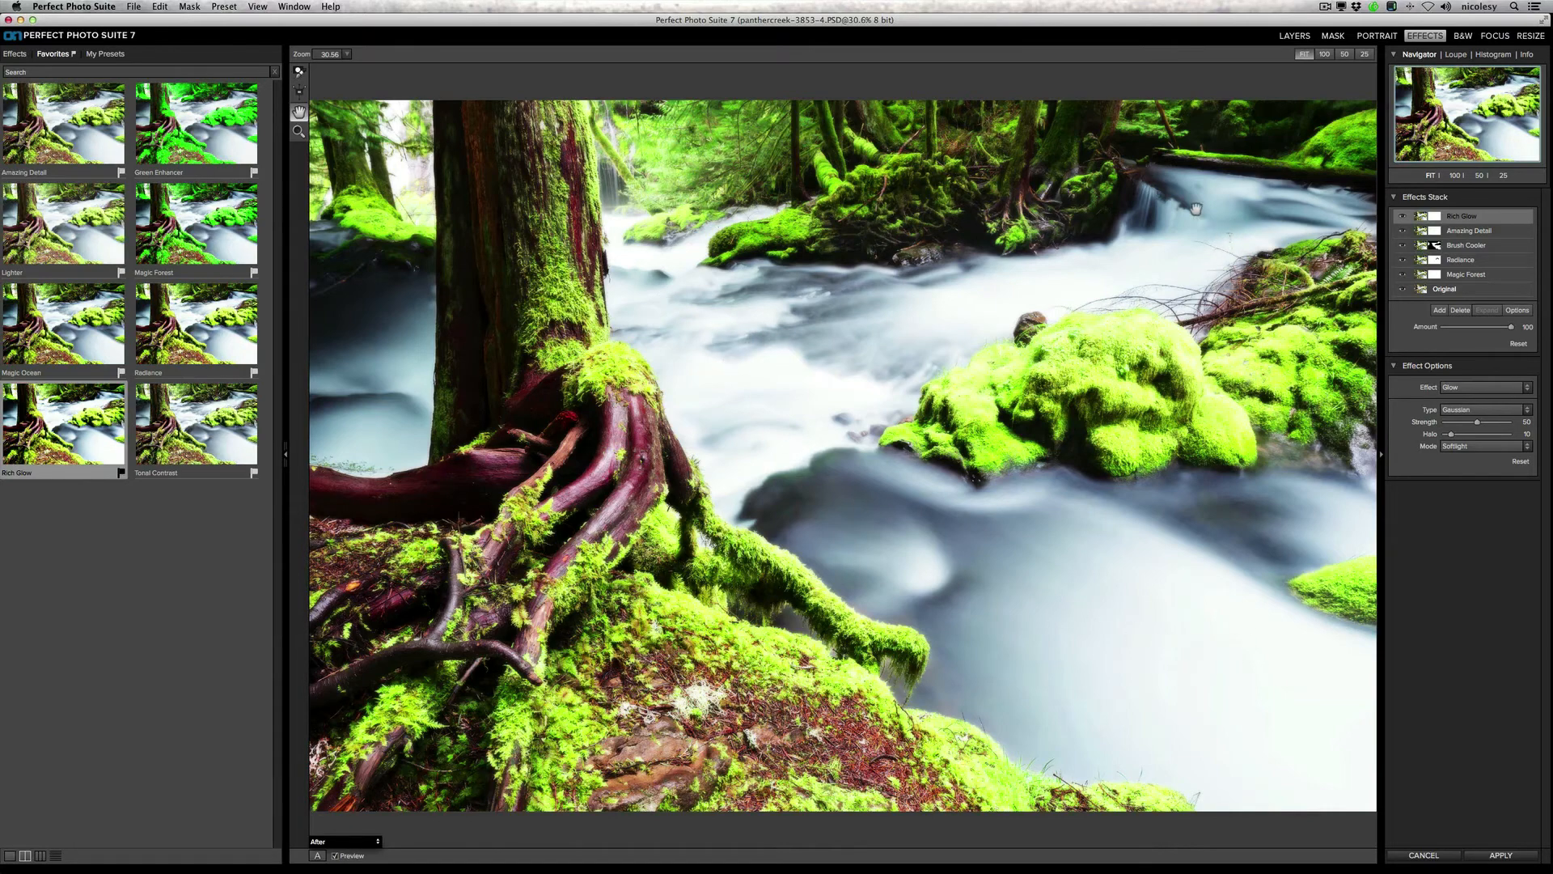
click(1492, 249)
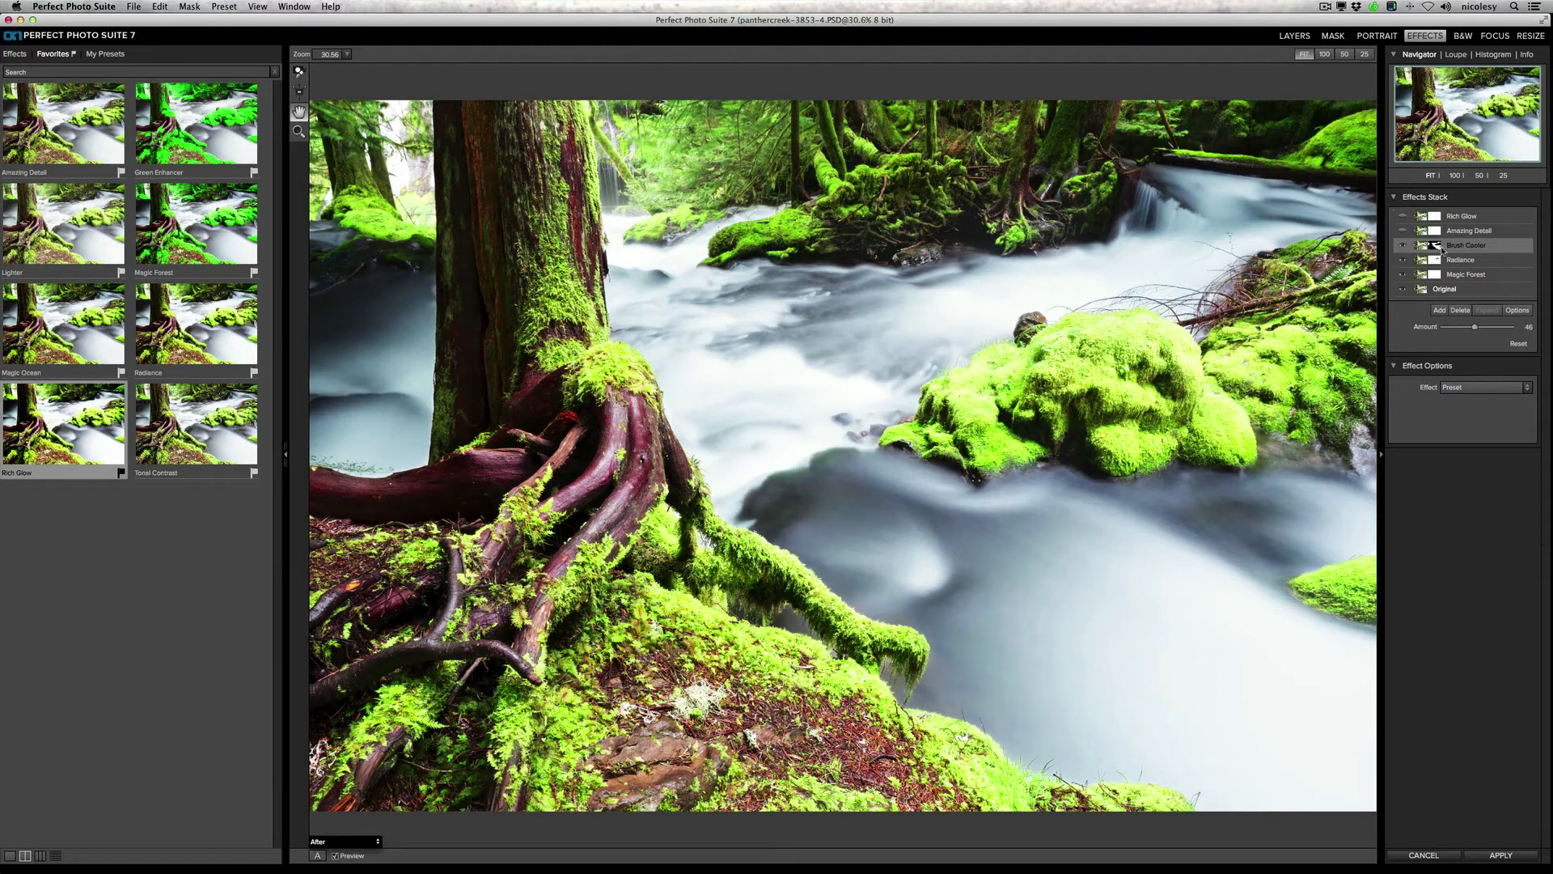
click(187, 7)
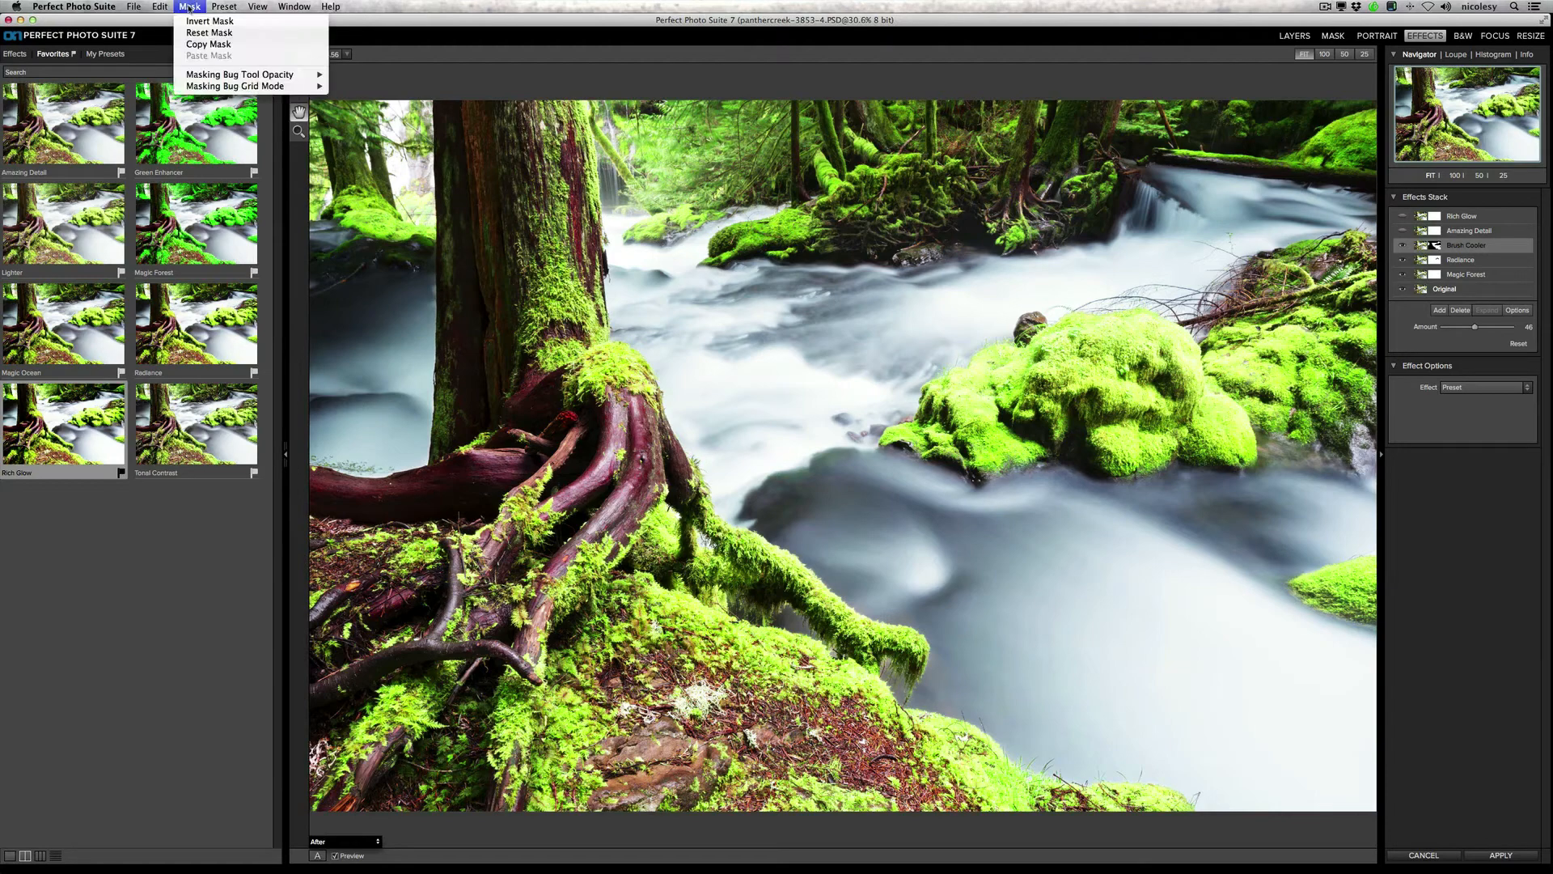
click(208, 47)
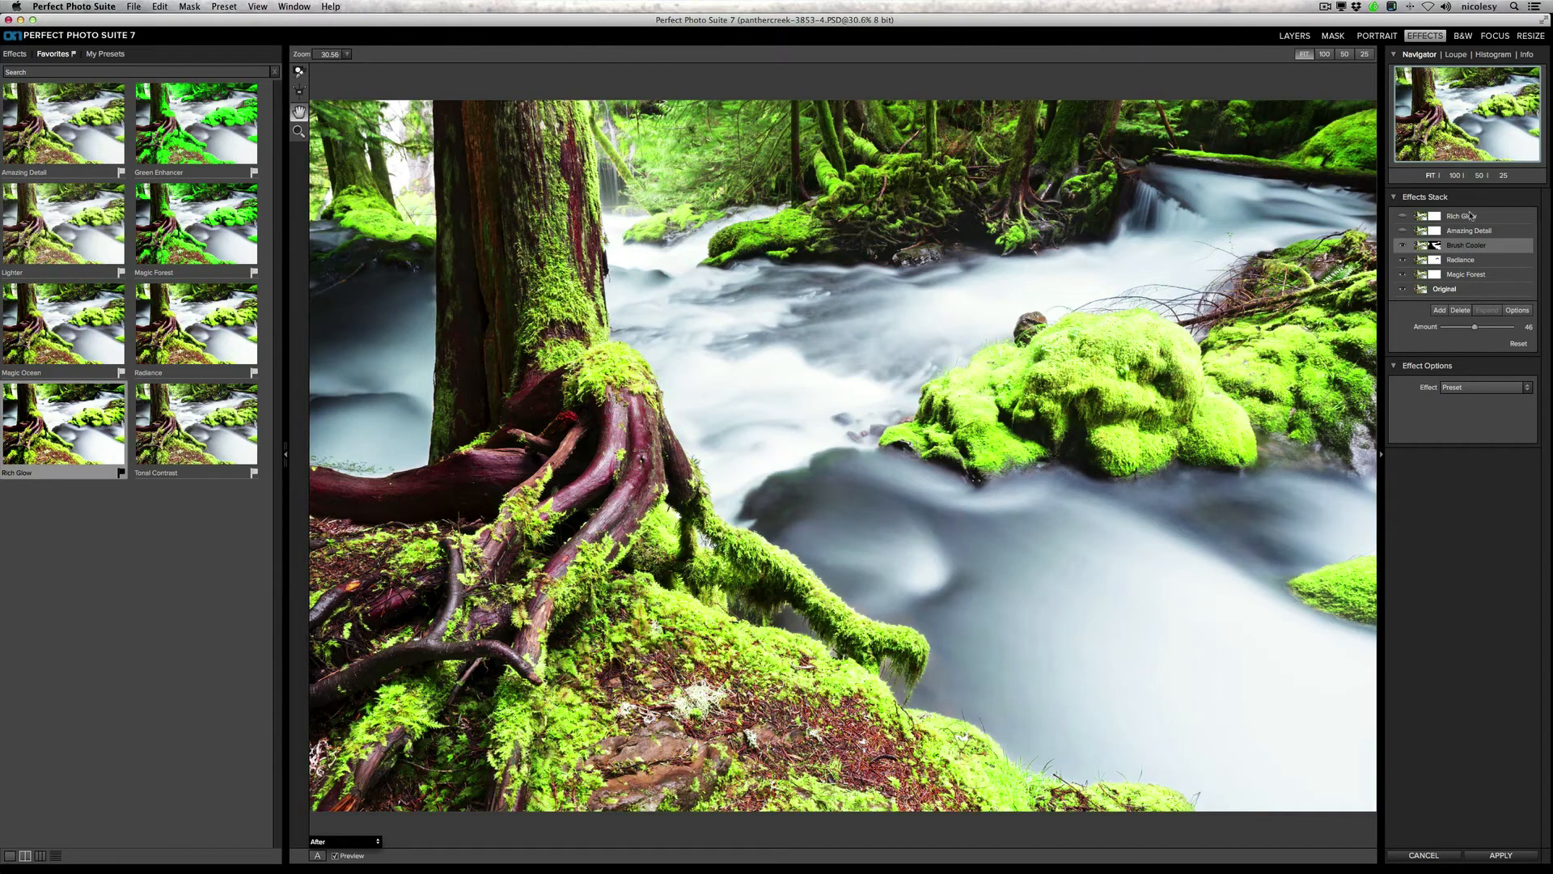
click(1469, 217)
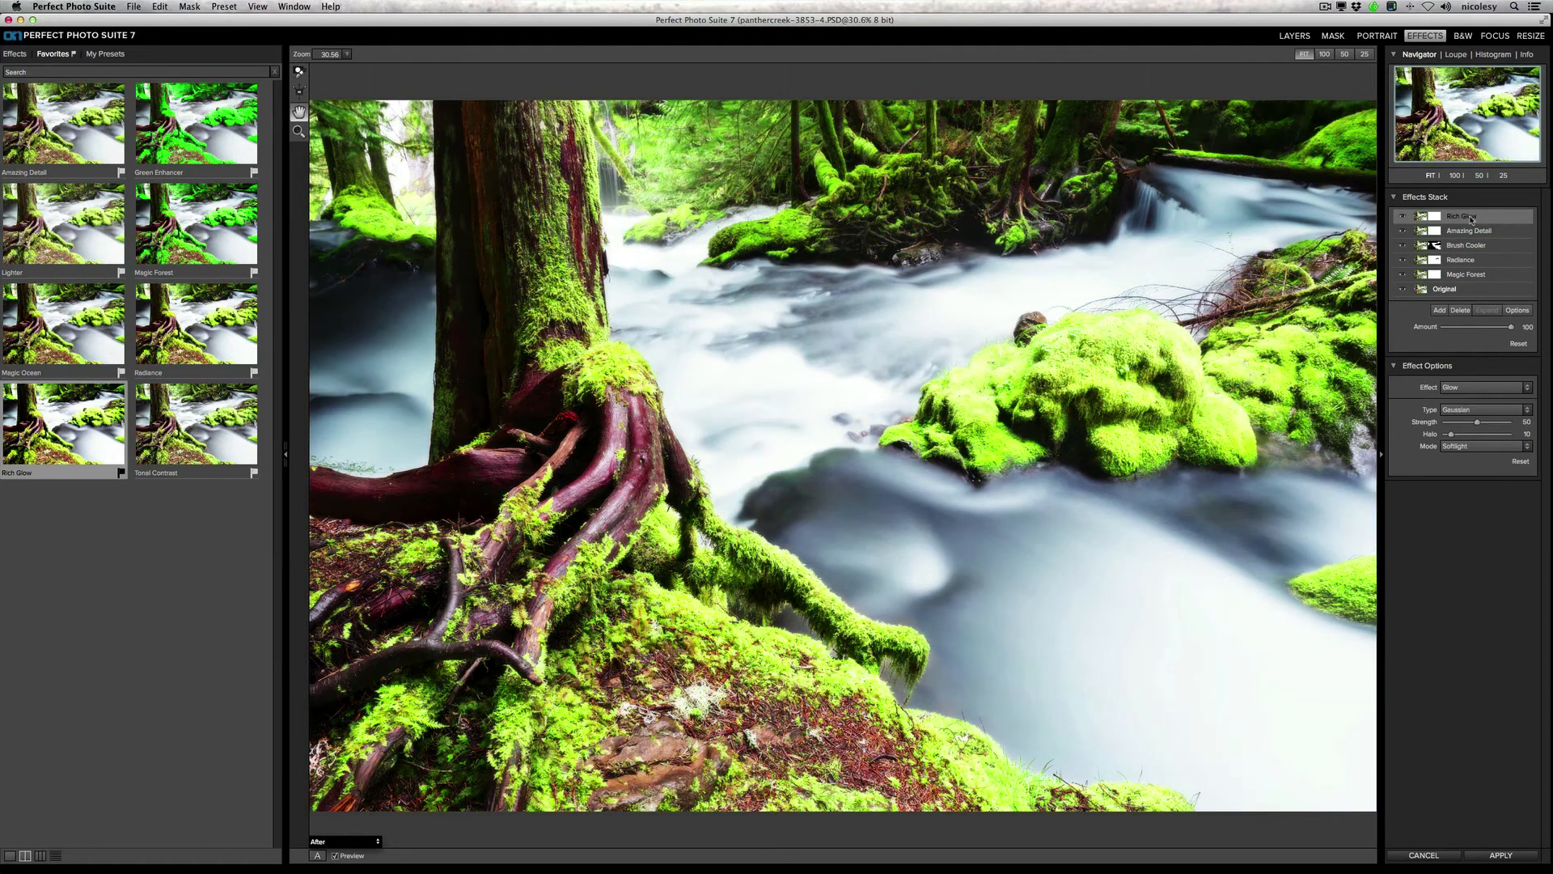
click(189, 7)
click(217, 64)
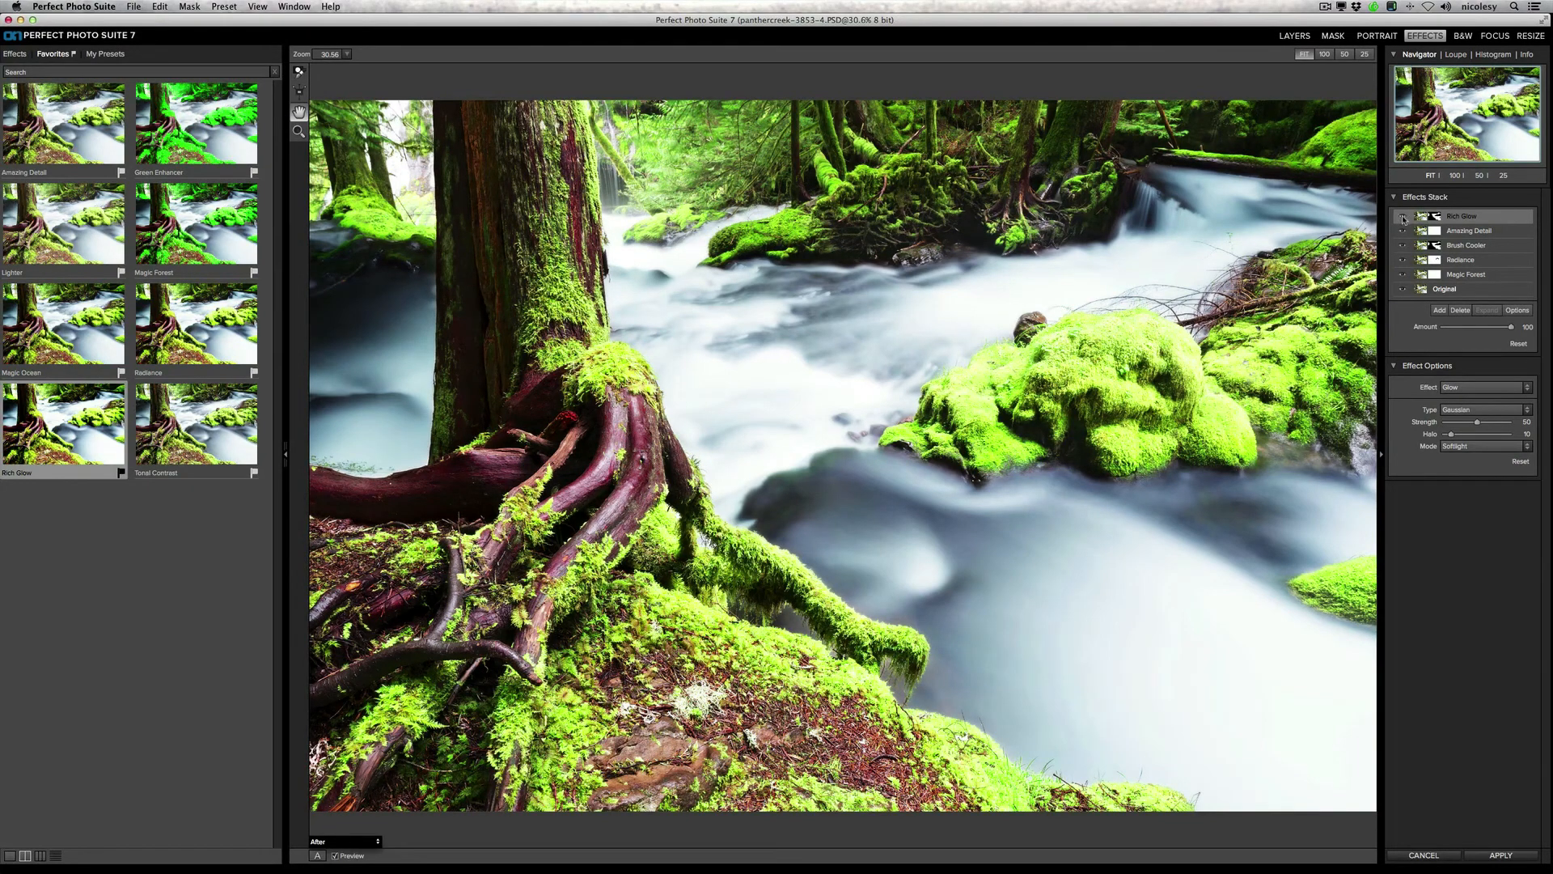
Step: Toggle the Rich Glow layer to compare its effect, check the histogram, and lower the layer's amount to about 78
click(1403, 216)
click(1402, 216)
click(1494, 55)
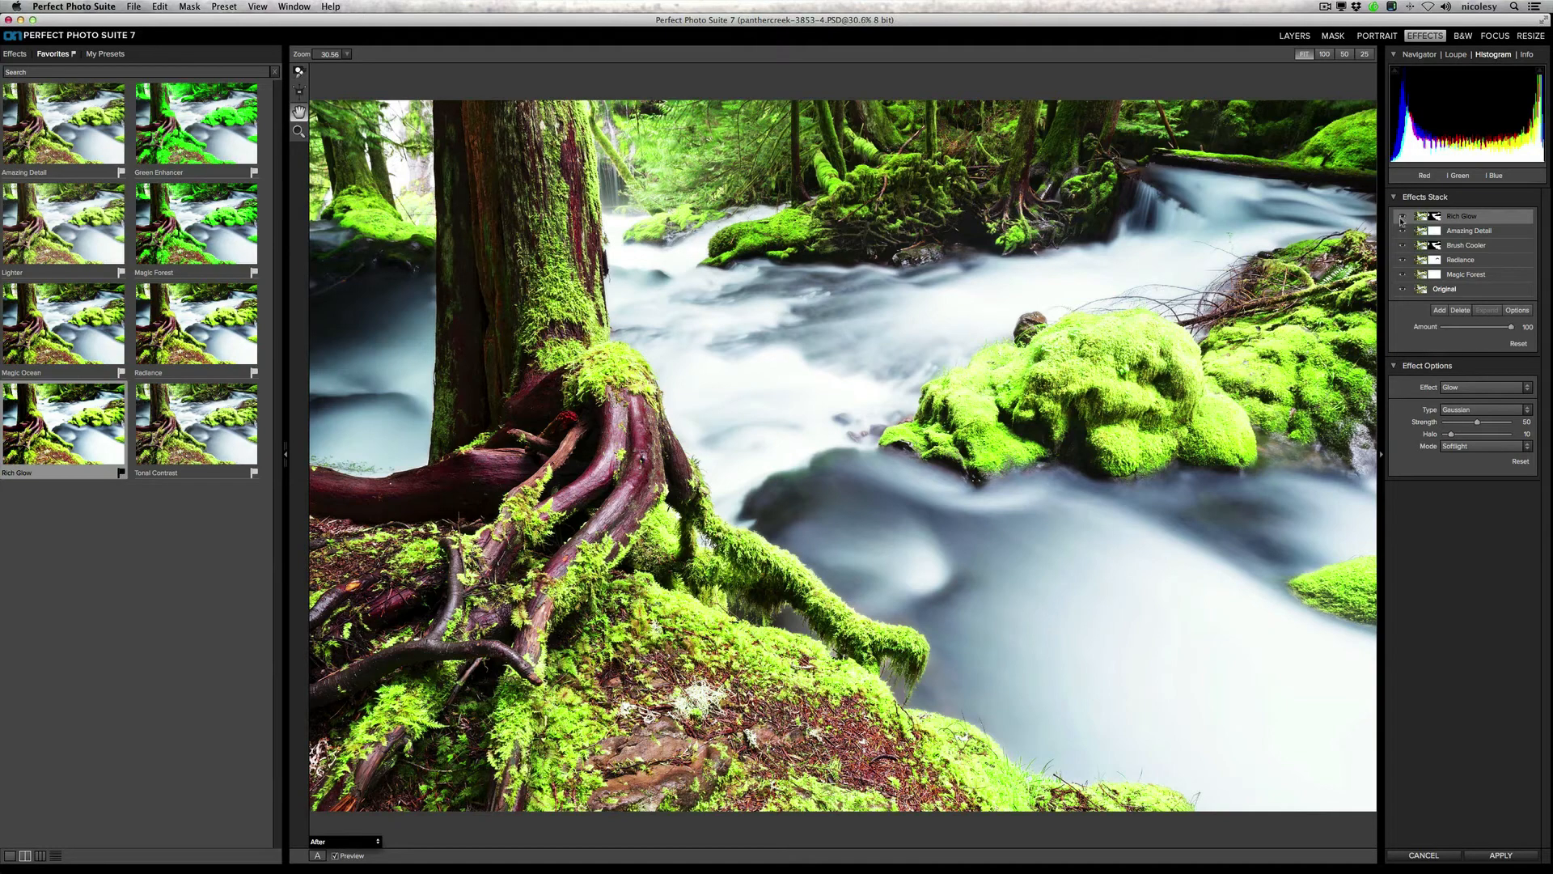
click(1403, 217)
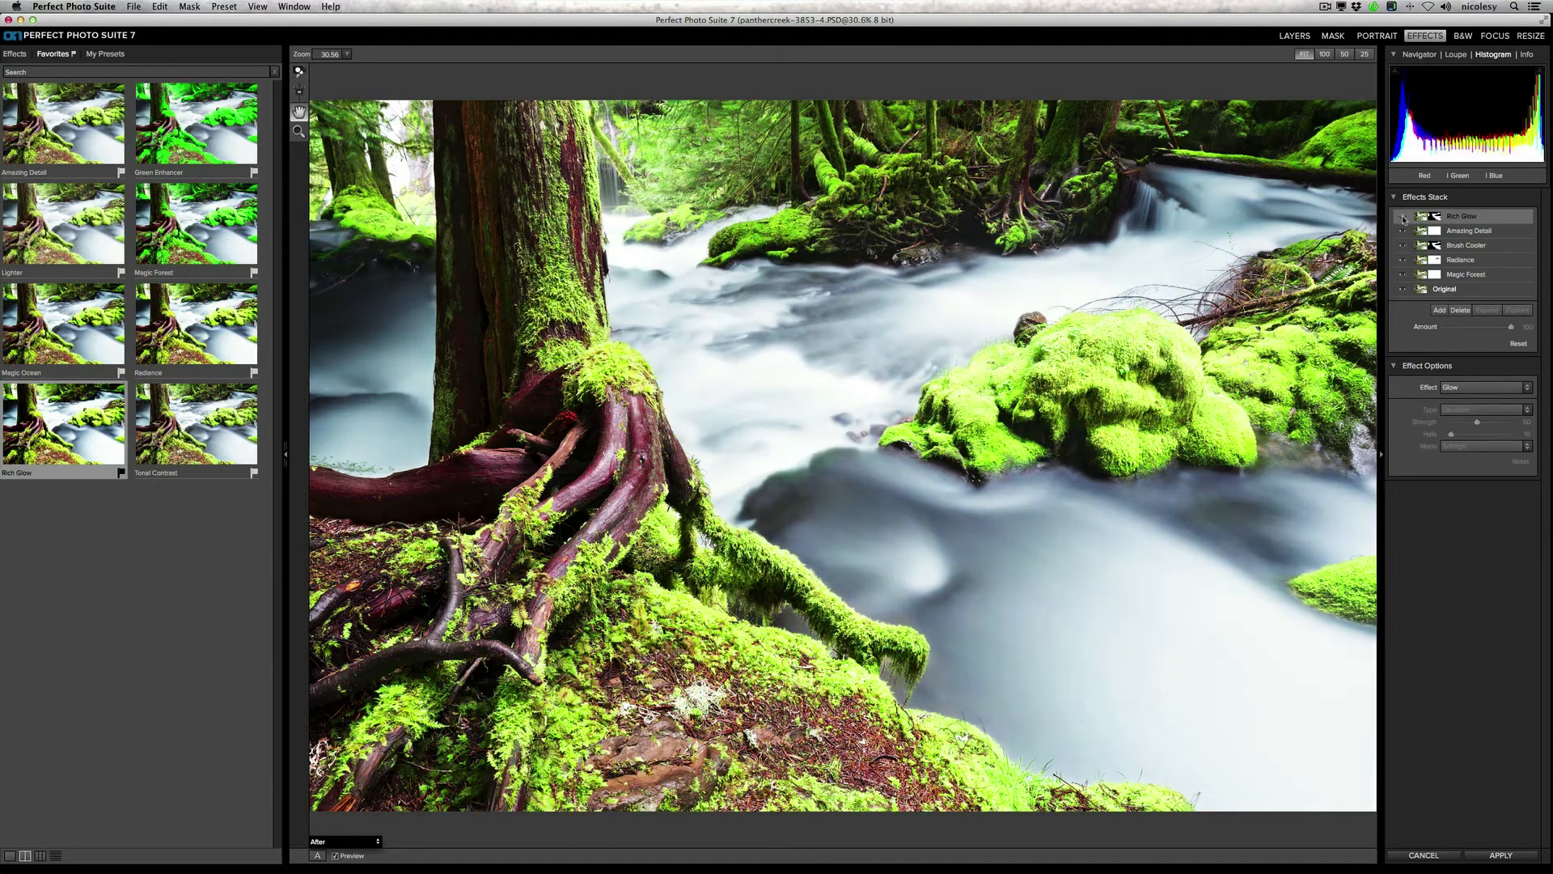
click(1405, 218)
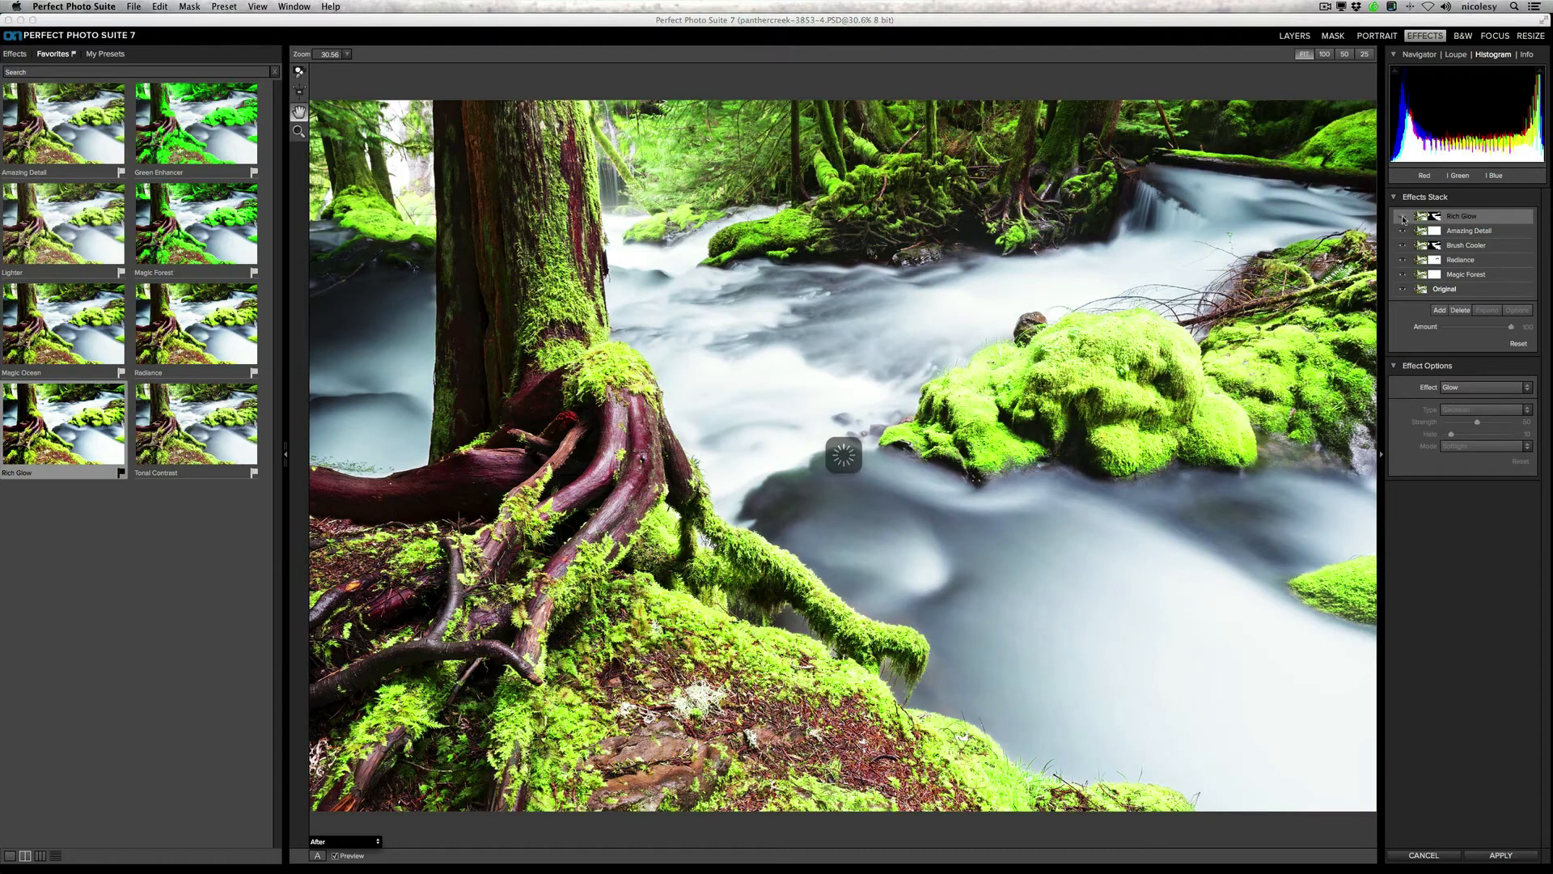
drag(1510, 327, 1497, 328)
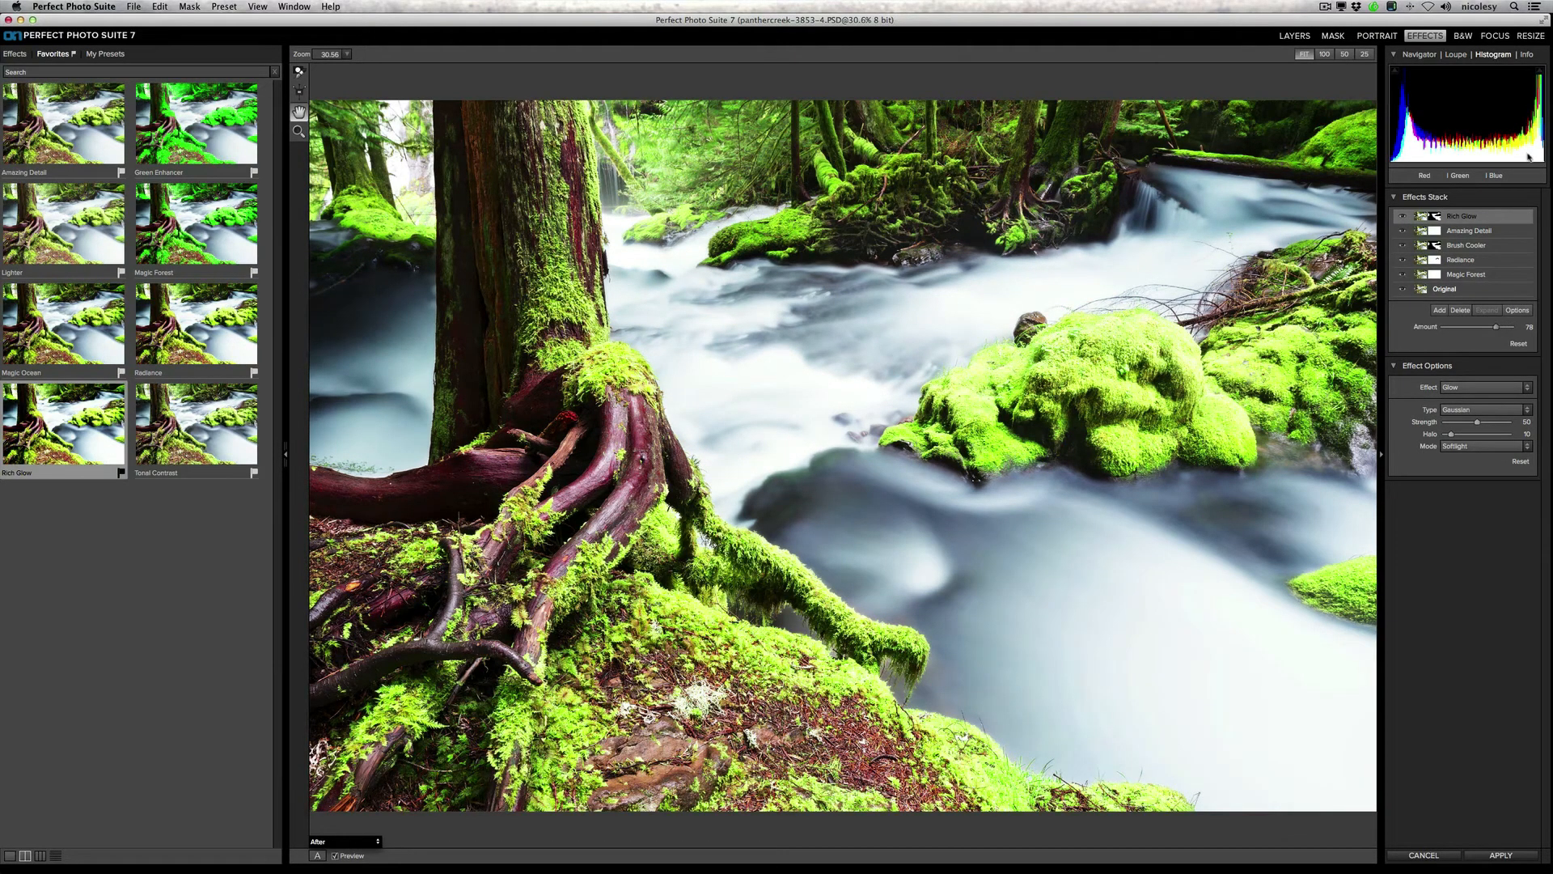
click(1419, 54)
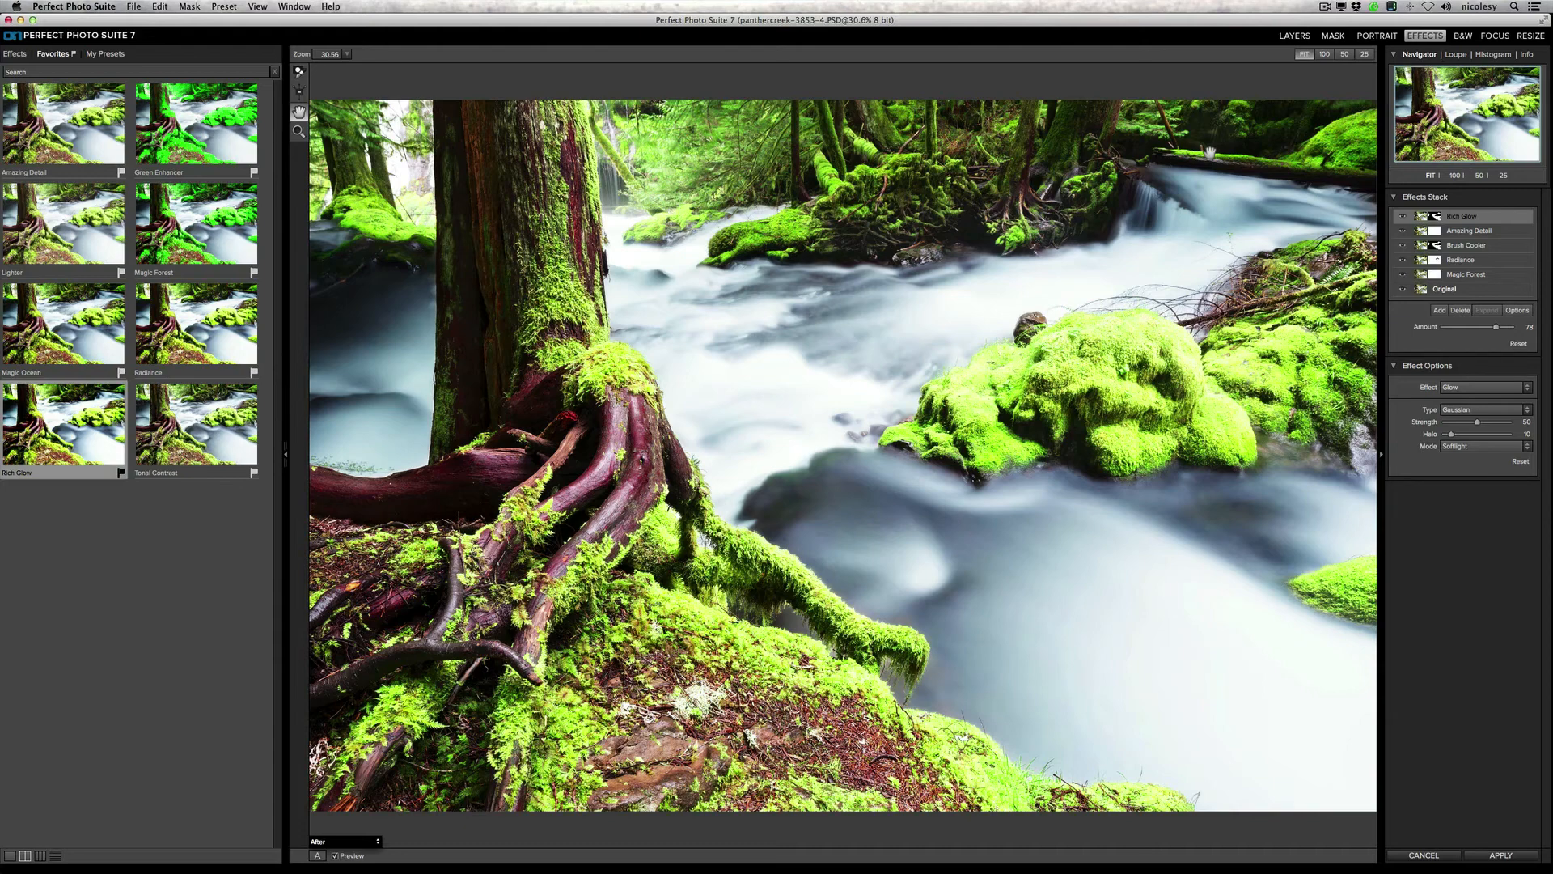
Step: Start saving the effects stack as a new preset and name it Panther Creek
click(224, 6)
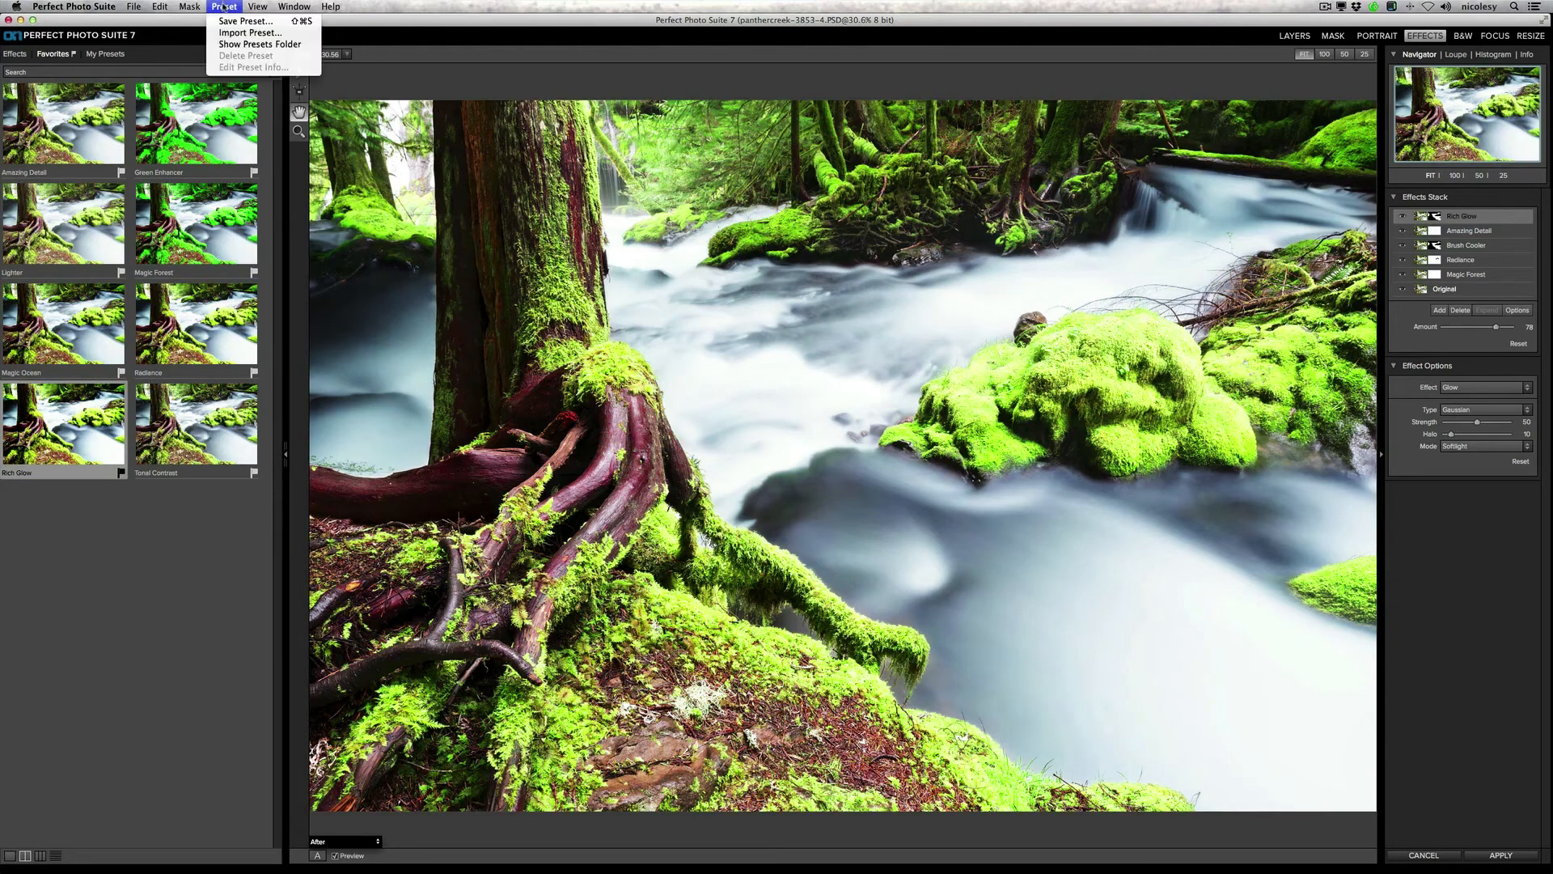
click(233, 23)
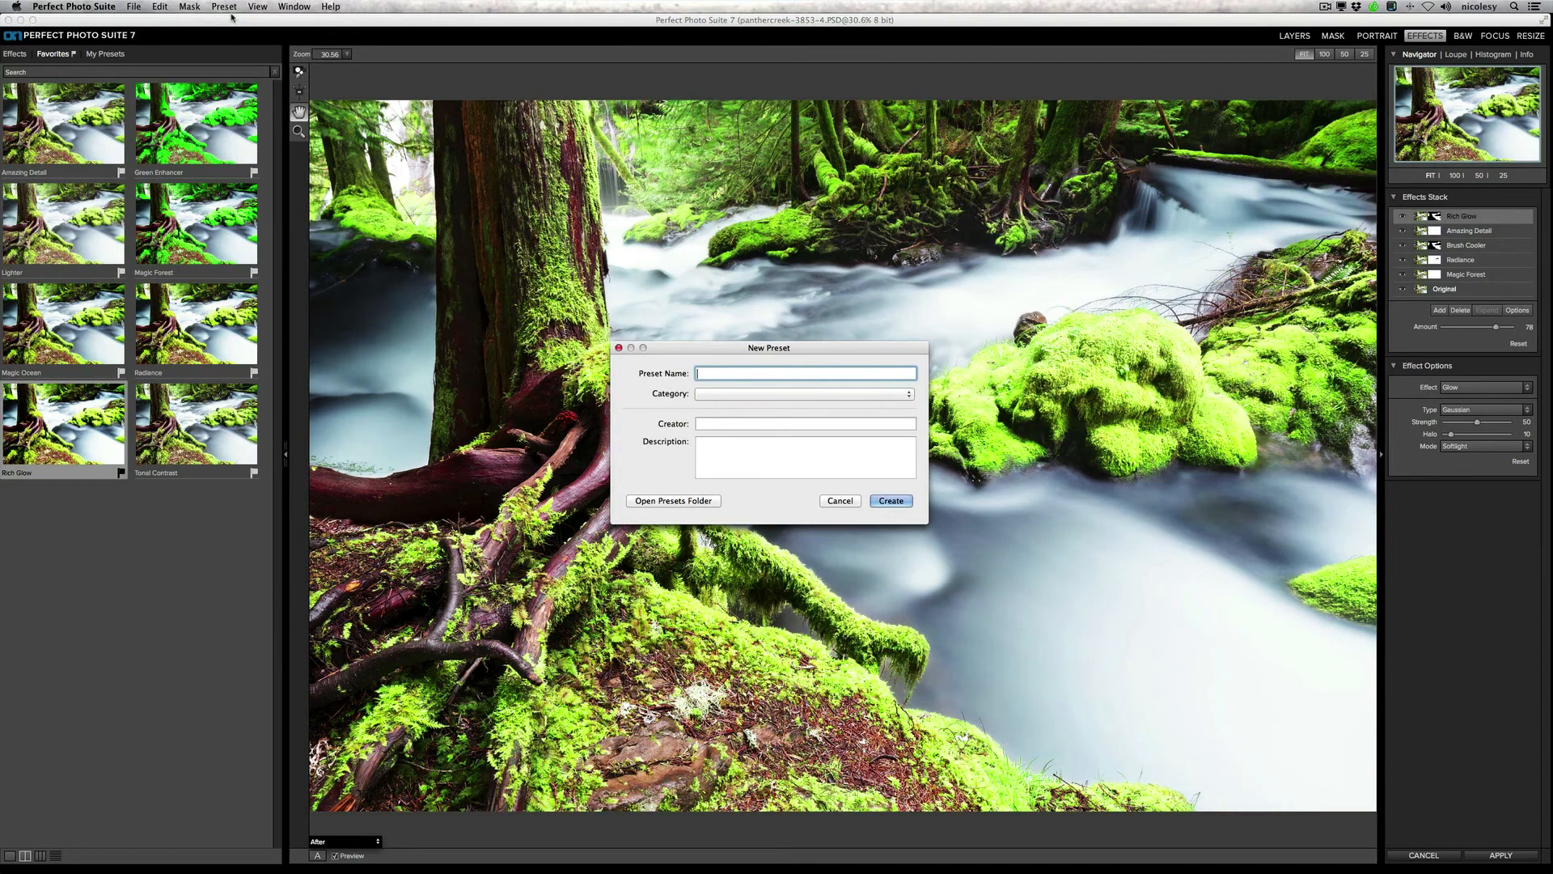
text(Panther Creek)
Step: Add a new preset category named Landscape and assign it to the preset
click(735, 393)
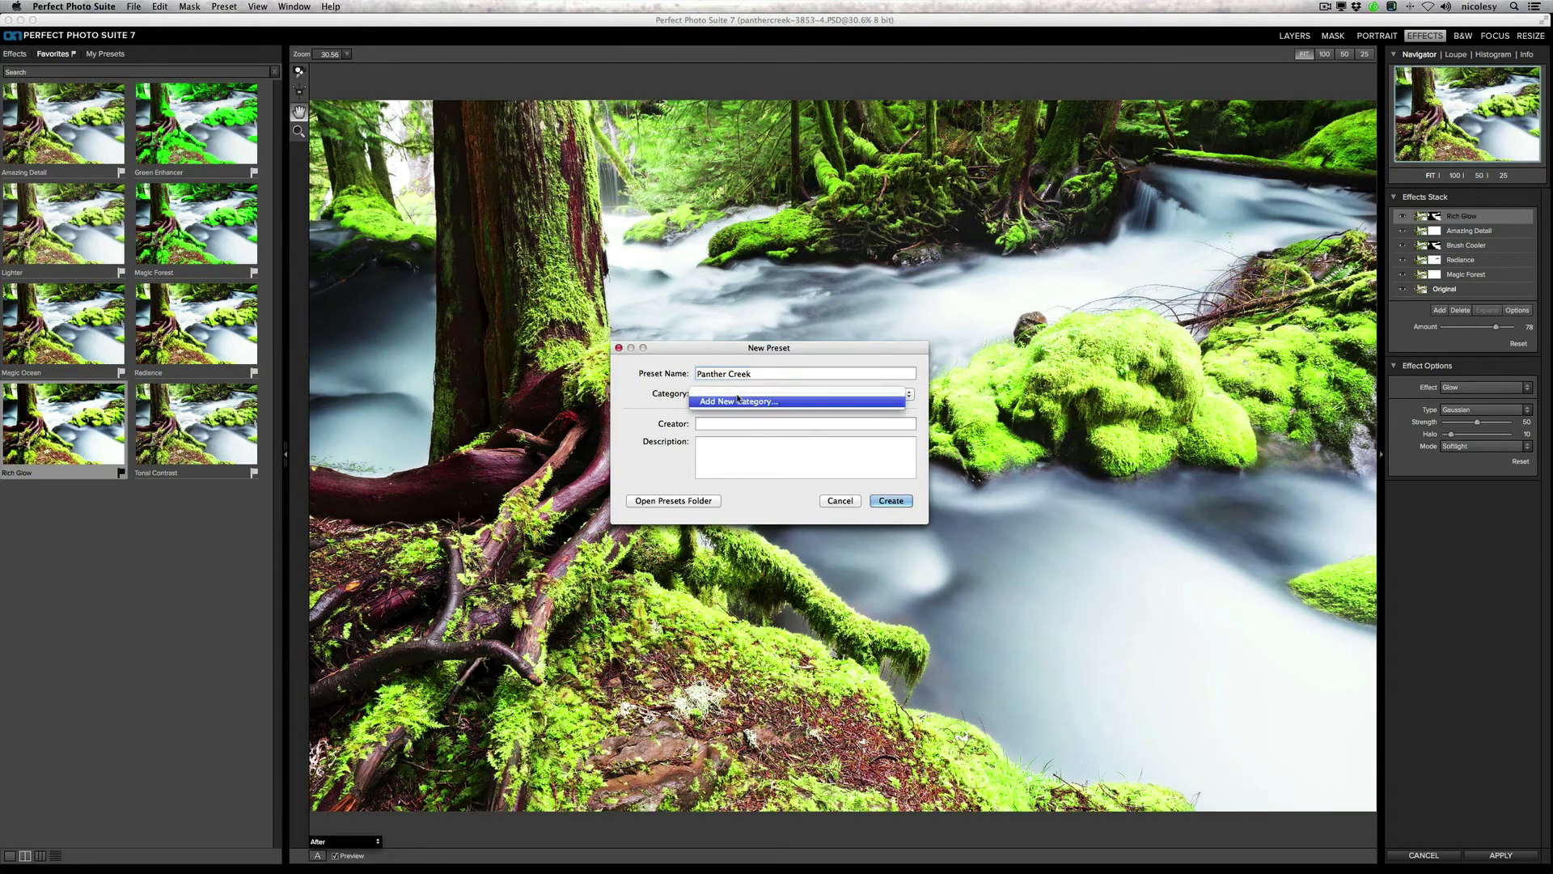
click(741, 402)
text(N)
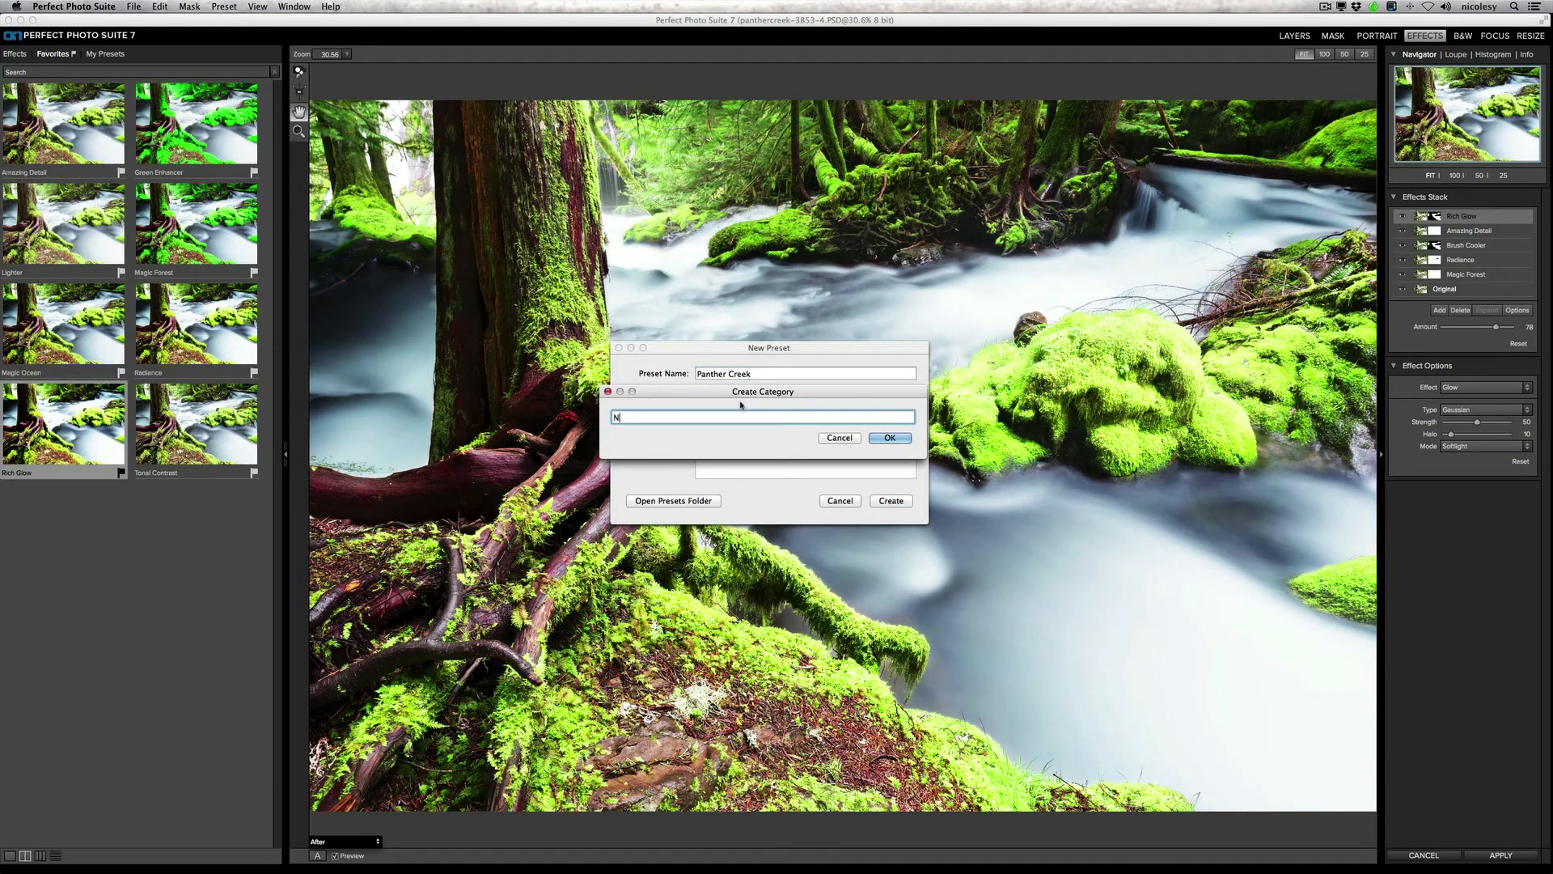
text(icoles)
key(super+a)
text(Lna)
key(BackSpace)
key(BackSpace)
text(andscape)
click(893, 437)
Step: Fill in the preset creator's name and create the preset
key(Tab)
text(Nicolesy)
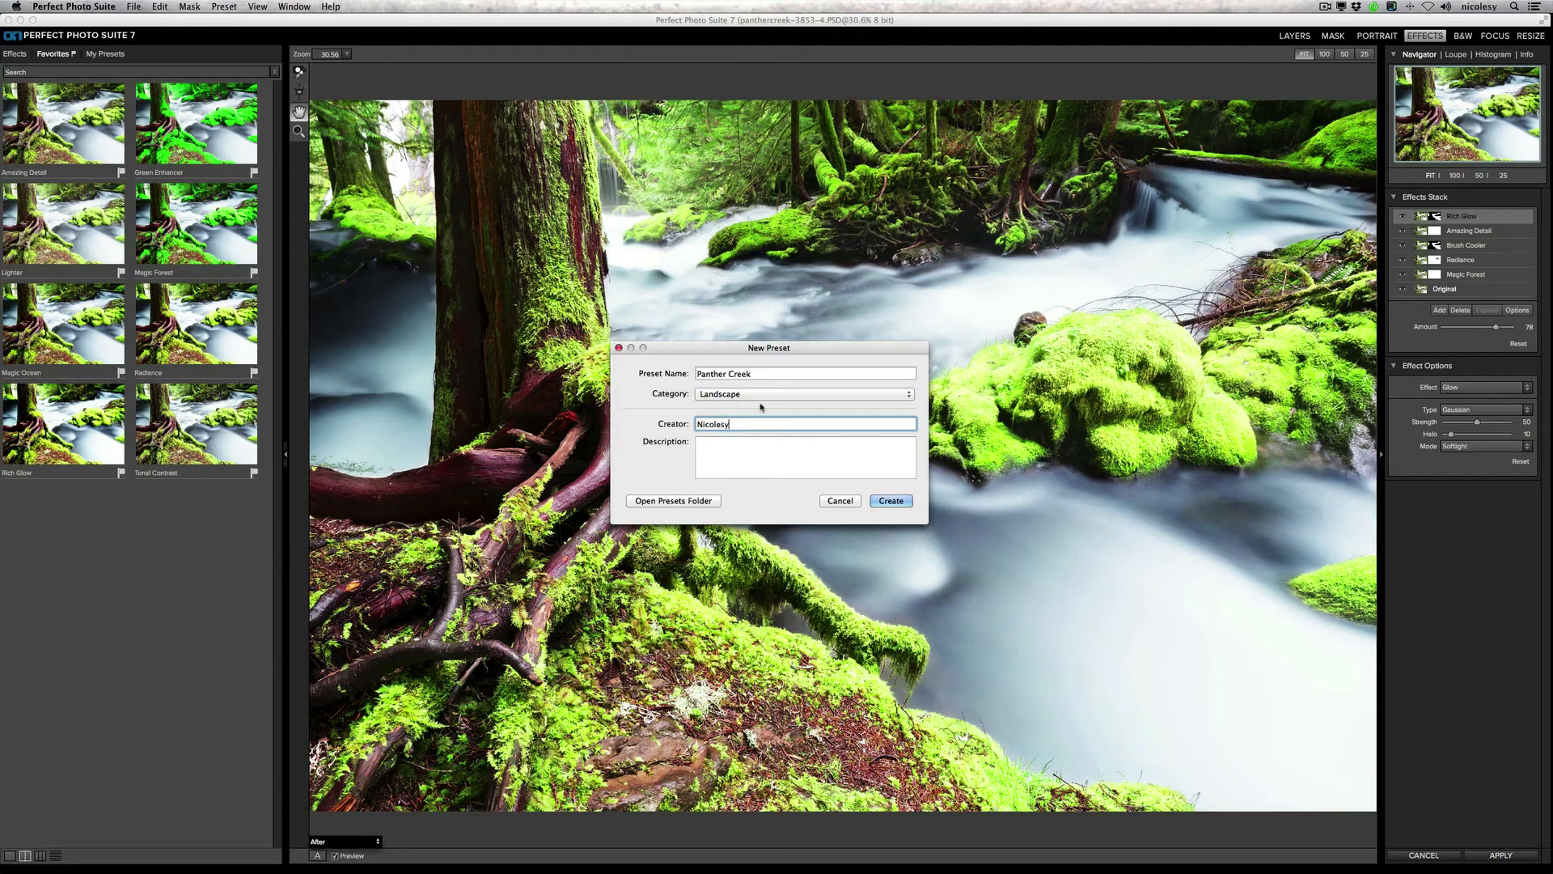
click(889, 500)
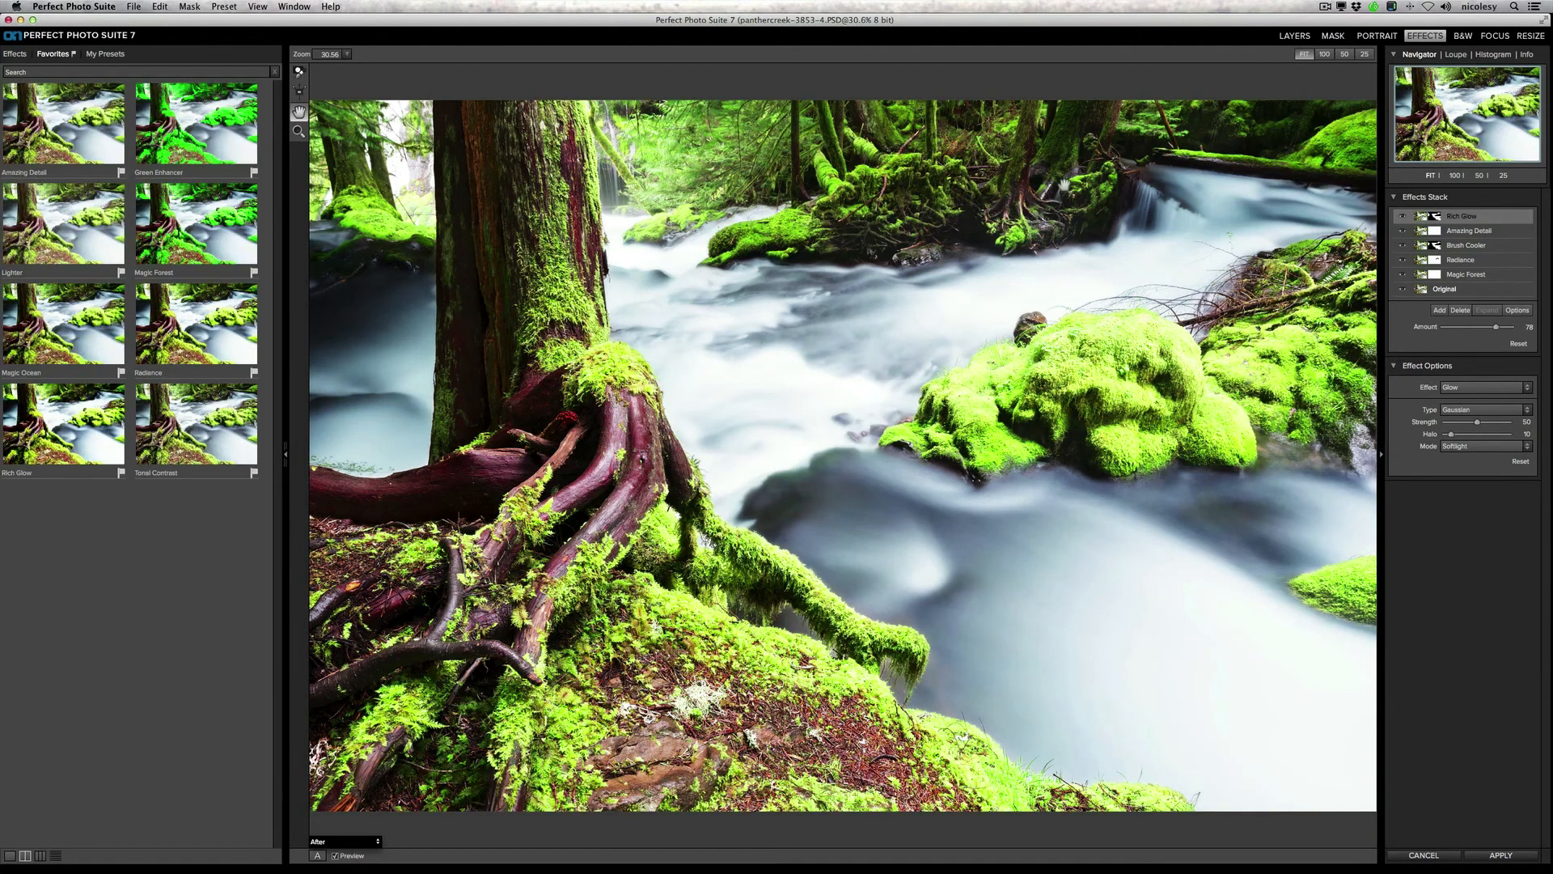
Step: Look up the saved preset in the Landscape category of the personal presets and collapse the category again
click(105, 53)
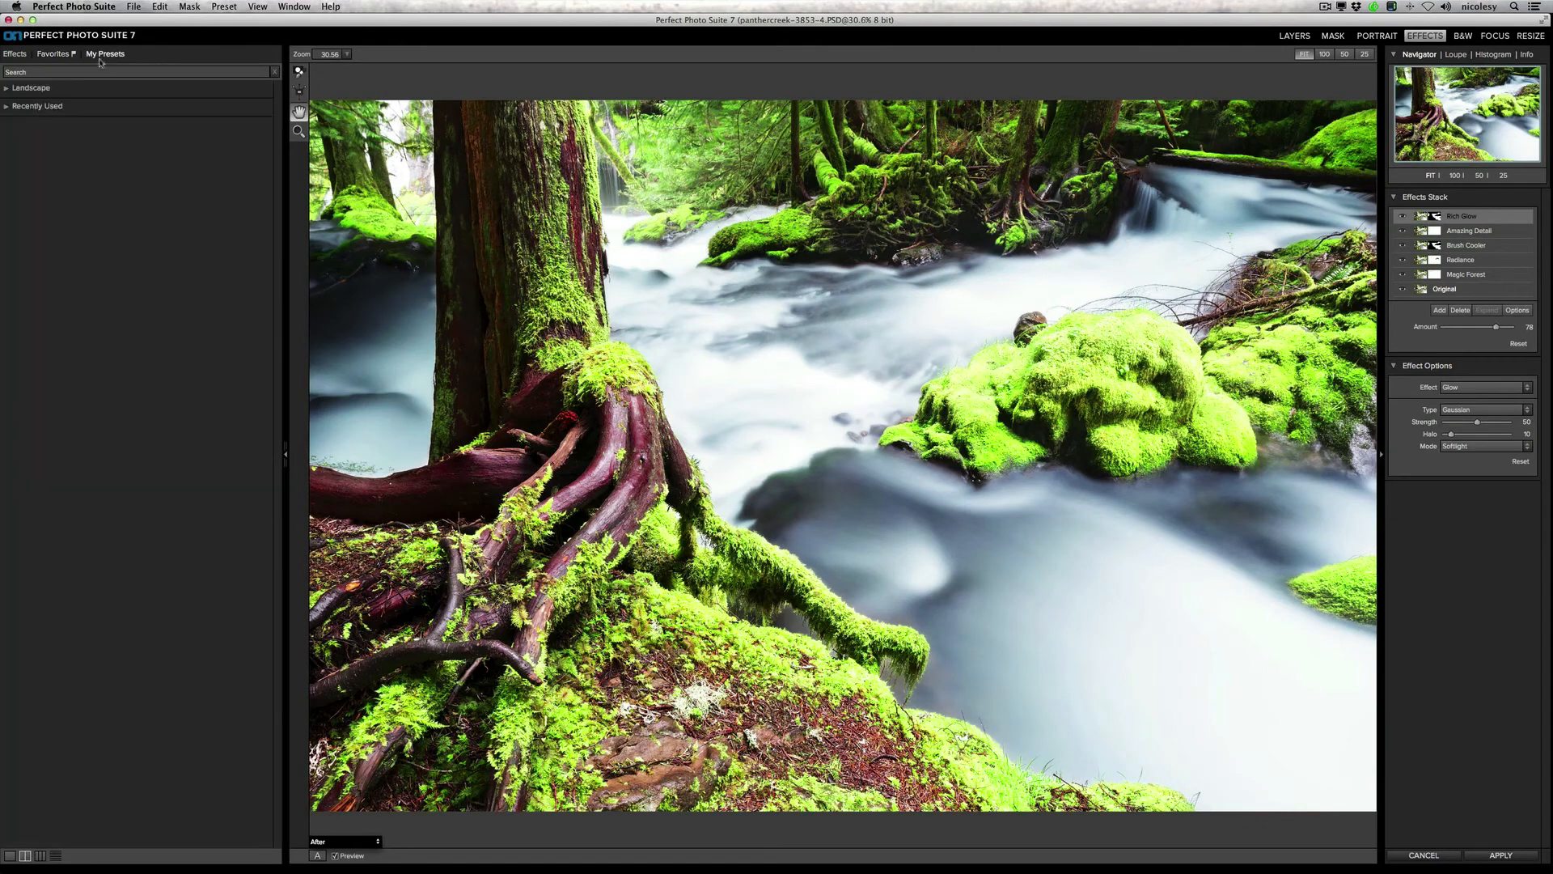
click(45, 89)
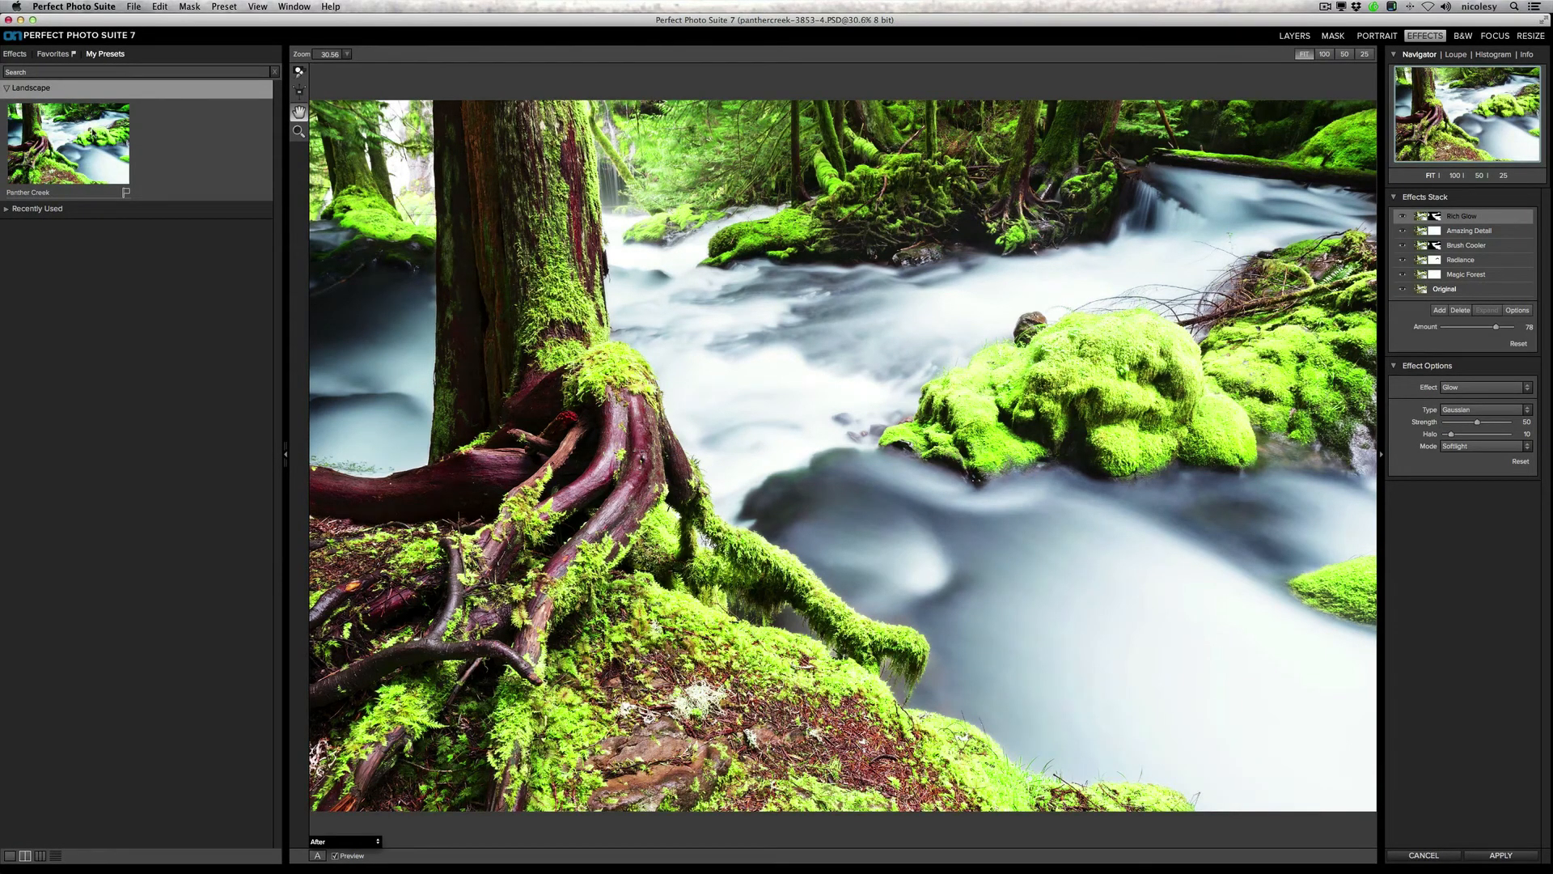
click(7, 89)
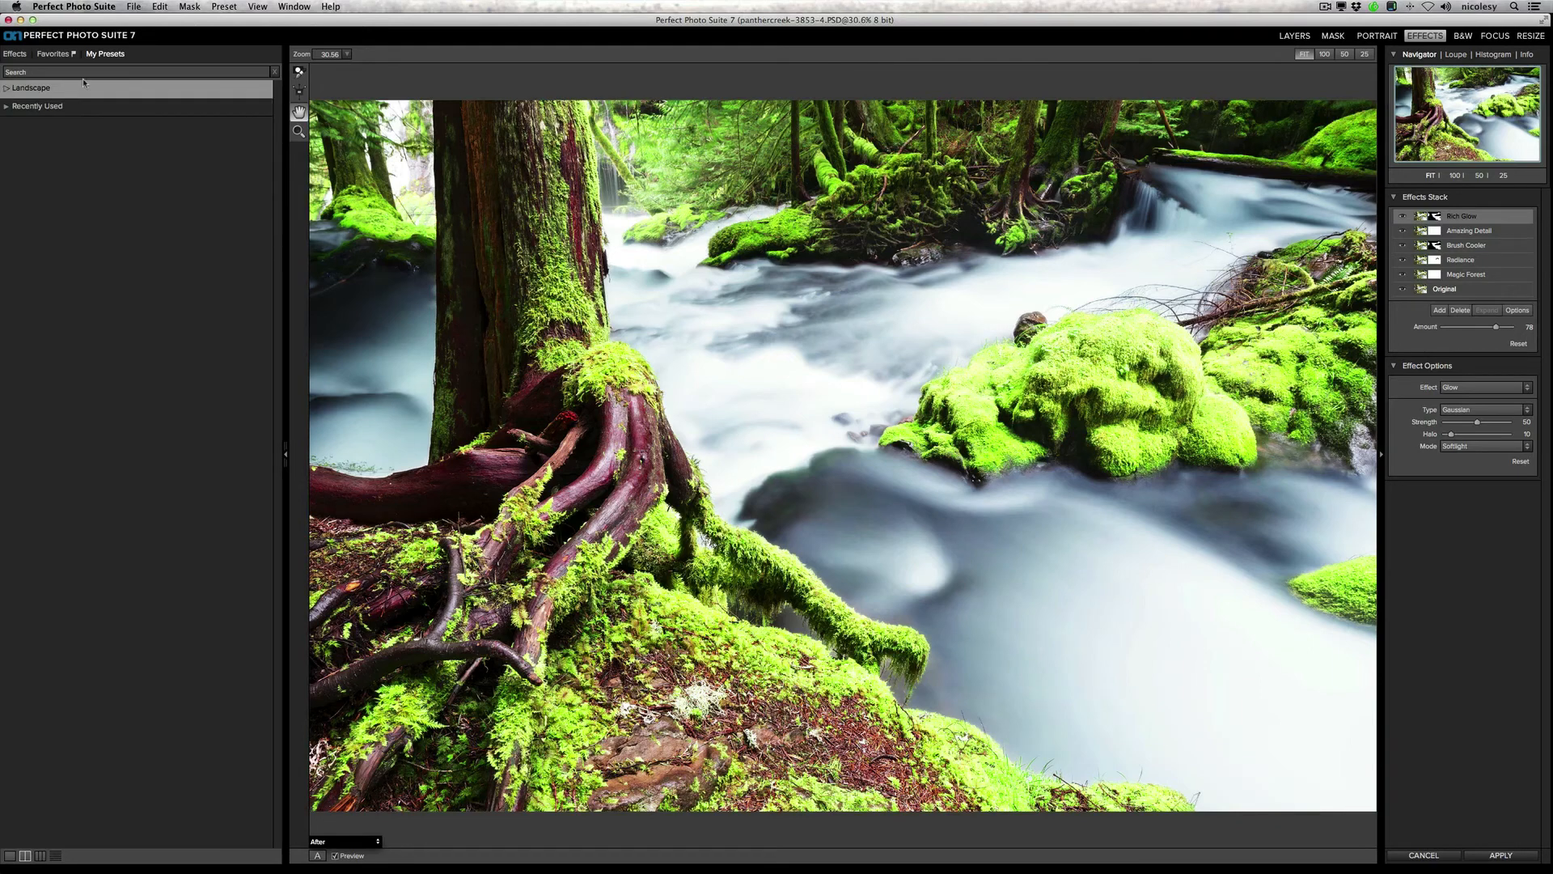
Step: Apply the effects stack, save the layered file, and open panthercreek-3853-4.PSD in Lightroom's Loupe view
click(1502, 856)
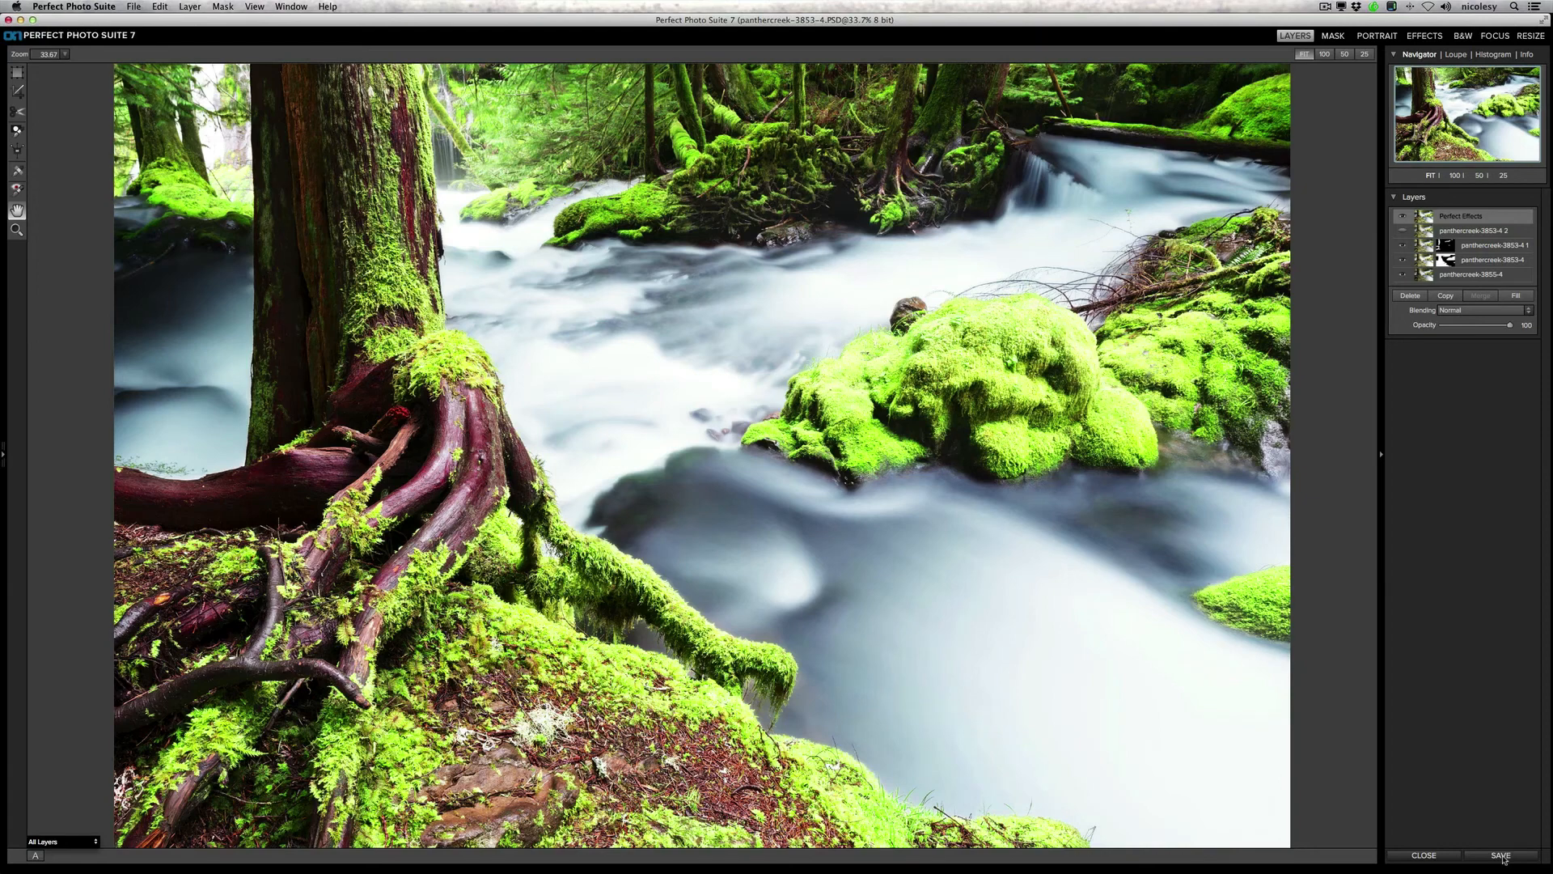
click(1502, 856)
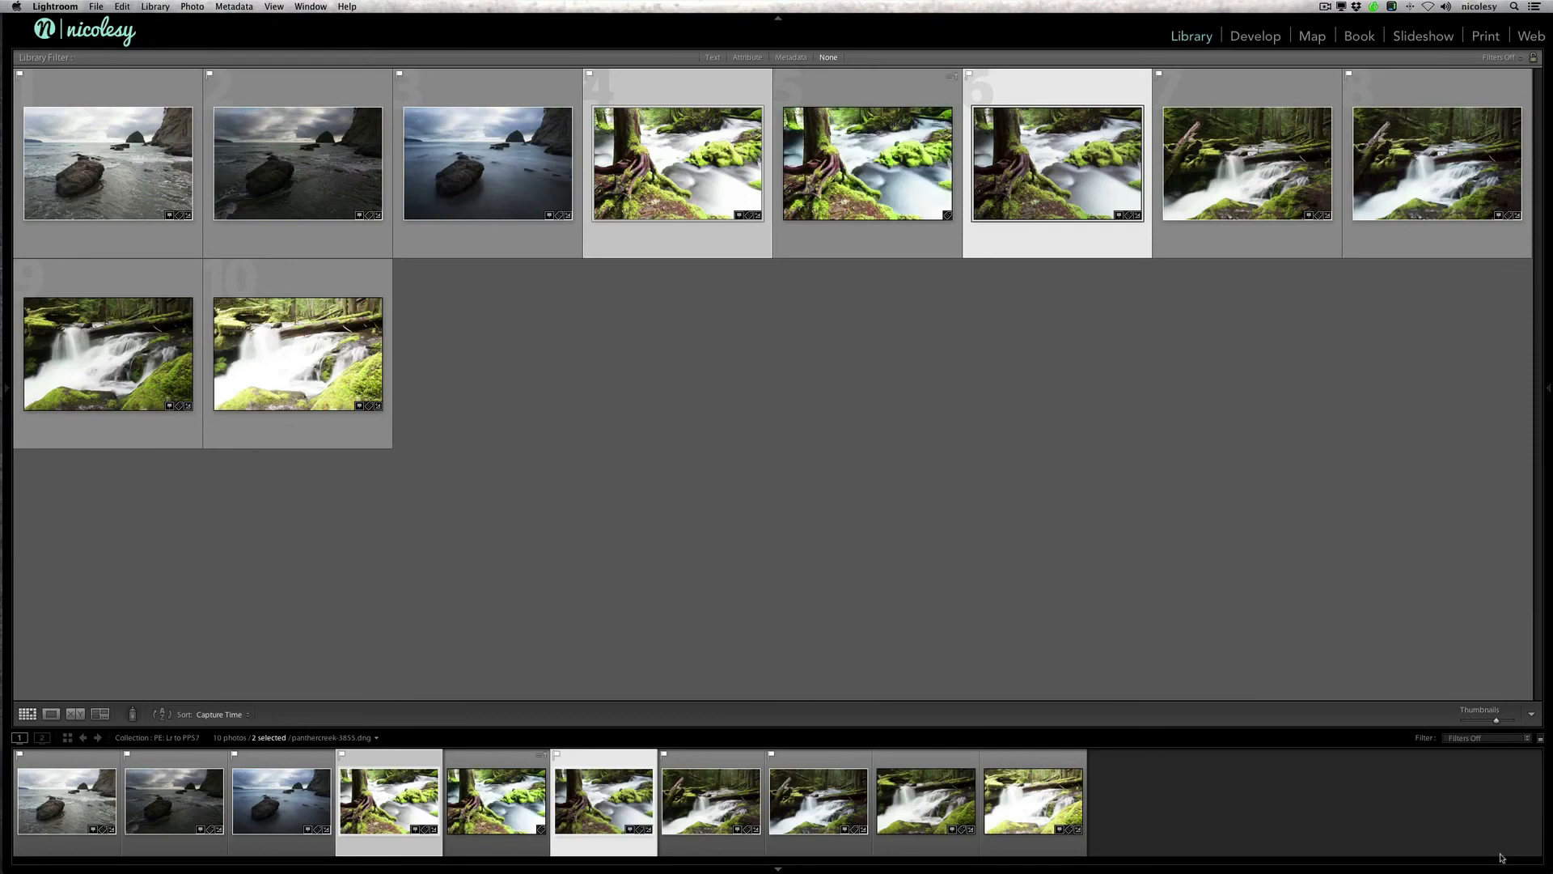
click(868, 179)
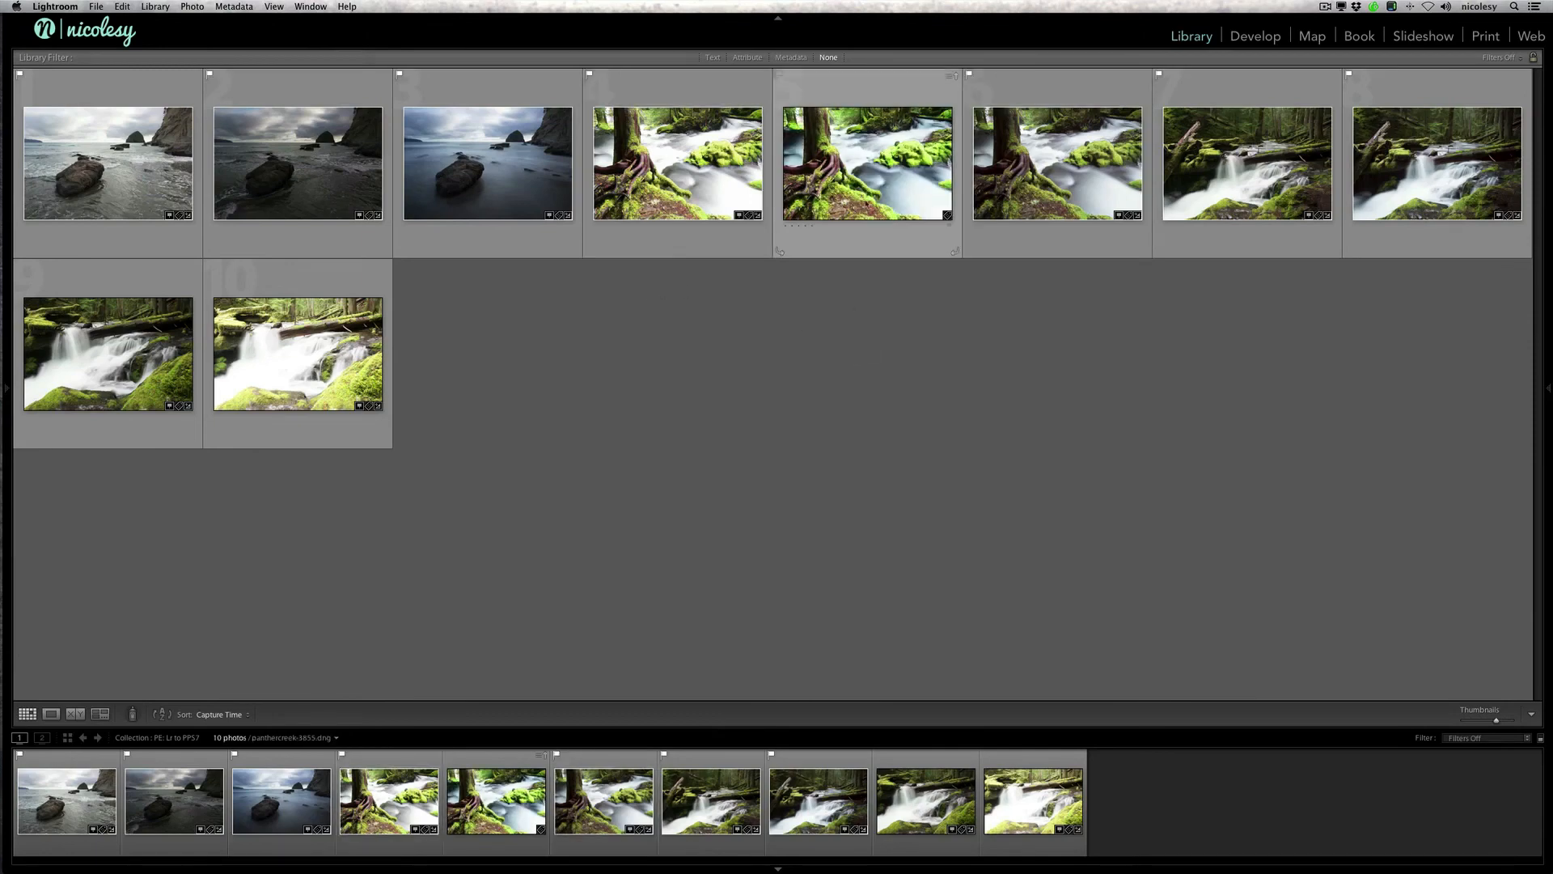
double_click(868, 179)
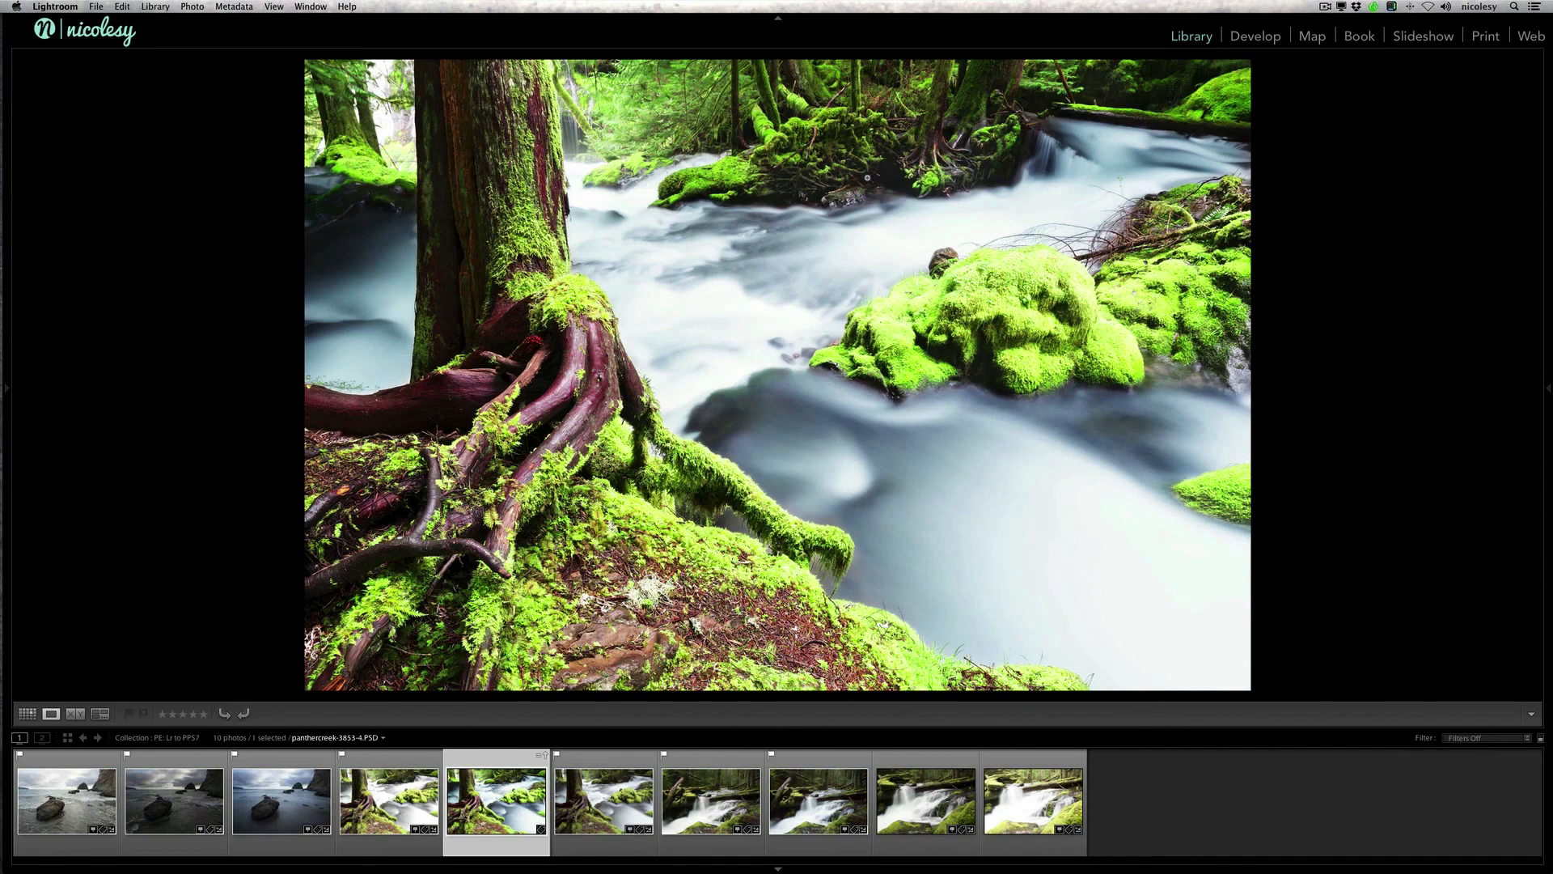
Step: Show the side panels and set up an export of the photo with the G+ preset from the Sharing group
key(Tab)
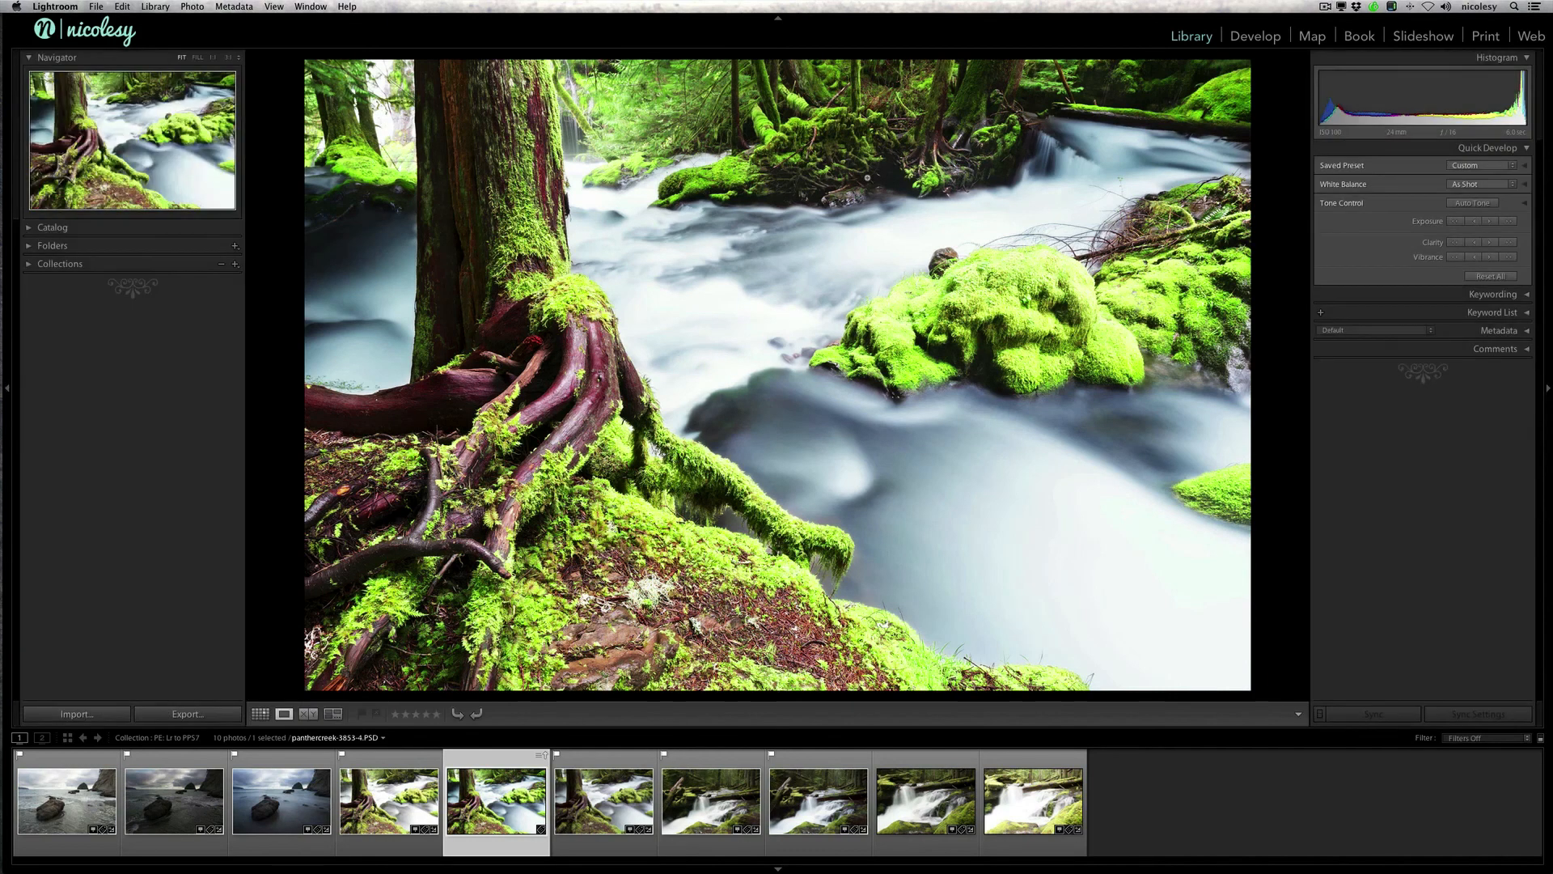
click(179, 718)
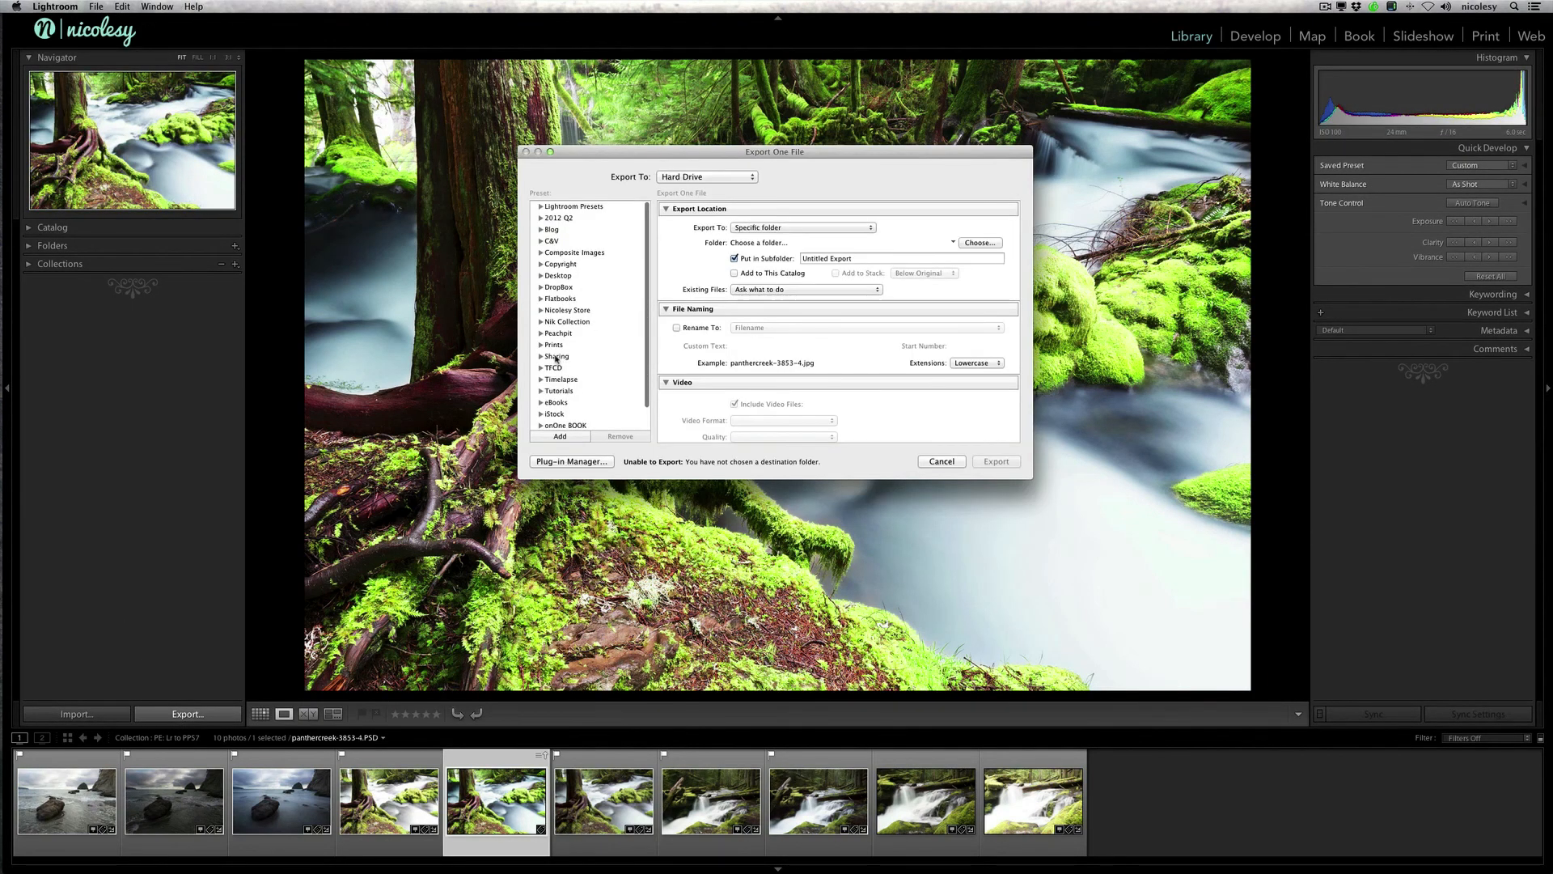
click(540, 356)
scroll(598, 360, down, 3)
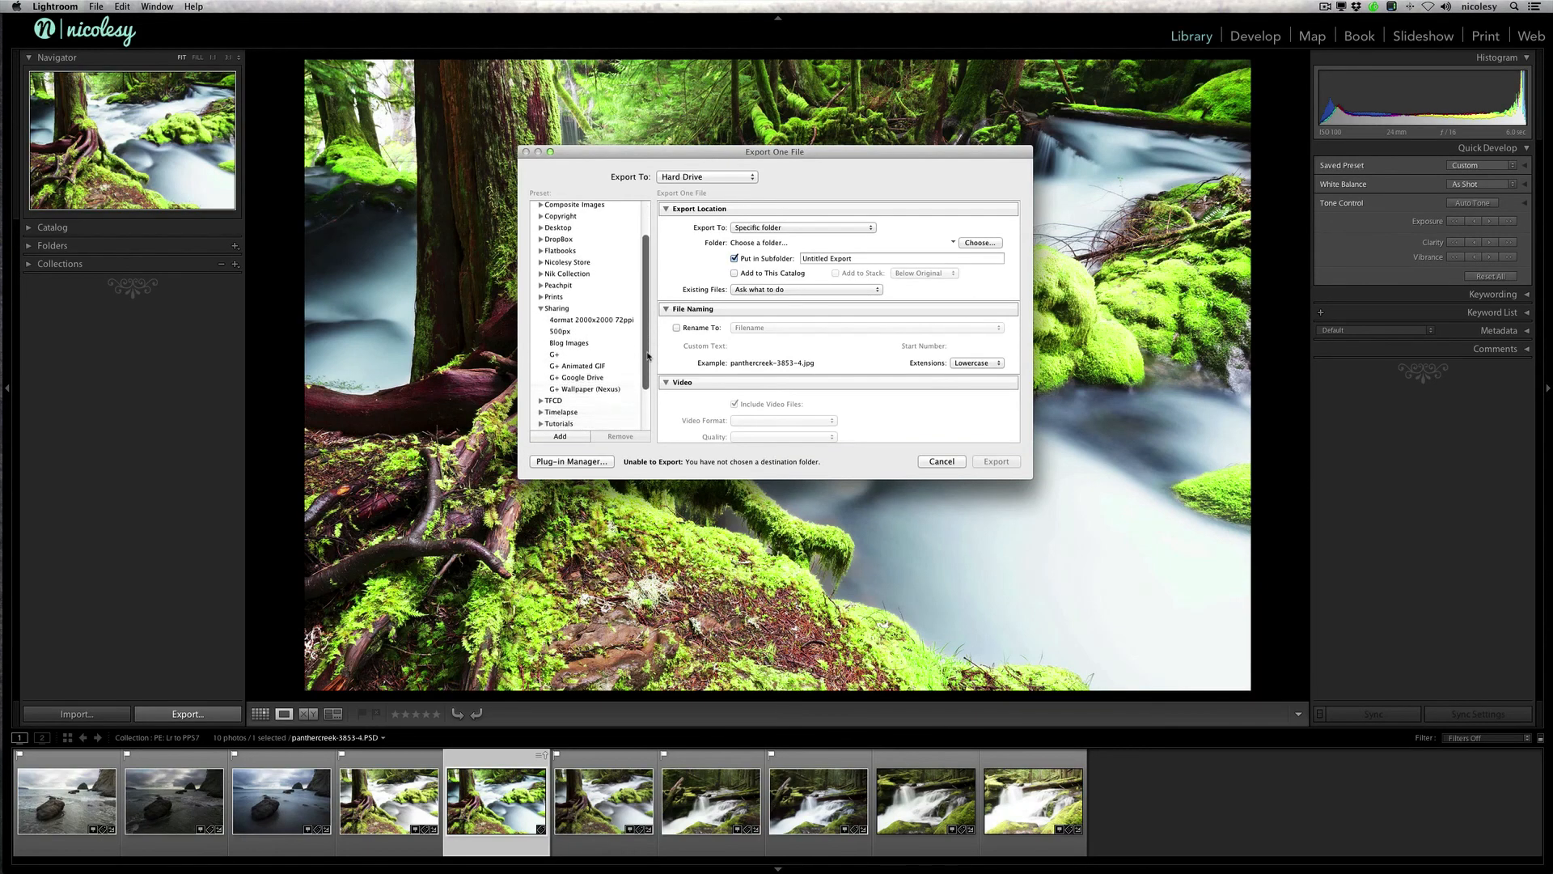
click(601, 357)
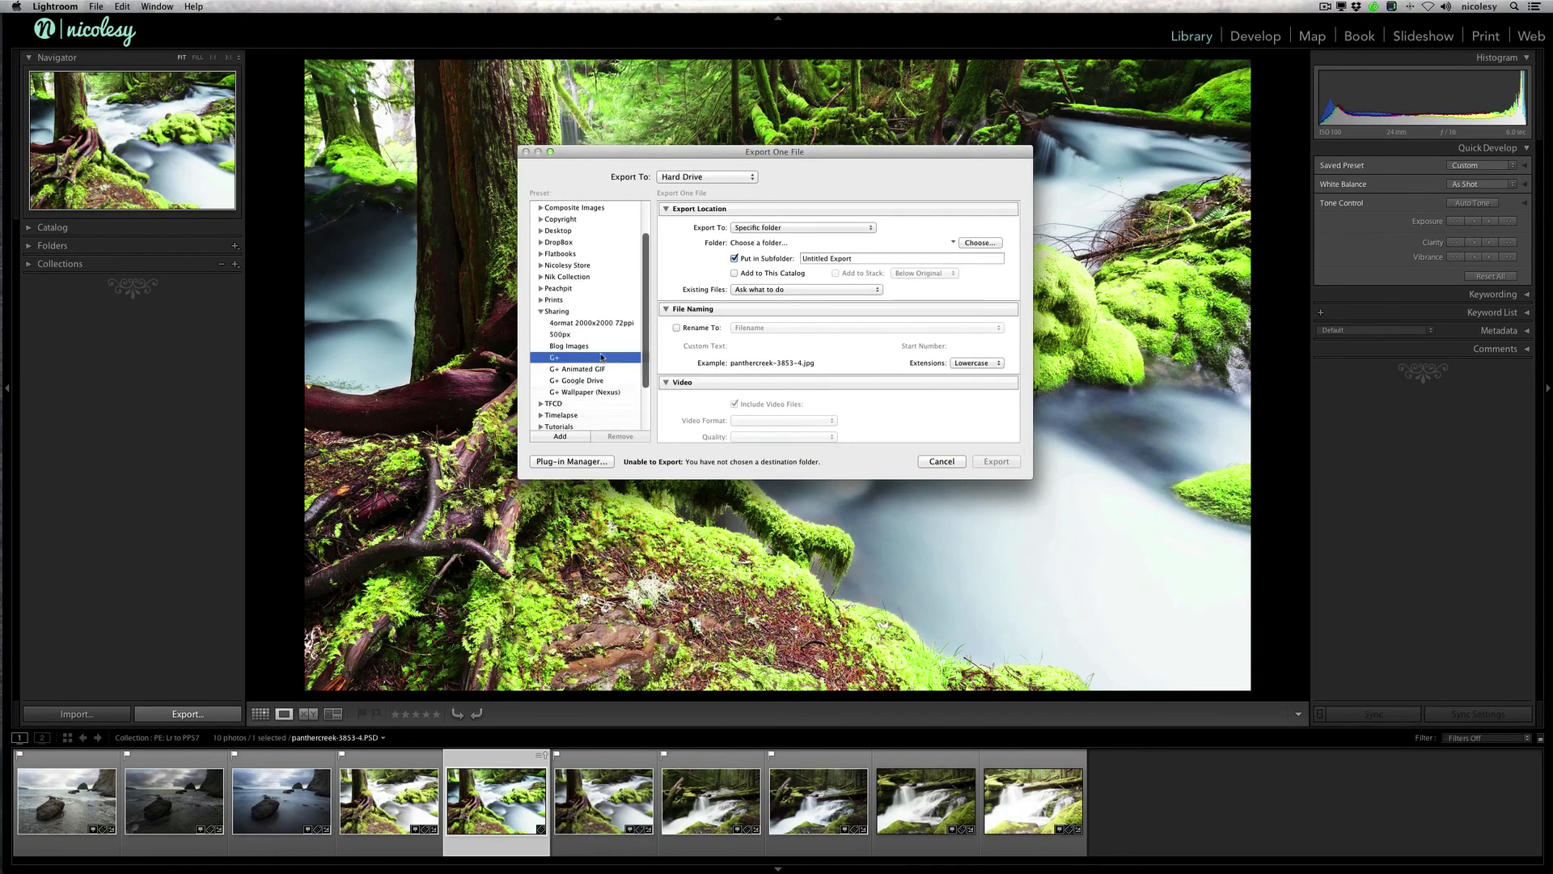
Step: Choose the Desktop as the export destination folder
click(977, 244)
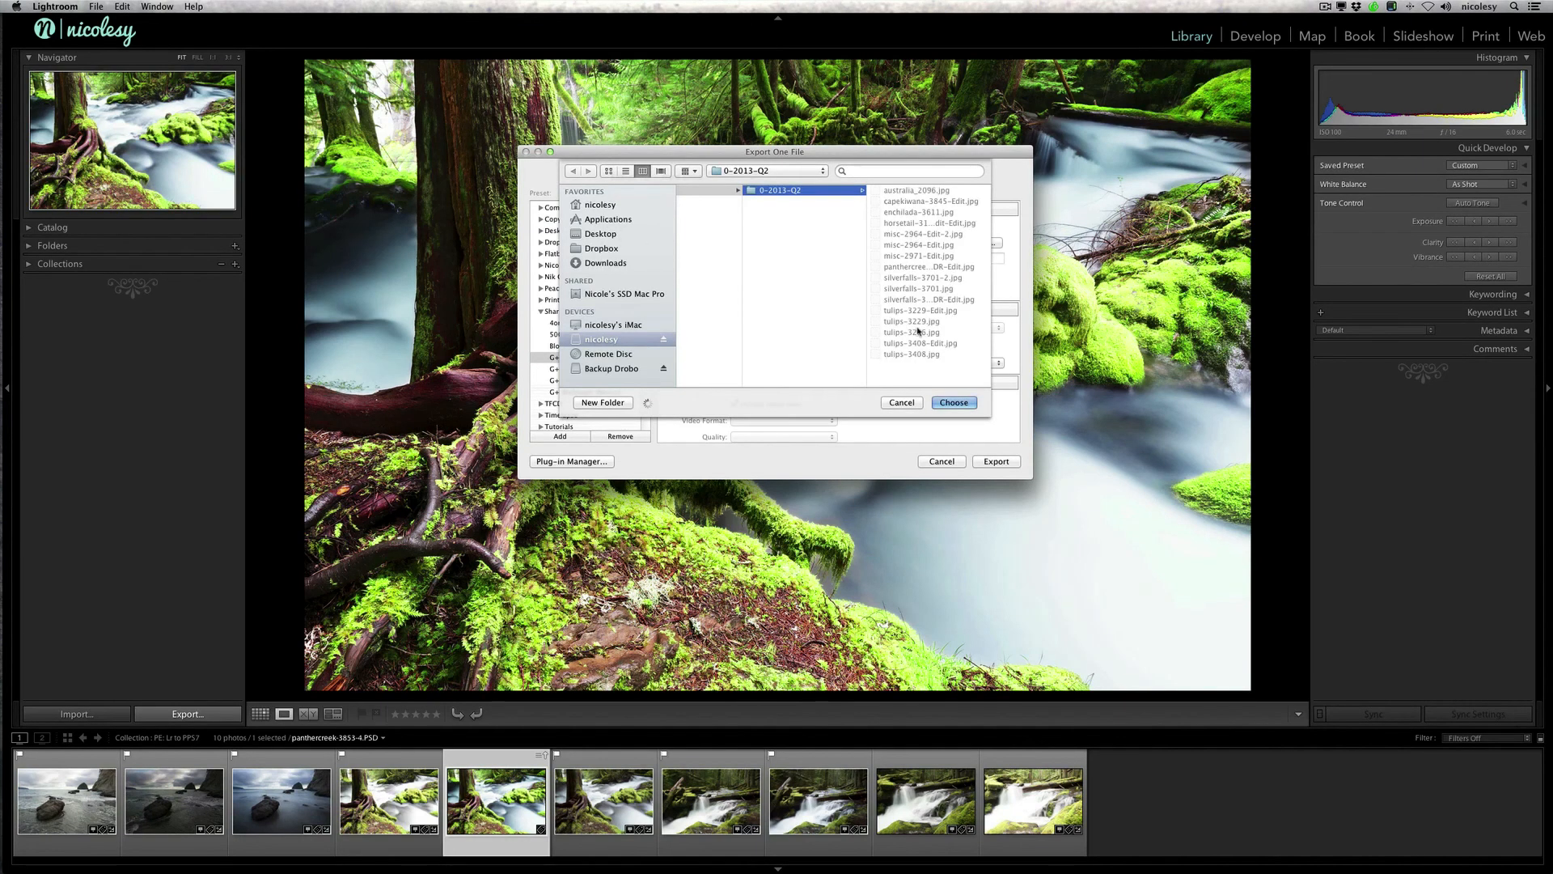
click(621, 234)
click(952, 403)
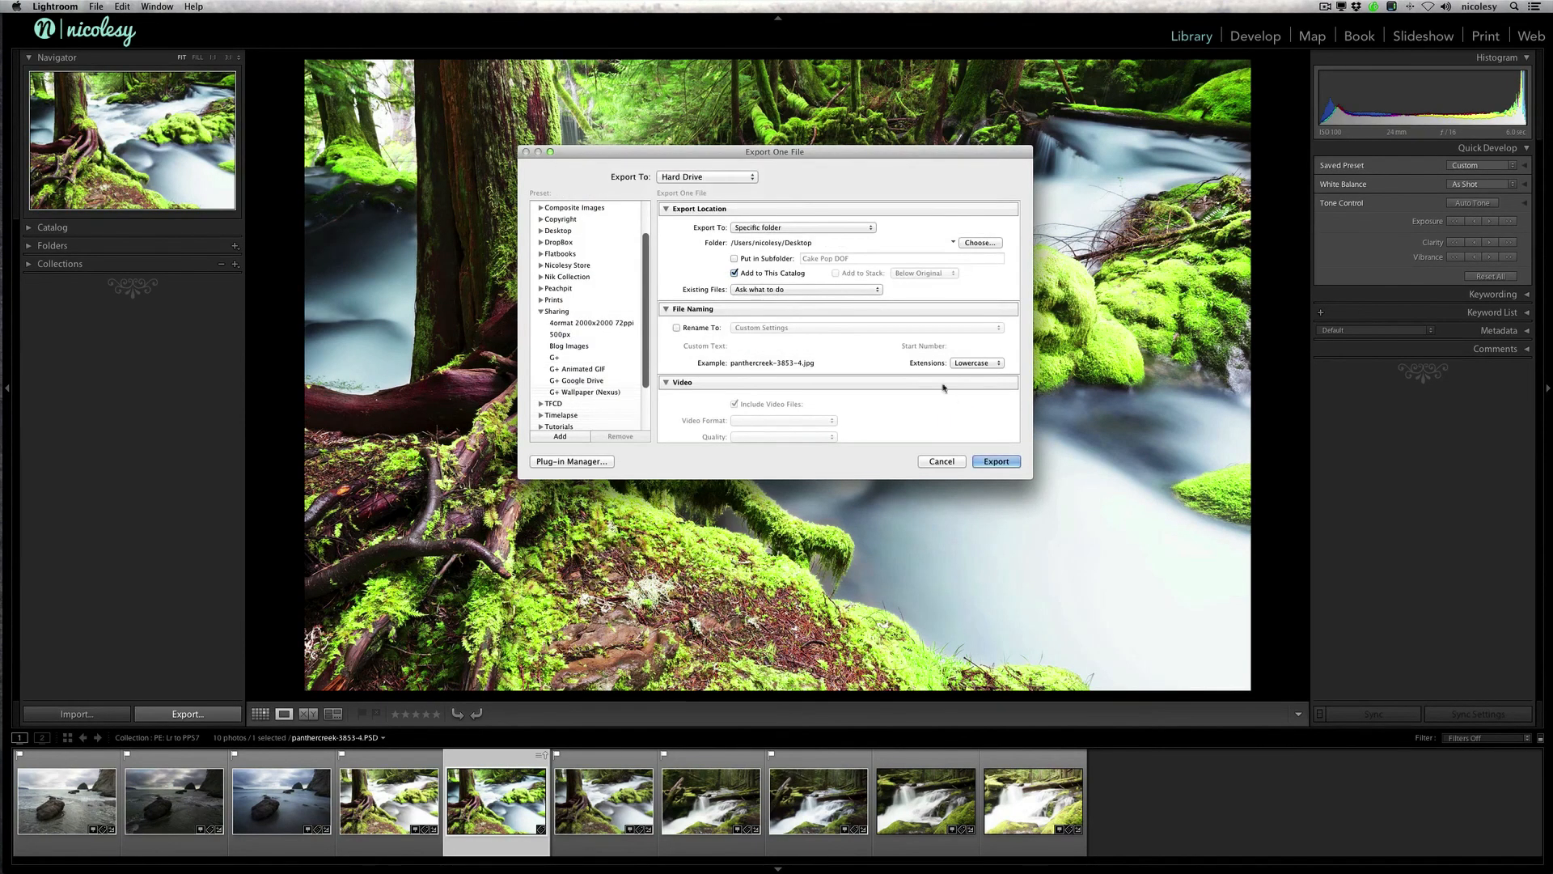
Step: Set the after-export action to Do nothing and export the photo
scroll(886, 364, down, 10)
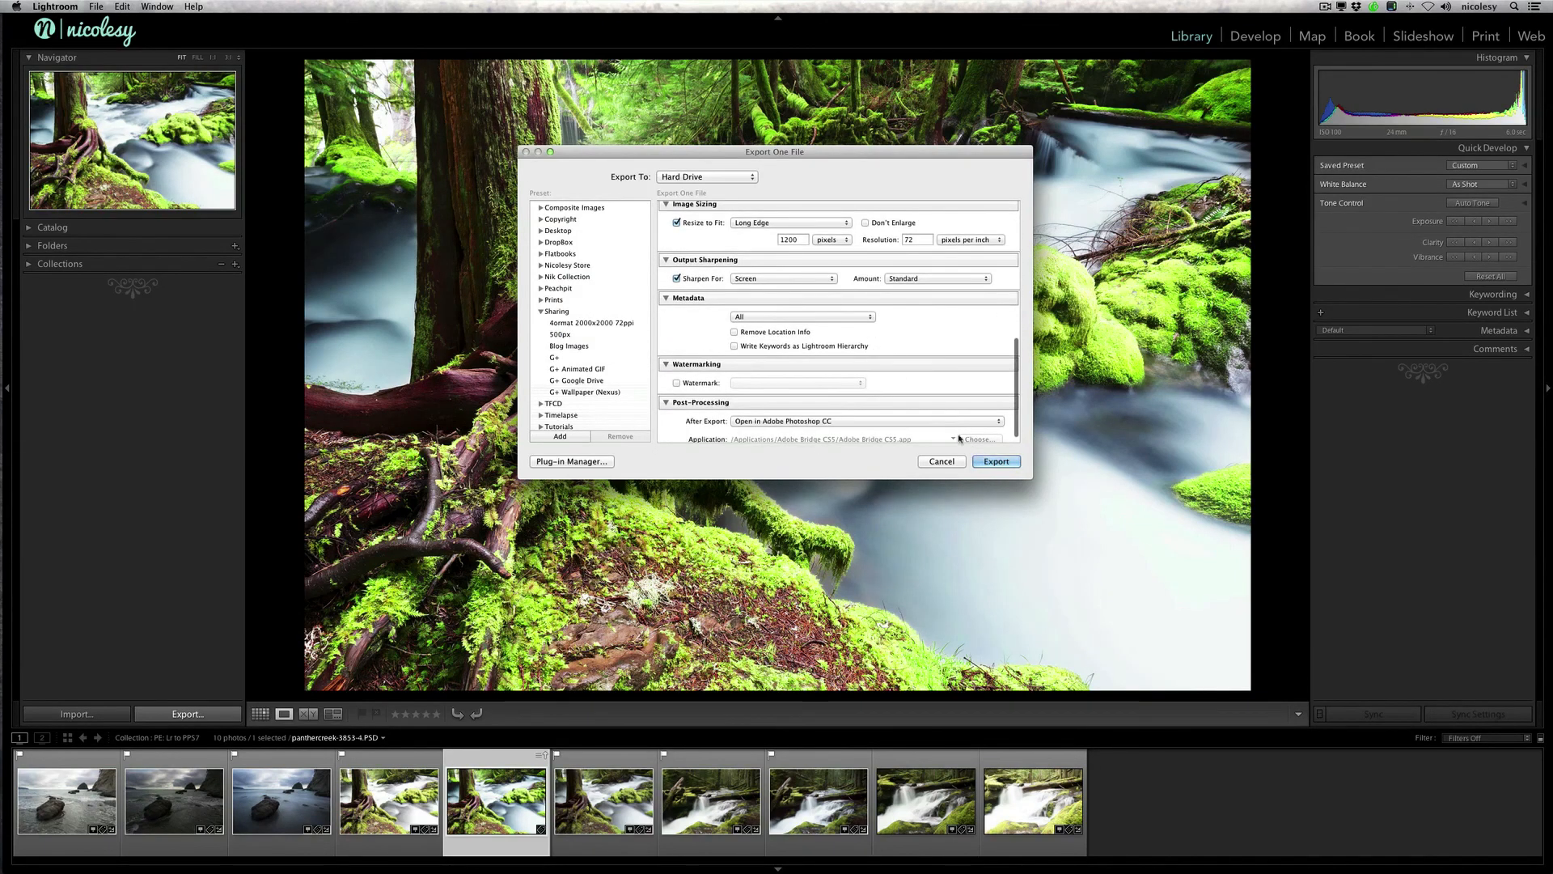
scroll(852, 356, down, 1)
click(845, 411)
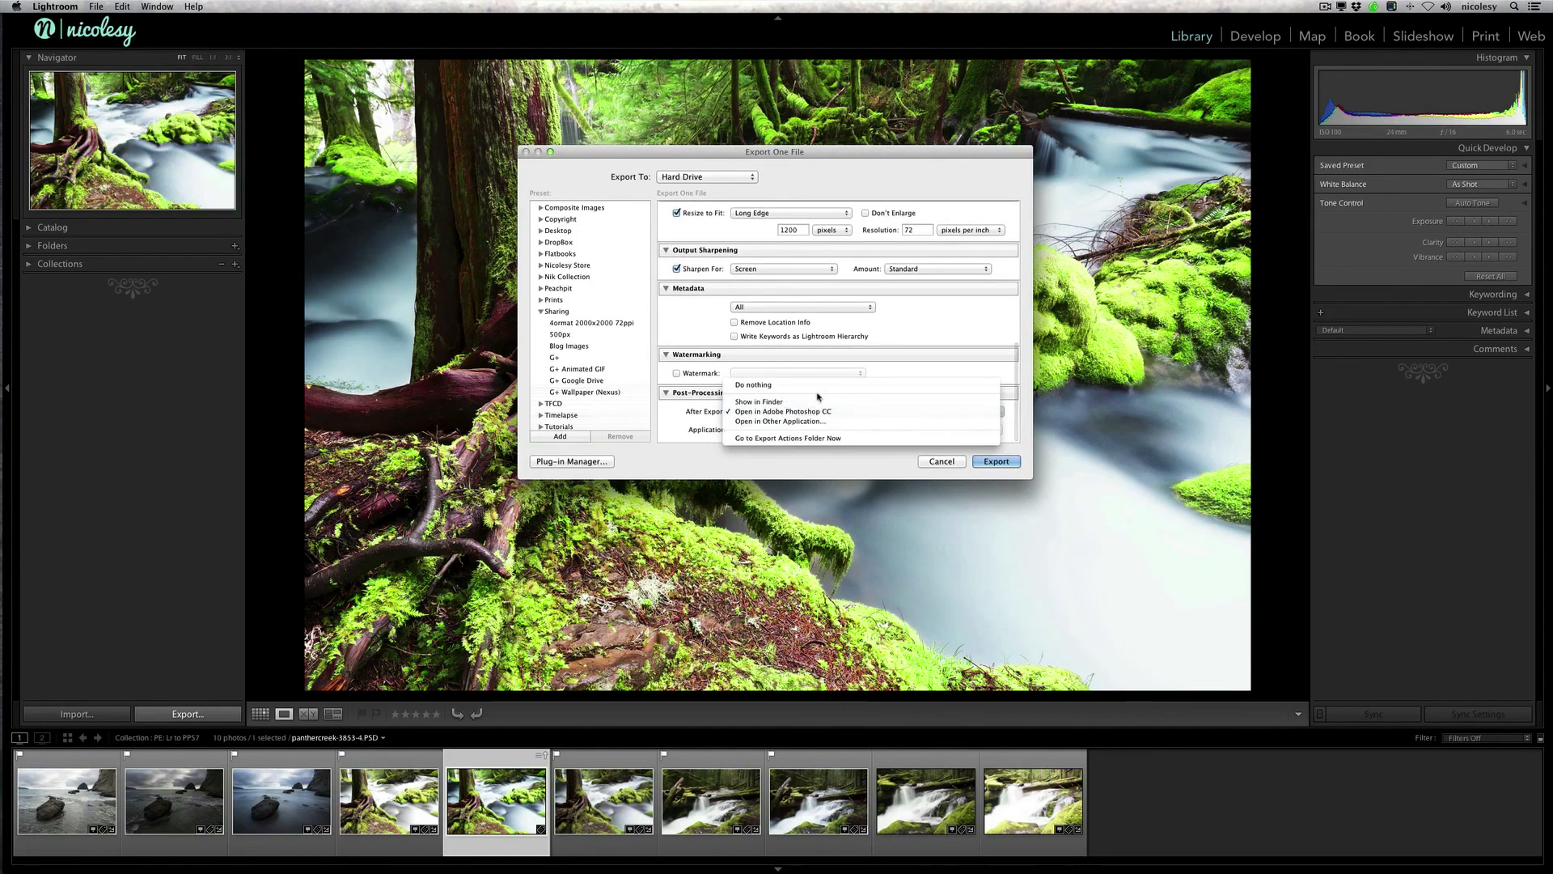
click(845, 385)
click(990, 460)
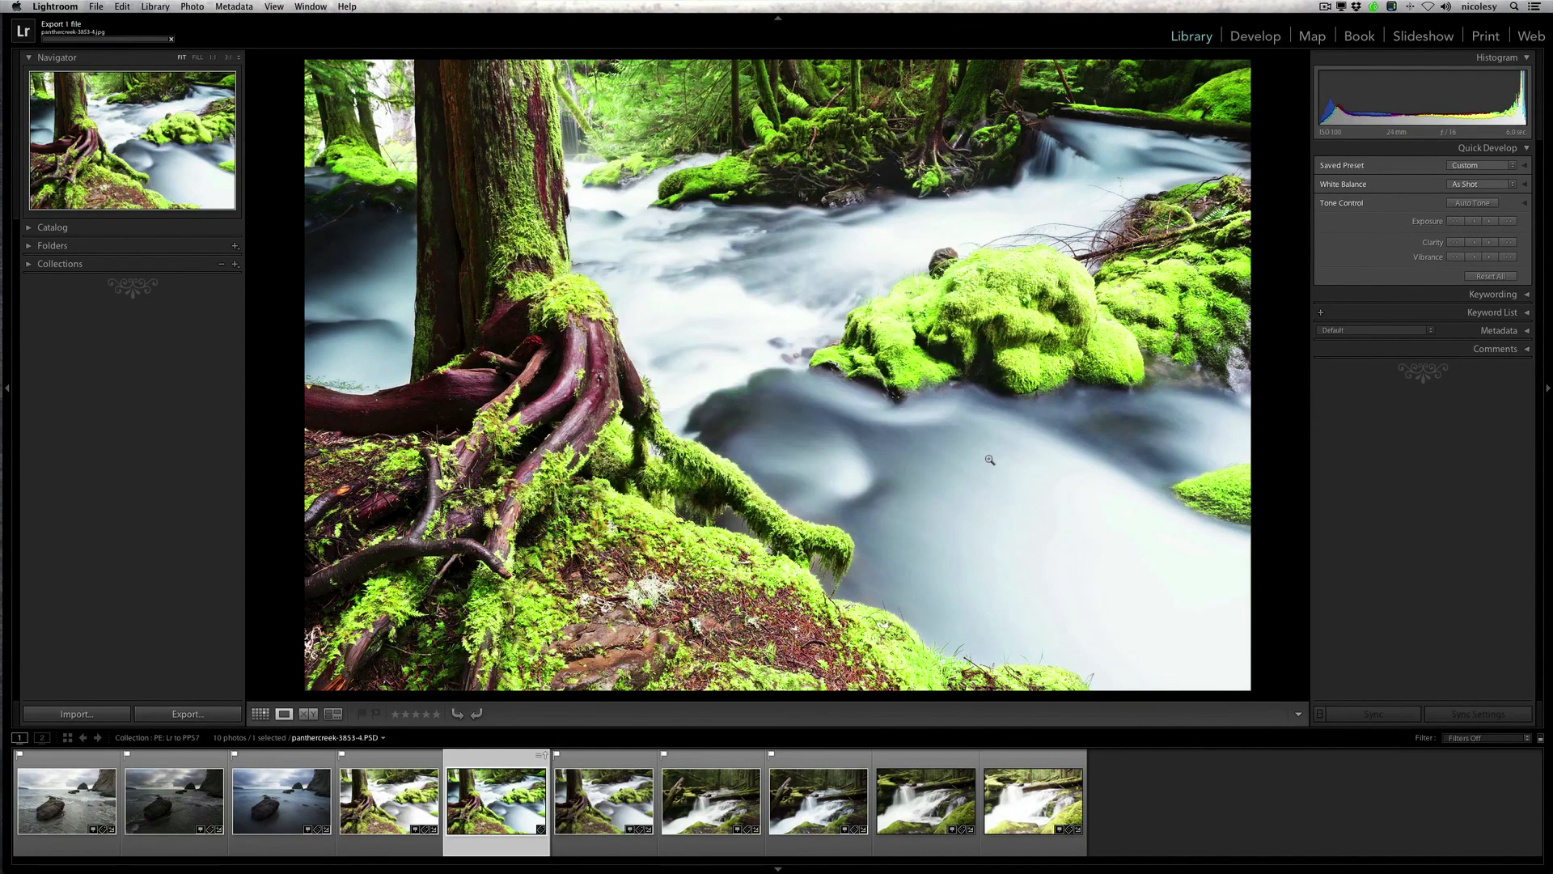